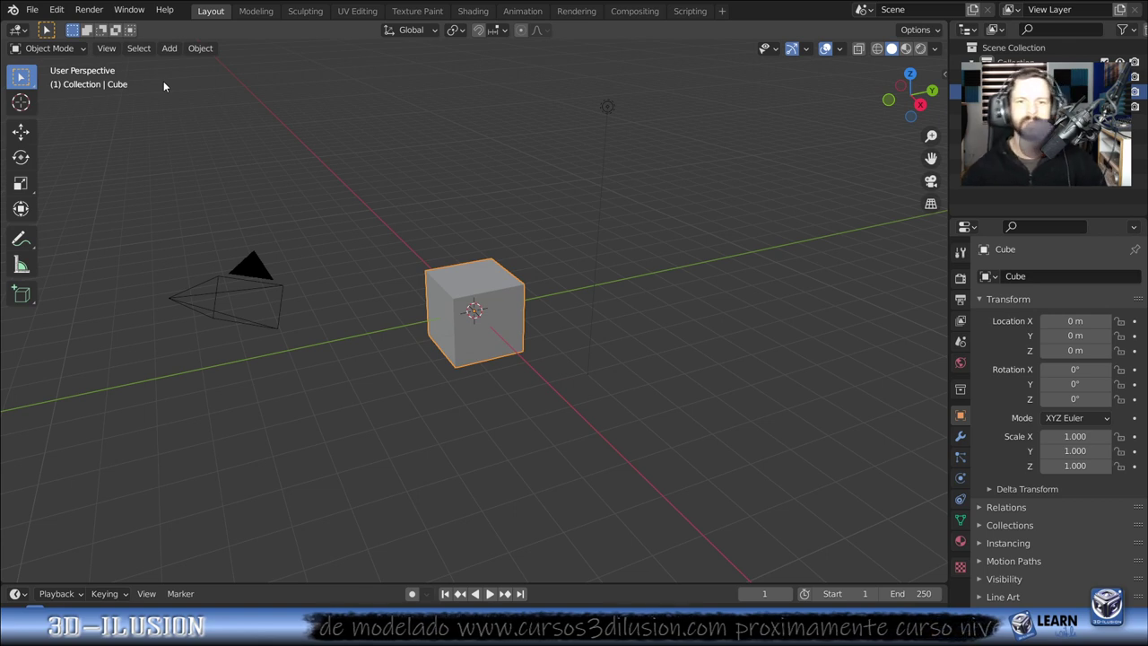
# - From the camera view, add a Suzanne monkey and place a duplicate left of the cube
pyautogui.moveTo(519, 282); pyautogui.dragTo(492, 289, button='middle')
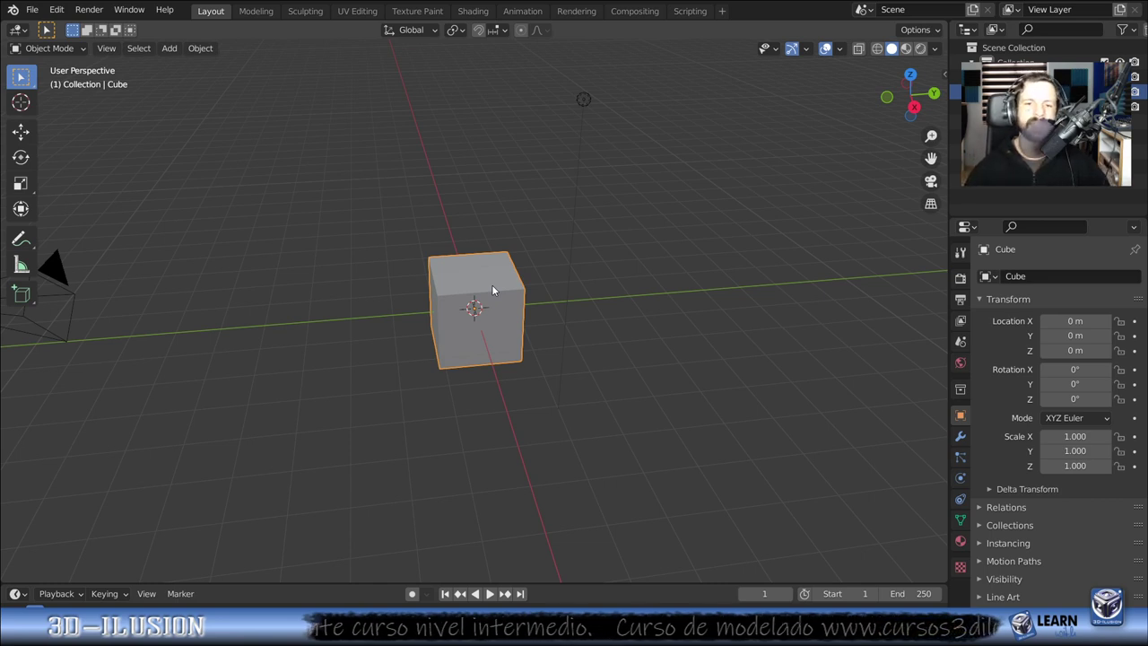
pyautogui.press('KP_0')
pyautogui.hotkey('shift', 'a')
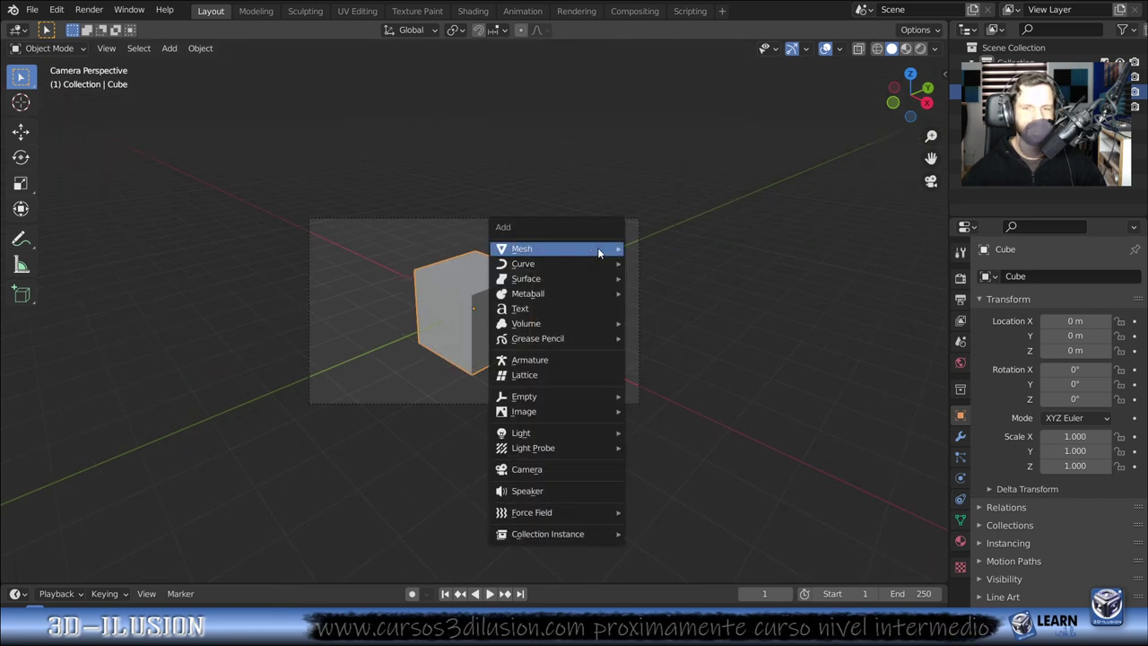
pyautogui.click(691, 391)
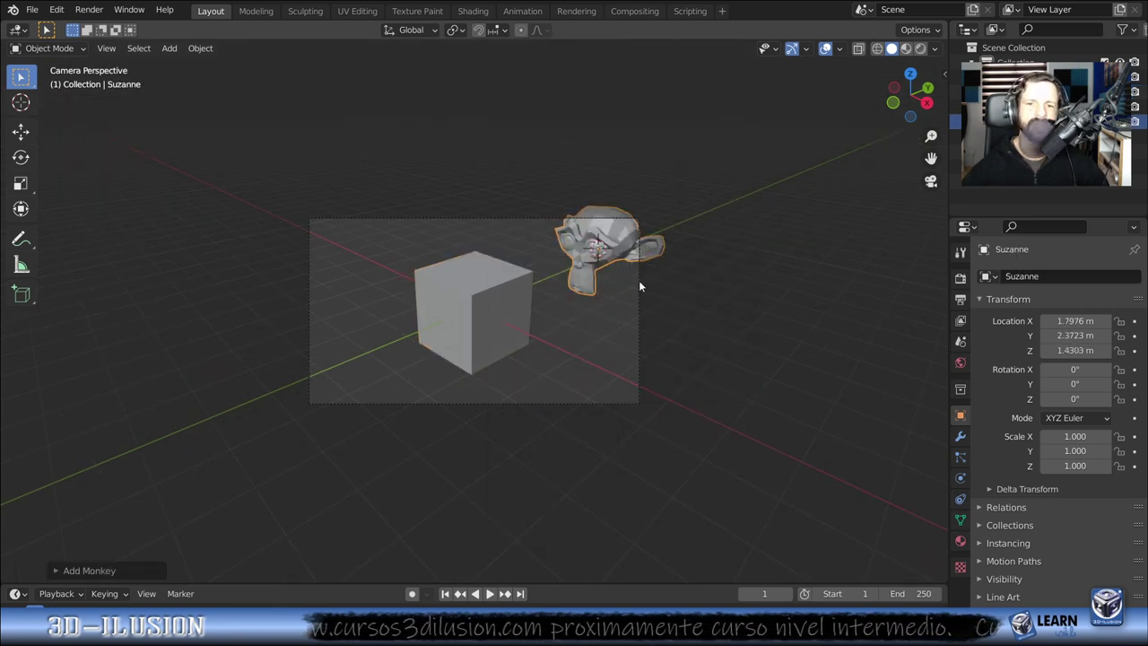
pyautogui.hotkey('shift', 'd')
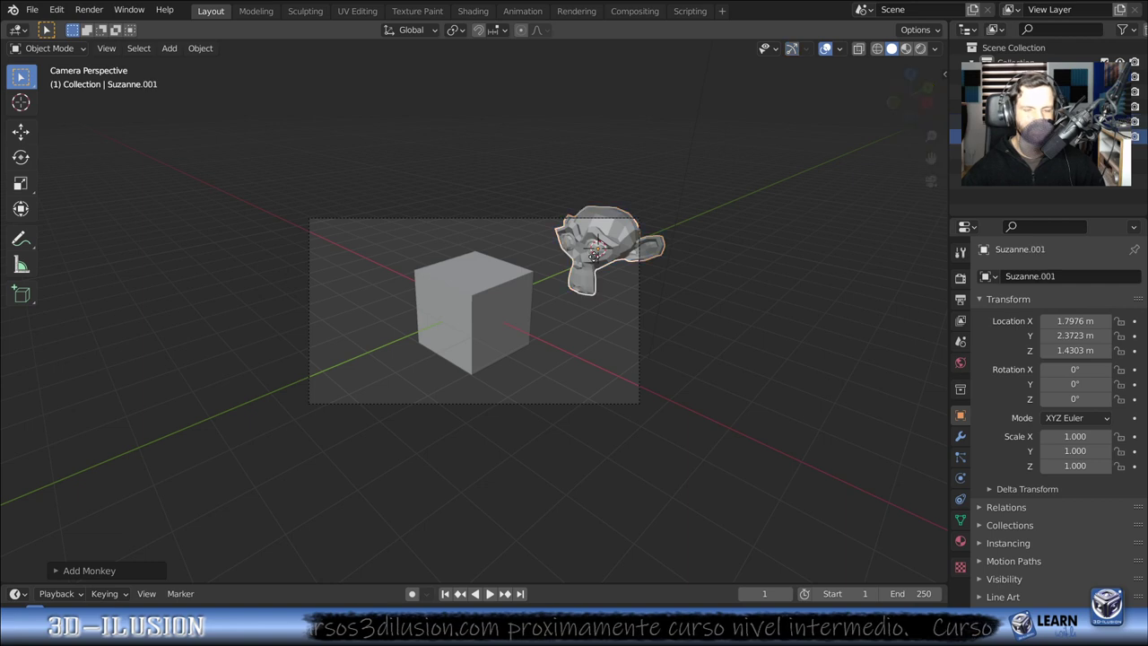
pyautogui.click(507, 393)
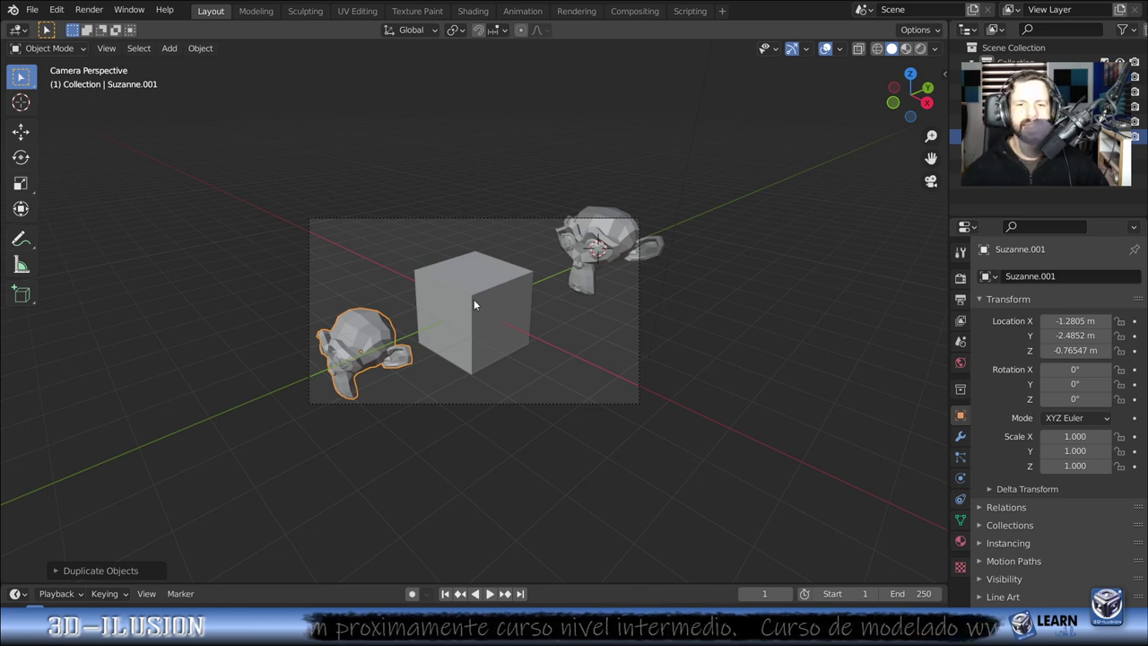
# - Select the right monkey, then Suzanne.001, then the cube in turn
pyautogui.click(579, 242)
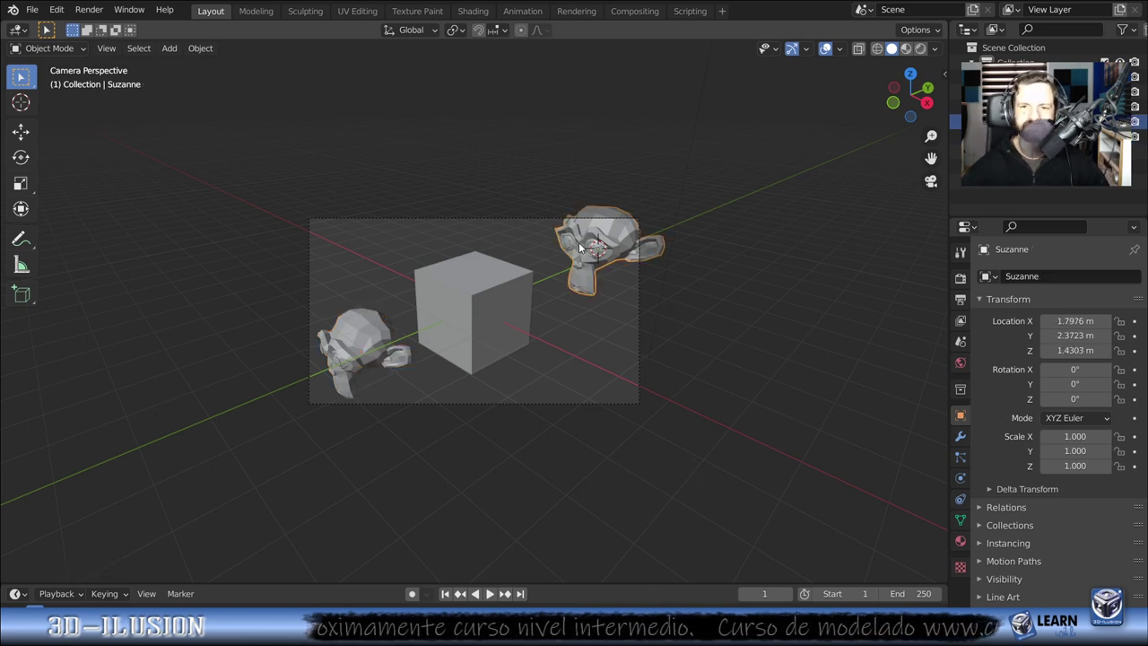
pyautogui.click(363, 345)
pyautogui.click(527, 308)
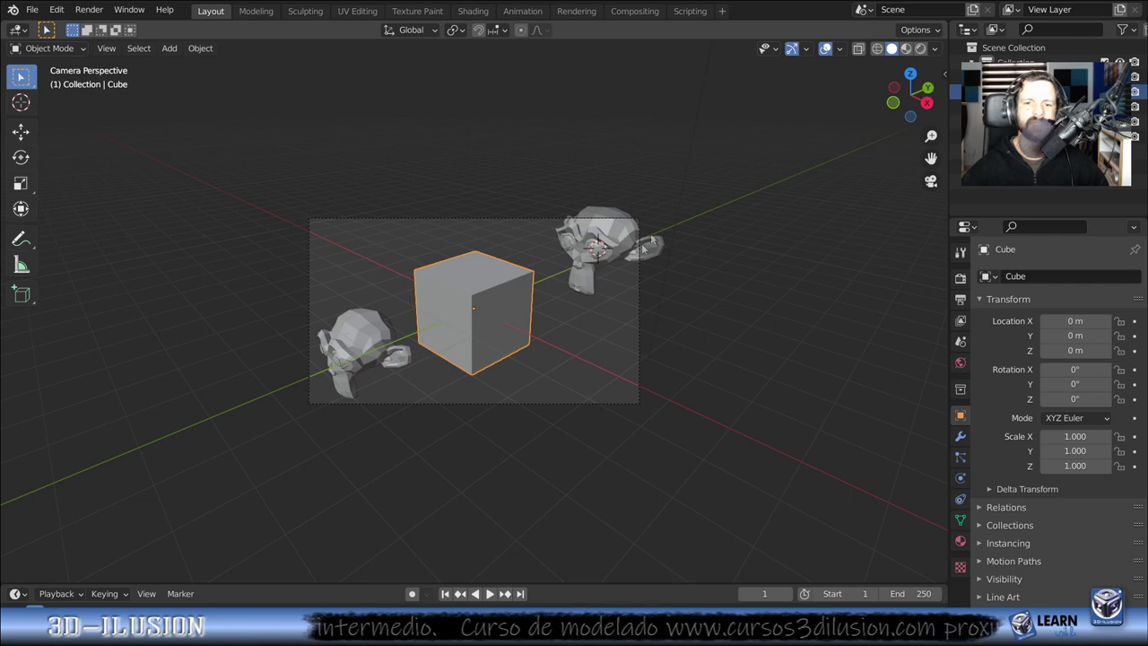
# - Move Suzanne.001 up and to the left, seen from the camera view
pyautogui.click(359, 351)
pyautogui.hotkey('shift', 'space')
pyautogui.press('g')
pyautogui.moveTo(358, 352); pyautogui.dragTo(419, 381, button='middle')
pyautogui.moveTo(419, 381); pyautogui.dragTo(377, 192)
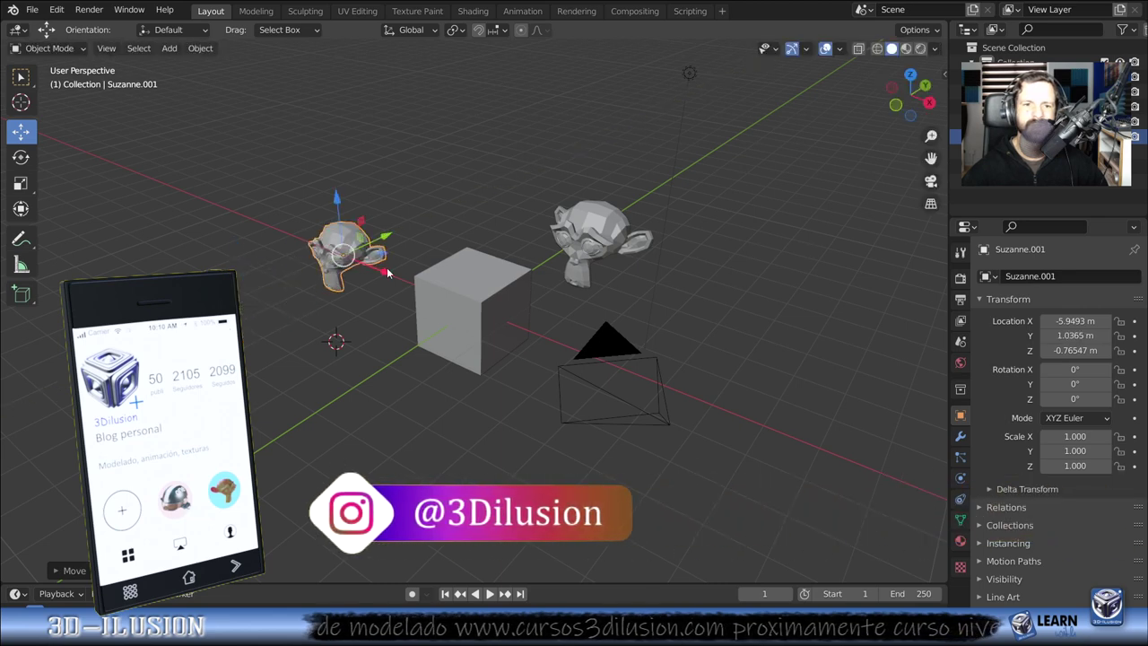
pyautogui.moveTo(376, 192); pyautogui.dragTo(309, 191)
pyautogui.press('KP_0')
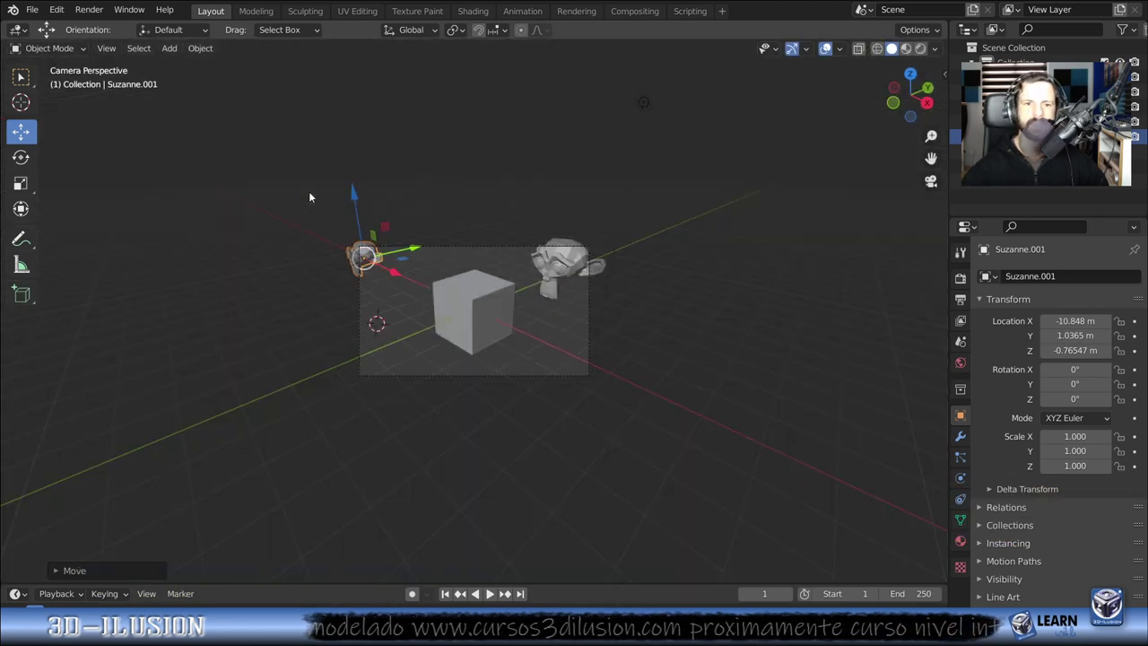
pyautogui.press('g')
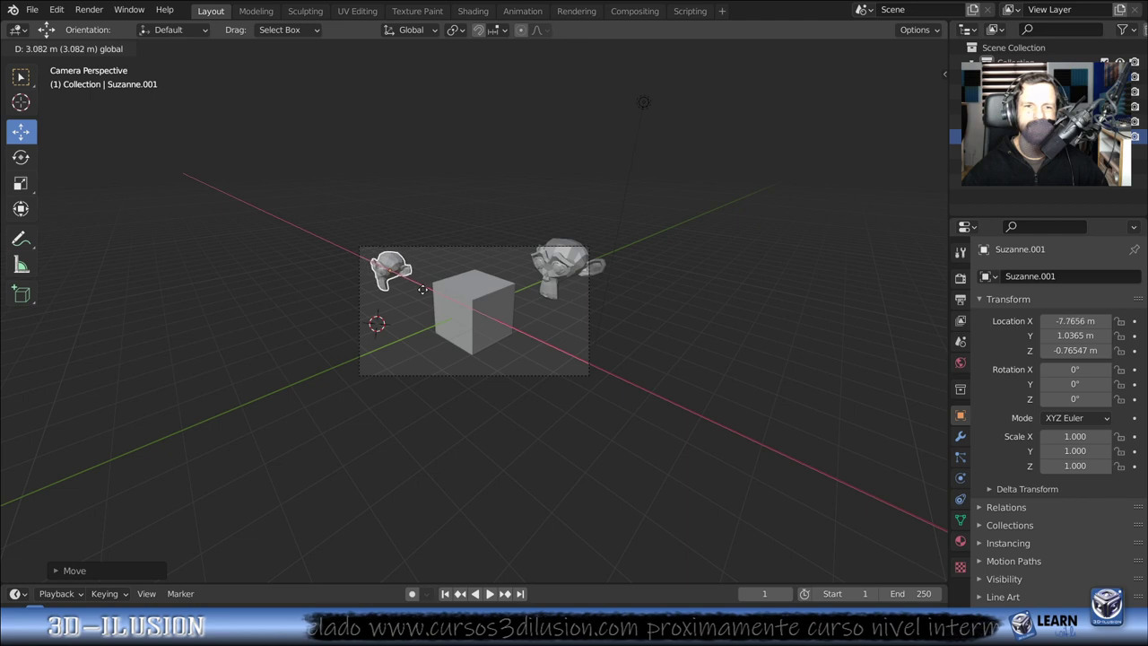
pyautogui.click(413, 287)
# - Bring Suzanne along Y toward the camera, then delete the cube
pyautogui.click(582, 261)
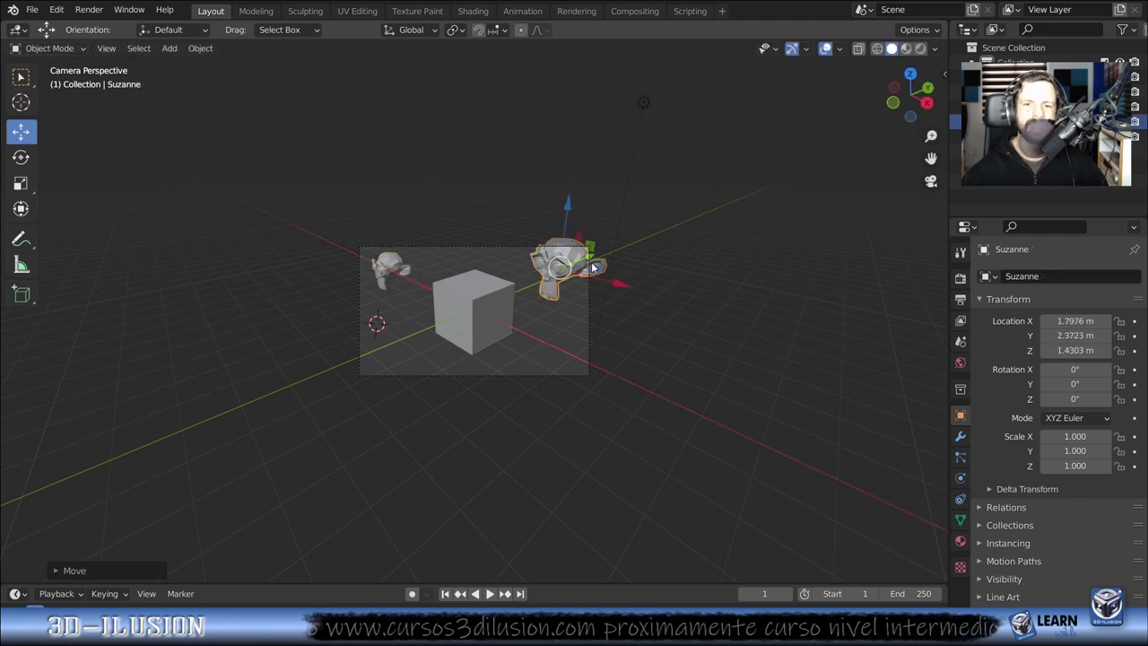
pyautogui.moveTo(597, 251)
pyautogui.mouseDown()
pyautogui.moveTo(472, 316)
pyautogui.moveTo(451, 344)
pyautogui.mouseUp()
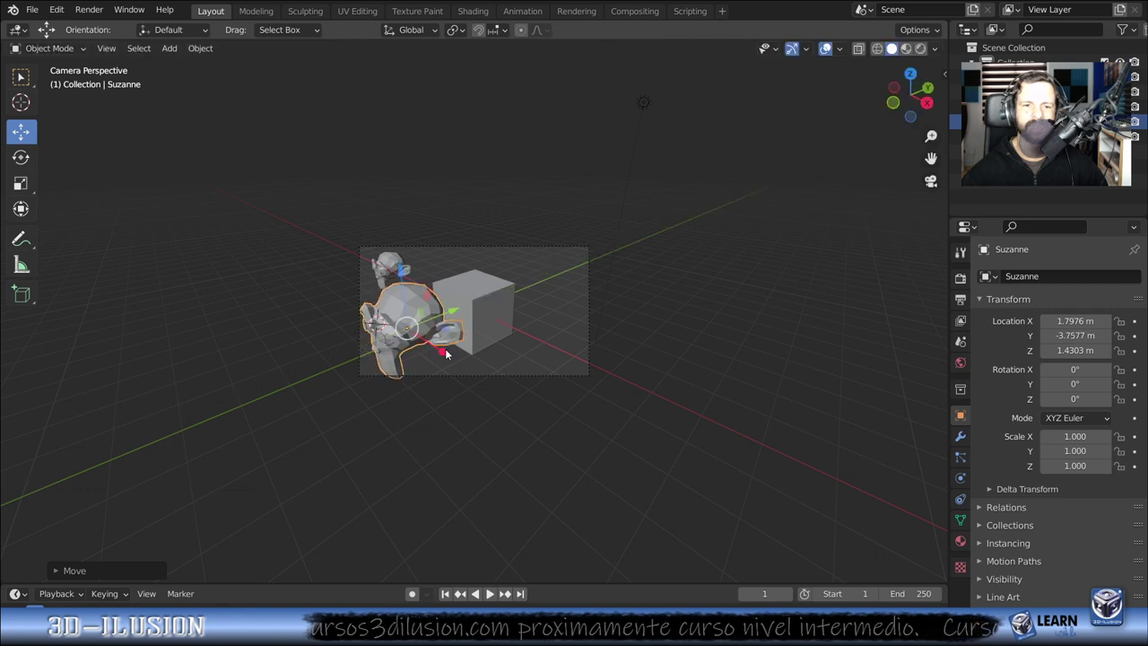
pyautogui.moveTo(450, 344); pyautogui.dragTo(451, 344)
pyautogui.click(502, 314)
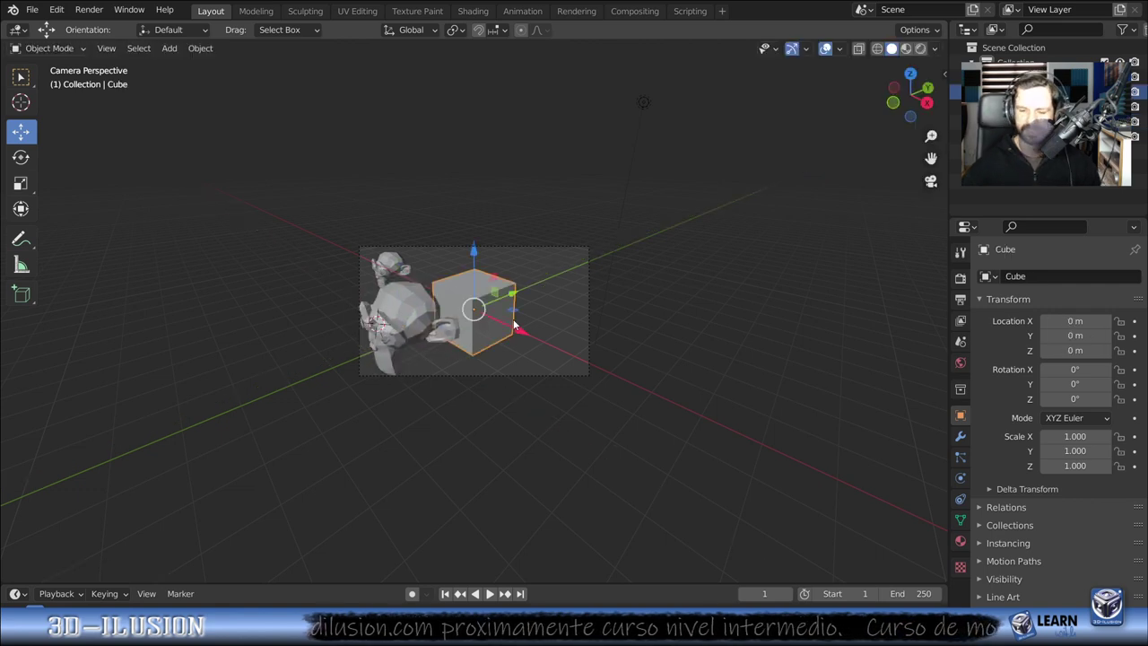
pyautogui.press('Delete')
# - Push Suzanne.001 farther back along Y to 7.511
pyautogui.click(388, 267)
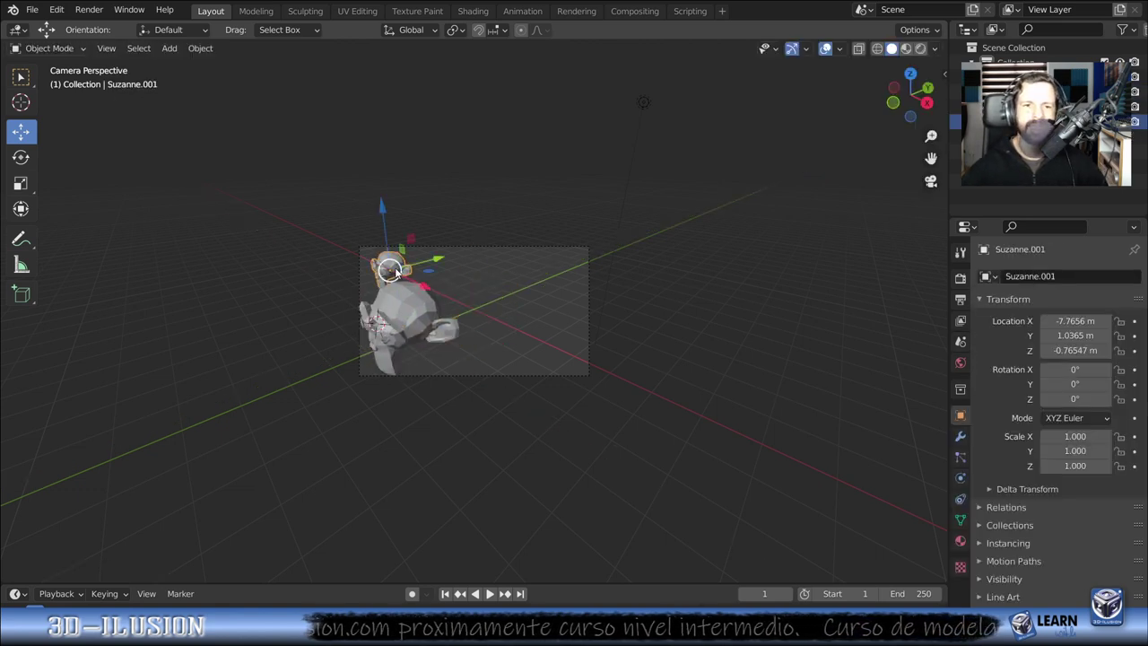
pyautogui.moveTo(423, 261)
pyautogui.mouseDown()
pyautogui.moveTo(550, 237)
pyautogui.moveTo(639, 262)
pyautogui.moveTo(631, 232)
pyautogui.mouseUp()
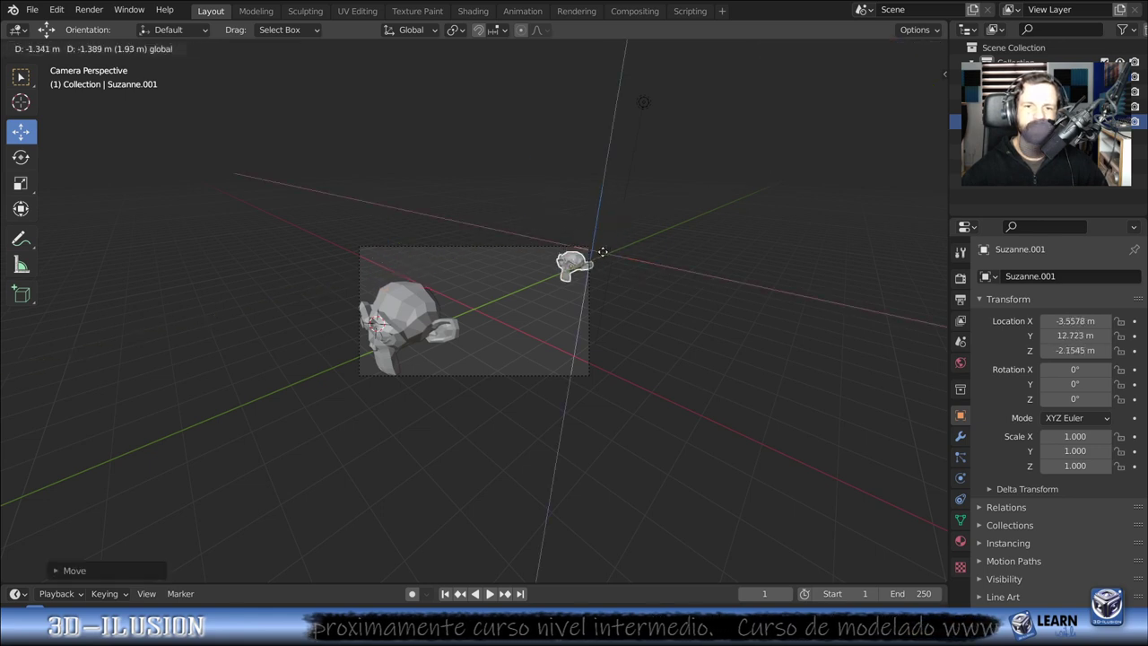
pyautogui.rightClick(631, 233)
pyautogui.moveTo(619, 239)
pyautogui.mouseDown()
pyautogui.moveTo(579, 261)
pyautogui.moveTo(608, 287)
pyautogui.moveTo(584, 262)
pyautogui.mouseUp()
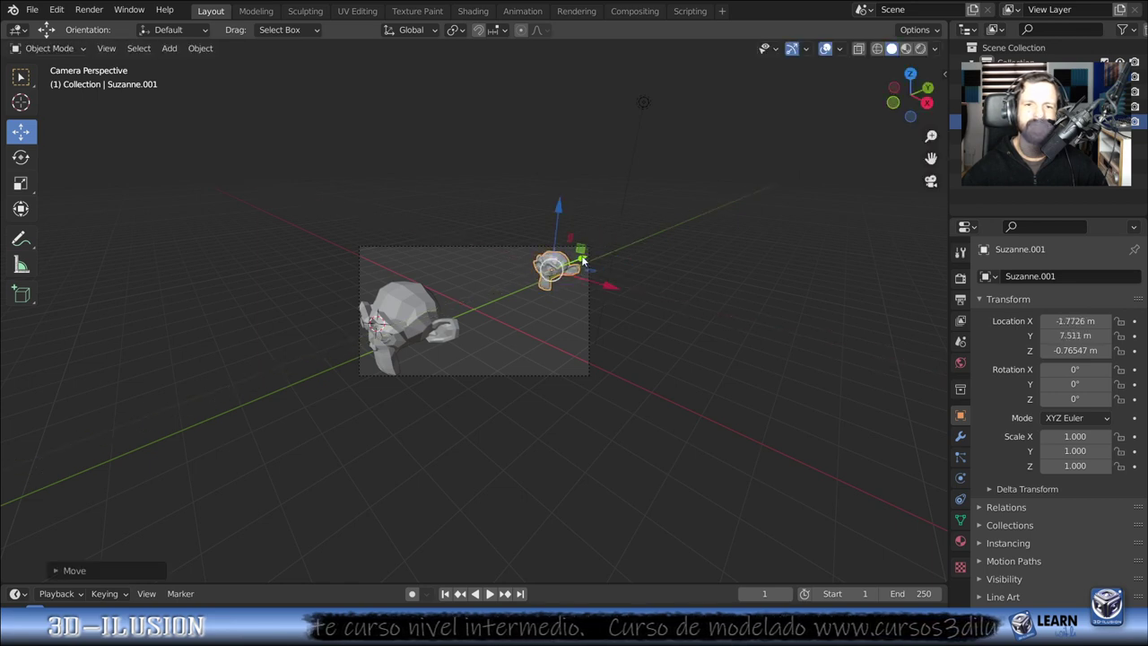
pyautogui.click(422, 339)
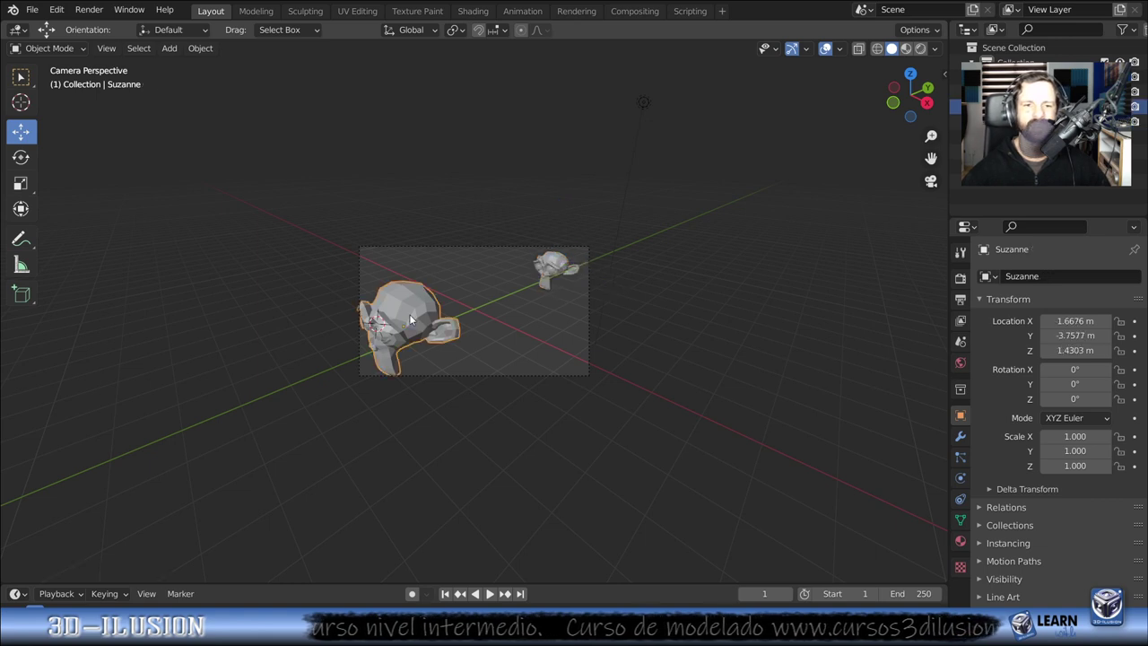
pyautogui.click(566, 272)
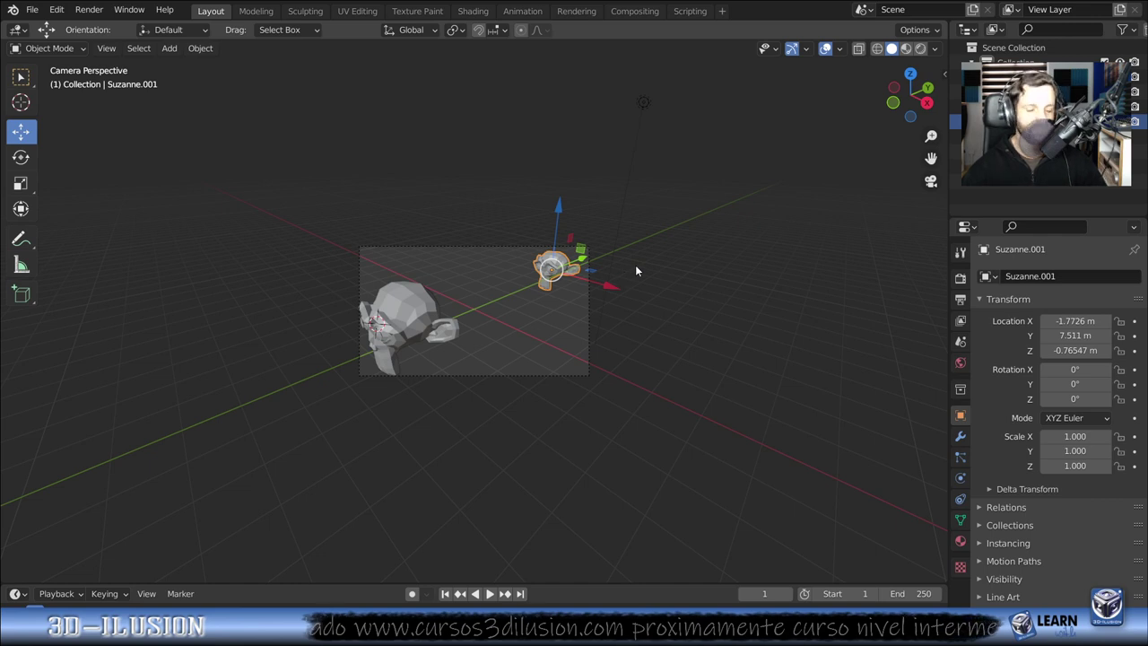
pyautogui.hotkey('shift', 's')
# - Shrink Suzanne.001 to scale 0.358 and push it back to Y 9.8572
pyautogui.click(635, 346)
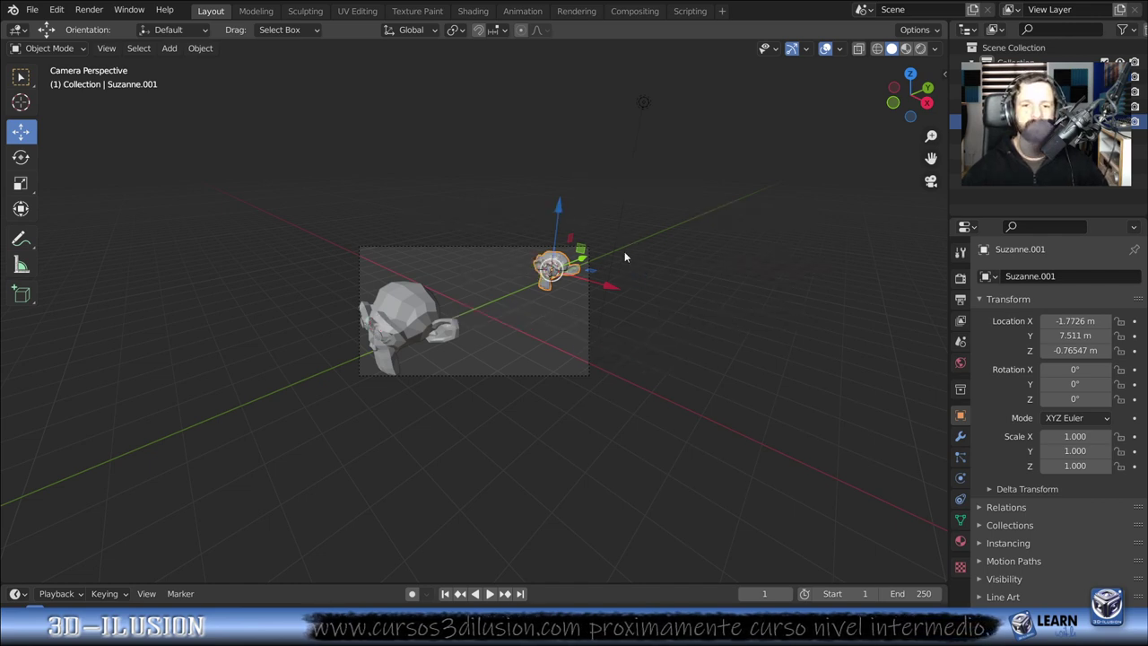
pyautogui.press('s')
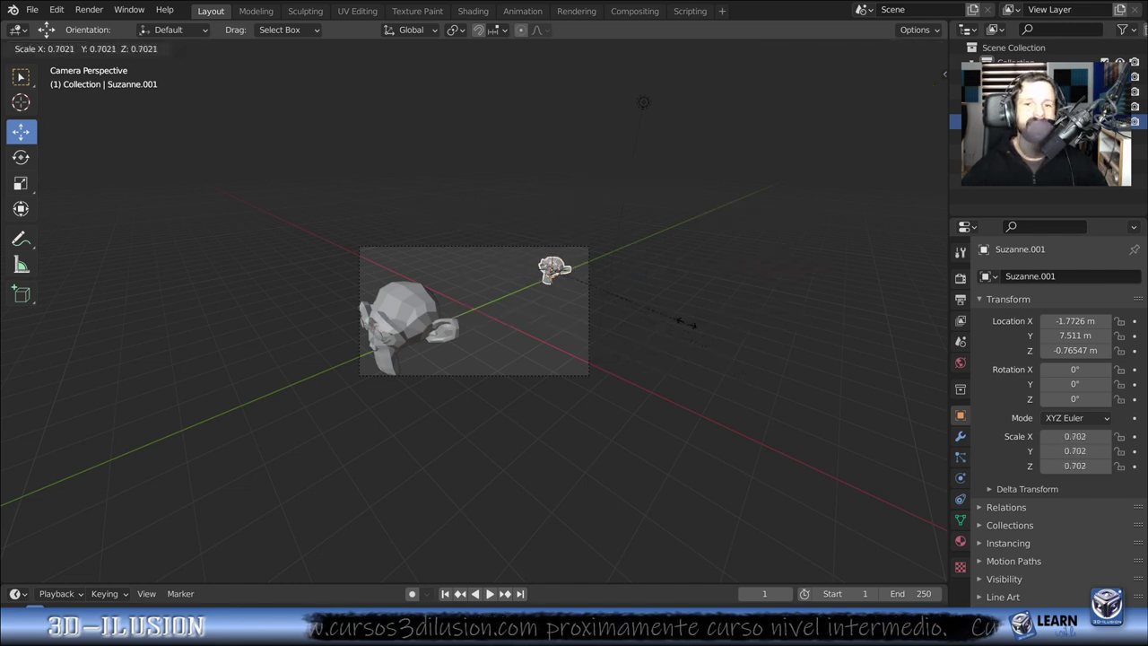
pyautogui.click(625, 293)
pyautogui.moveTo(581, 260)
pyautogui.mouseDown()
pyautogui.moveTo(605, 240)
pyautogui.moveTo(599, 252)
pyautogui.mouseUp()
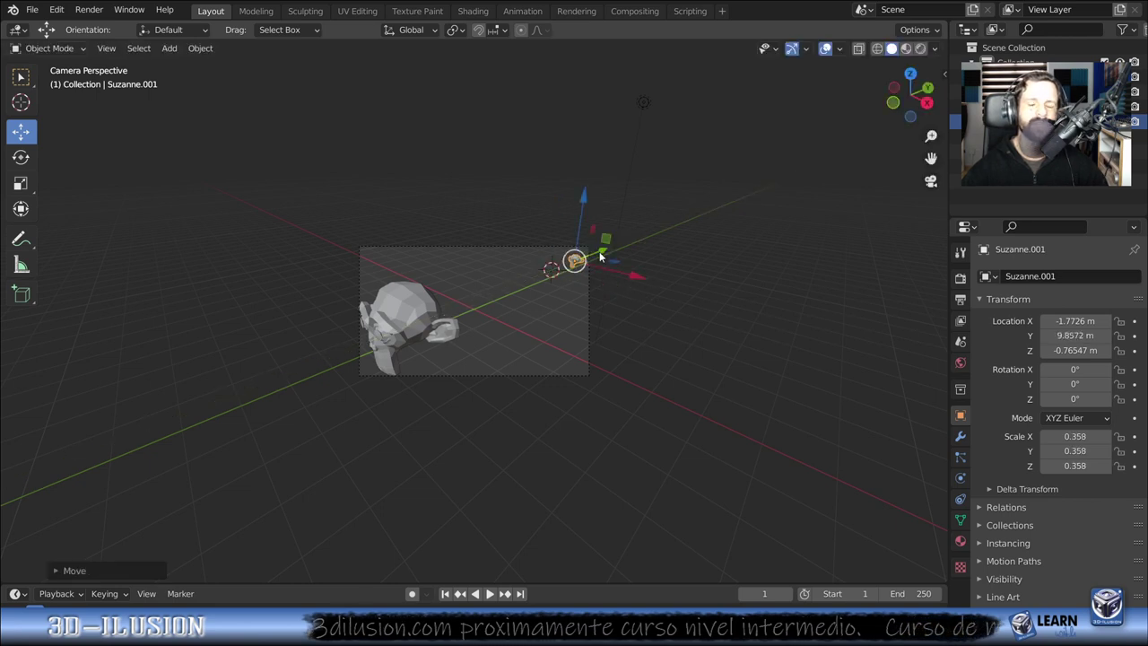
pyautogui.click(578, 179)
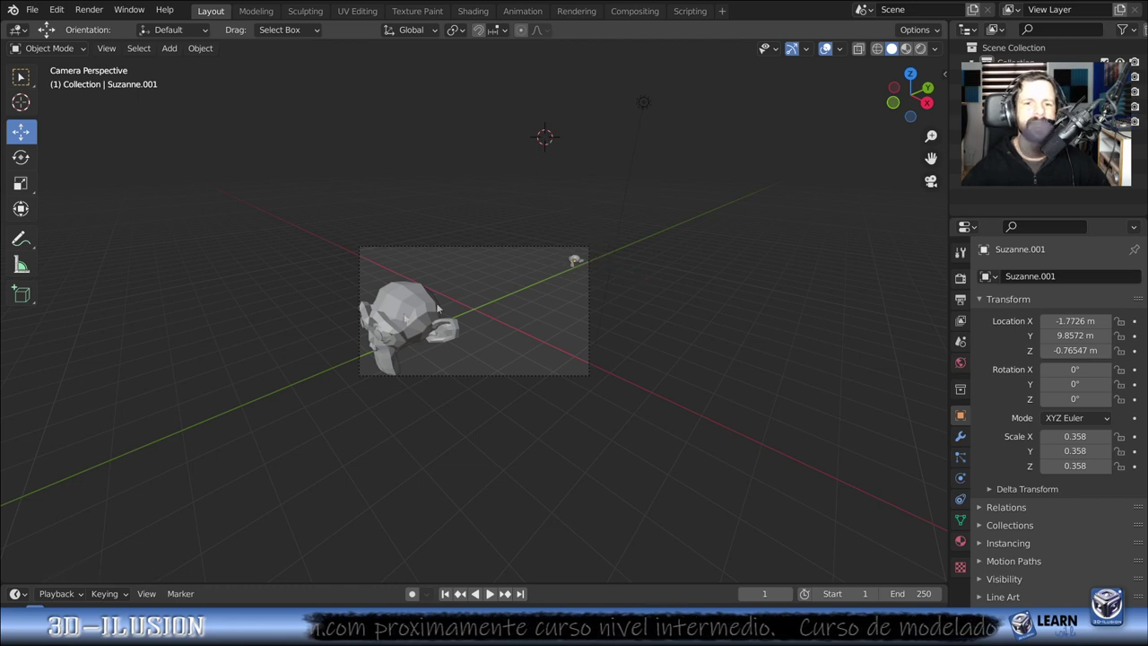
# - Enlarge Suzanne to scale 1.420 around its own position
pyautogui.click(392, 322)
pyautogui.hotkey('shift', 's')
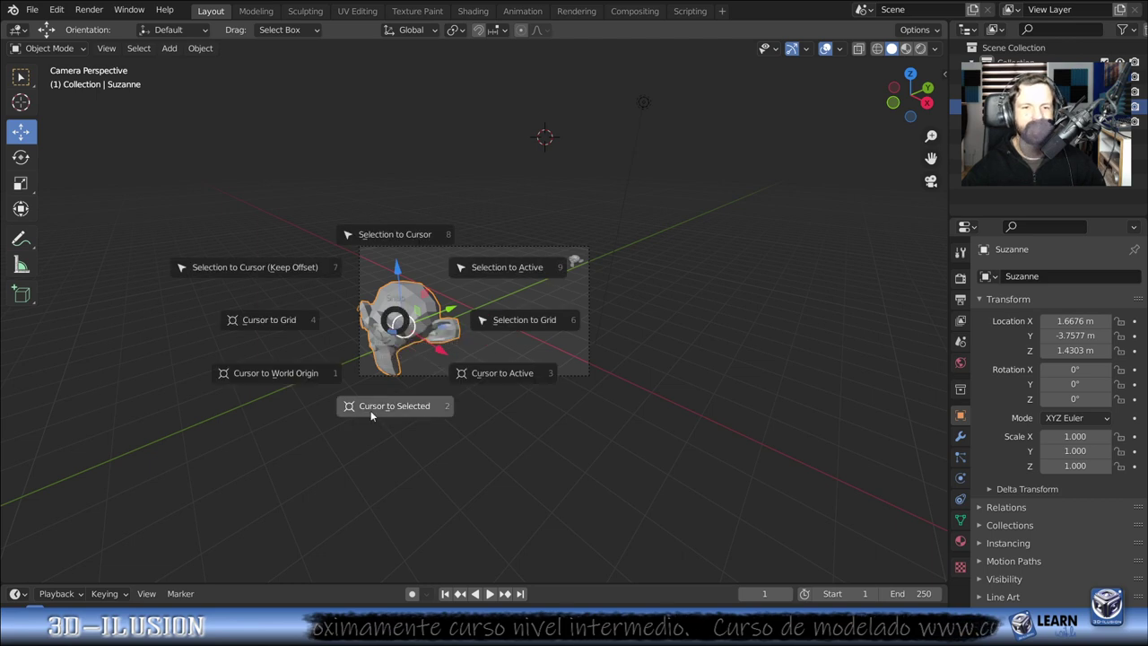
pyautogui.click(370, 410)
pyautogui.press('s')
pyautogui.click(416, 396)
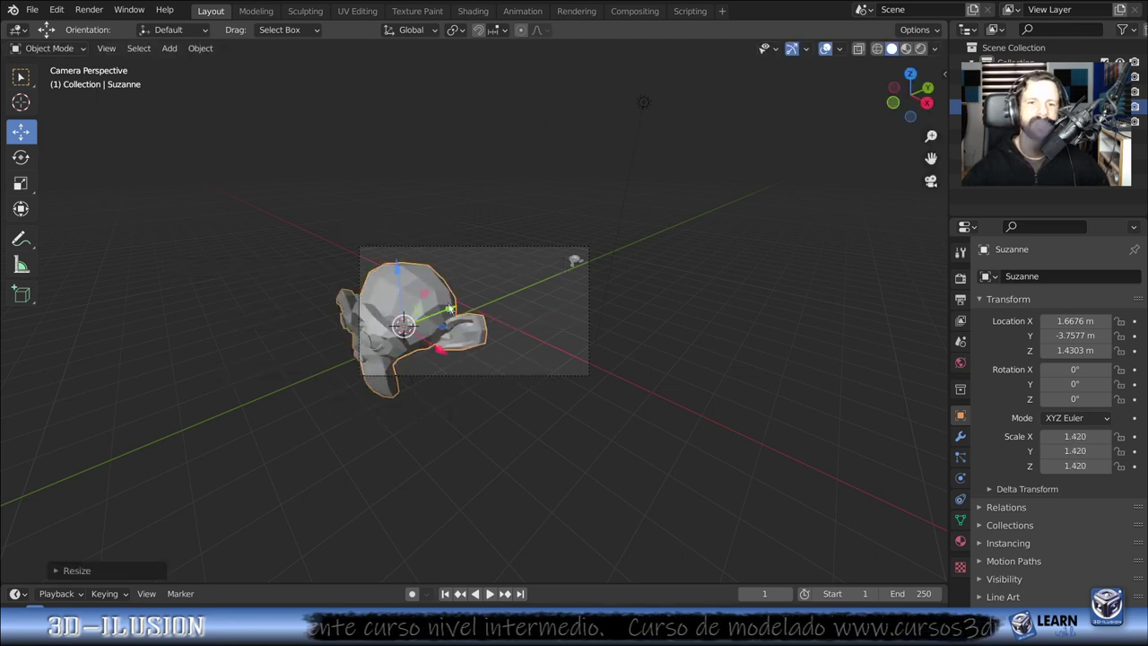
pyautogui.click(579, 262)
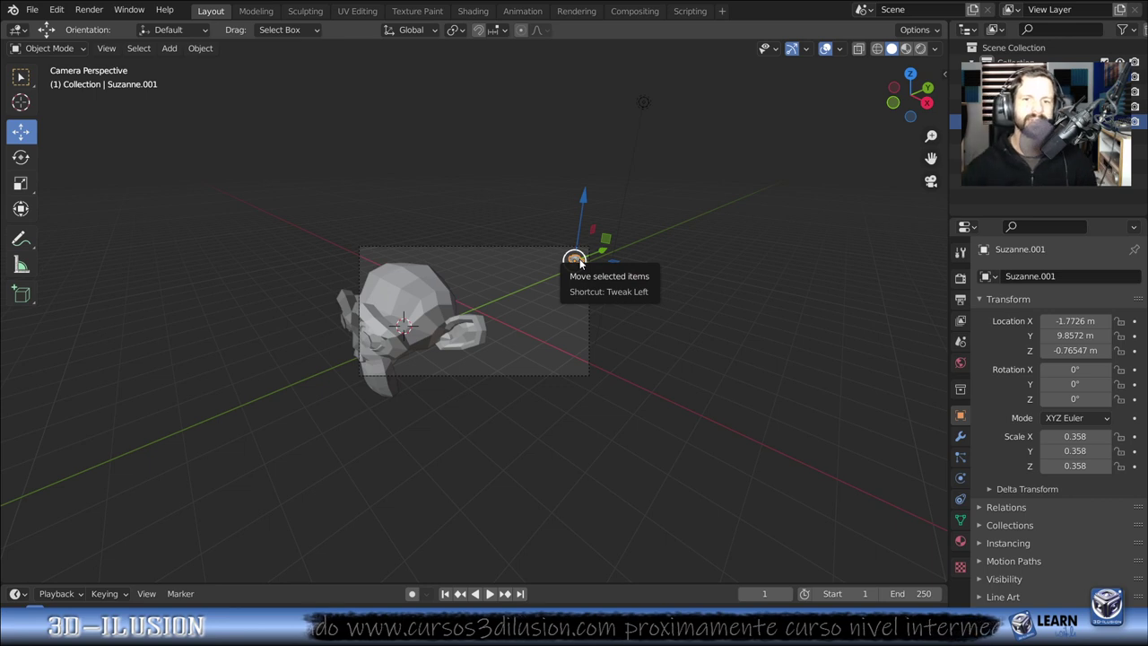
pyautogui.click(439, 308)
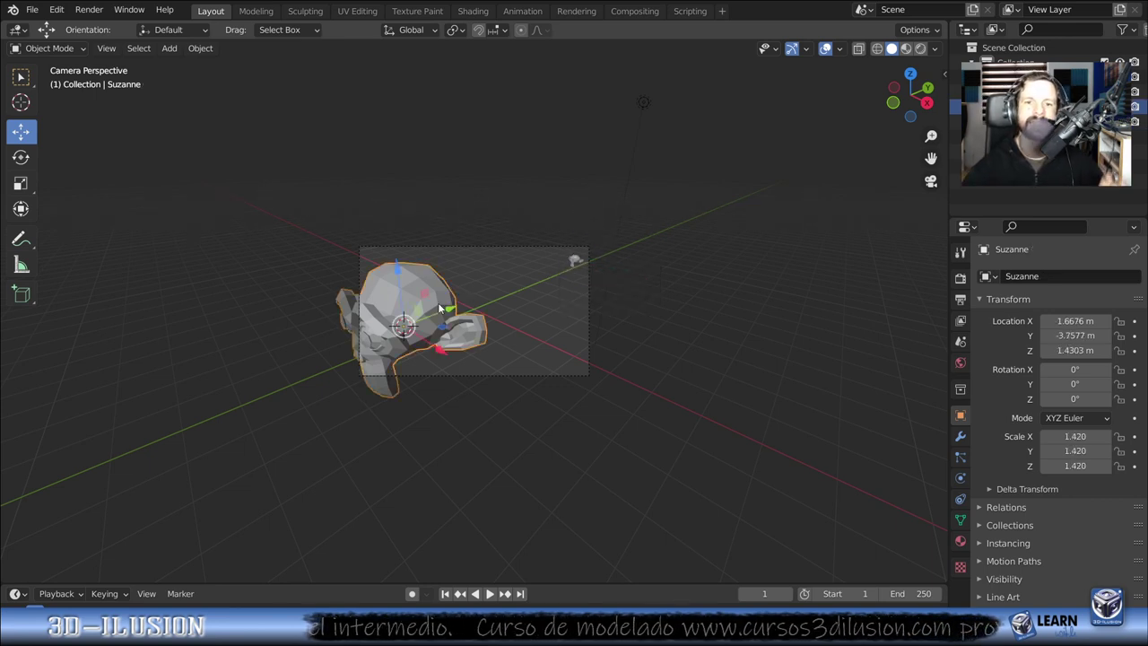
# - Duplicate the small monkey, move the copy along Y to 4.1212, and rescale it to 0.786
pyautogui.click(575, 261)
pyautogui.hotkey('shift', 'd')
pyautogui.rightClick(574, 259)
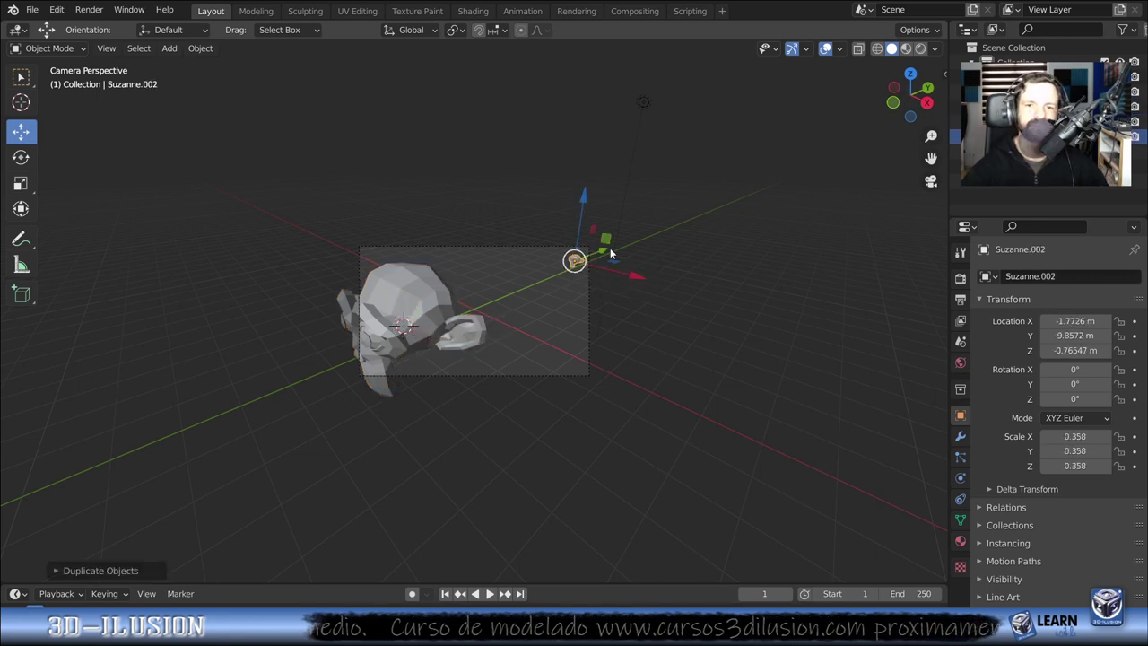
pyautogui.press('g')
pyautogui.click(520, 296)
pyautogui.hotkey('ctrl', 'z')
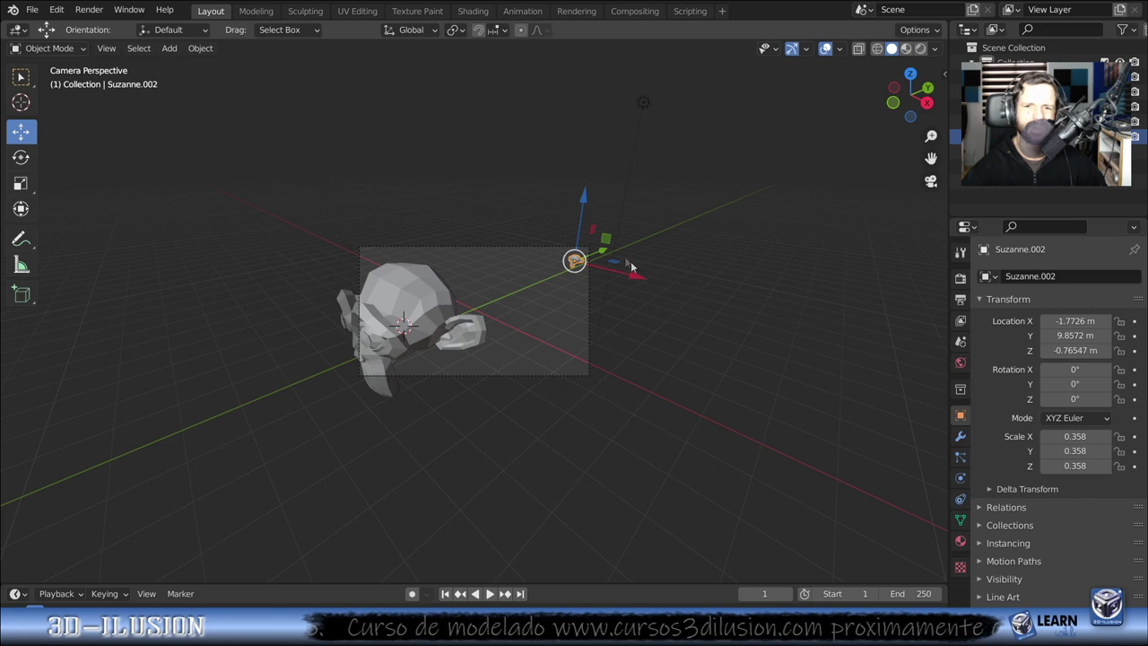
pyautogui.press('g')
pyautogui.press('y')
pyautogui.click(548, 289)
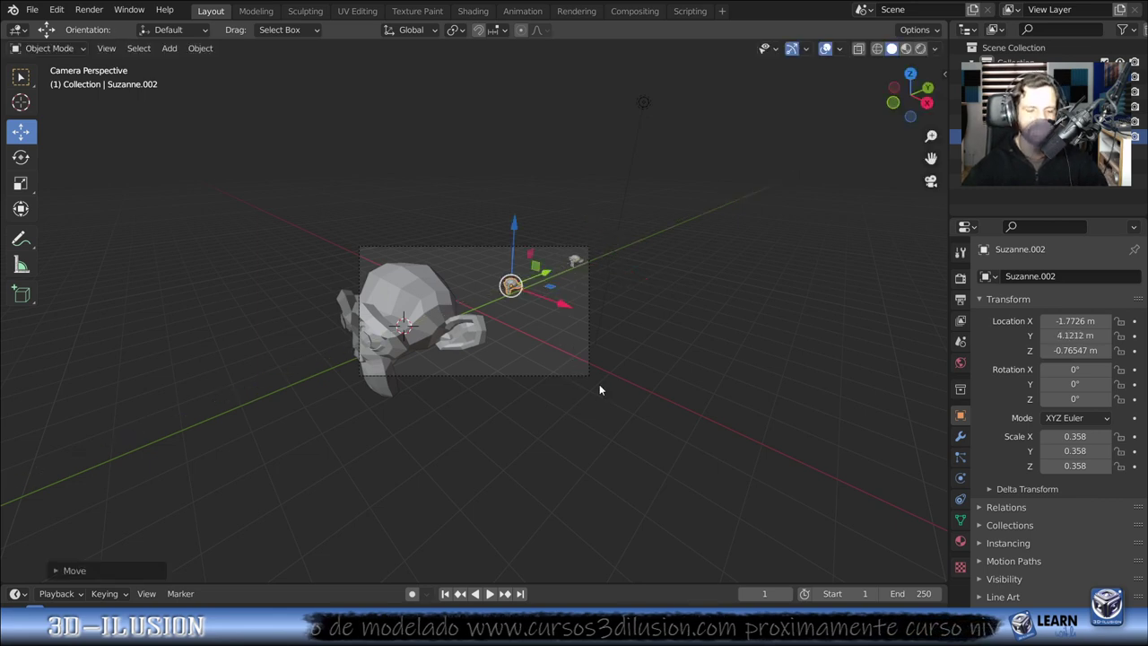
pyautogui.press('s')
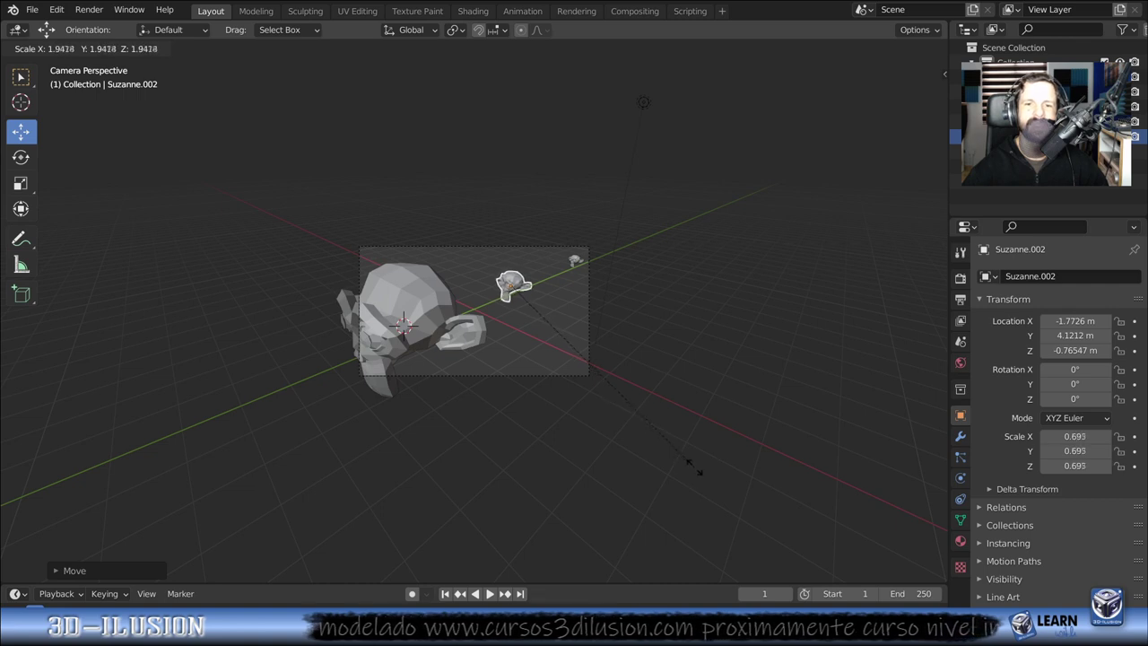
pyautogui.click(720, 484)
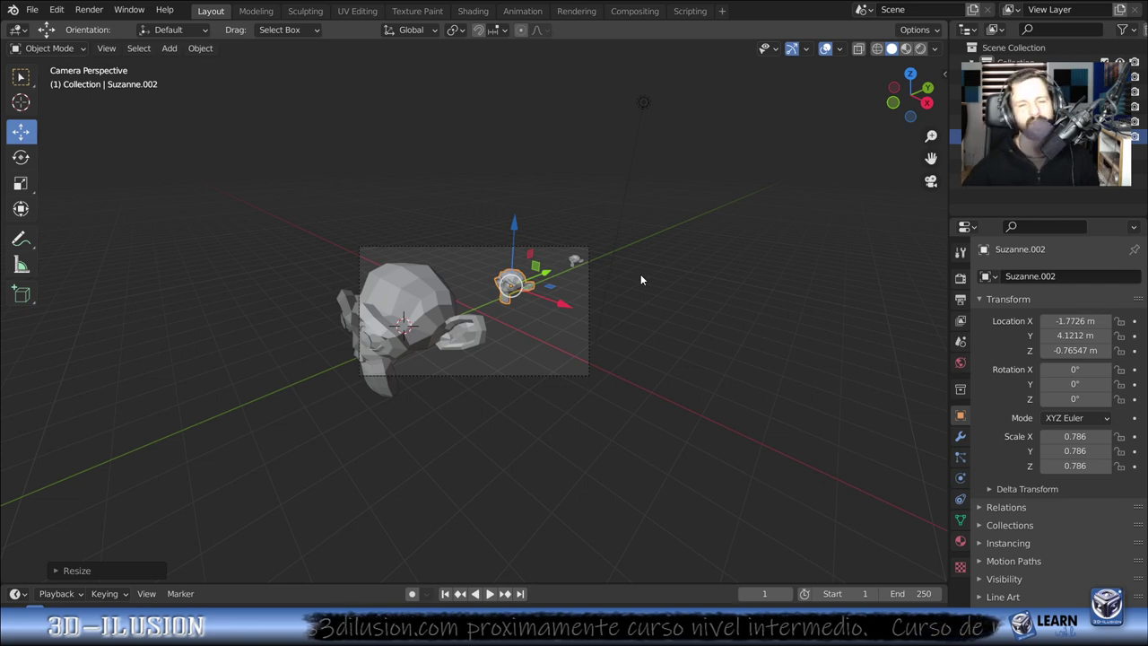
# - Delete the monkey heads one by one
pyautogui.press('Delete')
pyautogui.click(449, 296)
pyautogui.press('Delete')
pyautogui.click(575, 260)
pyautogui.press('Delete')
pyautogui.click(640, 229)
# - Delete Suzanne.001, then isolate the dining table's top Plane in Local View, viewed from above
pyautogui.press('Delete')
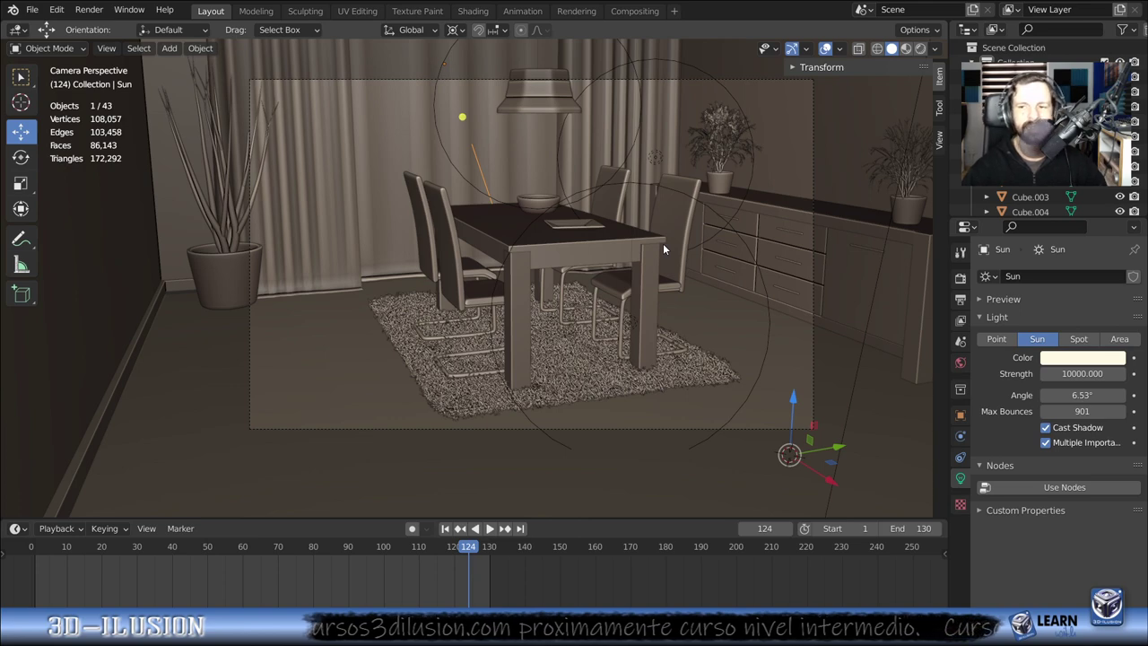
pyautogui.click(558, 239)
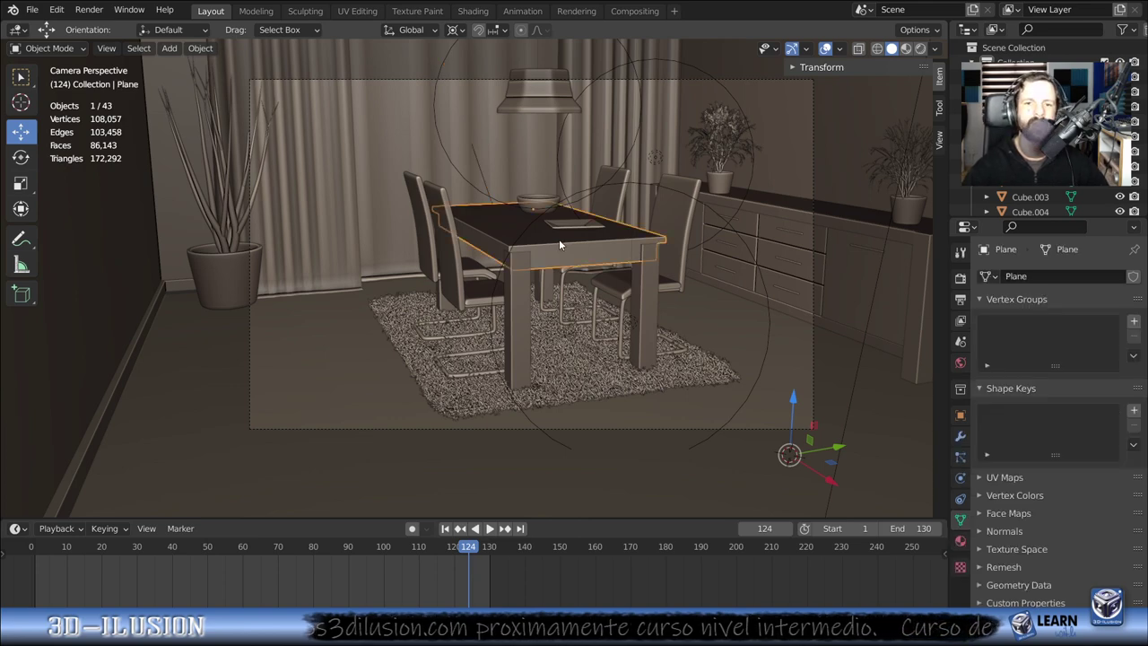
pyautogui.press('KP_Divide')
pyautogui.moveTo(558, 240)
pyautogui.mouseDown(button='middle')
pyautogui.moveTo(501, 336)
pyautogui.moveTo(600, 393)
pyautogui.moveTo(610, 432)
pyautogui.mouseUp(button='middle')
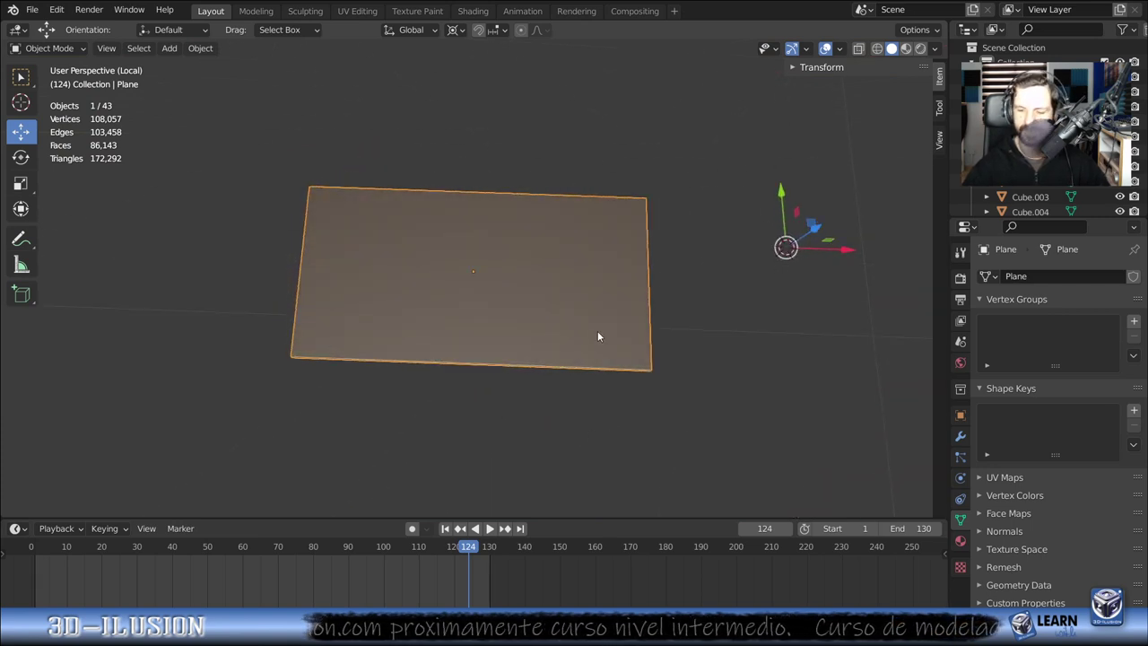
# - In top view, edit the whole table-top mesh with edge lengths shown (0.667 m, 0.5 m)
pyautogui.press('KP_7')
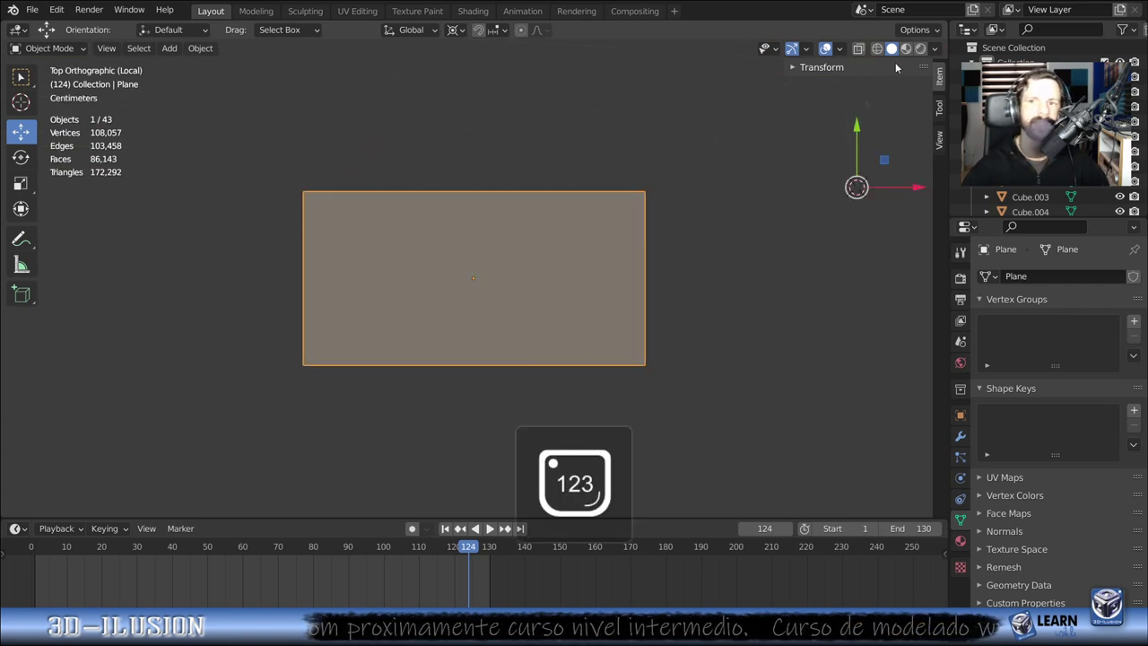
pyautogui.click(838, 49)
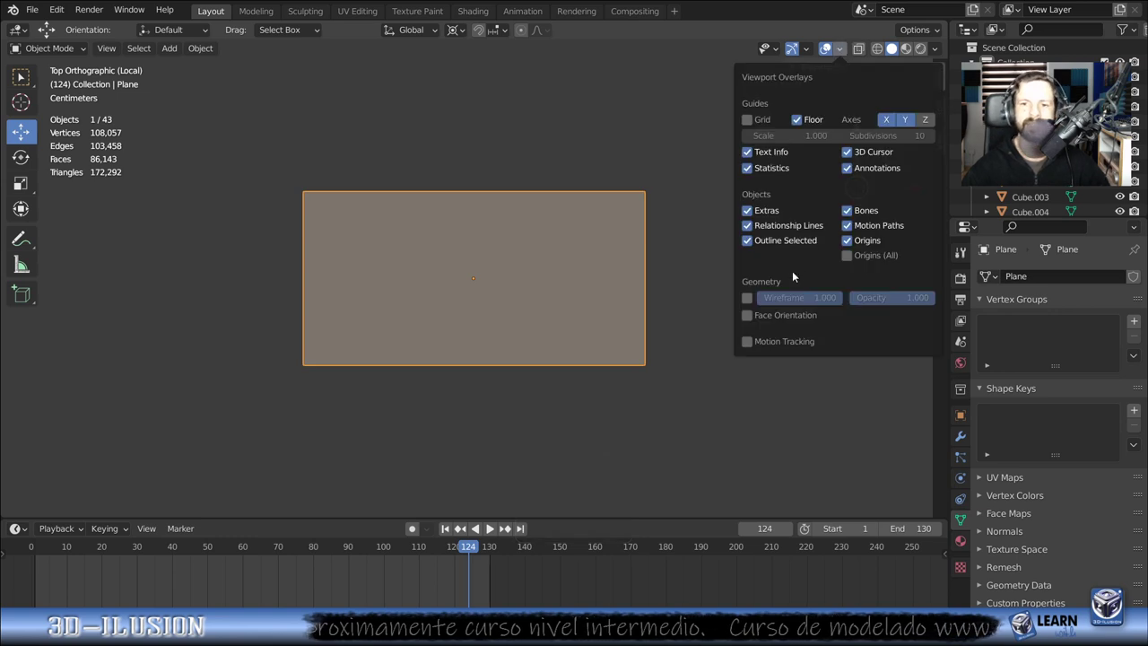
pyautogui.press('Tab')
pyautogui.click(41, 48)
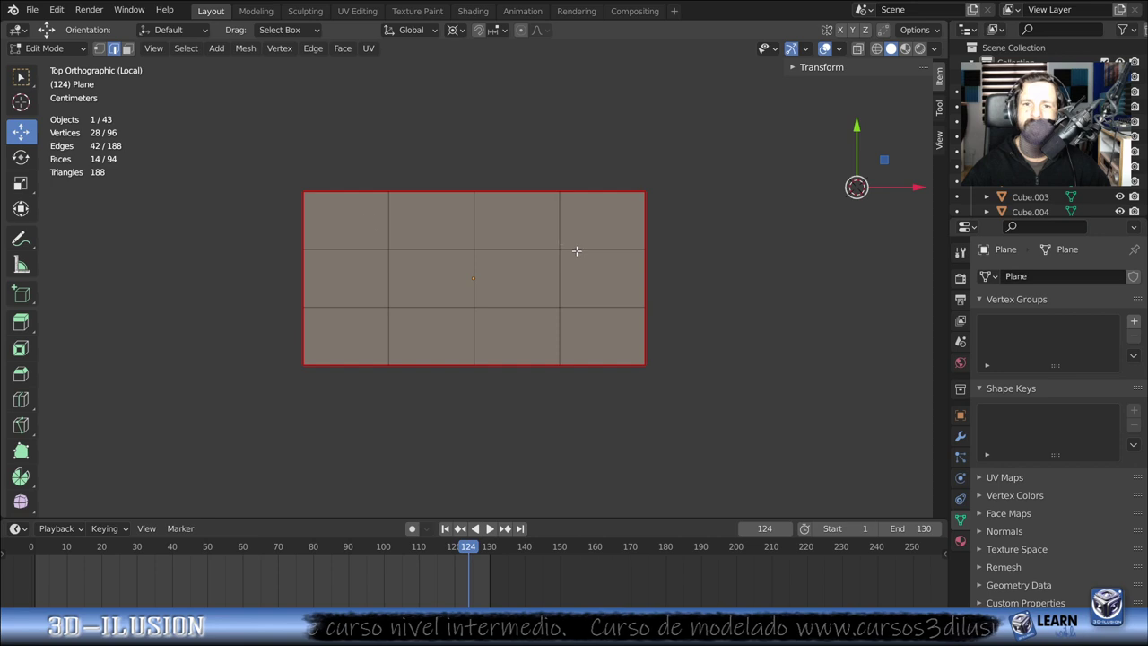
pyautogui.moveTo(254, 174); pyautogui.dragTo(735, 398)
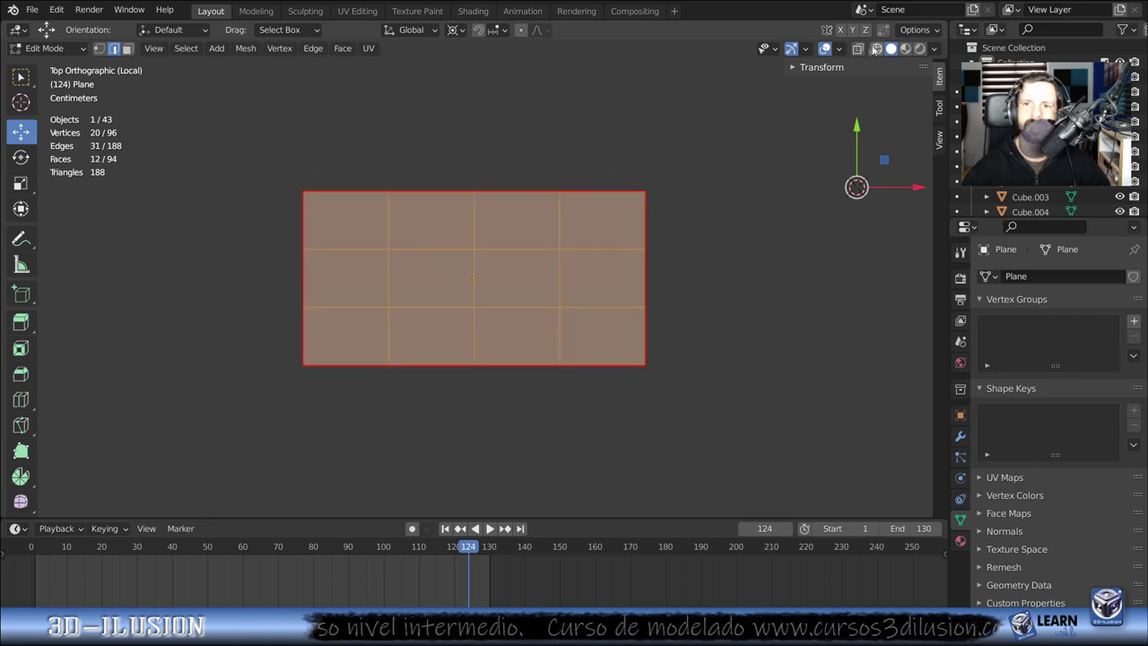
pyautogui.click(839, 49)
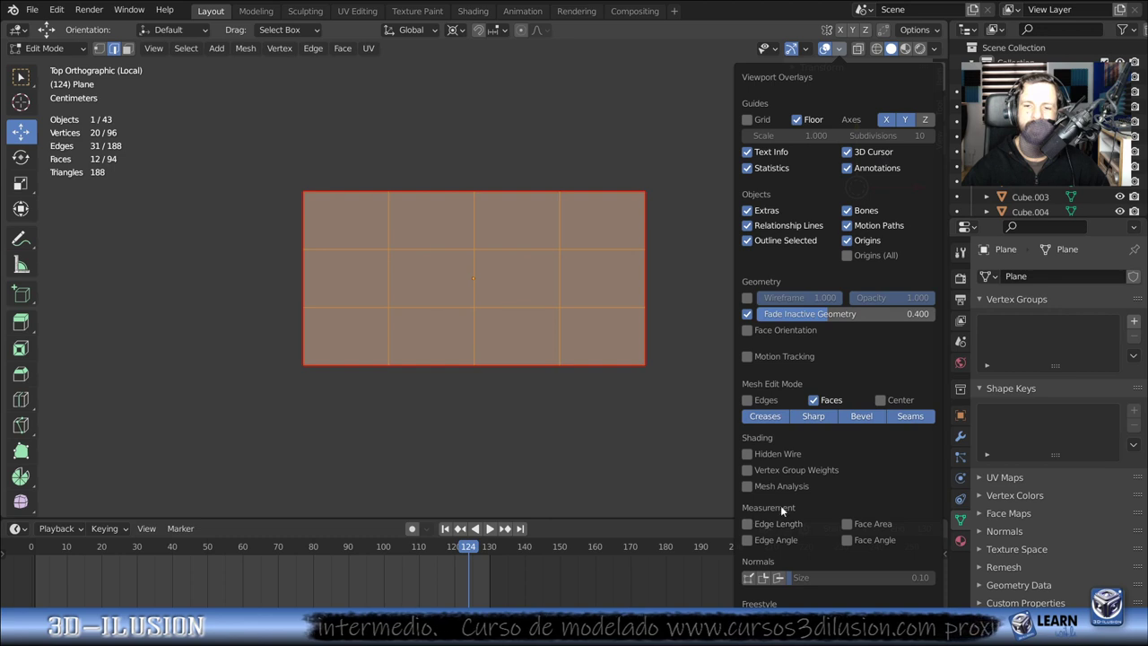
pyautogui.click(750, 525)
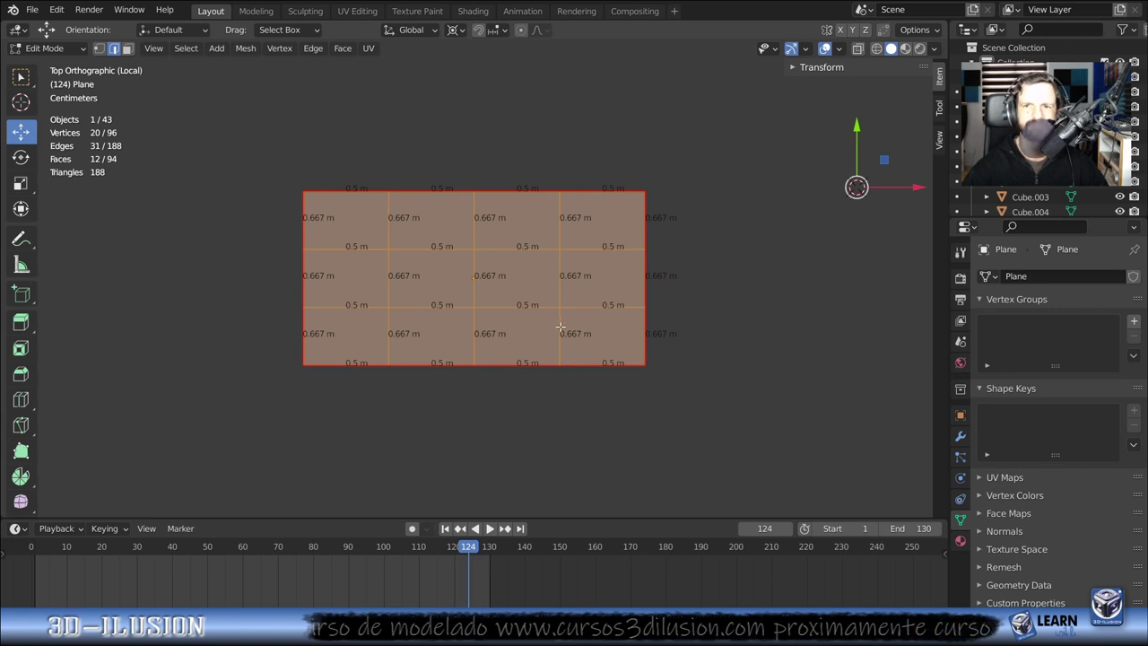
pyautogui.scroll(2, 555, 339)
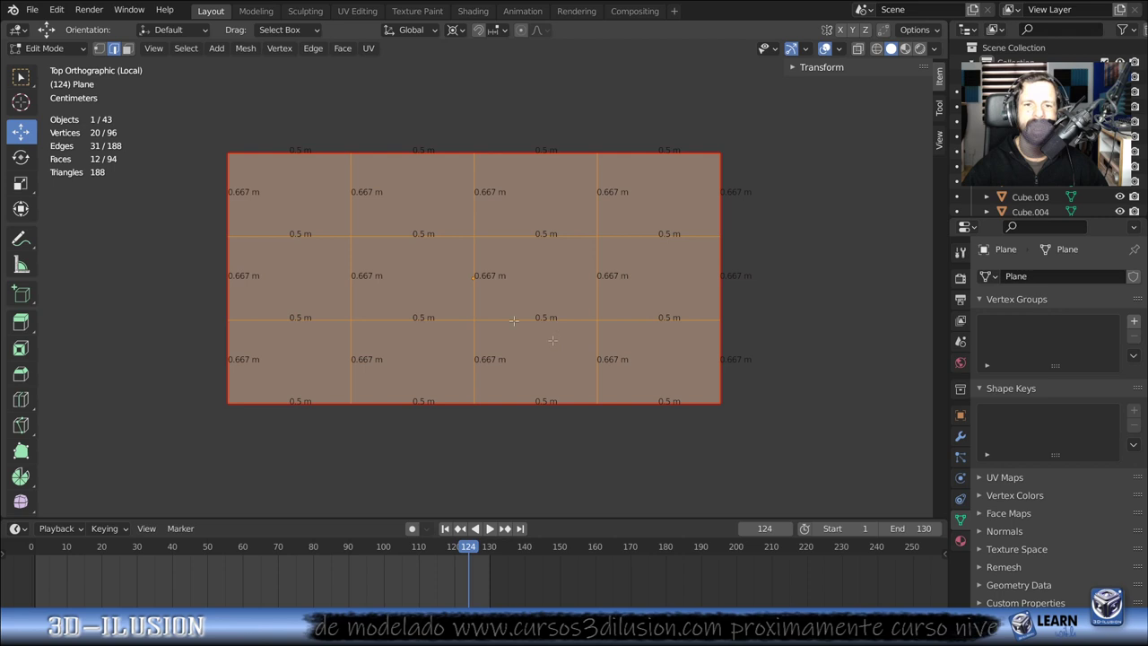
pyautogui.click(591, 203)
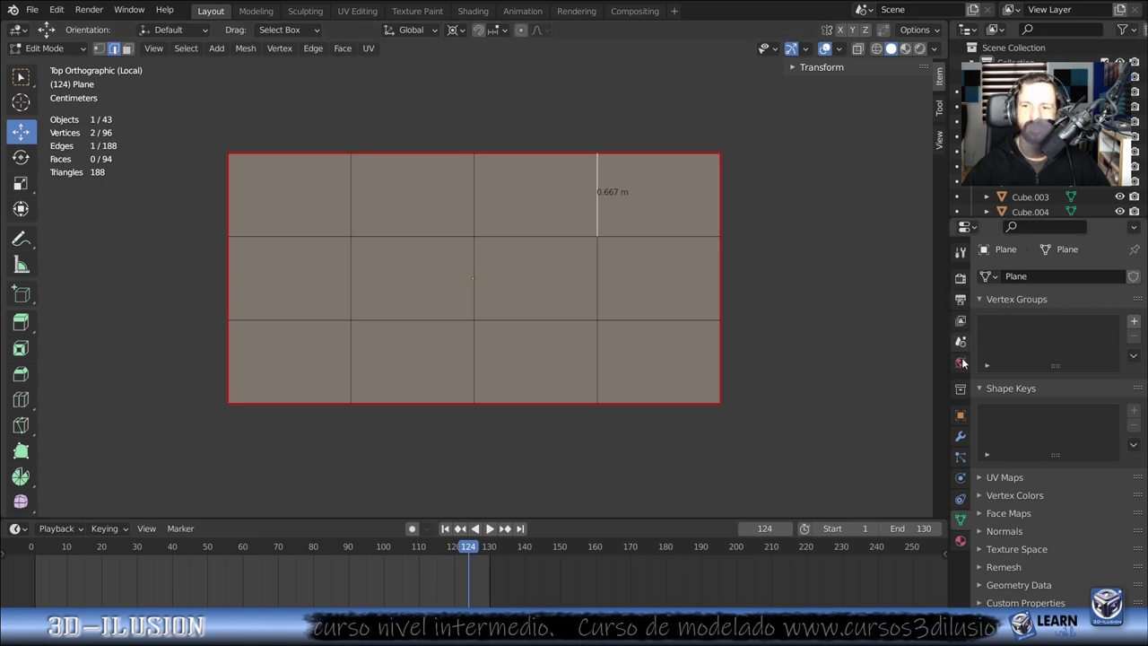
# - Display the Scene Units panel (Metric, scale 1.000000, Meters) and exit Local View
pyautogui.click(960, 320)
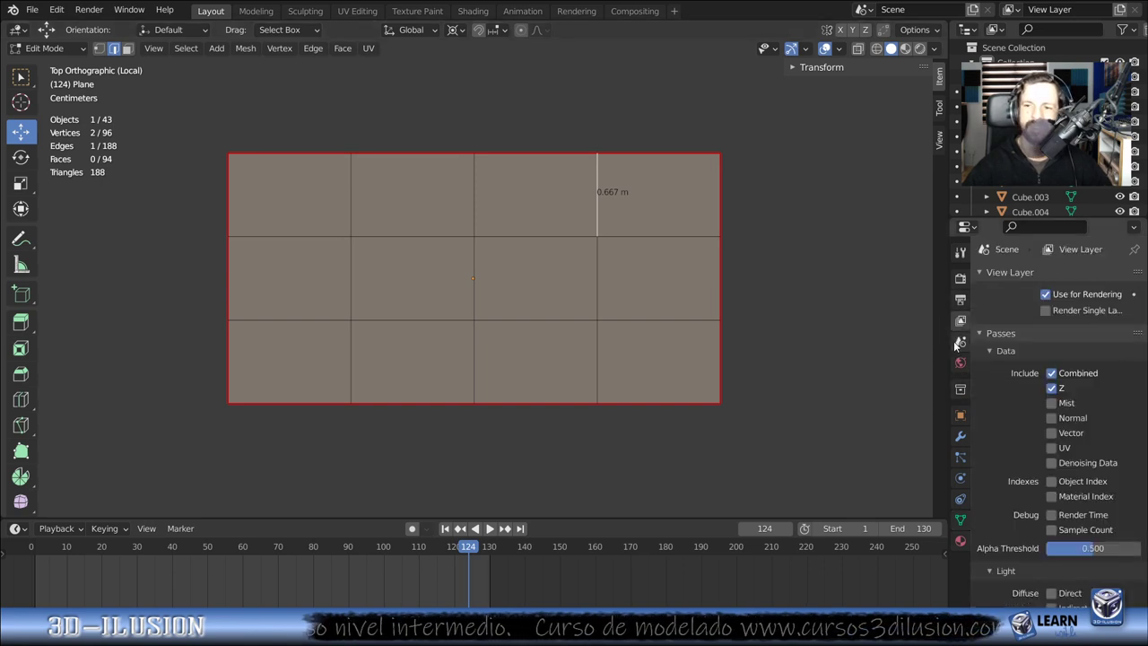
pyautogui.click(958, 343)
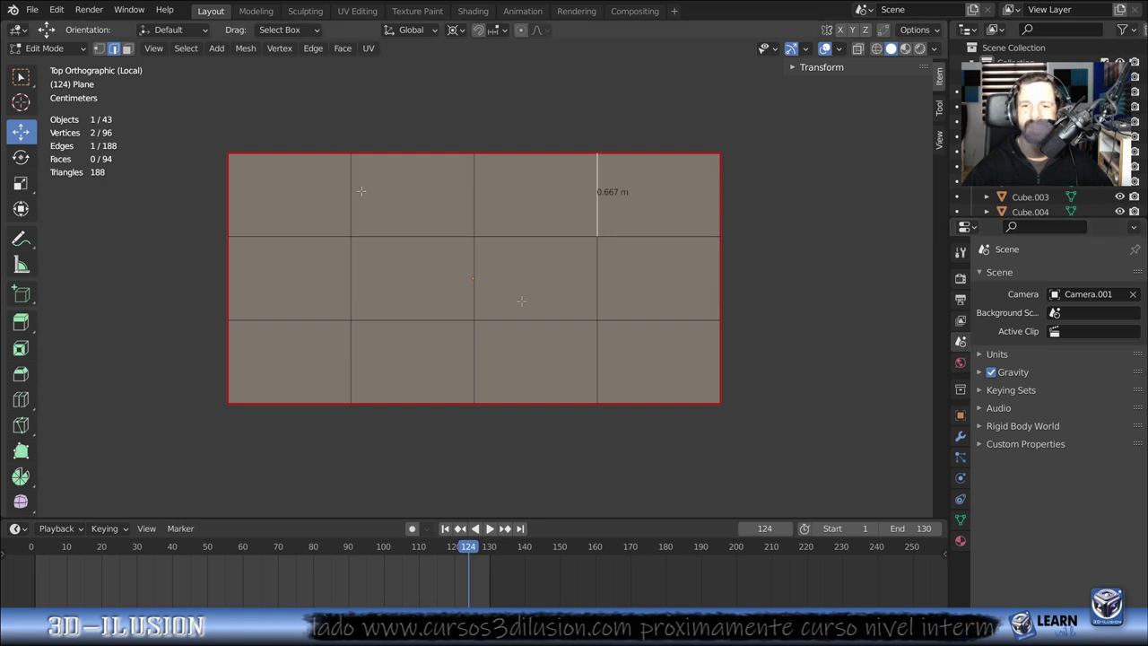
pyautogui.click(981, 355)
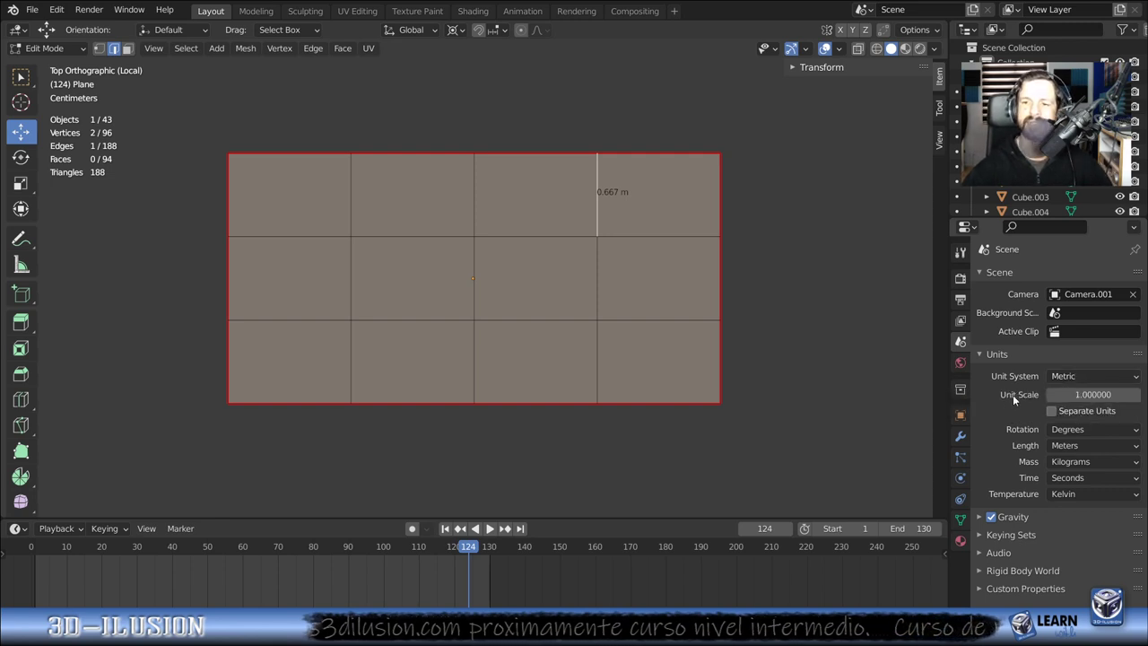
pyautogui.scroll(-4, 407, 193)
pyautogui.press('KP_Divide')
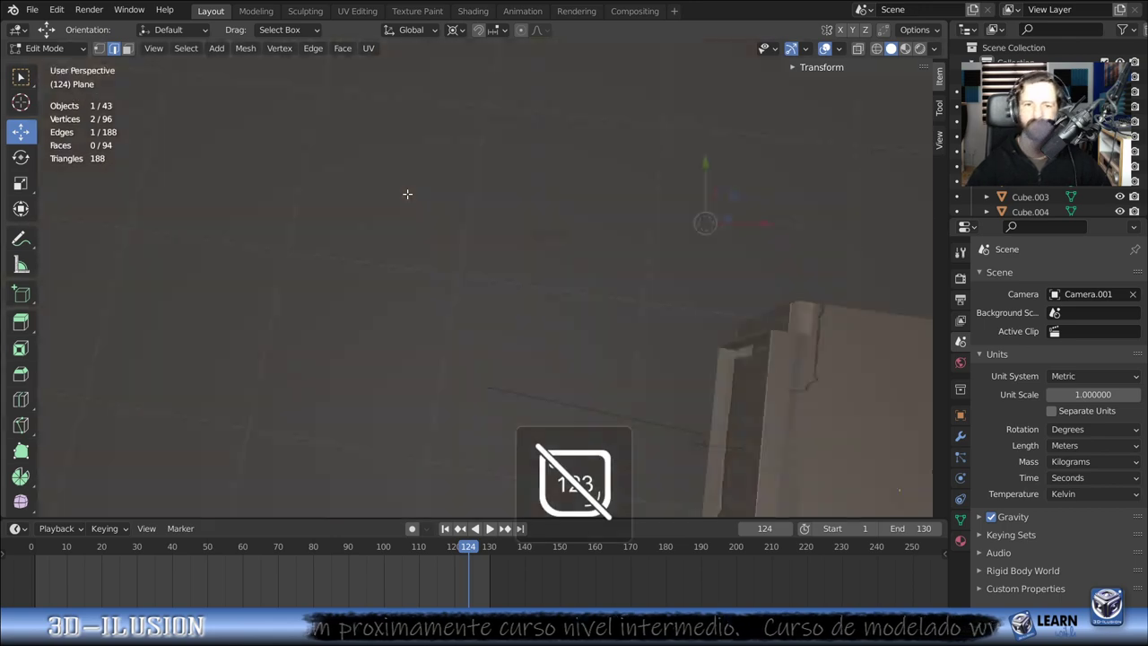
# - Return to the camera view and switch the cube scene to Solid shading
pyautogui.press('KP_0')
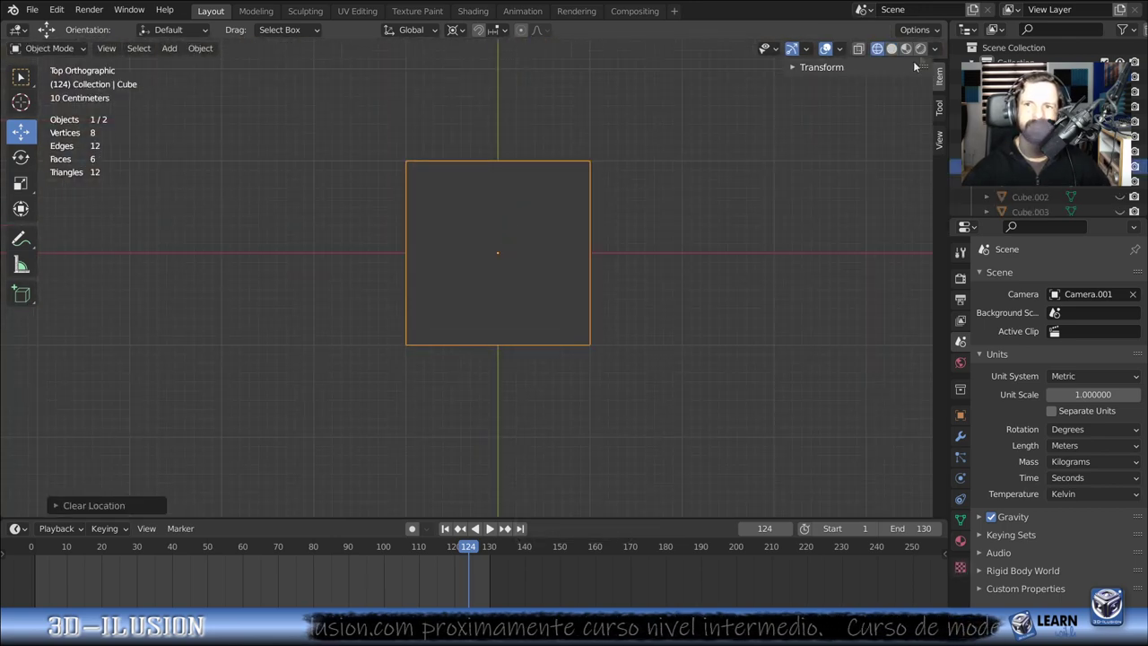
pyautogui.click(892, 49)
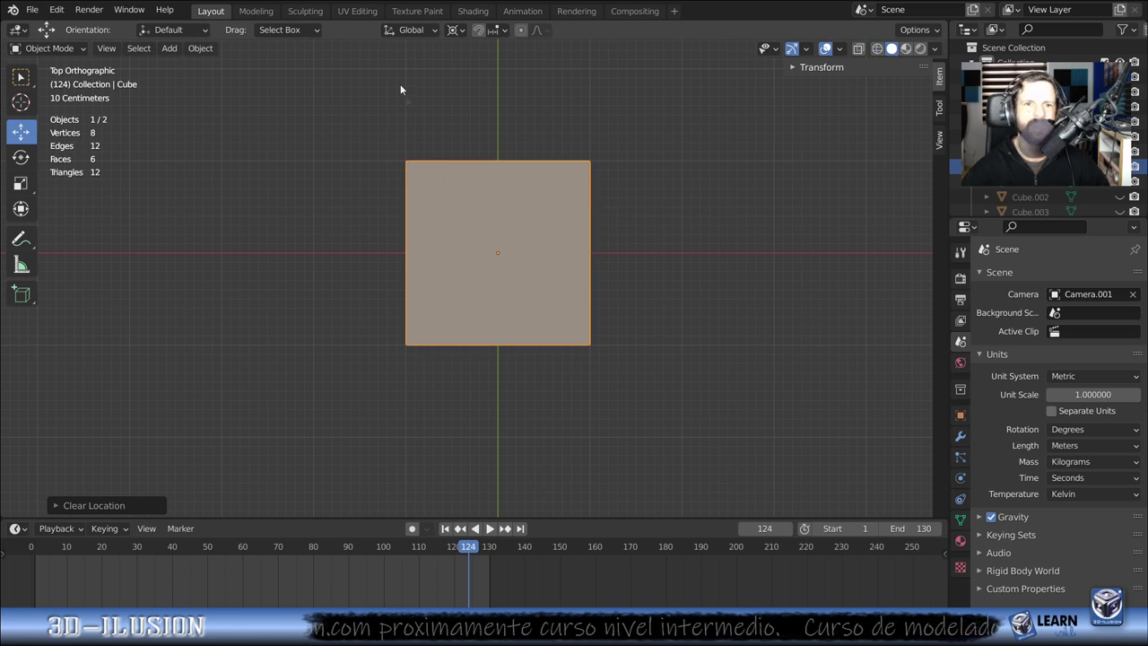
pyautogui.scroll(-2, 495, 239)
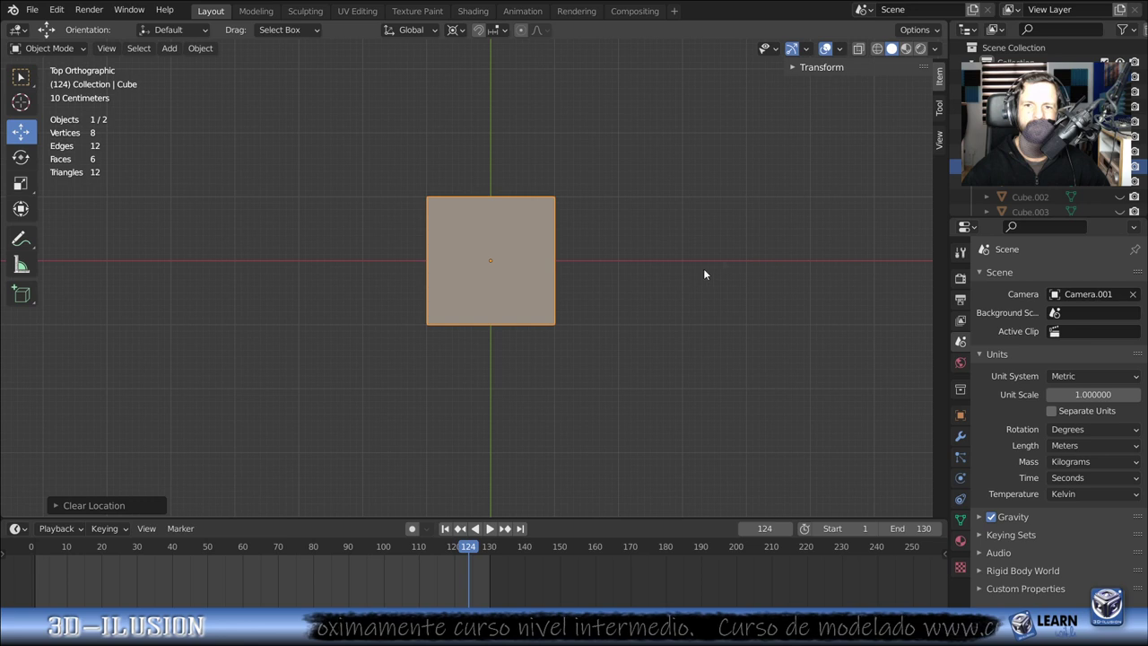
pyautogui.click(839, 49)
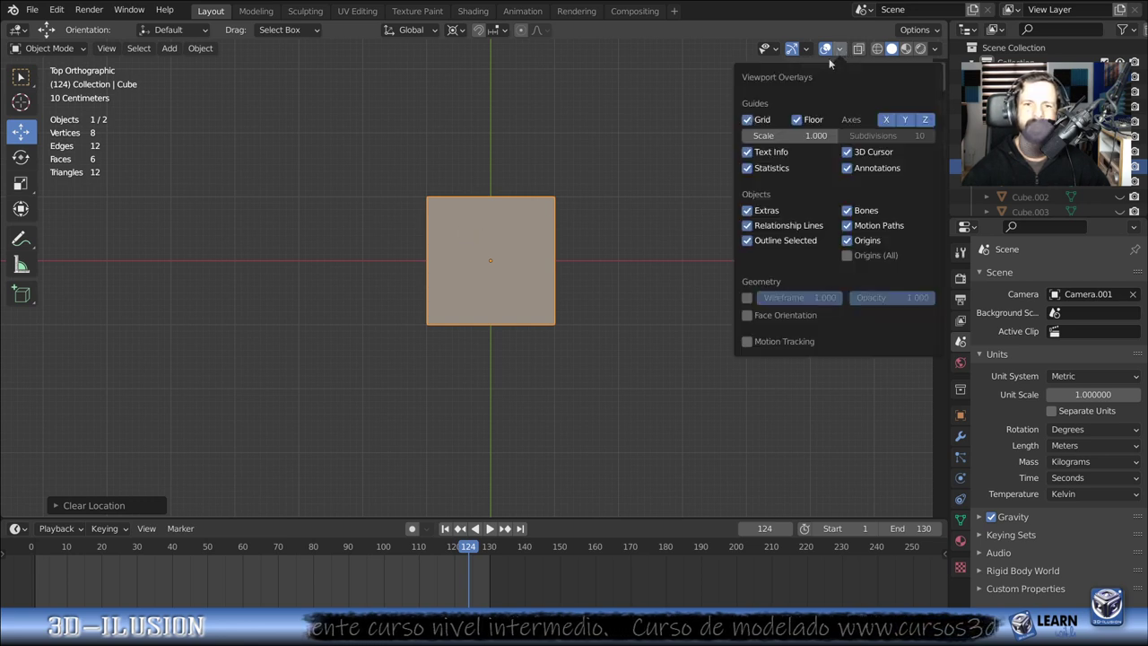
# - Enter Edit Mode on the cube, zoom in to read its 2 m edges, and pick the Measure tool
pyautogui.press('Tab')
pyautogui.scroll(2, 397, 182)
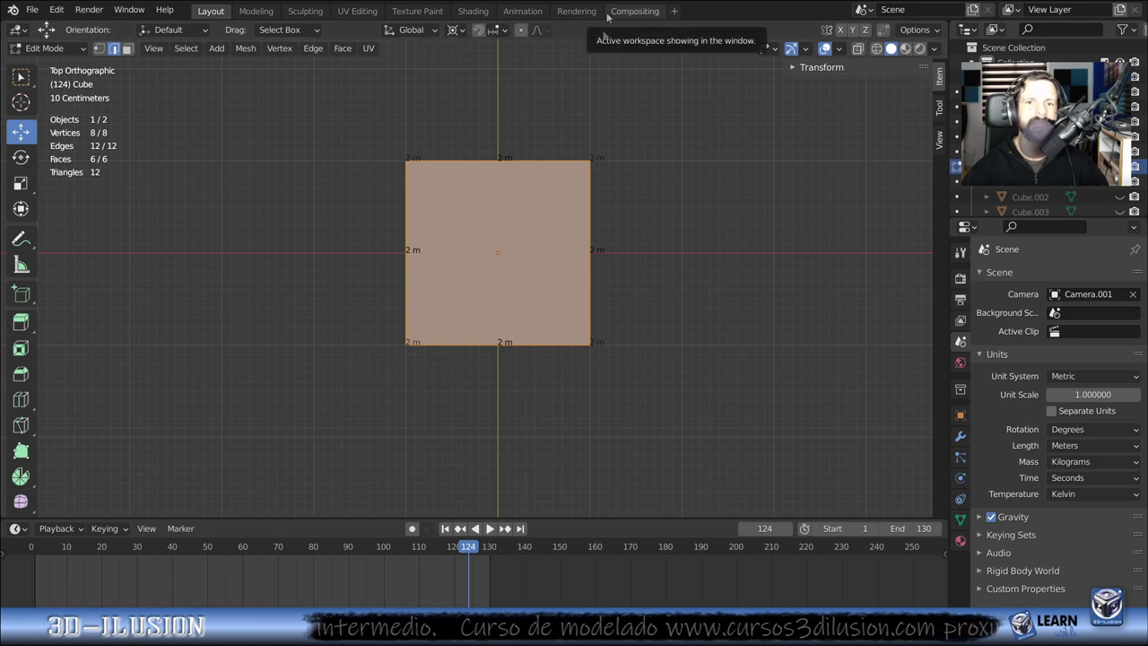
pyautogui.scroll(4, 428, 213)
pyautogui.keyDown('shift'); pyautogui.moveTo(431, 156); pyautogui.dragTo(433, 387, button='middle'); pyautogui.keyUp('shift')
pyautogui.scroll(3, 433, 387)
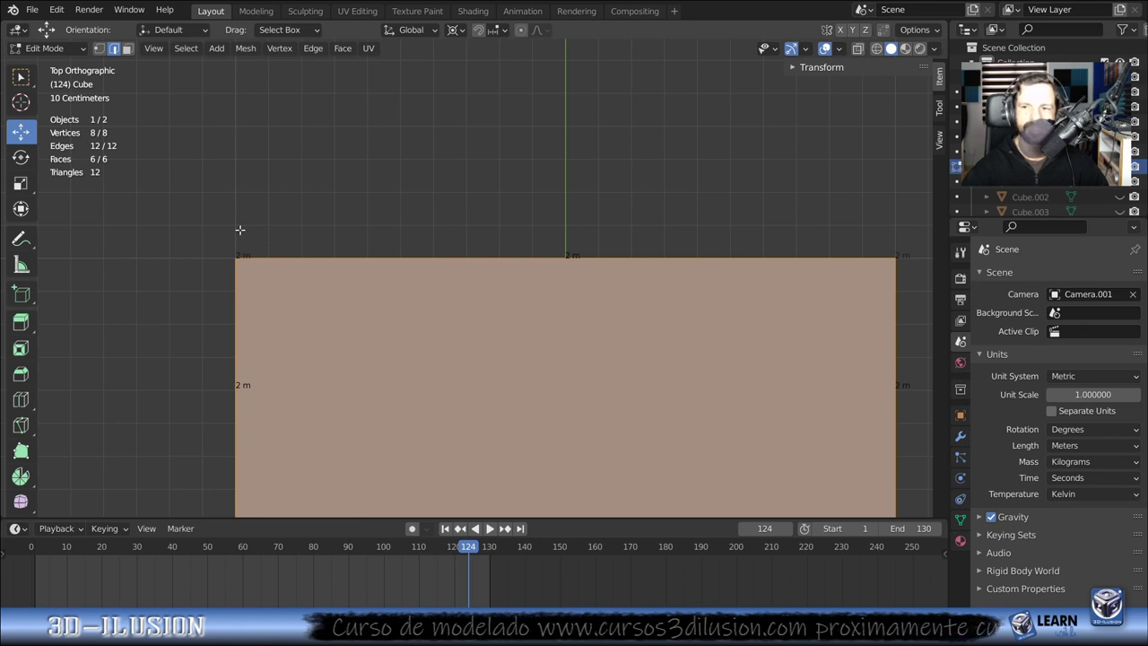
pyautogui.scroll(-5, 512, 146)
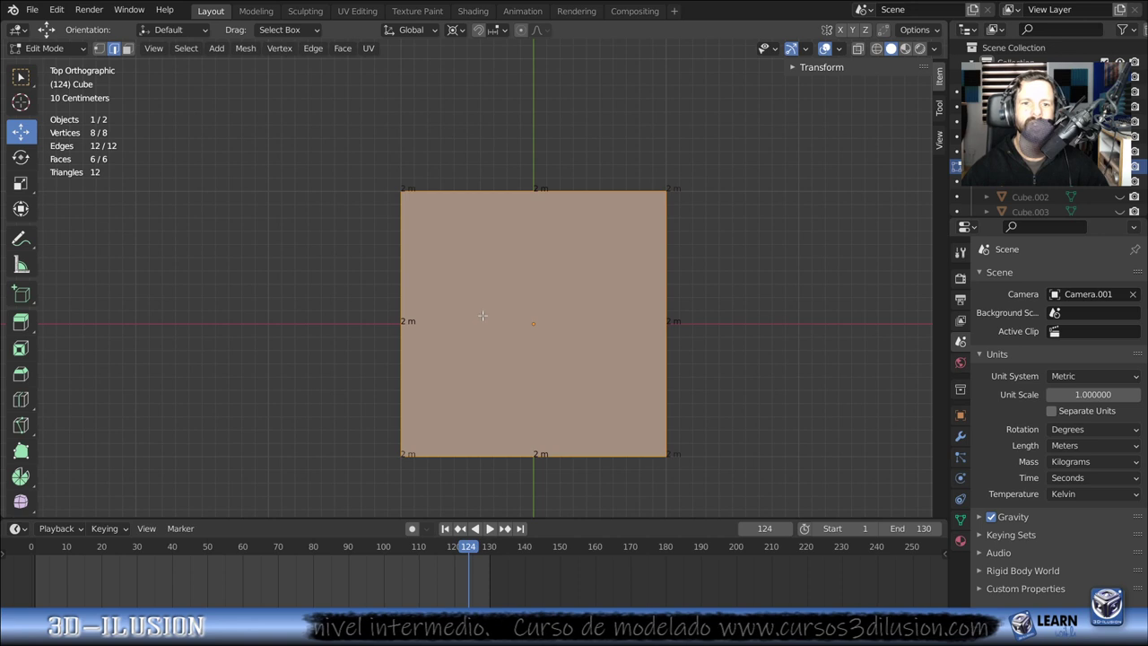
pyautogui.scroll(2, 483, 315)
pyautogui.keyDown('shift'); pyautogui.moveTo(482, 316); pyautogui.dragTo(416, 293, button='middle'); pyautogui.keyUp('shift')
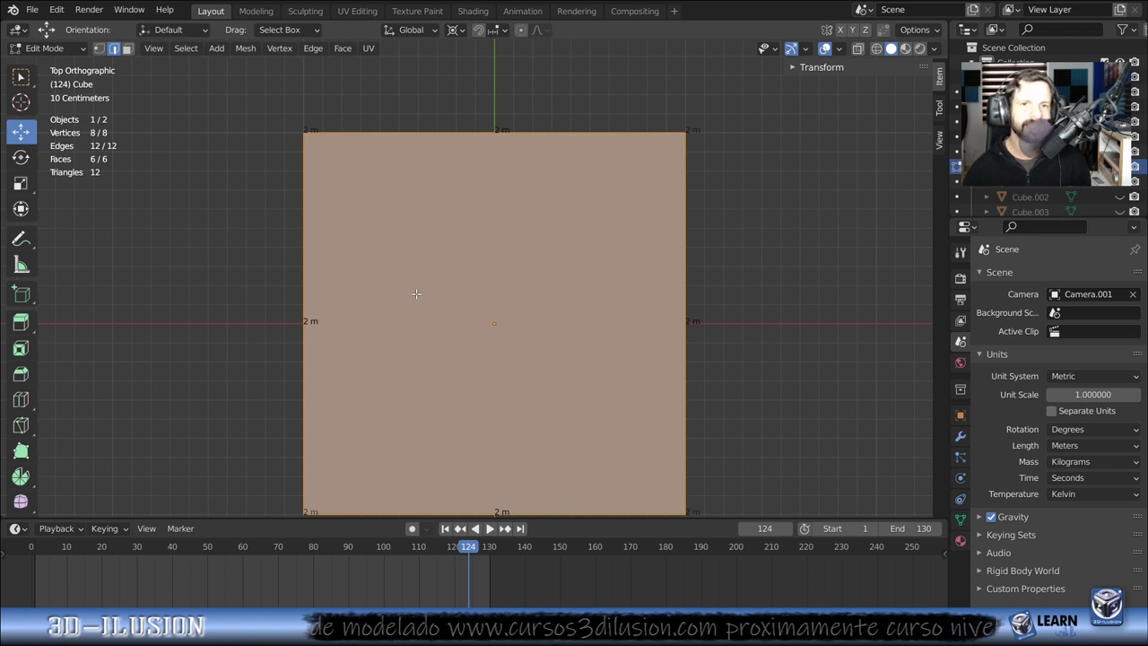
pyautogui.scroll(-1, 417, 293)
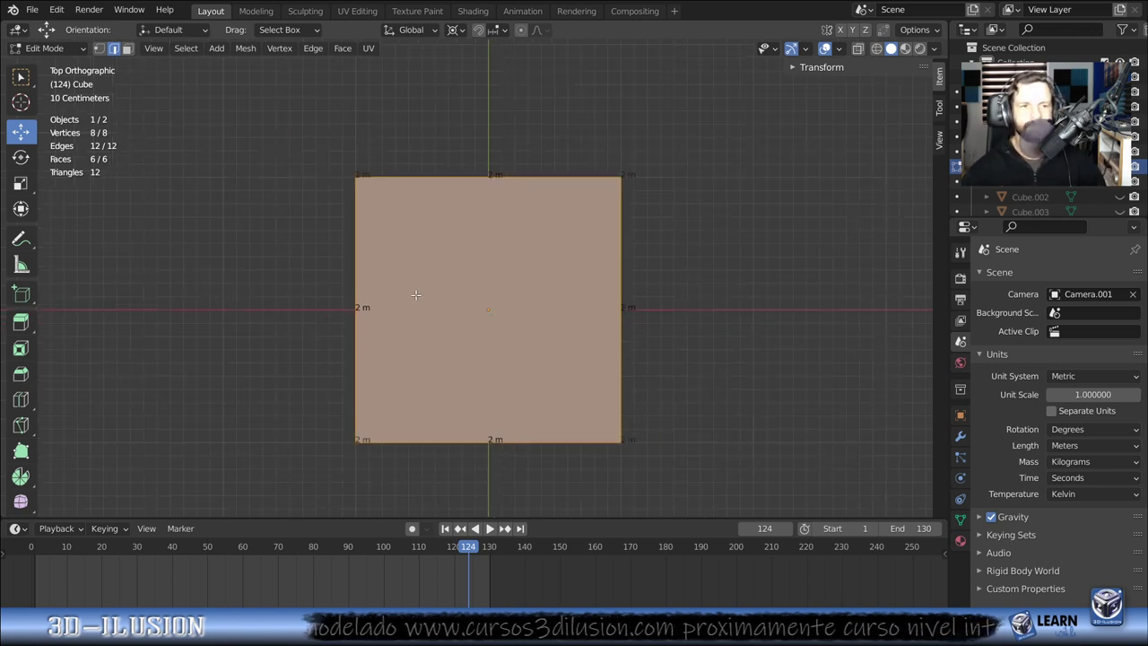
pyautogui.hotkey('shift', 'space')
pyautogui.press('m')
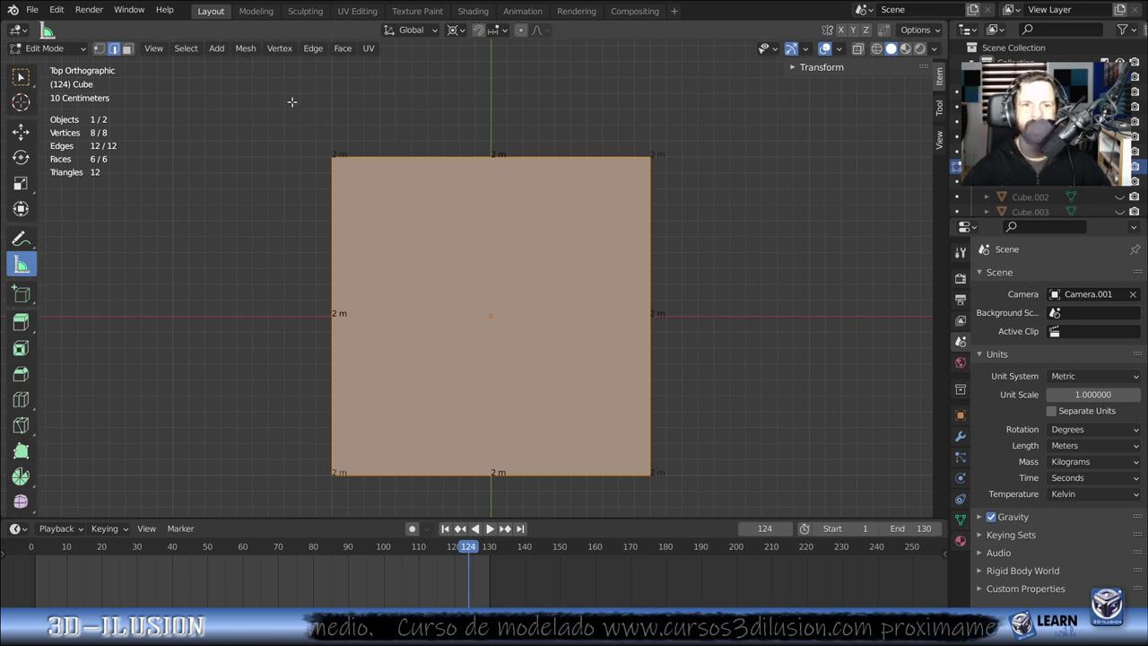
# - Draw and delete a trial ruler, then lay a ruler across the cube's top edge
pyautogui.moveTo(292, 100); pyautogui.dragTo(673, 97)
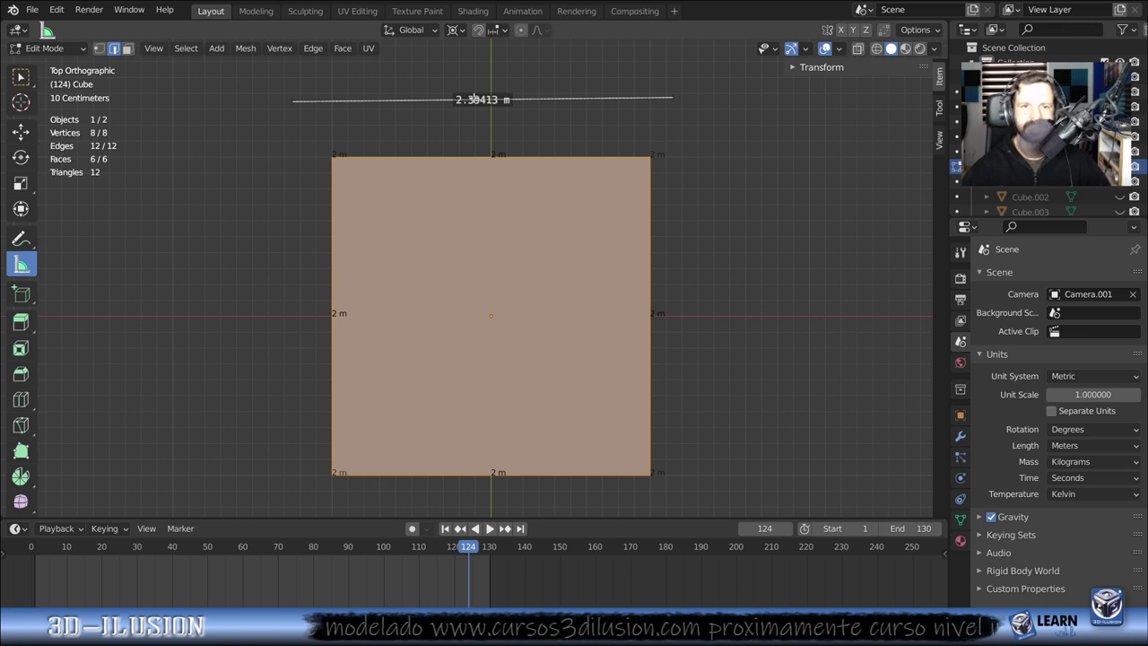
pyautogui.press('Delete')
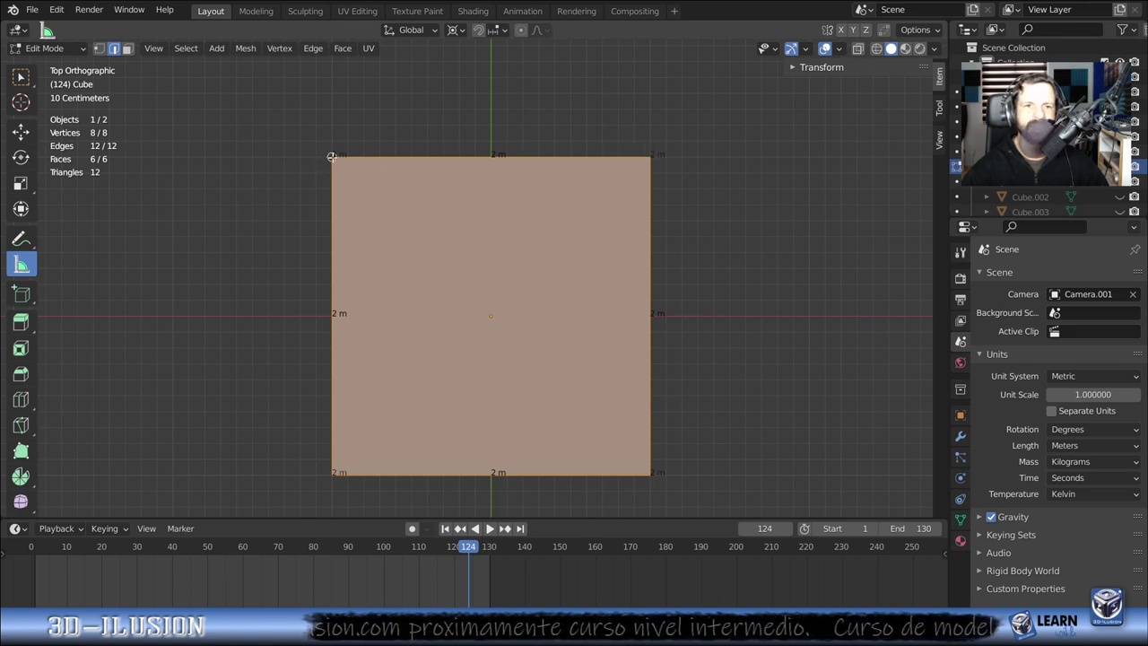
pyautogui.moveTo(332, 157); pyautogui.dragTo(650, 157)
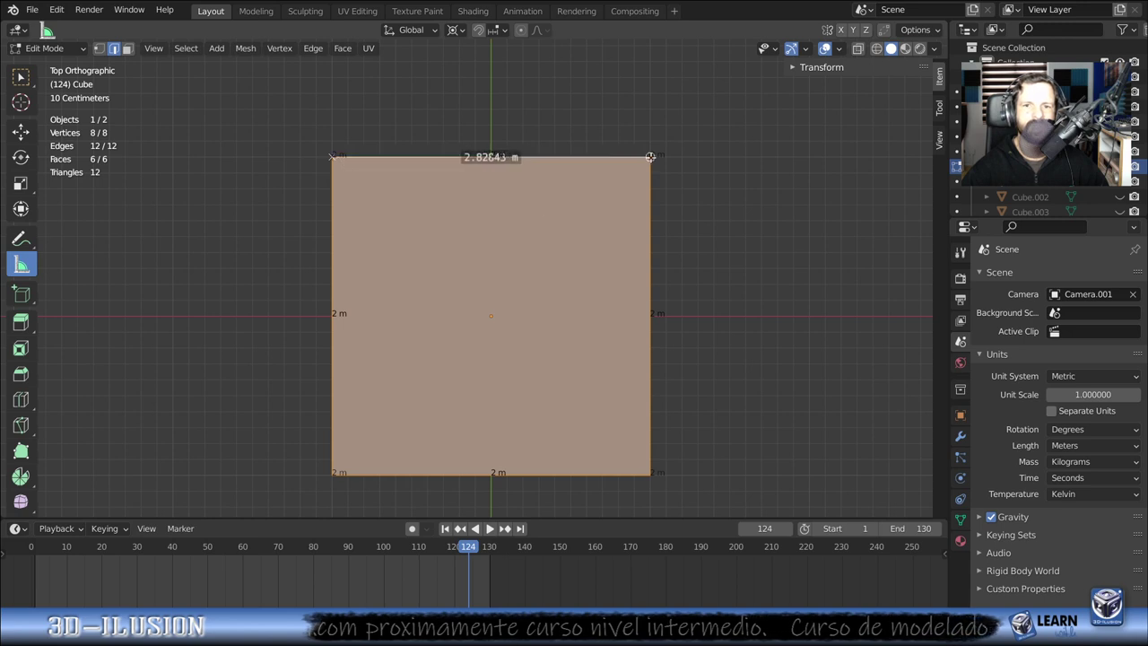
pyautogui.moveTo(651, 157); pyautogui.dragTo(492, 166, button='middle')
pyautogui.press('KP_7')
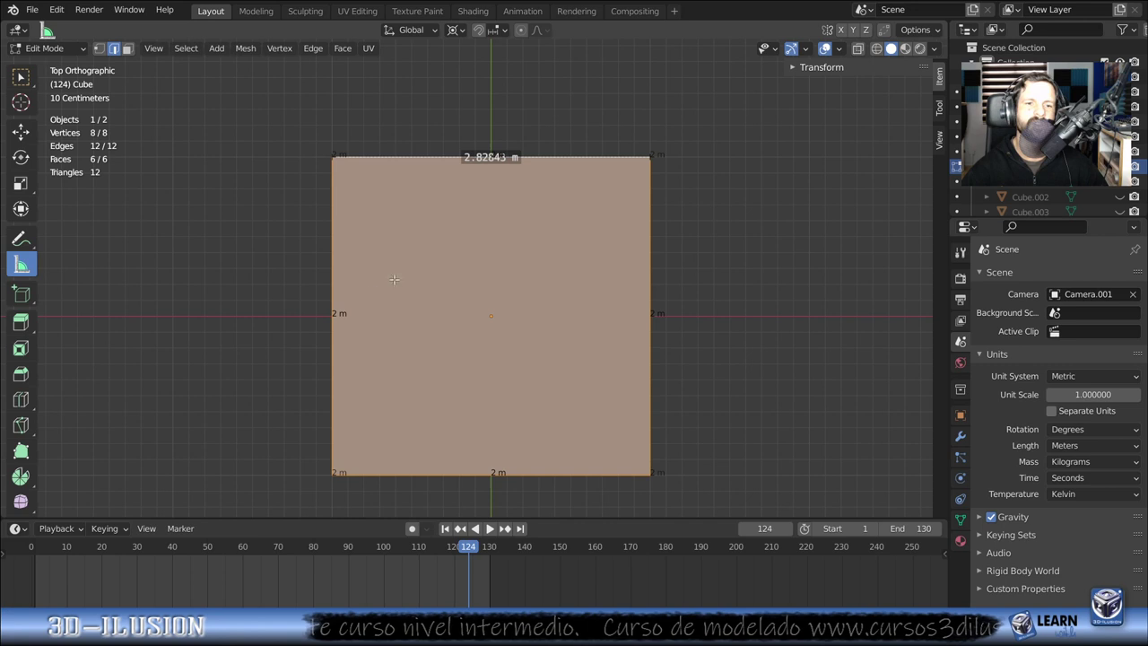
pyautogui.scroll(-2, 352, 327)
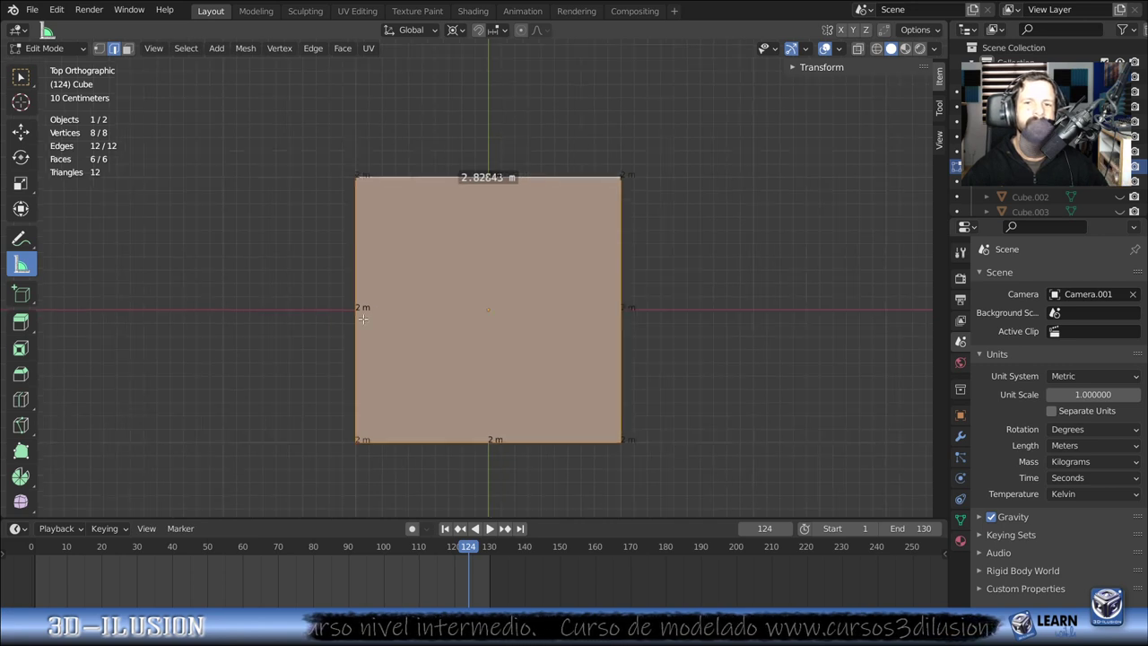
pyautogui.moveTo(390, 338); pyautogui.dragTo(103, 210, button='middle')
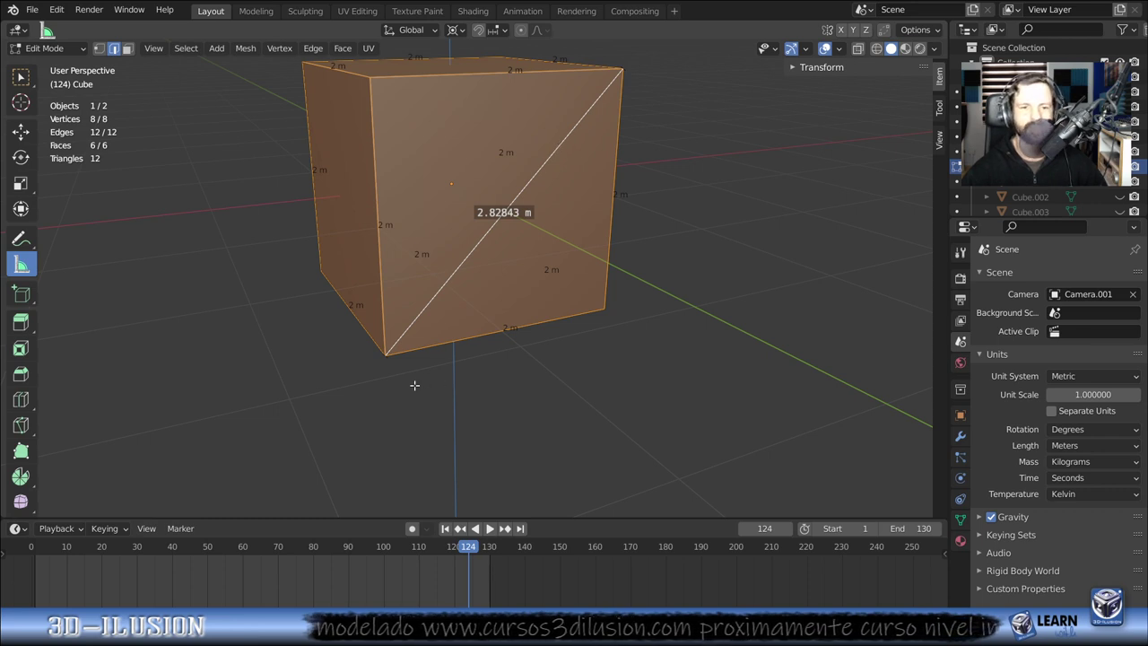
# - Snap the ruler to the top edge's corners to read 2 m, then delete it
pyautogui.moveTo(386, 354); pyautogui.dragTo(401, 235)
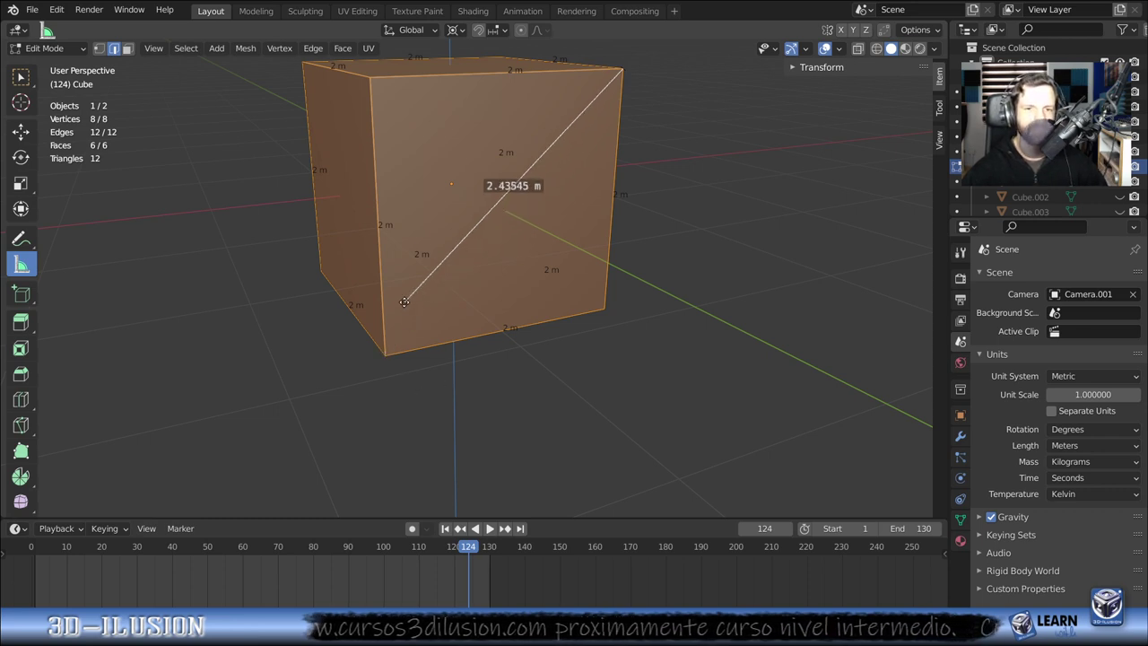
pyautogui.moveTo(402, 235); pyautogui.dragTo(370, 75)
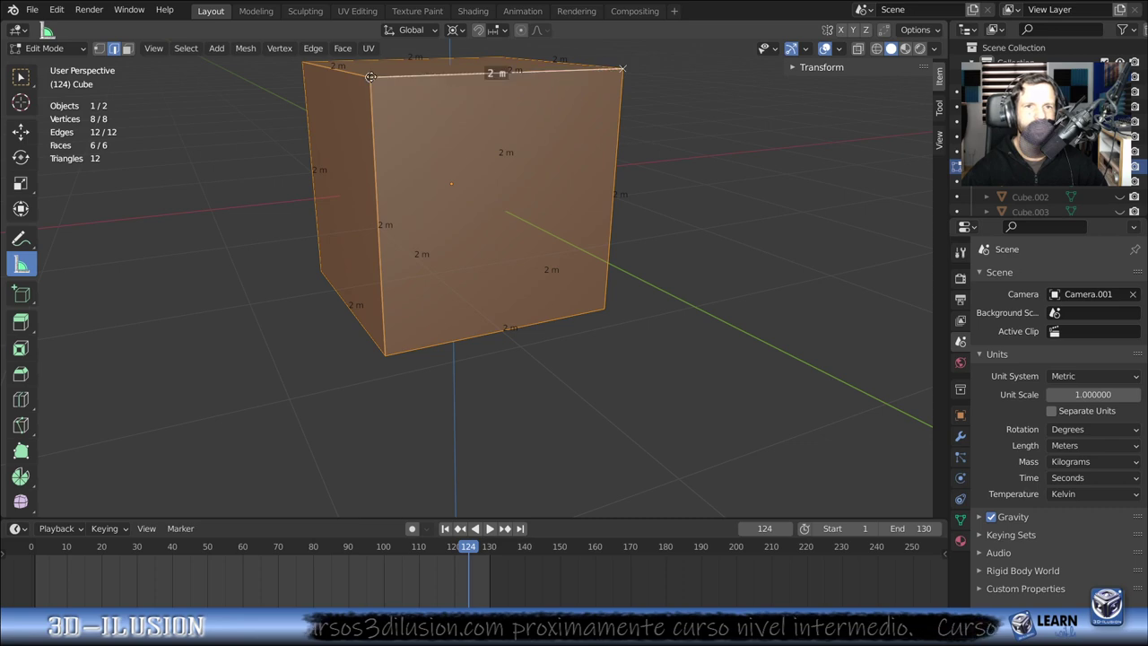
pyautogui.moveTo(340, 184); pyautogui.dragTo(377, 296, button='middle')
pyautogui.press('KP_7')
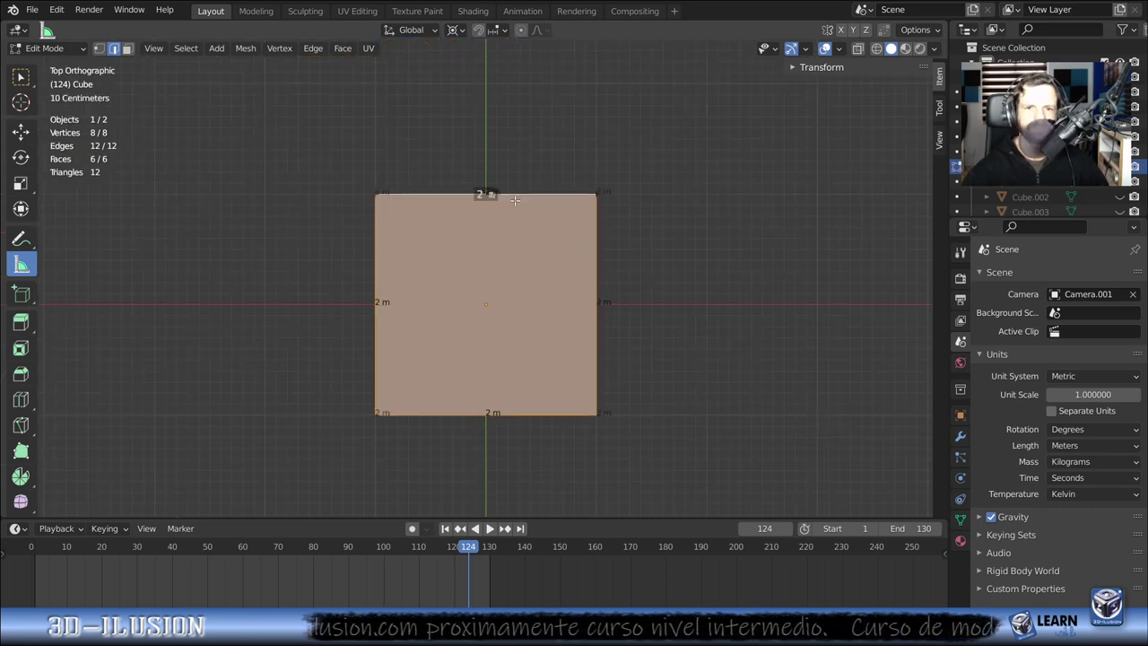
pyautogui.press('Delete')
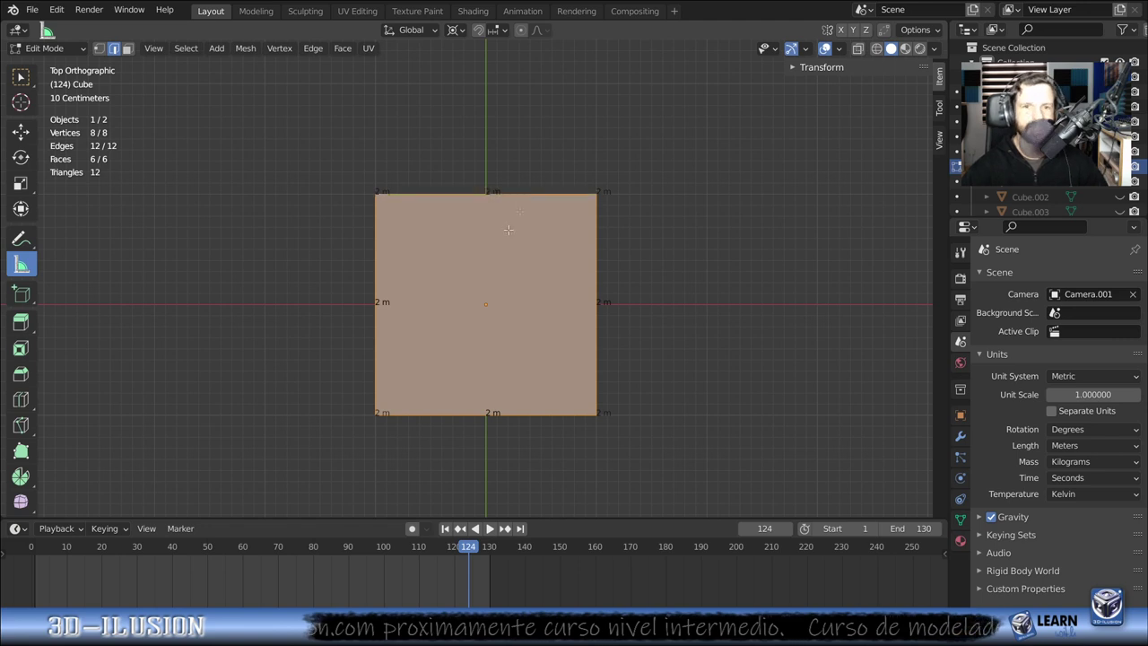
# - Draw a new ruler beside the cube and bend it into an angle measurement
pyautogui.scroll(2, 506, 235)
pyautogui.scroll(1, 505, 235)
pyautogui.keyDown('shift'); pyautogui.moveTo(505, 235); pyautogui.dragTo(455, 257, button='middle'); pyautogui.keyUp('shift')
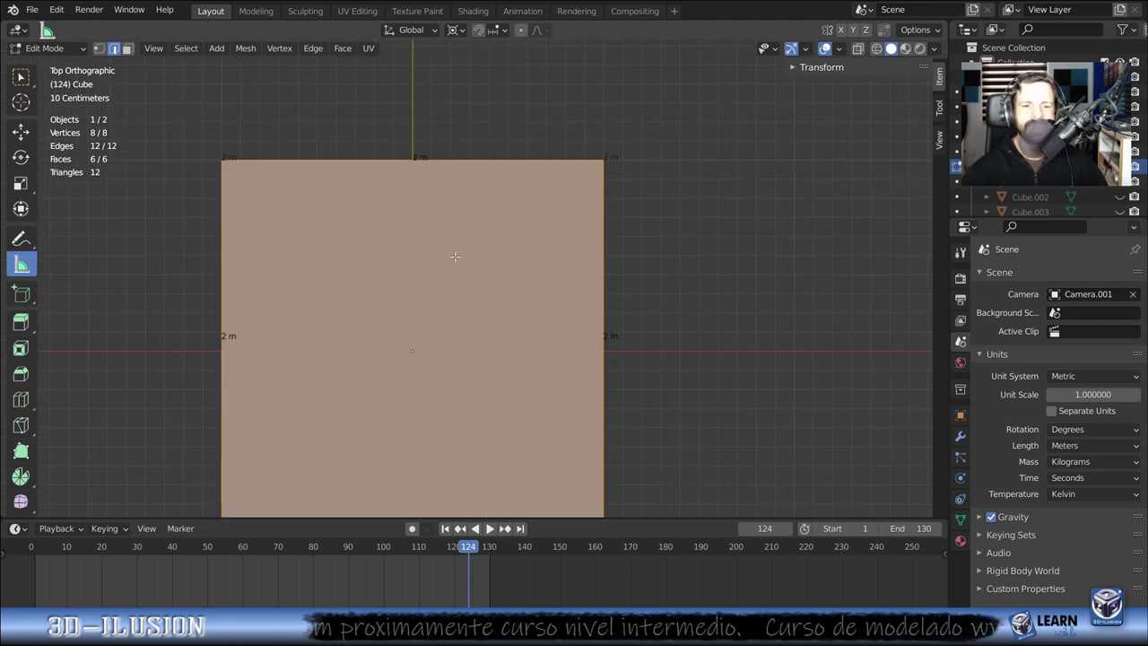
pyautogui.moveTo(637, 183); pyautogui.dragTo(868, 167)
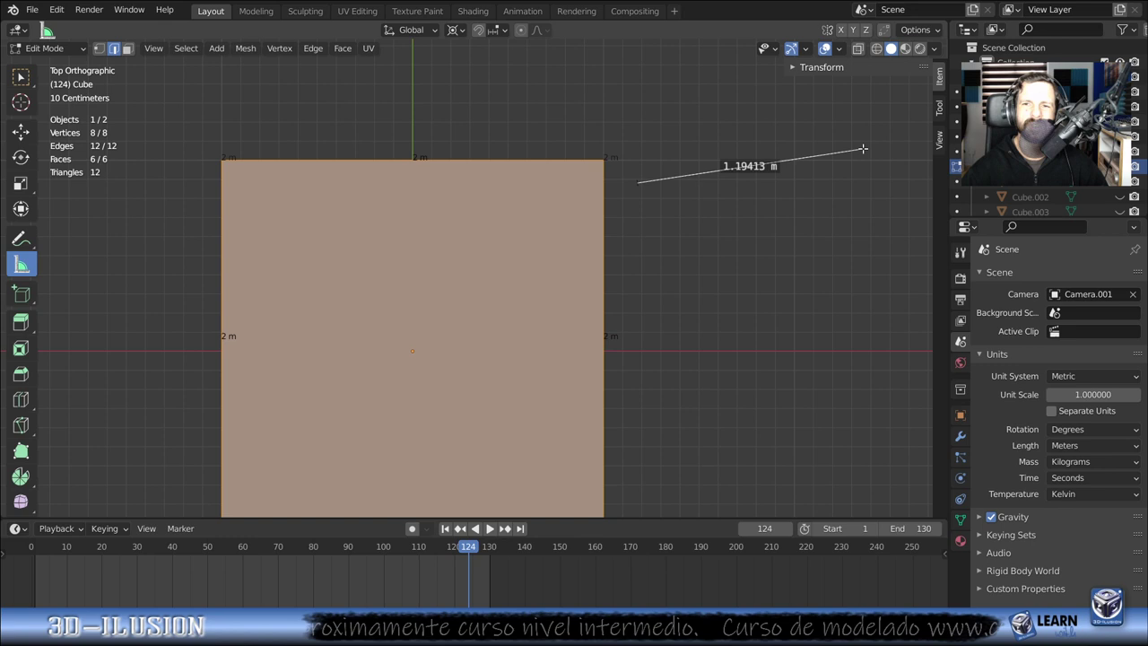
pyautogui.moveTo(752, 175)
pyautogui.keyDown('ctrl'); pyautogui.mouseDown()
pyautogui.moveTo(767, 316)
pyautogui.moveTo(777, 128)
pyautogui.moveTo(763, 254)
pyautogui.moveTo(728, 105)
pyautogui.mouseUp(); pyautogui.keyUp('ctrl')
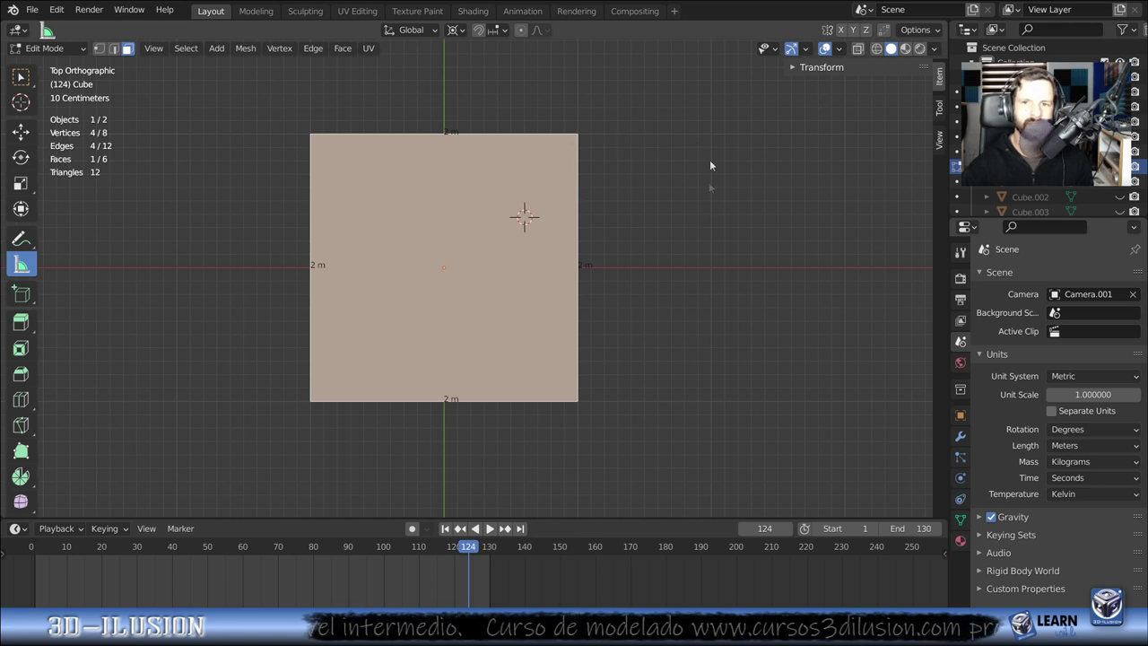
# - Set the scene Unit Scale to 0.5
pyautogui.doubleClick(1067, 395)
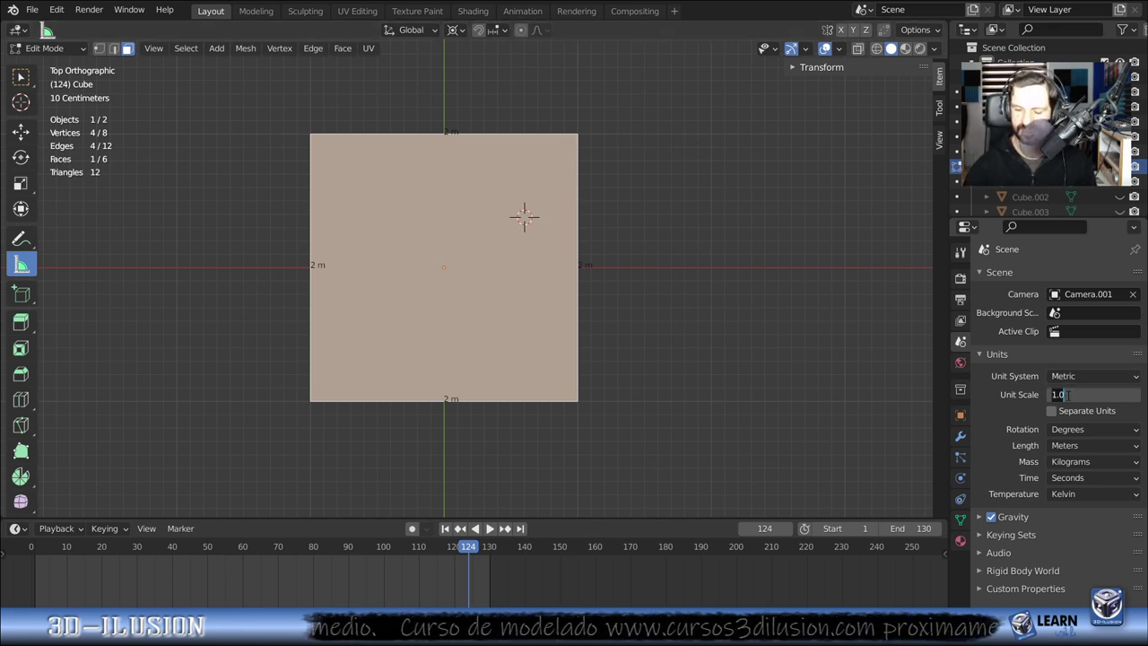
pyautogui.write('0.5')
pyautogui.press('Return')
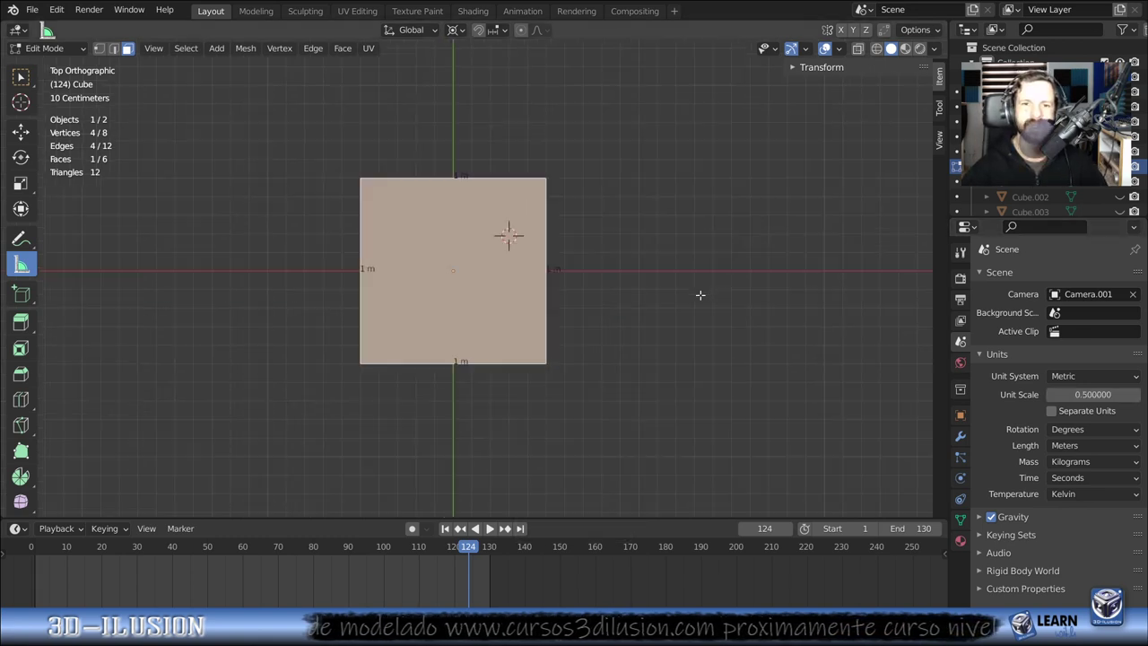
pyautogui.scroll(-2, 701, 294)
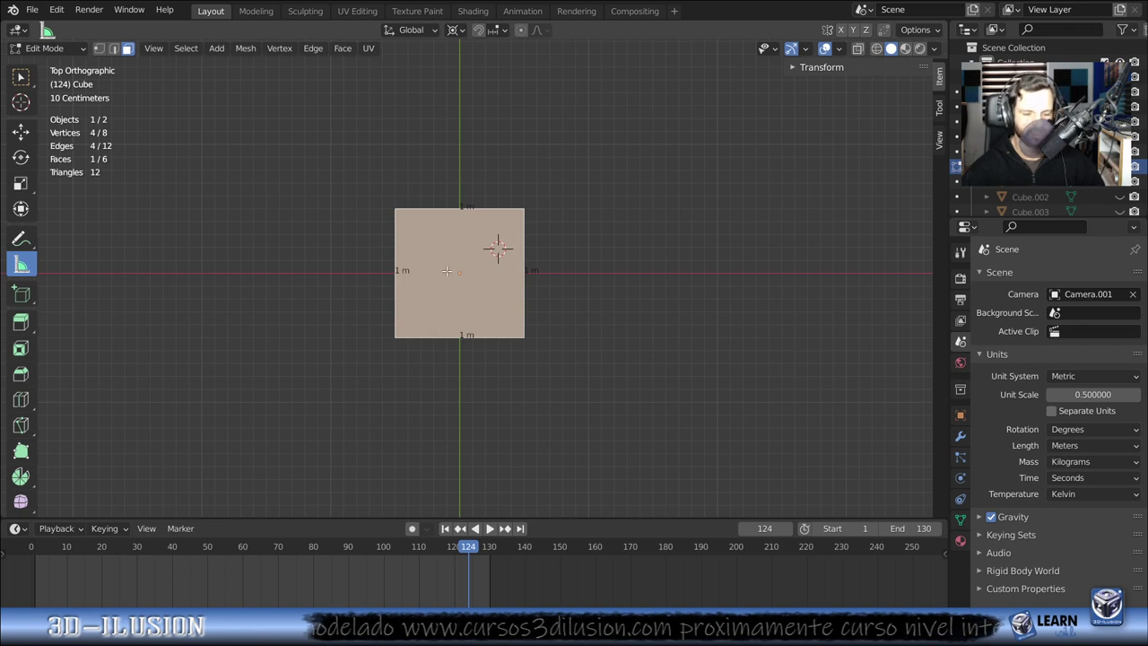
# - Select all of the cube and move it up and right of the origin
pyautogui.press('g')
pyautogui.click(492, 212)
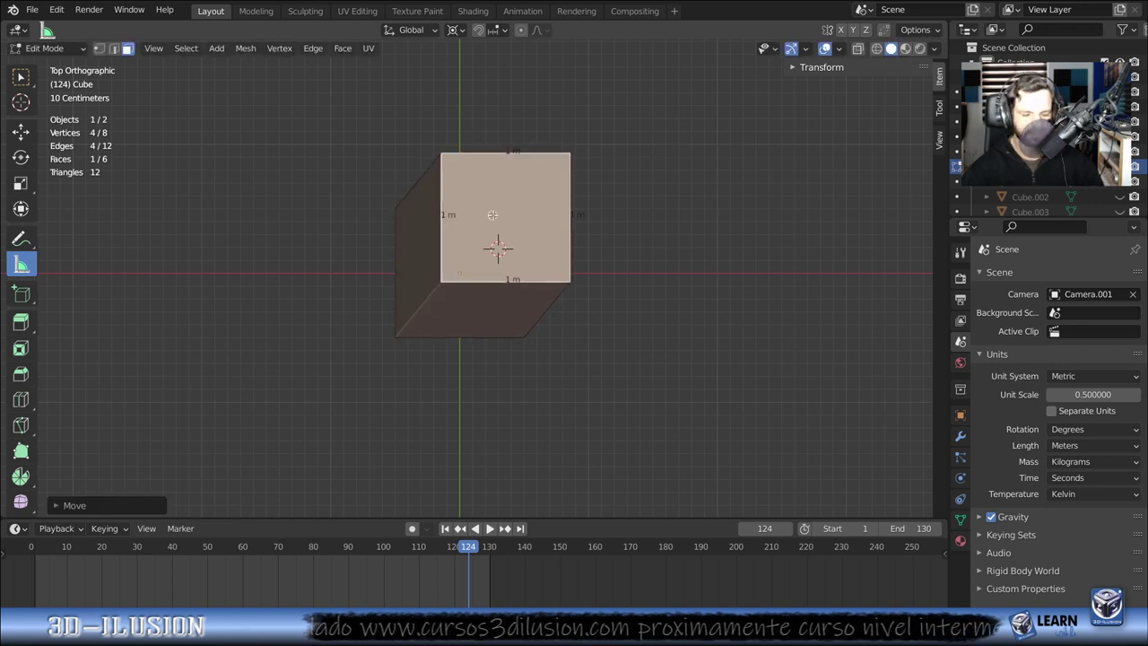
pyautogui.hotkey('ctrl', 'z')
pyautogui.press('a')
pyautogui.press('g')
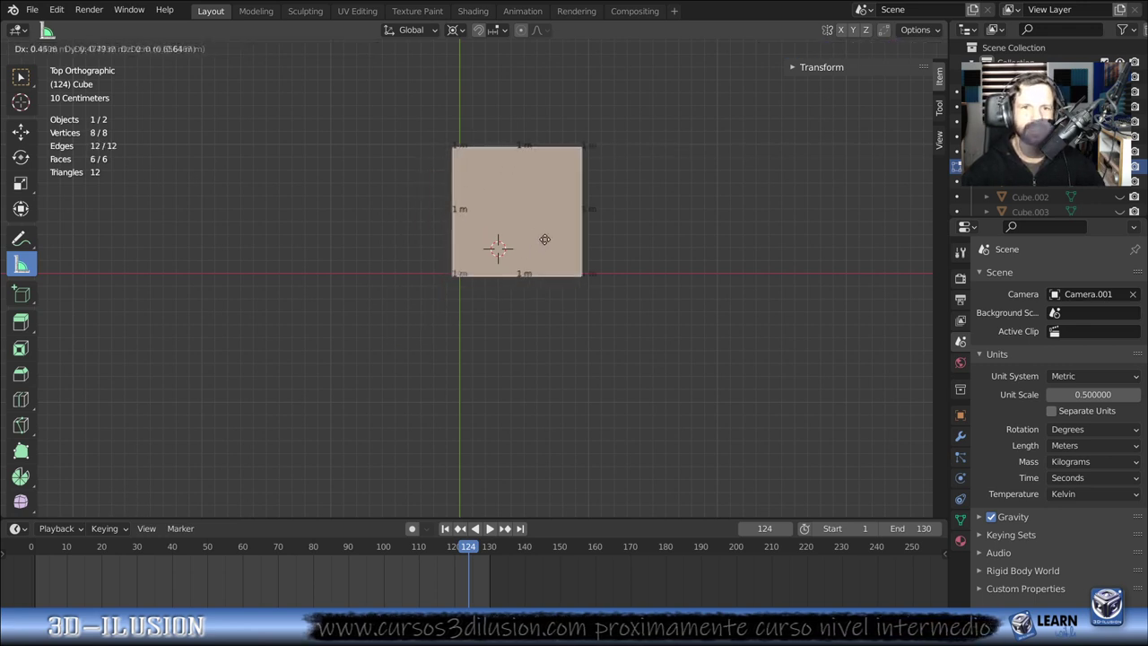
pyautogui.click(553, 235)
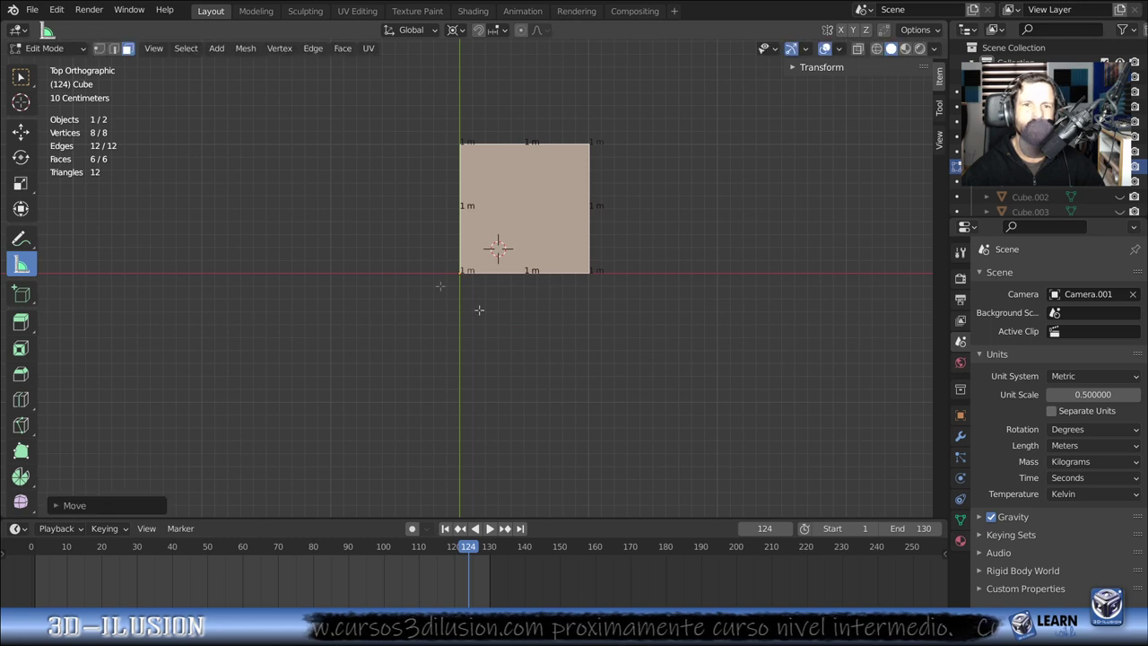
# - Set Unit Scale back to 1 and undo the cube's move
pyautogui.click(1083, 395)
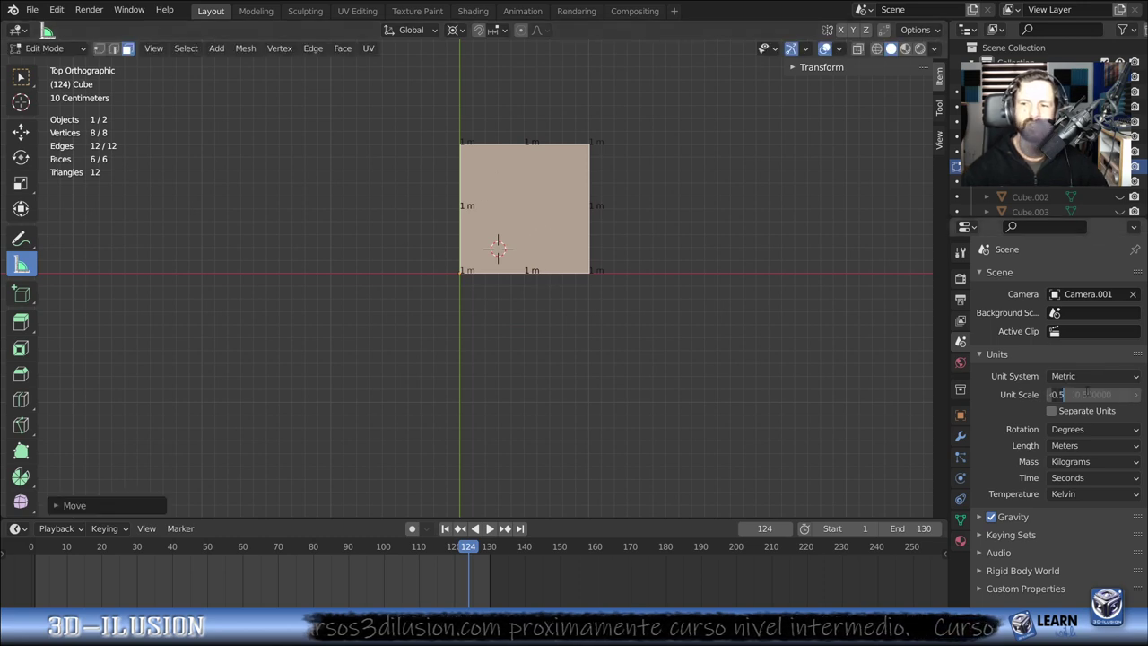
pyautogui.write('1')
pyautogui.press('Return')
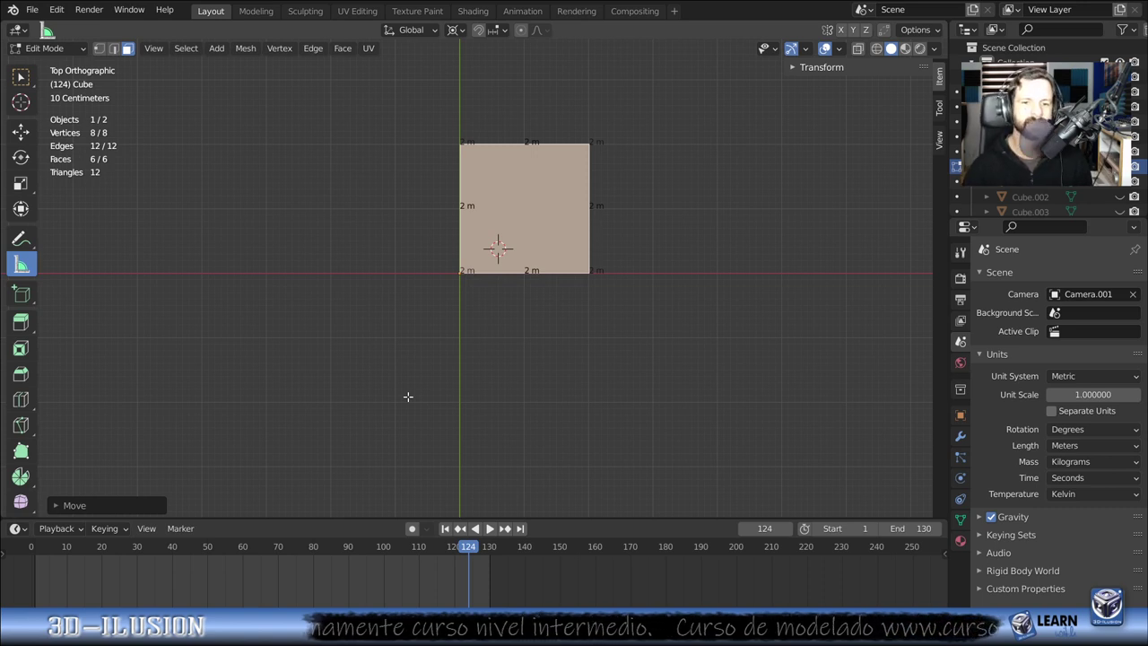
pyautogui.hotkey('ctrl', 'z')
pyautogui.scroll(3, 408, 397)
# - Switch the length unit to Centimeters, then back to Meters
pyautogui.scroll(1, 449, 397)
pyautogui.keyDown('shift'); pyautogui.moveTo(493, 399); pyautogui.dragTo(516, 297, button='middle'); pyautogui.keyUp('shift')
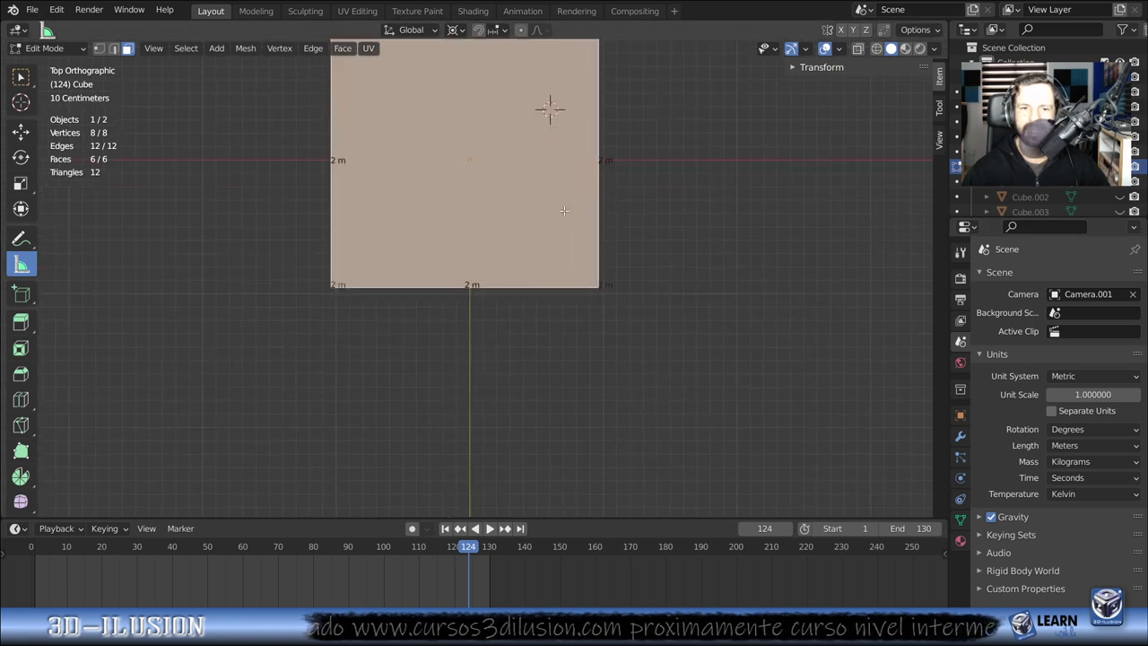
pyautogui.click(1065, 446)
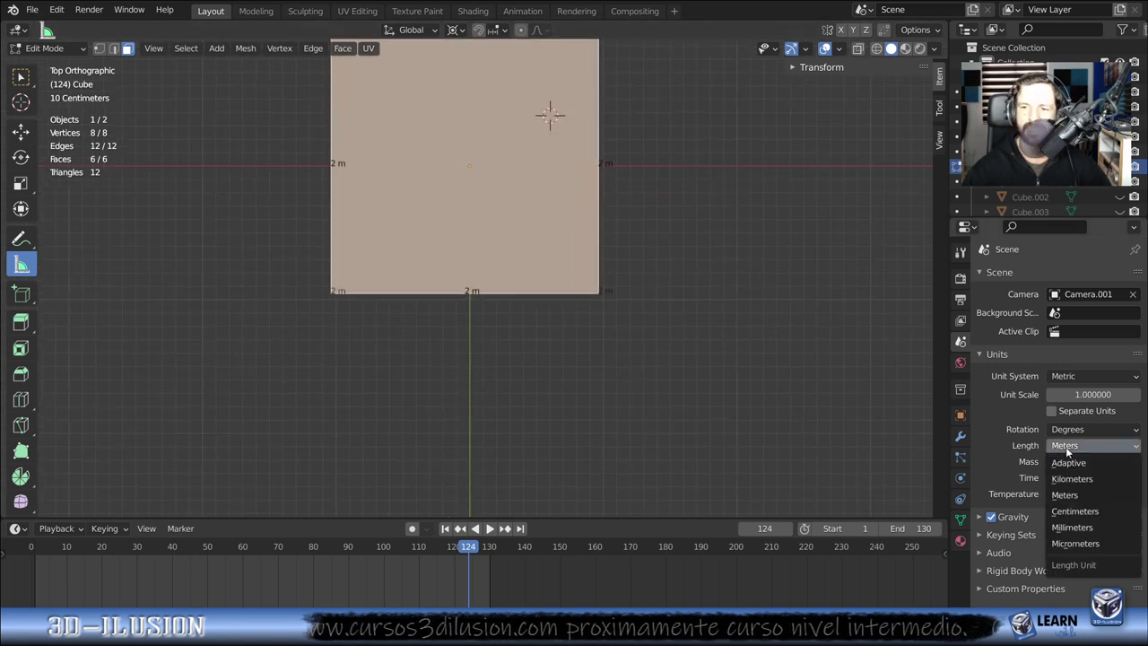
pyautogui.click(1076, 511)
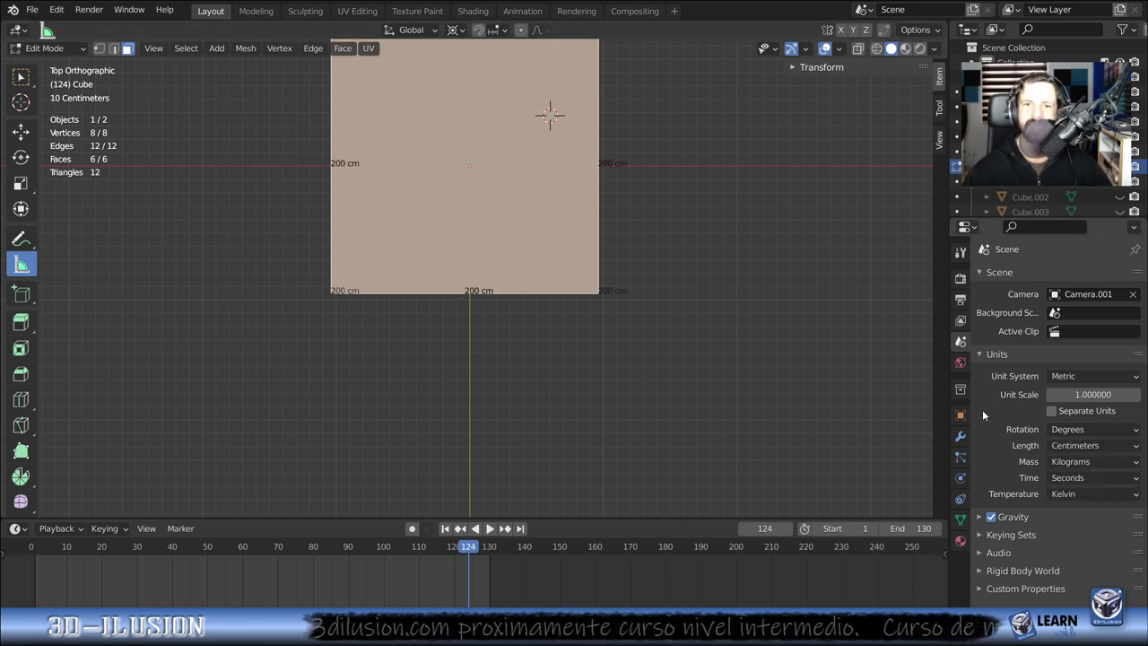
pyautogui.click(1068, 446)
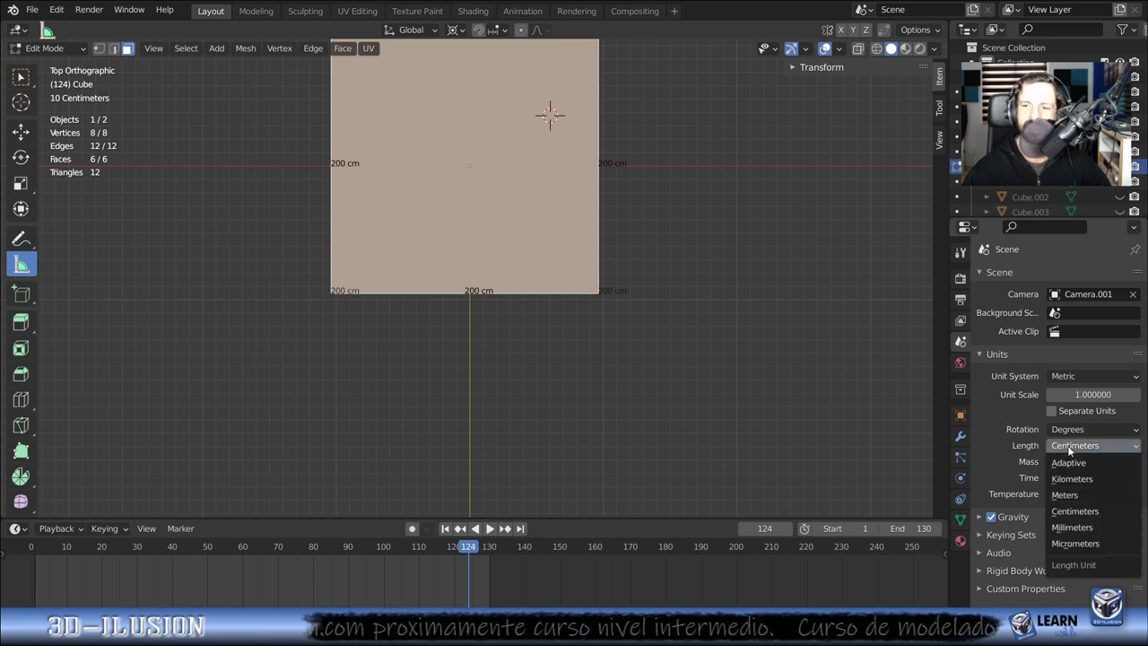
pyautogui.click(1080, 495)
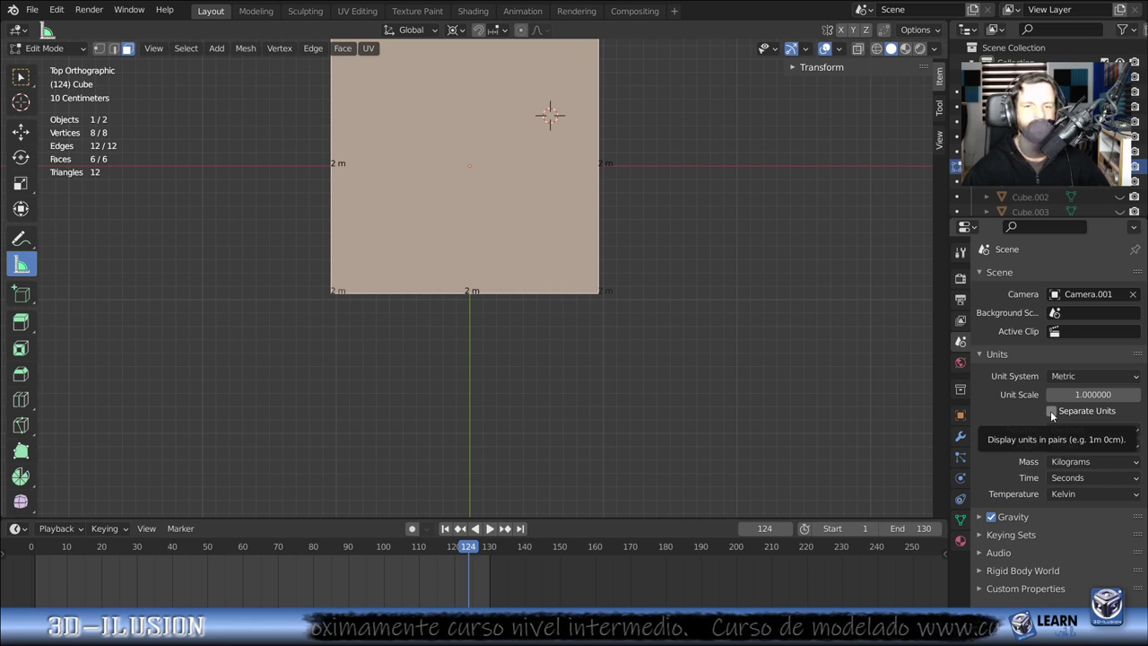
# - With Separate Units on, scale the cube to 2 m 26 cm edges, then revert to decimal metres
pyautogui.click(1052, 411)
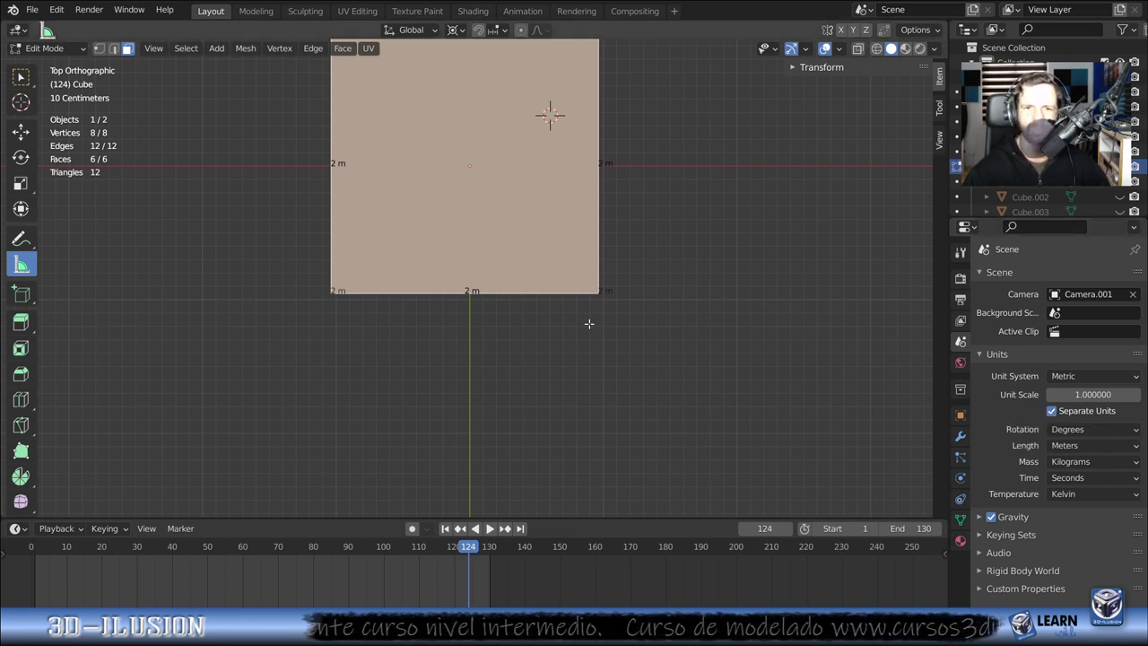
pyautogui.press('s')
pyautogui.click(618, 355)
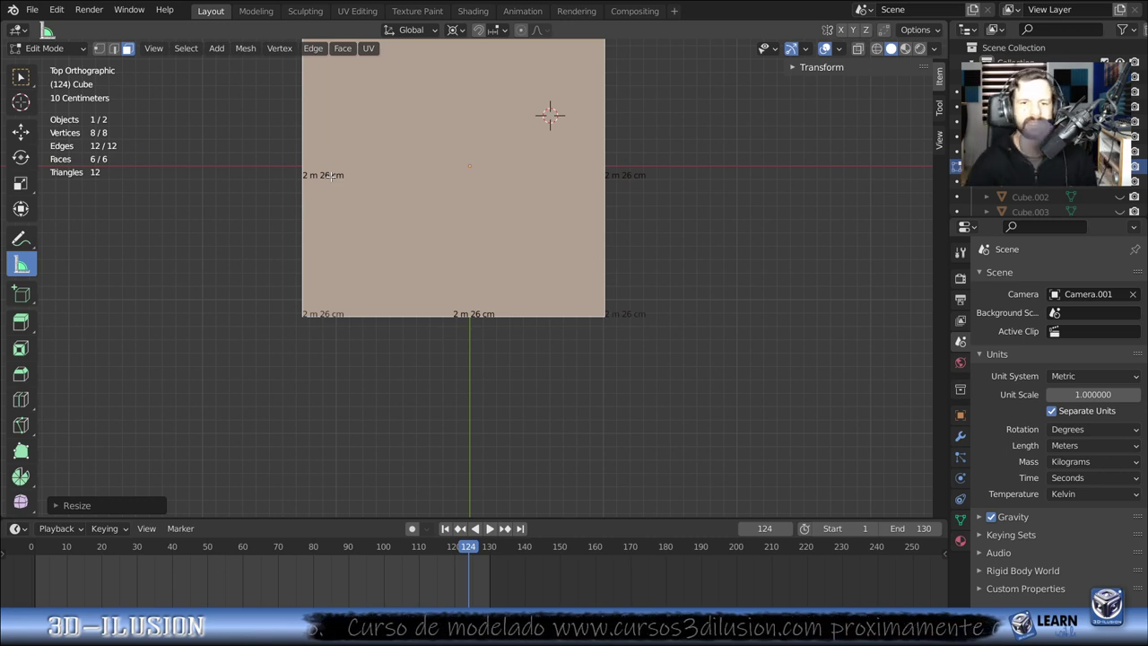
pyautogui.click(1051, 411)
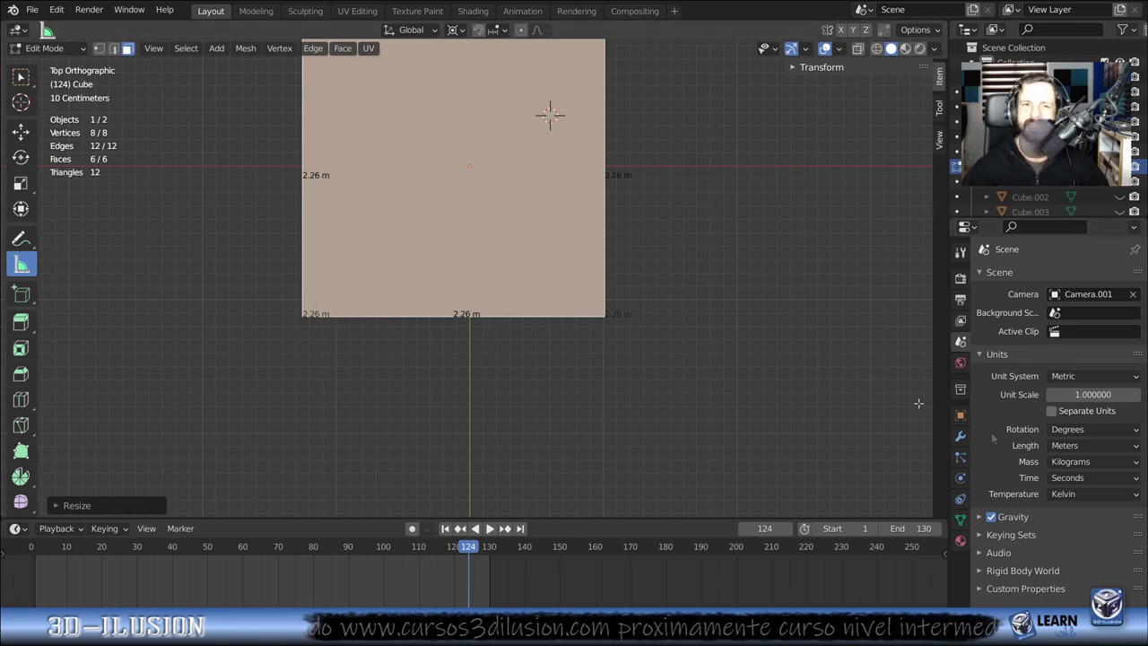
pyautogui.click(1079, 448)
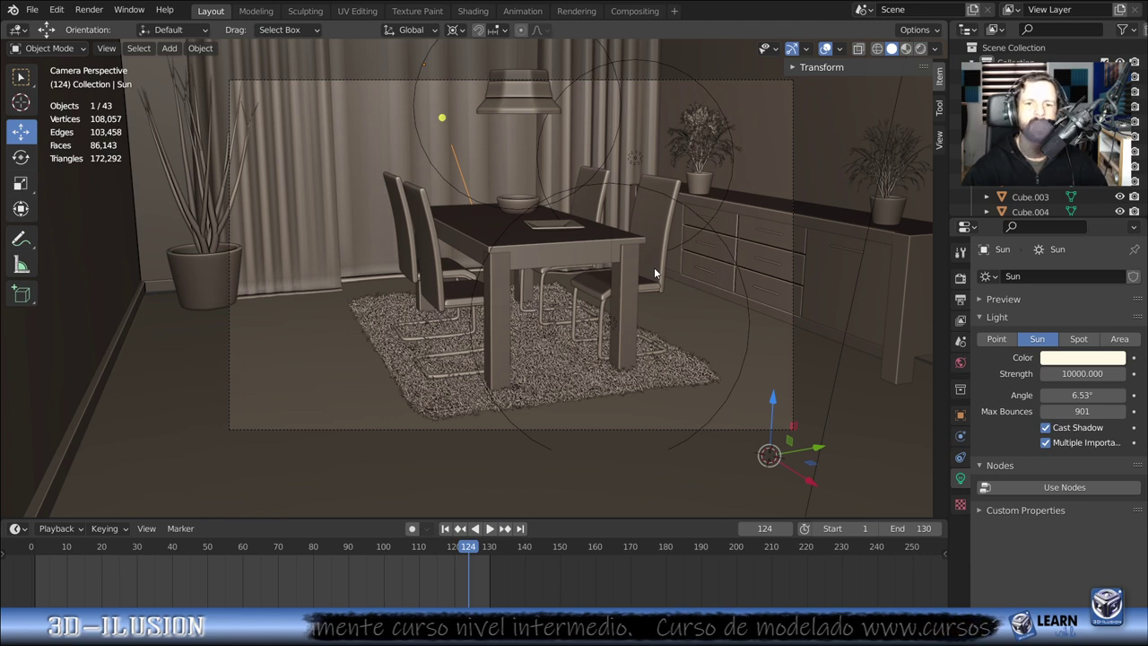
# - Select the table top and look down on the dining room from the top view
pyautogui.click(529, 262)
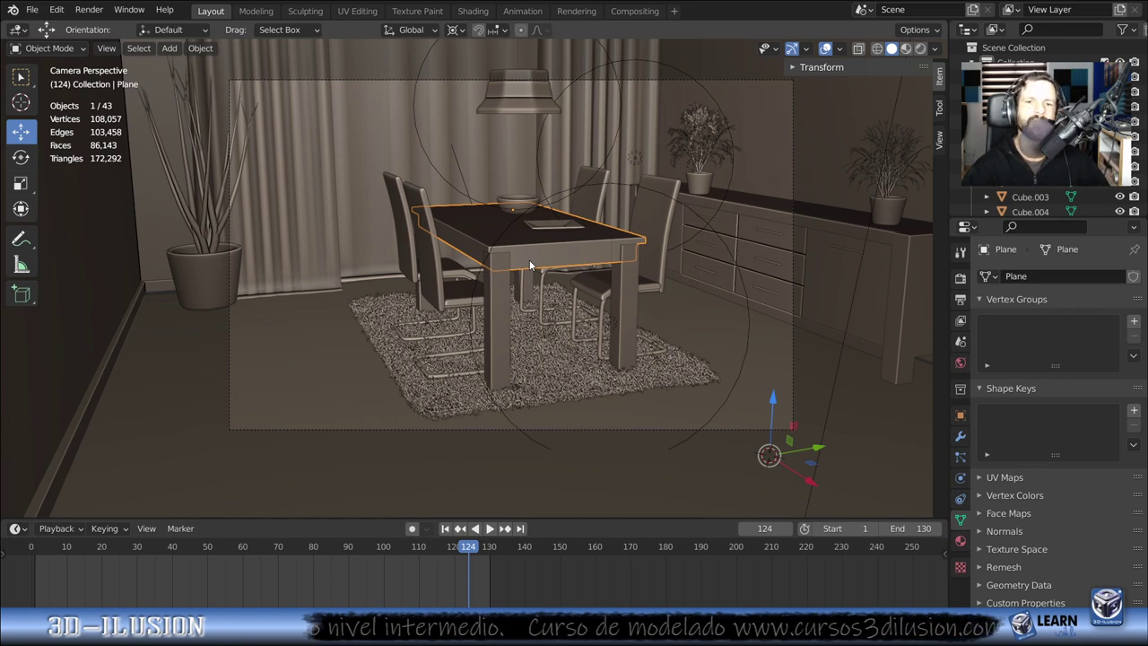
pyautogui.moveTo(529, 259)
pyautogui.mouseDown(button='middle')
pyautogui.moveTo(492, 328)
pyautogui.moveTo(617, 383)
pyautogui.moveTo(559, 284)
pyautogui.mouseUp(button='middle')
pyautogui.press('KP_7')
pyautogui.scroll(3, 560, 284)
pyautogui.press('Delete')
pyautogui.scroll(-2, 637, 184)
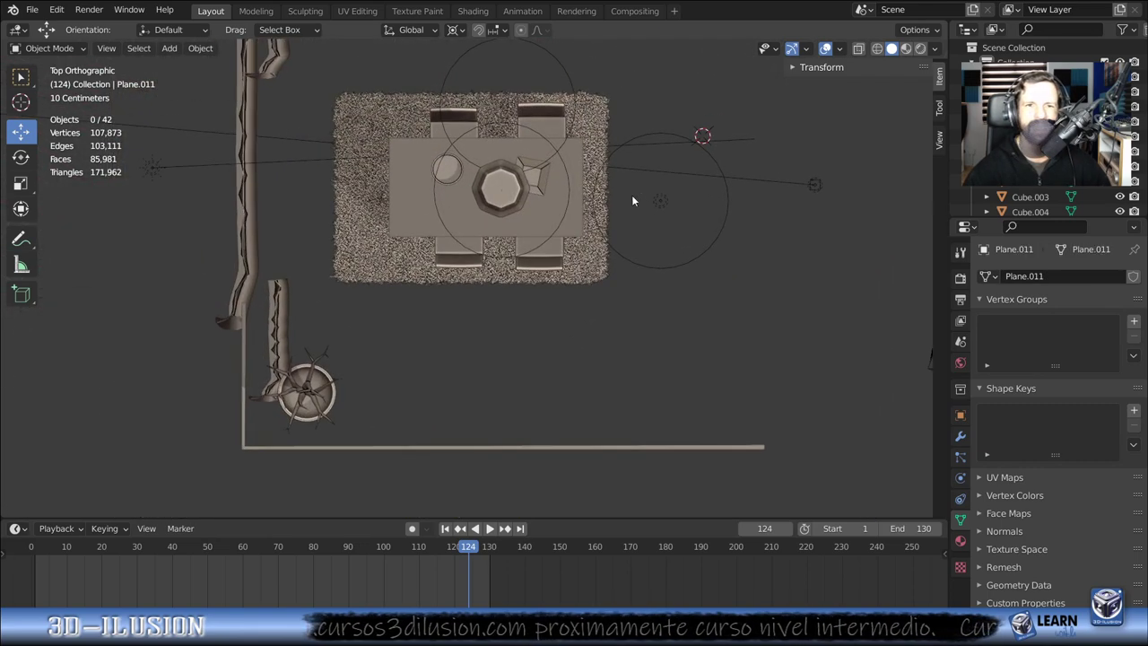
pyautogui.scroll(-2, 621, 209)
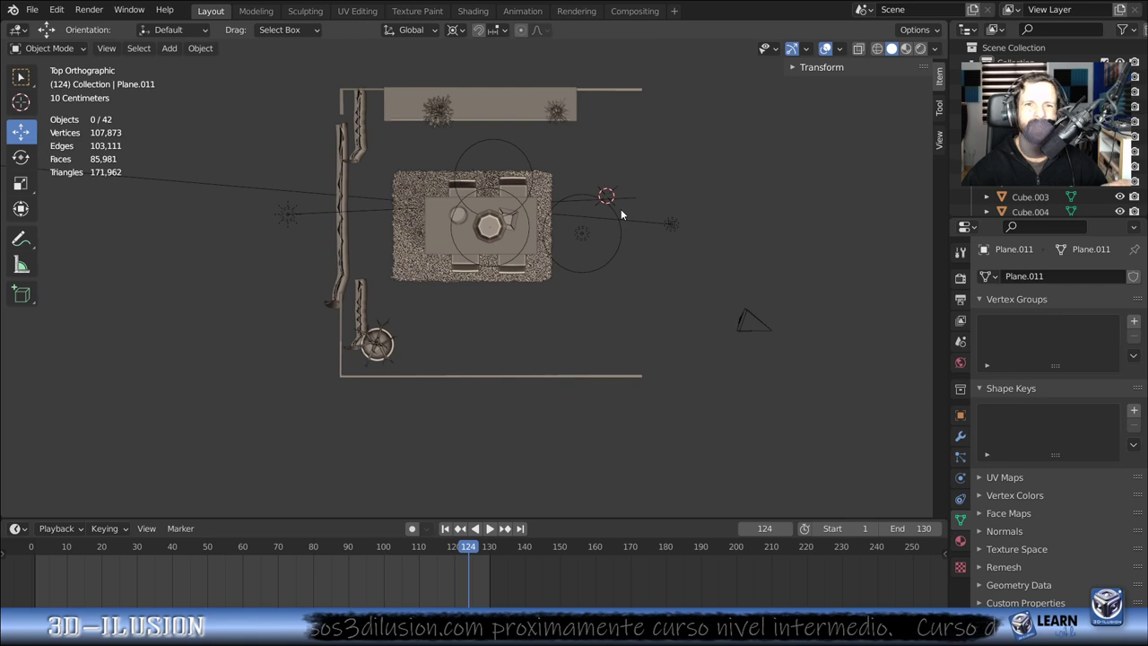
pyautogui.scroll(2, 621, 209)
pyautogui.scroll(1, 620, 209)
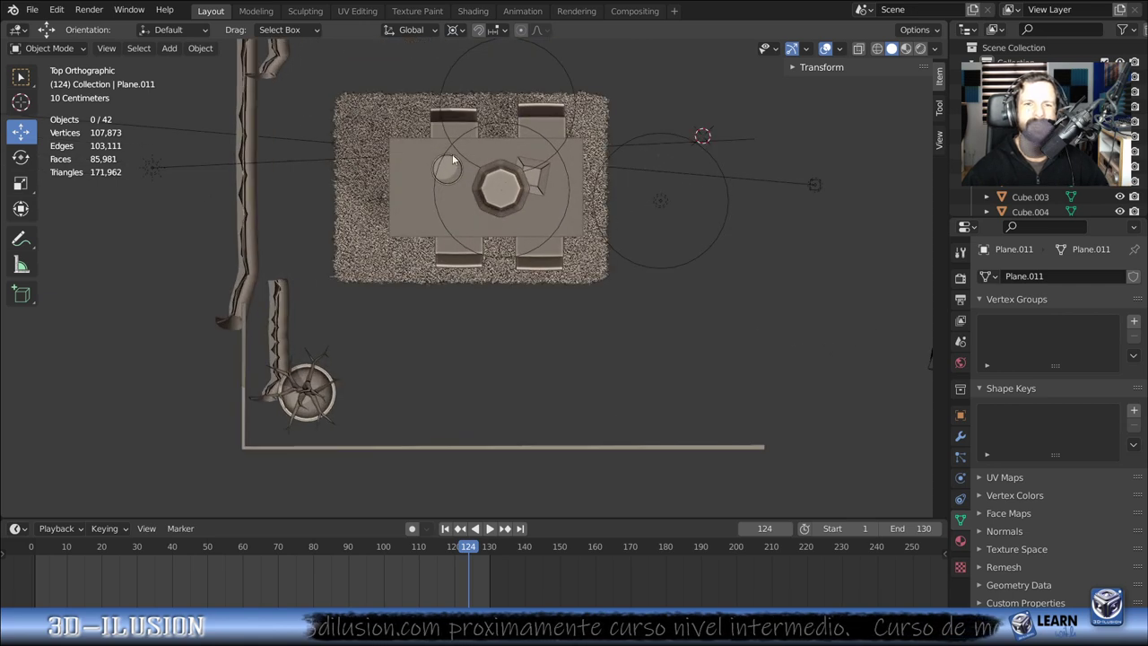
# - Select the table-top plane, view it through the camera and isolate it in local view
pyautogui.click(405, 194)
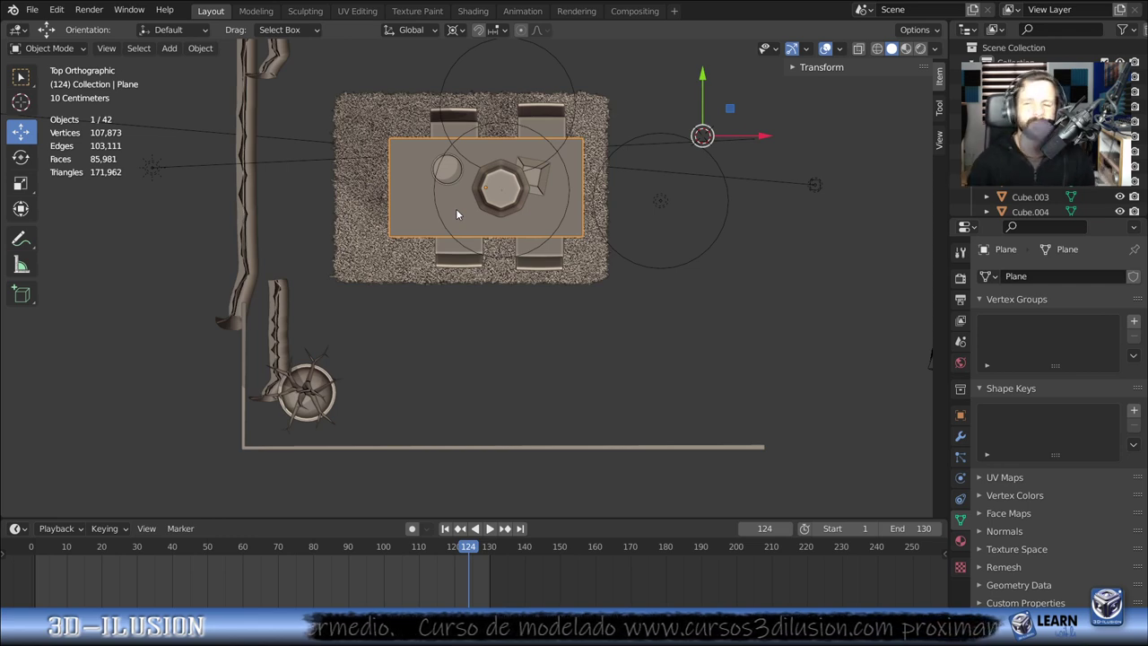
pyautogui.press('KP_0')
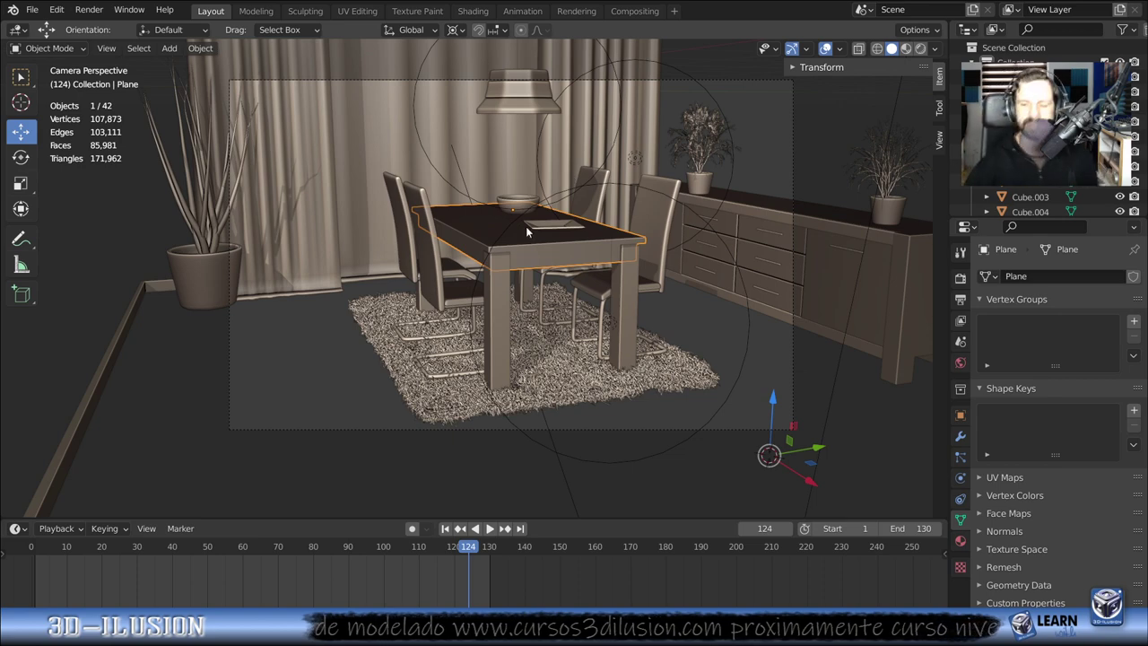
pyautogui.press('KP_Divide')
pyautogui.moveTo(476, 235)
pyautogui.mouseDown(button='middle')
pyautogui.moveTo(638, 329)
pyautogui.moveTo(627, 365)
pyautogui.moveTo(569, 434)
pyautogui.moveTo(568, 418)
pyautogui.mouseUp(button='middle')
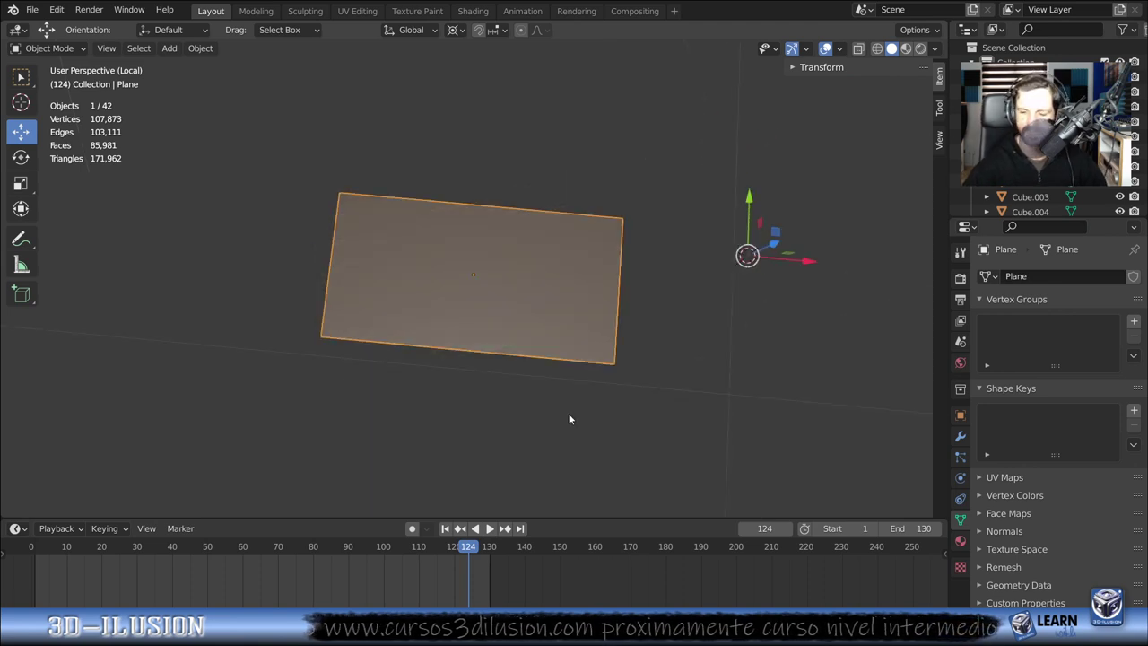
# - Enter Edit Mode on the plane, view it from the top and box-select the whole mesh
pyautogui.press('KP_7')
pyautogui.press('Tab')
pyautogui.scroll(2, 461, 391)
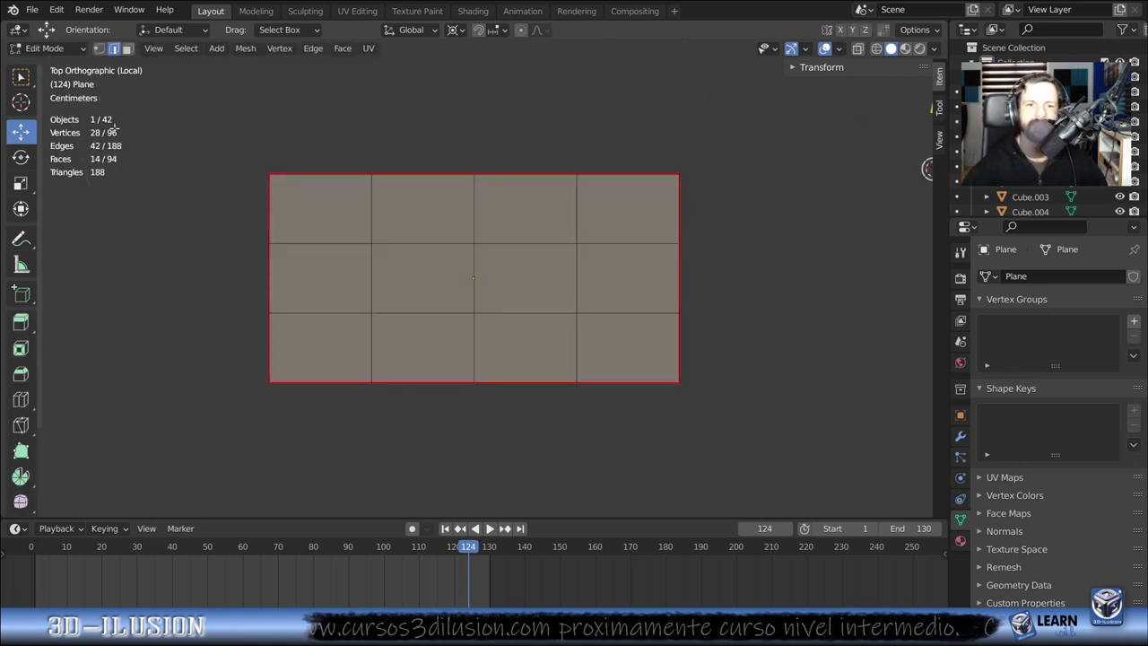
pyautogui.moveTo(224, 158); pyautogui.dragTo(803, 420)
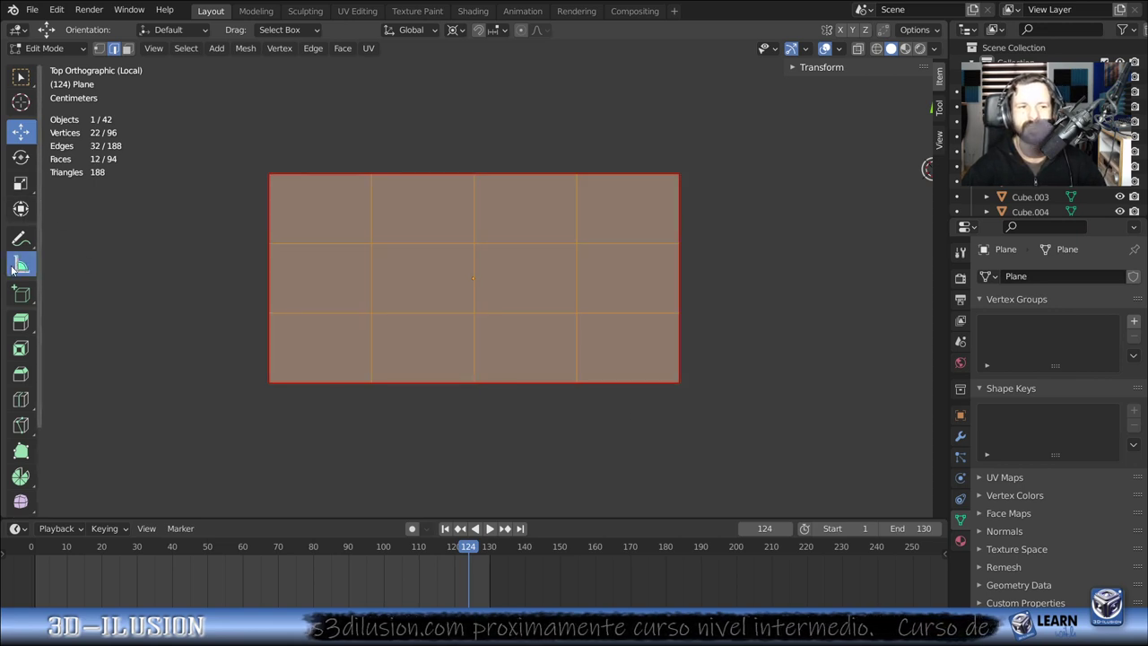
# - Measure the plane's height and width with the Measure tool, then remove those rulers
pyautogui.click(21, 265)
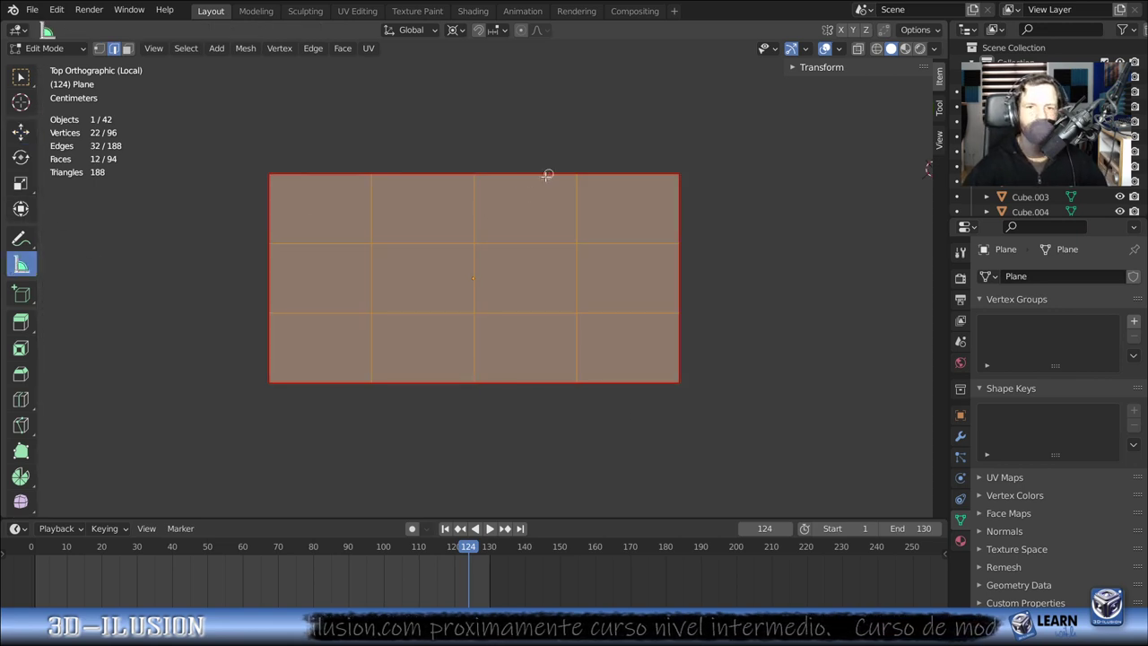
pyautogui.moveTo(515, 174); pyautogui.dragTo(517, 382)
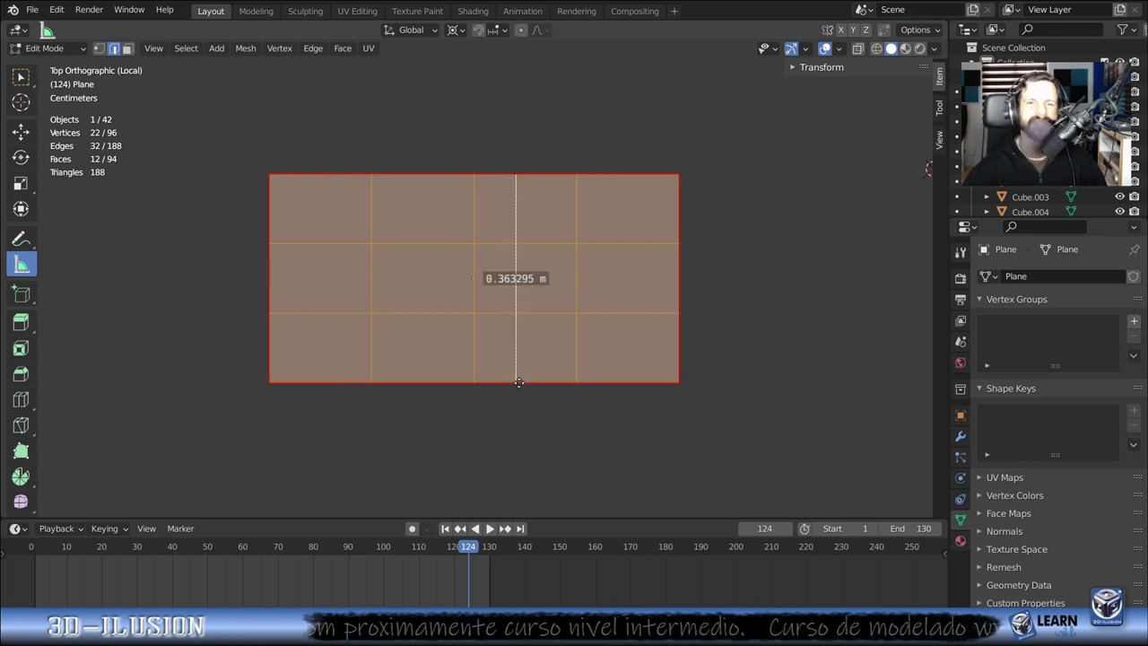
pyautogui.moveTo(261, 281); pyautogui.dragTo(679, 281)
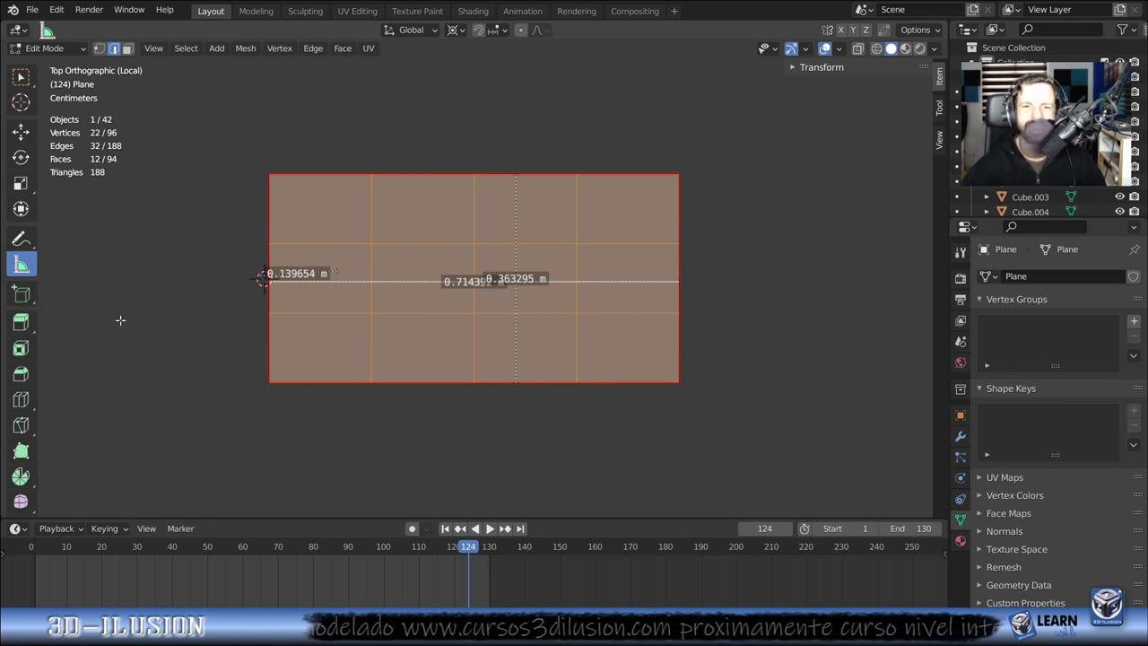
pyautogui.press('x')
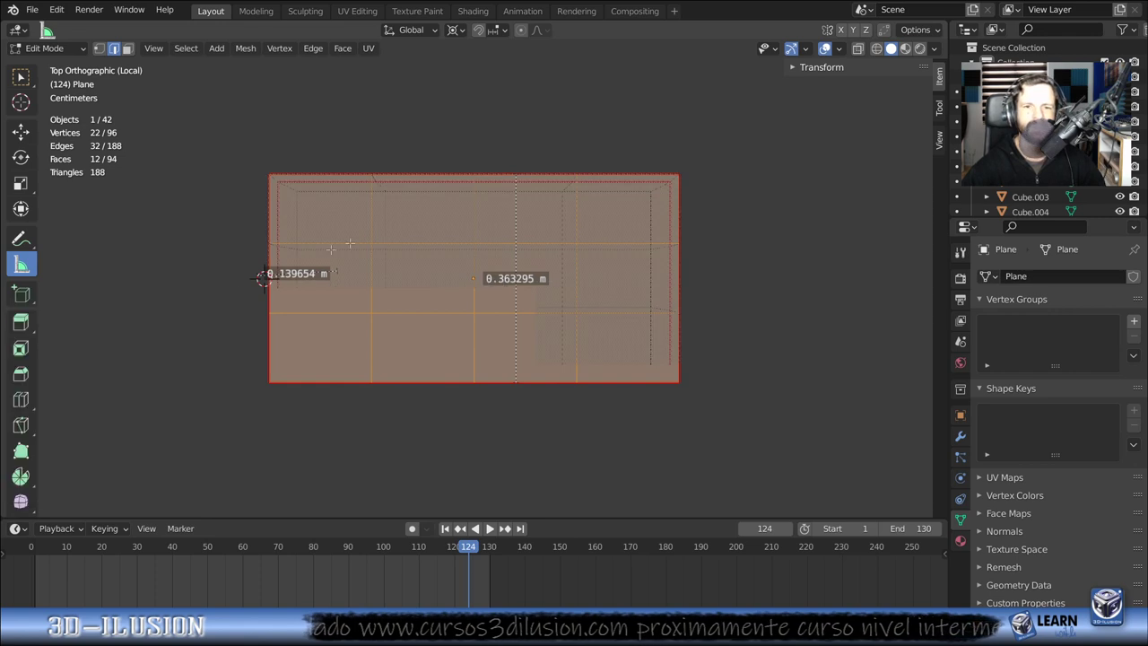
pyautogui.press('x')
pyautogui.scroll(3, 260, 278)
pyautogui.keyDown('ctrl'); pyautogui.moveTo(511, 288); pyautogui.dragTo(508, 289); pyautogui.keyUp('ctrl')
pyautogui.press('Escape')
pyautogui.press('Delete')
pyautogui.scroll(-4, 527, 326)
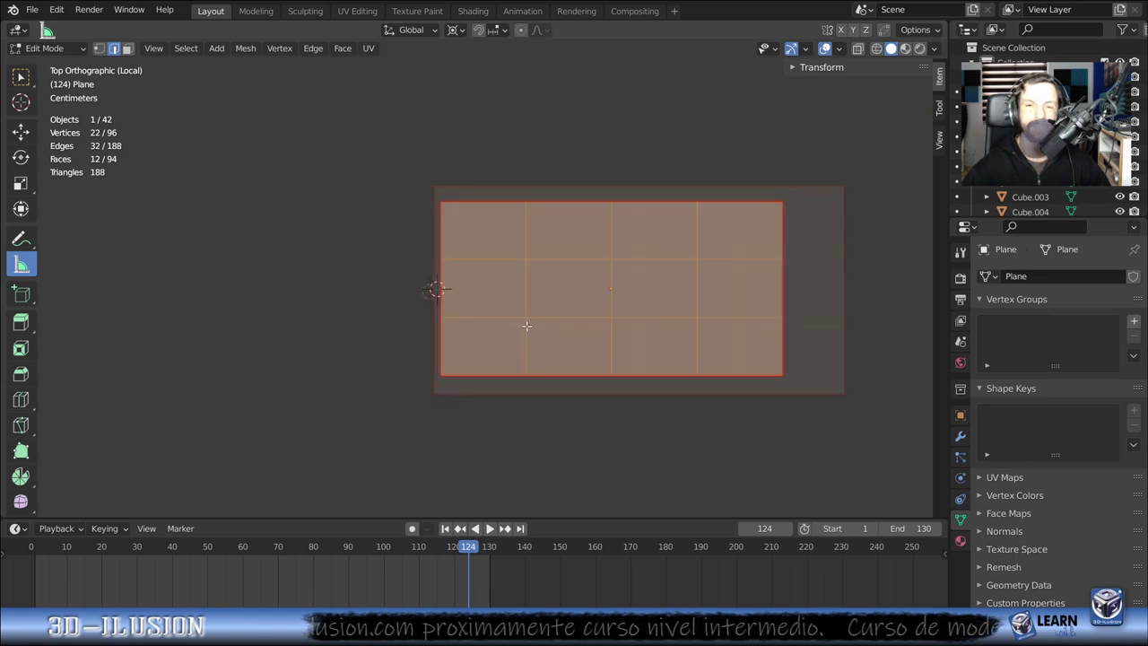
# - Measure a vertical span of about 0.497 m beside the plane
pyautogui.keyDown('shift'); pyautogui.moveTo(526, 326); pyautogui.dragTo(474, 317, button='middle'); pyautogui.keyUp('shift')
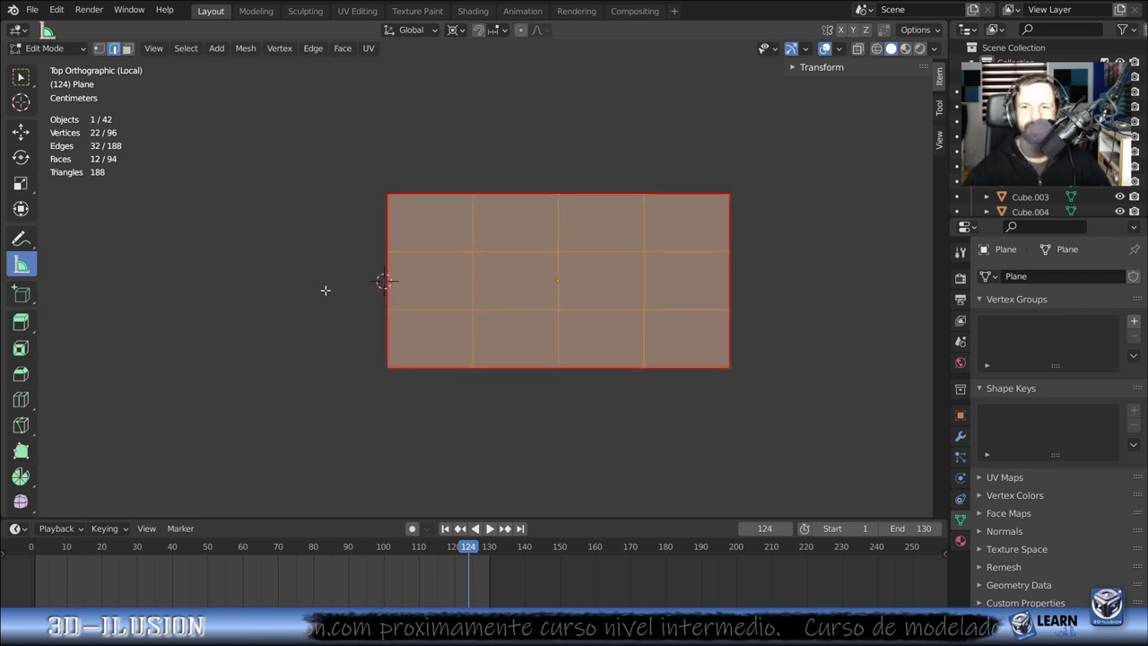
pyautogui.keyDown('ctrl'); pyautogui.scroll(-4, 531, 264); pyautogui.keyUp('ctrl')
pyautogui.moveTo(682, 152); pyautogui.dragTo(691, 399)
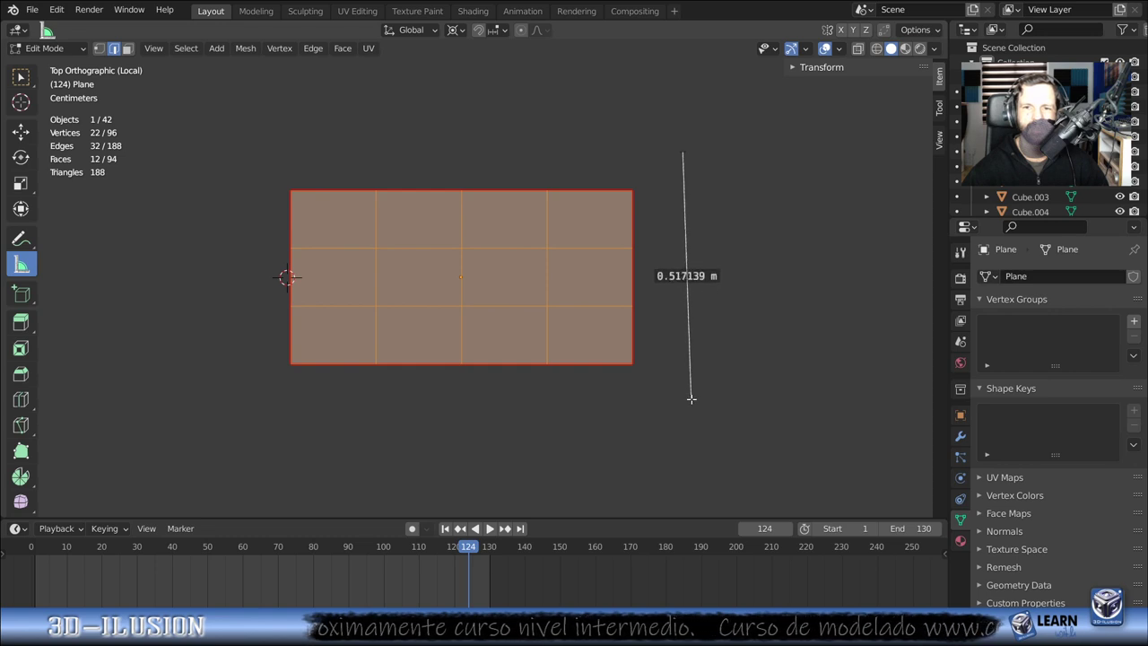
pyautogui.moveTo(691, 399)
pyautogui.mouseDown()
pyautogui.moveTo(682, 377)
pyautogui.moveTo(685, 394)
pyautogui.mouseUp()
# - Select plane edges and turn on the Edge Length overlay
pyautogui.click(566, 292)
pyautogui.press('a')
pyautogui.hotkey('shift', 'space')
pyautogui.press('g')
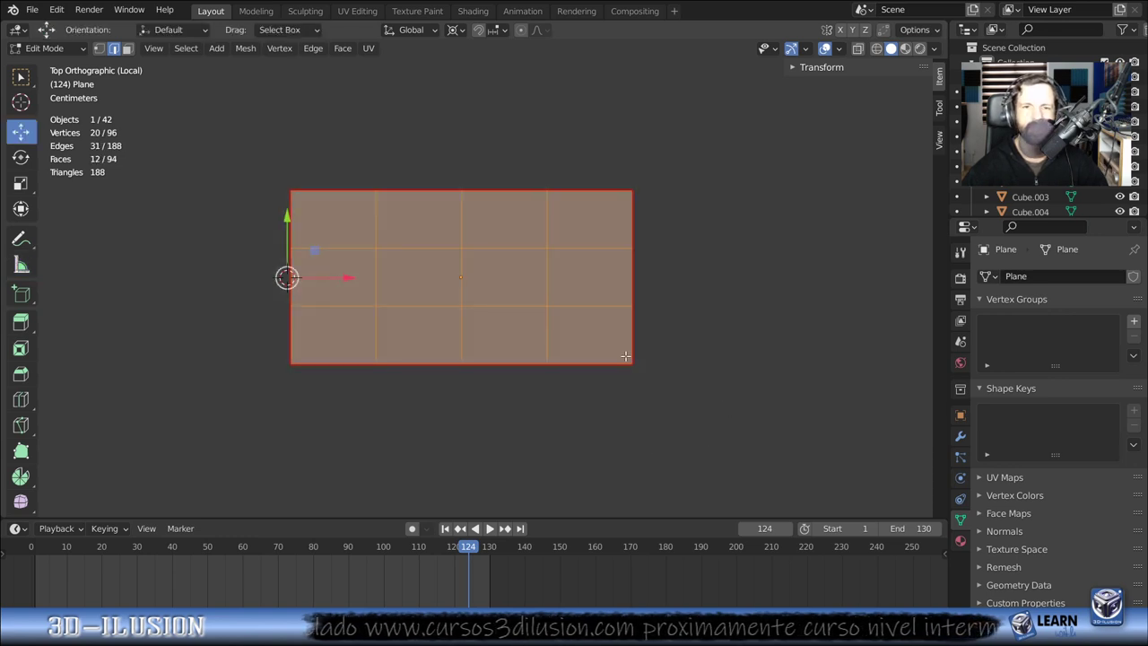
pyautogui.scroll(1, 626, 356)
pyautogui.click(610, 218)
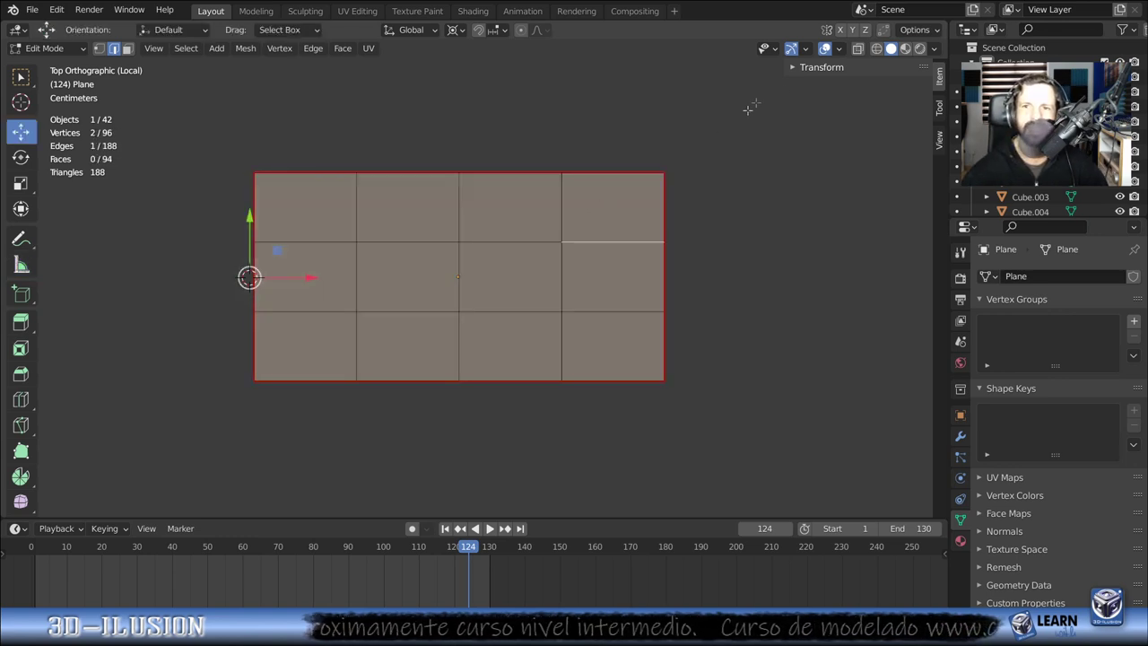
pyautogui.click(842, 48)
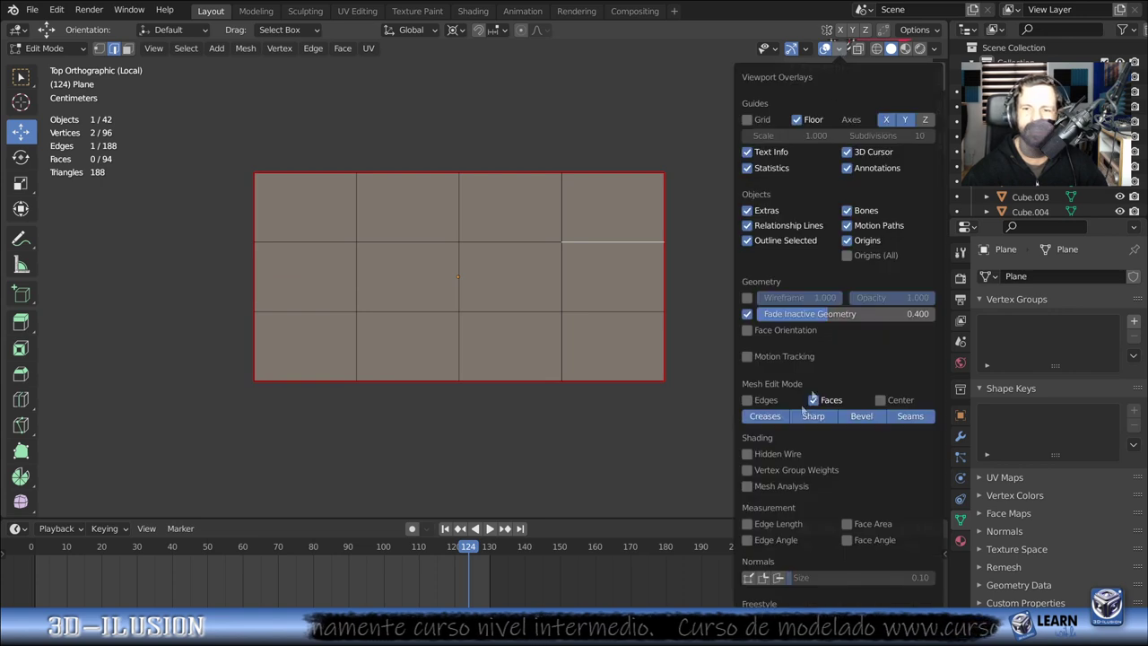
pyautogui.click(841, 48)
pyautogui.click(748, 525)
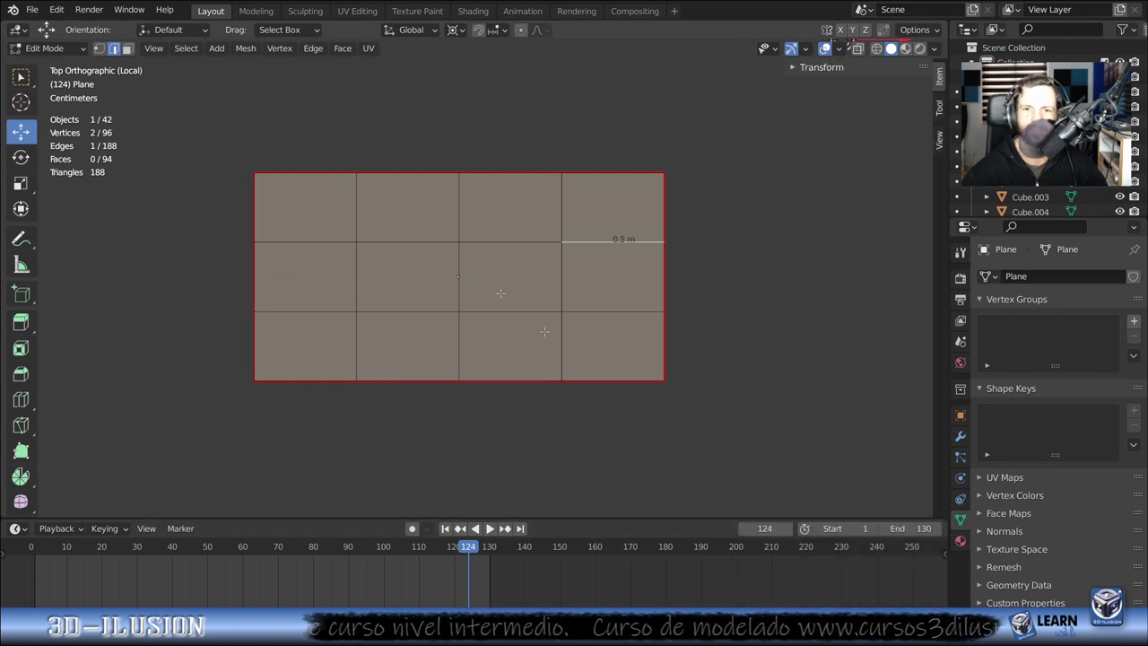
# - Dissolve the three faces of the third column into a single face
pyautogui.keyDown('shift'); pyautogui.click(564, 278); pyautogui.keyUp('shift')
pyautogui.keyDown('shift'); pyautogui.click(563, 354); pyautogui.keyUp('shift')
pyautogui.click(127, 48)
pyautogui.moveTo(507, 215); pyautogui.dragTo(509, 244)
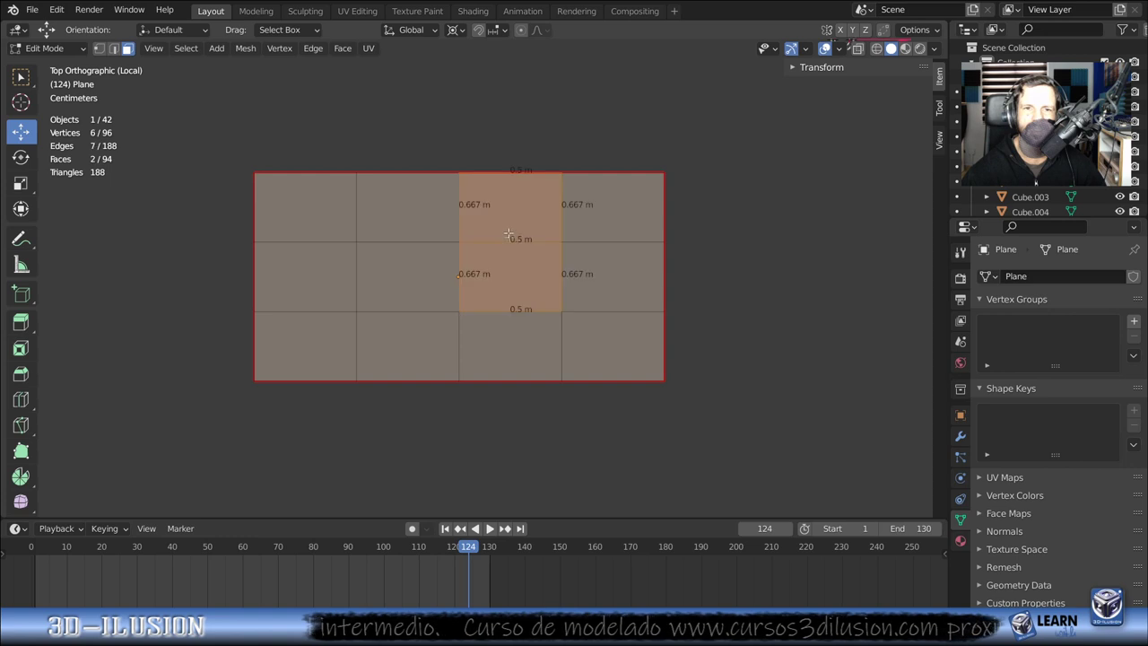
pyautogui.click(506, 343)
pyautogui.keyDown('shift'); pyautogui.click(502, 266); pyautogui.keyUp('shift')
pyautogui.keyDown('shift'); pyautogui.click(505, 221); pyautogui.keyUp('shift')
pyautogui.hotkey('ctrl', 'x')
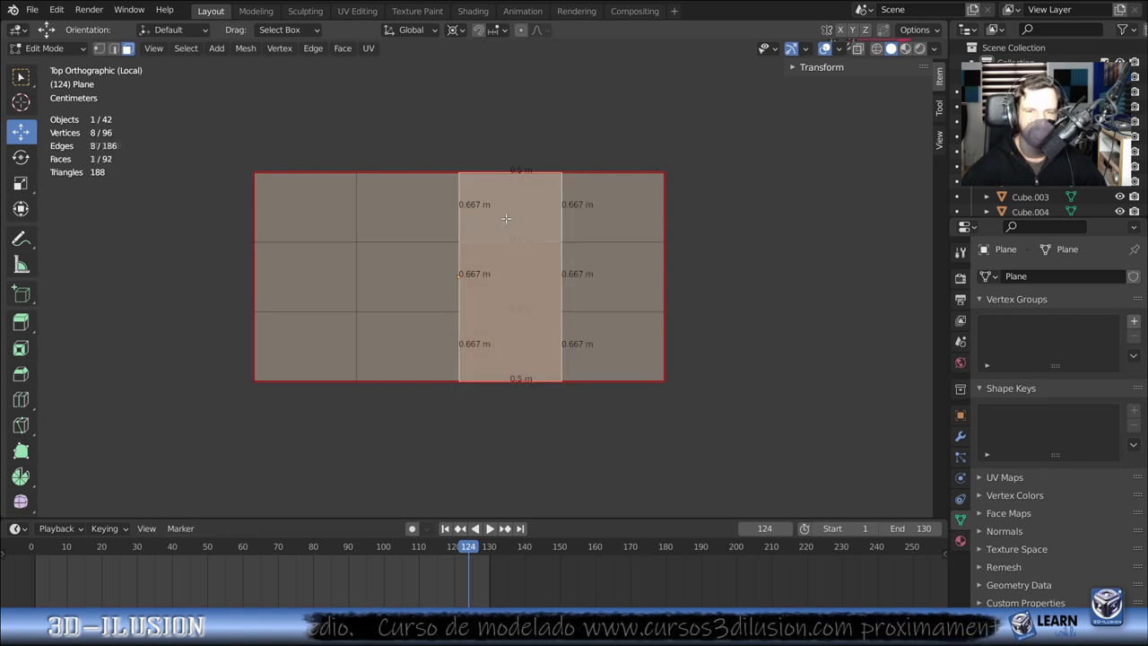
# - Dissolve the three faces of the second column into a single face
pyautogui.click(729, 271)
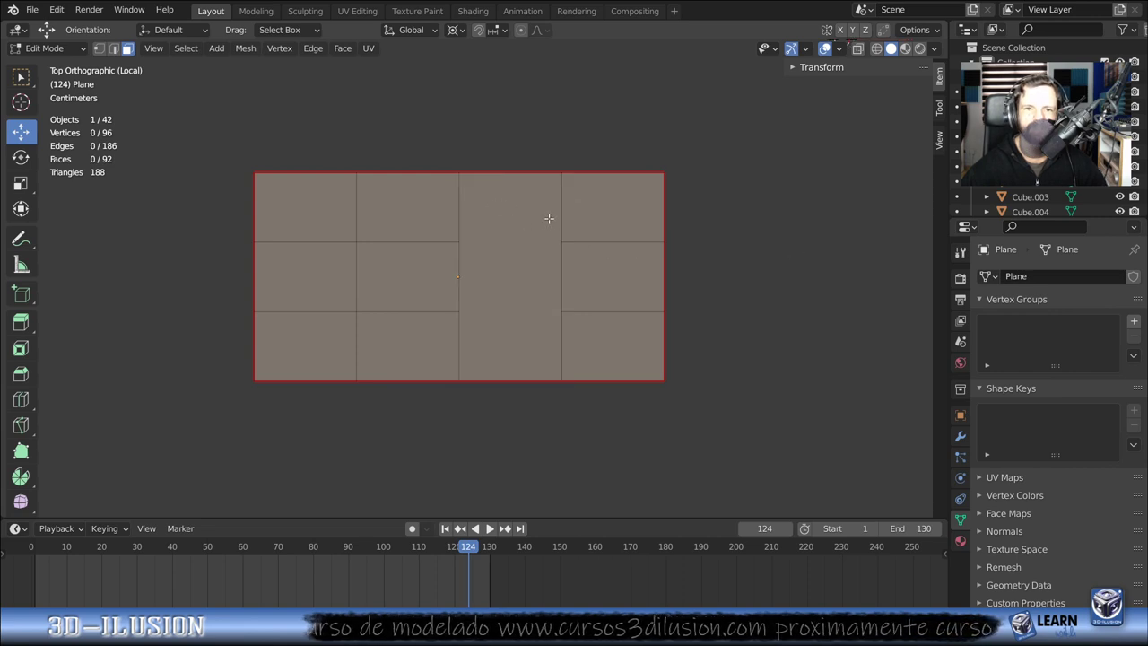
pyautogui.click(550, 219)
pyautogui.click(444, 210)
pyautogui.keyDown('shift'); pyautogui.click(442, 251); pyautogui.keyUp('shift')
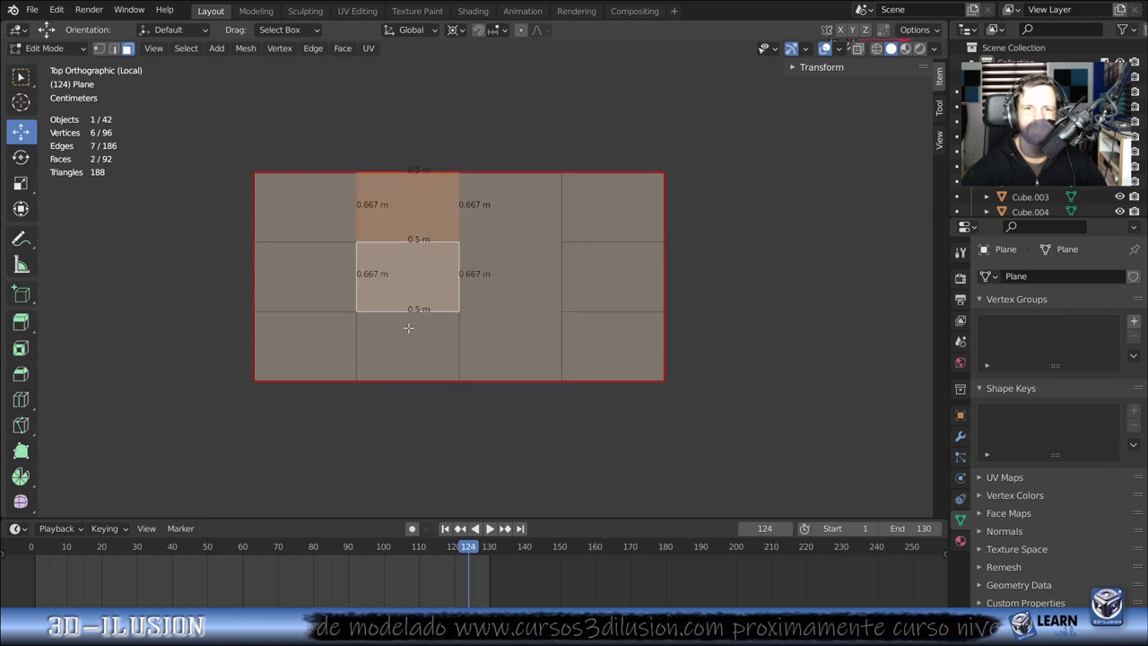
pyautogui.keyDown('shift'); pyautogui.click(418, 321); pyautogui.keyUp('shift')
pyautogui.hotkey('ctrl', 'x')
pyautogui.hotkey('ctrl', 'z')
pyautogui.hotkey('ctrl', 'shift', 'z')
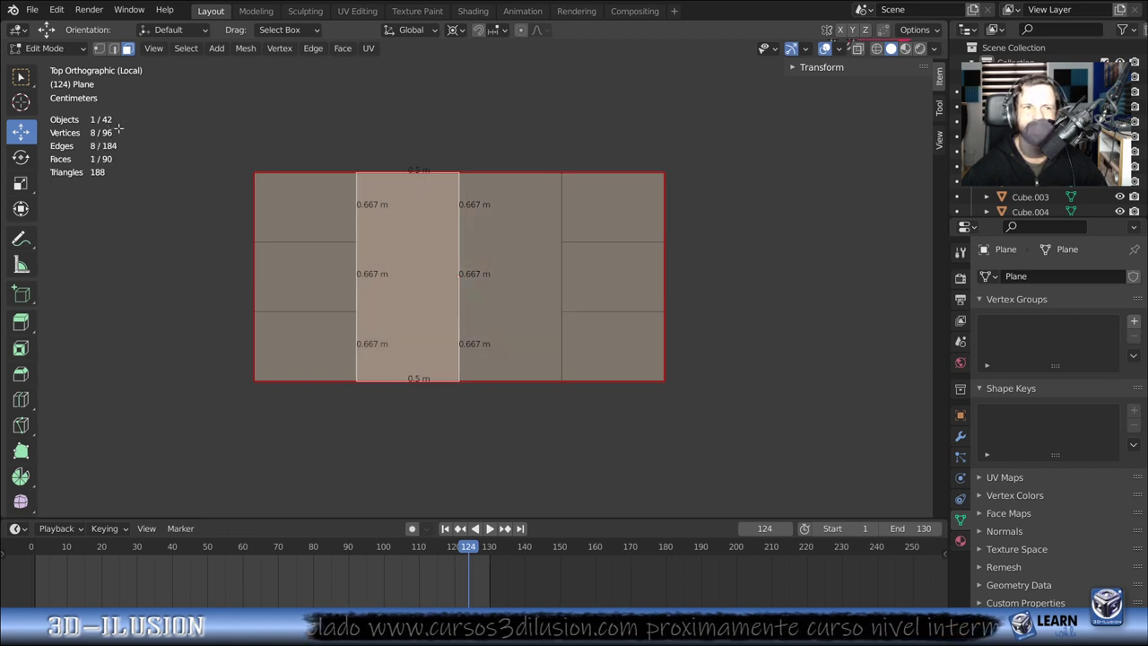
# - Select the segments of the plane's central divider edge
pyautogui.click(113, 48)
pyautogui.click(468, 256)
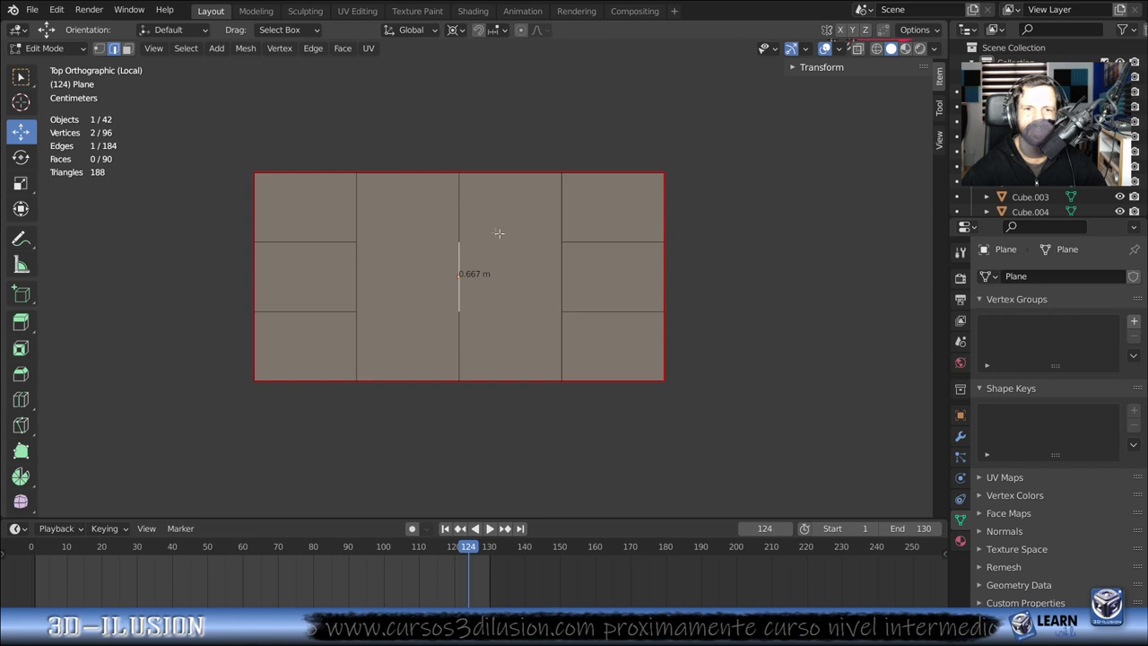
pyautogui.keyDown('shift'); pyautogui.click(468, 222); pyautogui.keyUp('shift')
pyautogui.keyDown('shift'); pyautogui.click(474, 251); pyautogui.keyUp('shift')
pyautogui.keyDown('shift'); pyautogui.click(452, 320); pyautogui.keyUp('shift')
pyautogui.keyDown('shift'); pyautogui.click(455, 252); pyautogui.keyUp('shift')
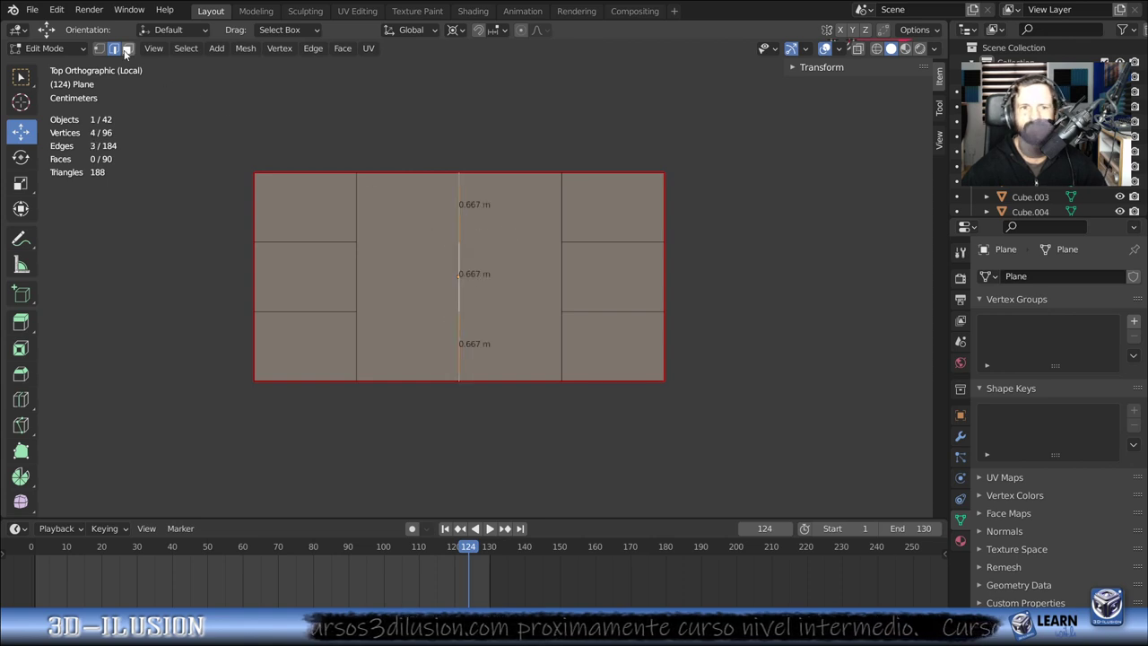
# - Dissolve the divider's two middle vertices, leaving one long 2 m edge
pyautogui.click(100, 49)
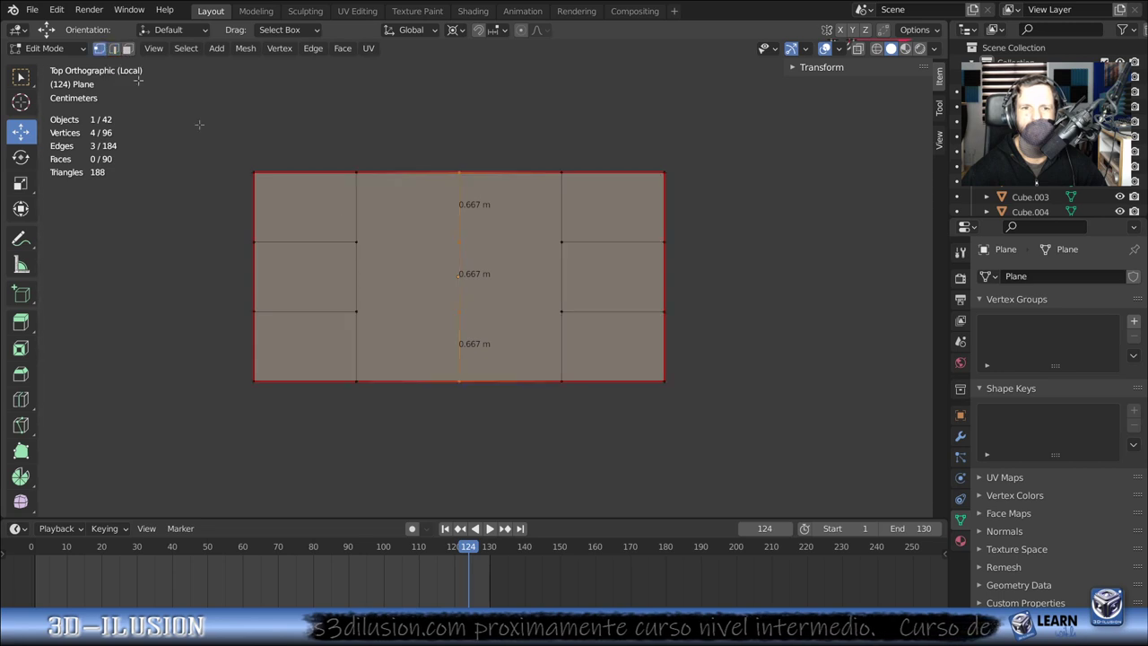
pyautogui.press('ctrl+KP_Subtract')
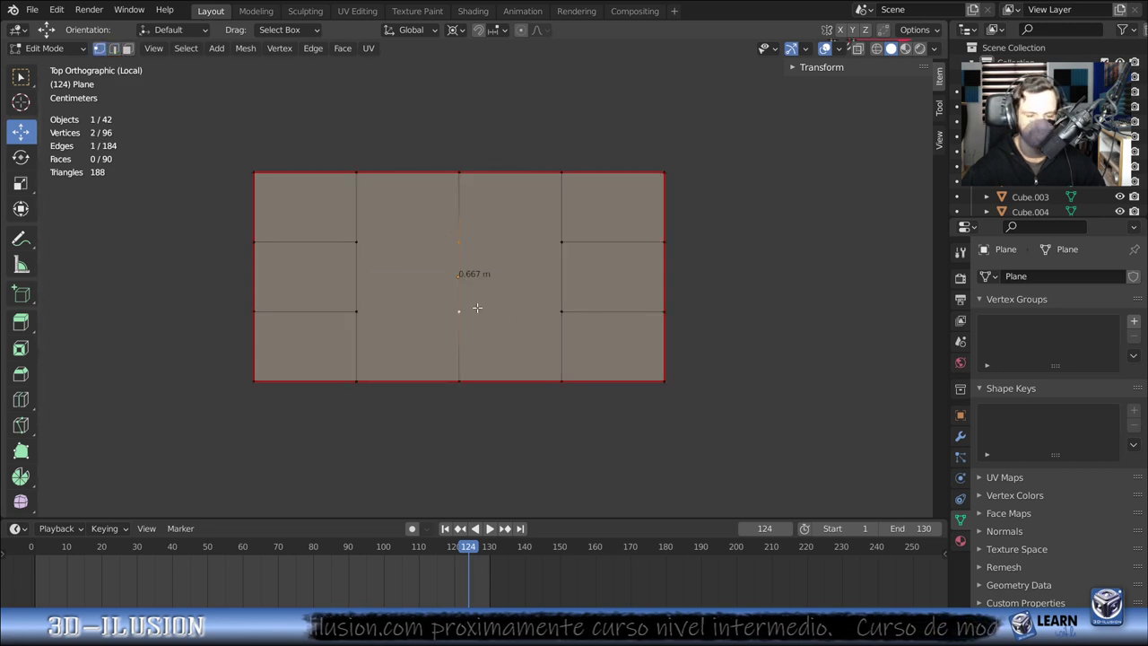
pyautogui.press('x')
pyautogui.click(426, 394)
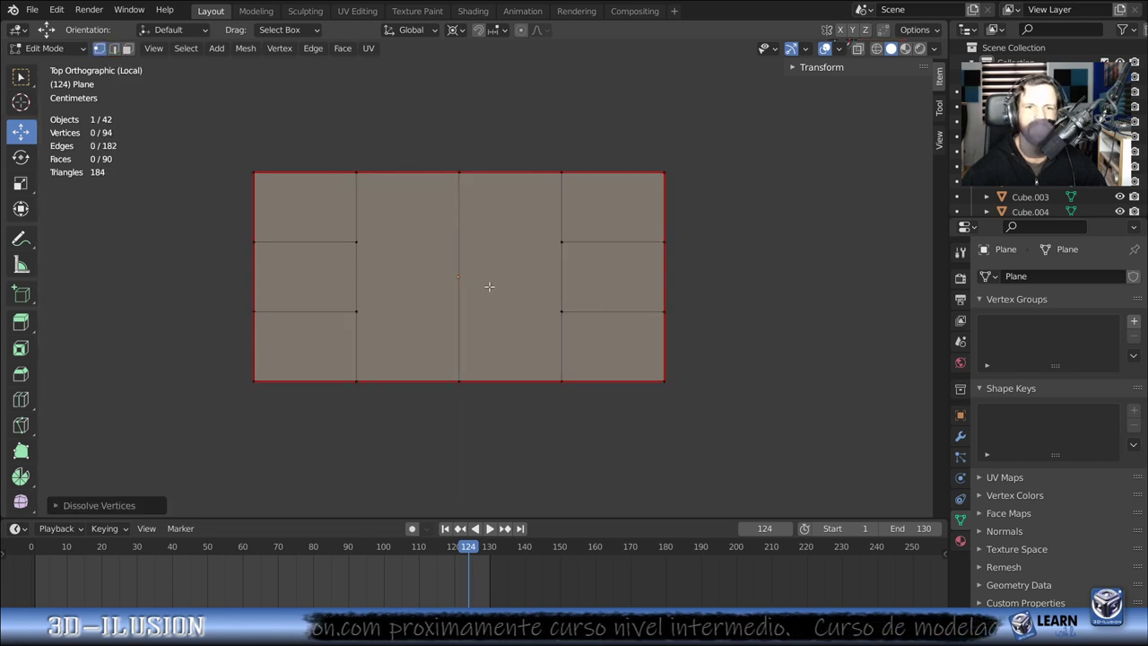
pyautogui.click(114, 49)
pyautogui.click(456, 266)
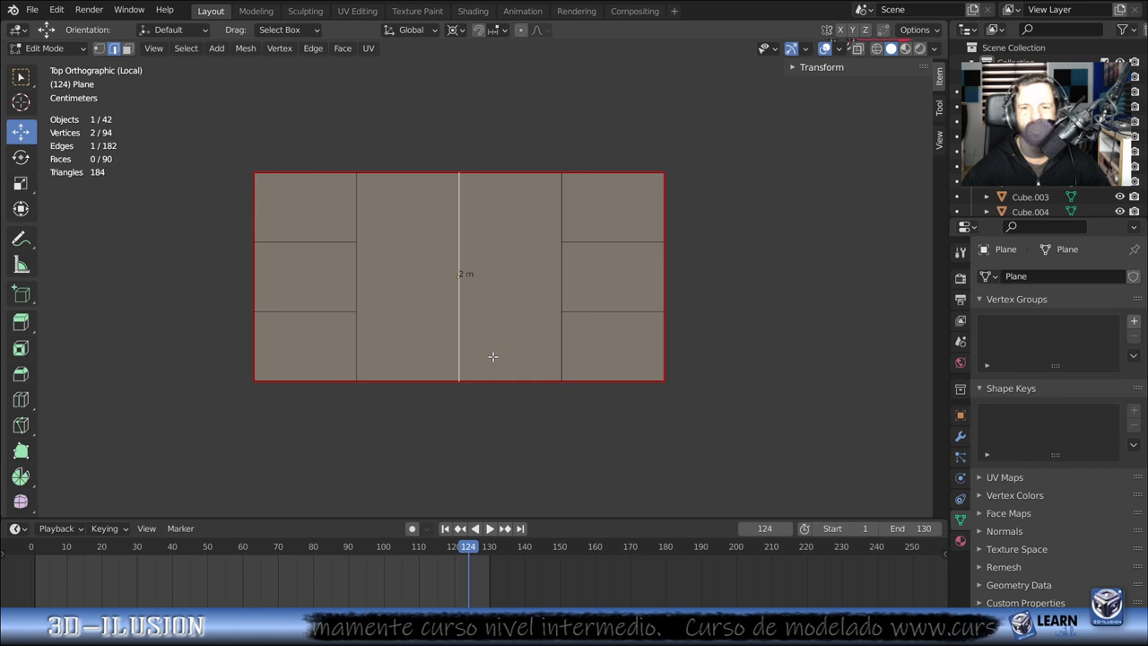
# - Measure the plane's height, show lengths in Centimeters, then select all and return to Object Mode
pyautogui.scroll(1, 493, 356)
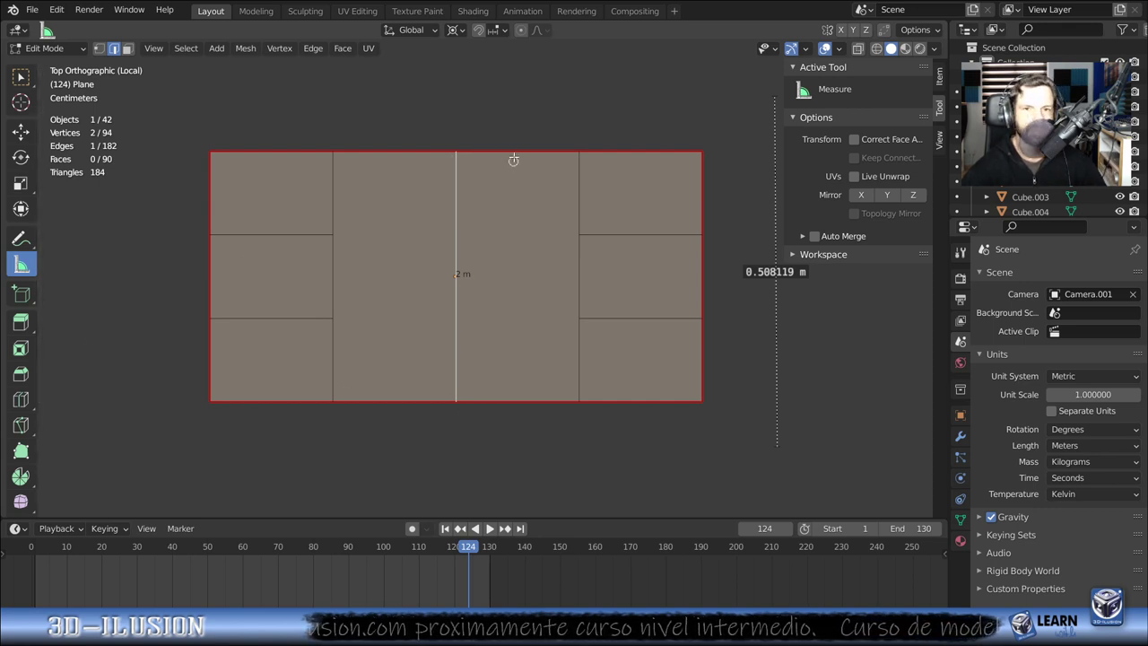
pyautogui.moveTo(508, 151); pyautogui.dragTo(509, 402)
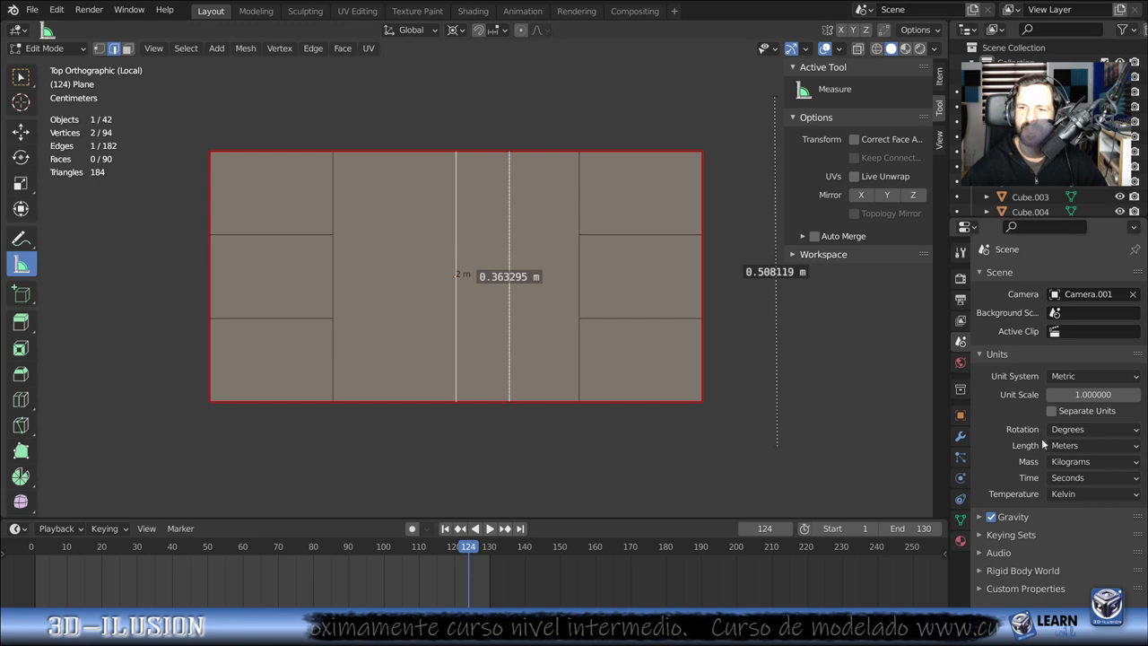
pyautogui.click(1090, 445)
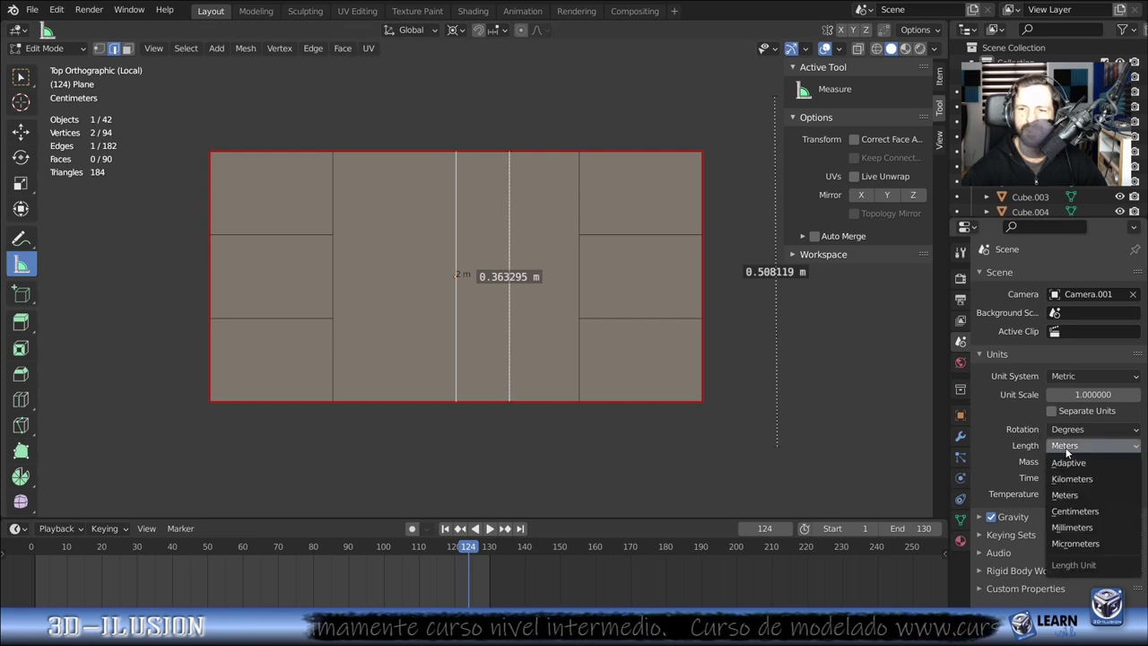
pyautogui.click(1083, 513)
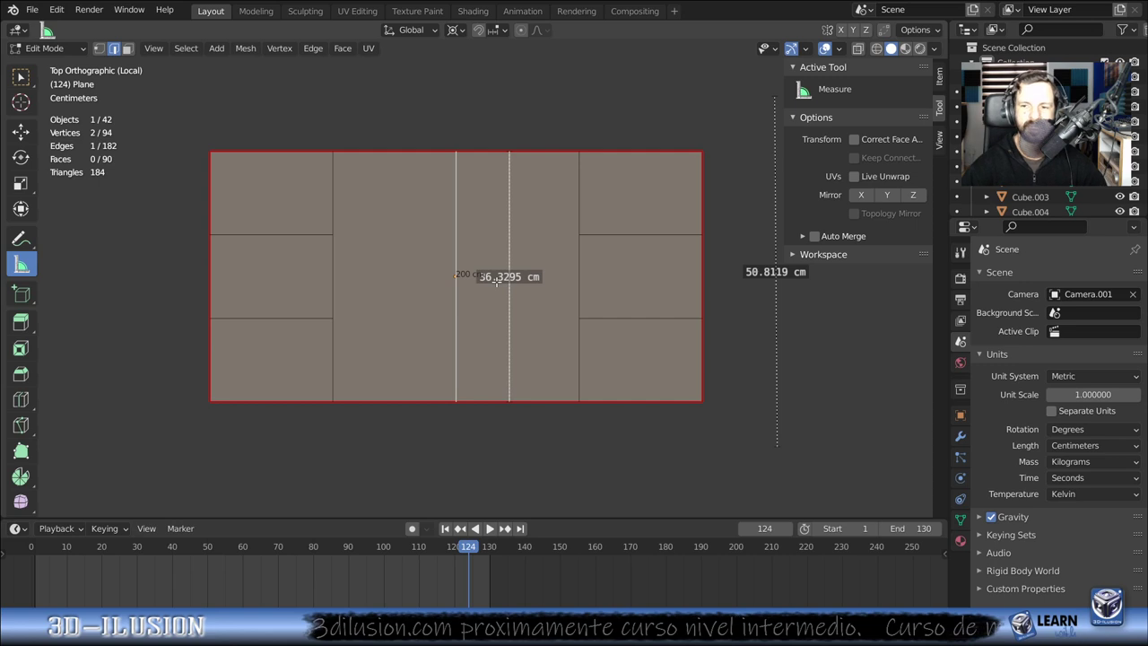
pyautogui.press('a')
pyautogui.press('Tab')
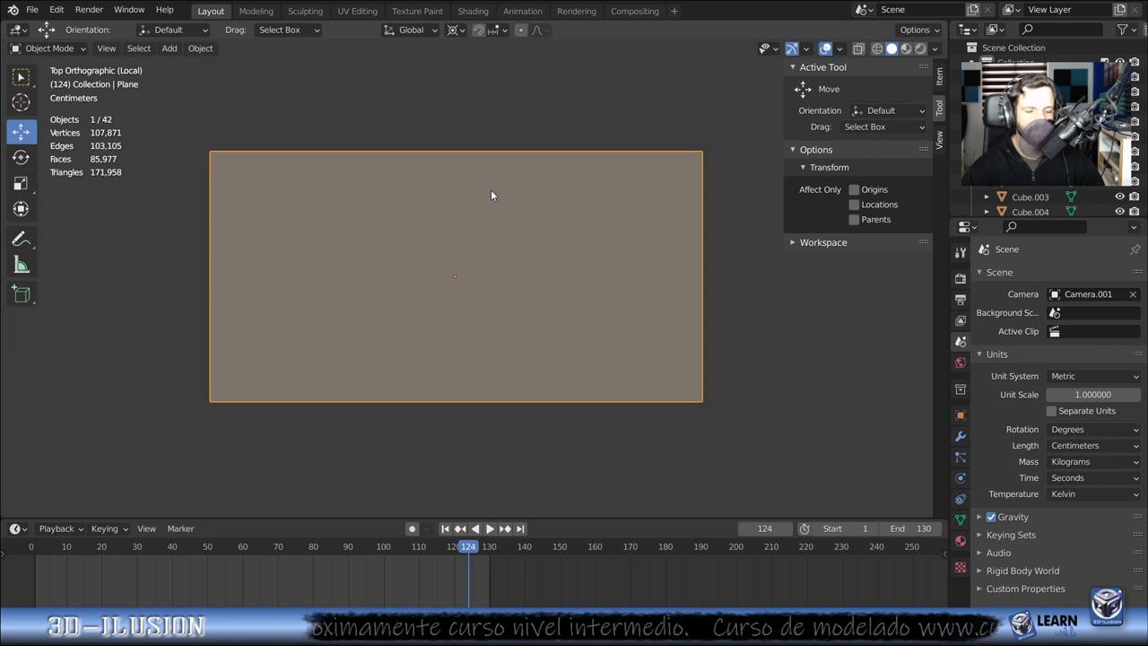
# - Apply the plane's scale, then re-enter Edit Mode and select one edge to read its cm length
pyautogui.hotkey('ctrl', 'a')
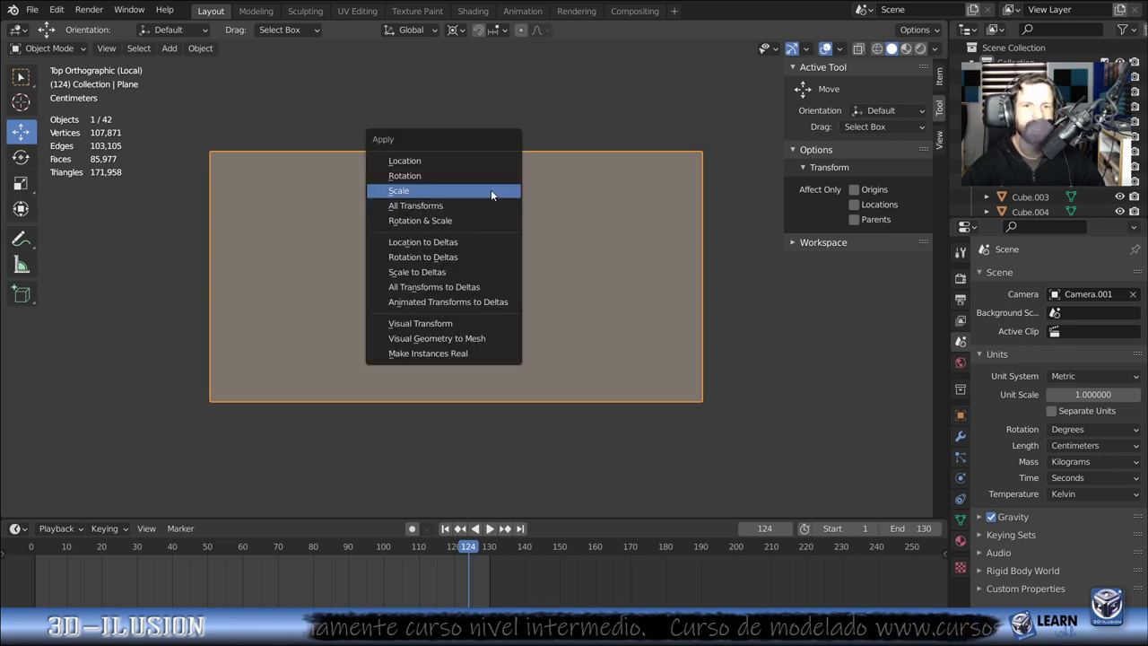
pyautogui.click(400, 191)
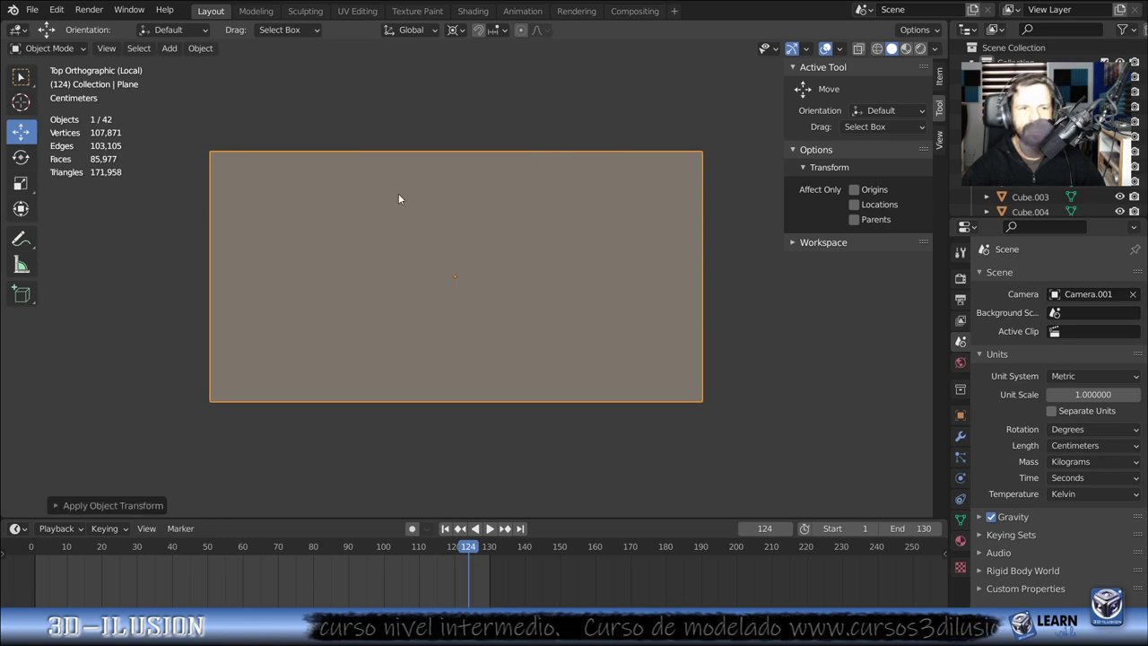
pyautogui.press('Tab')
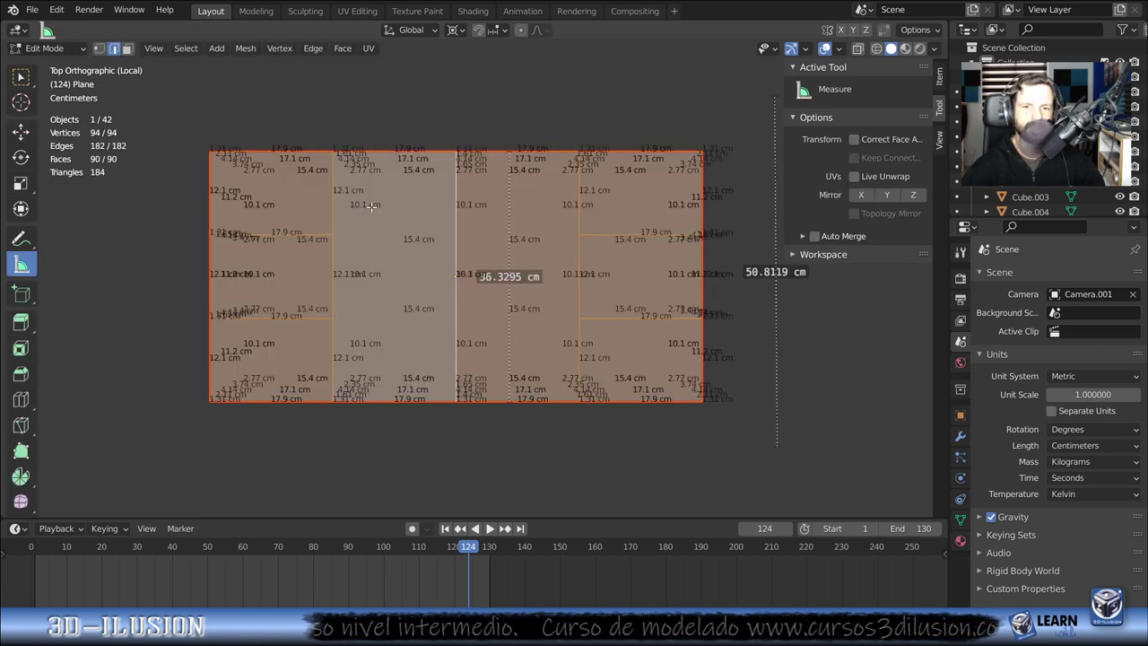
pyautogui.click(450, 254)
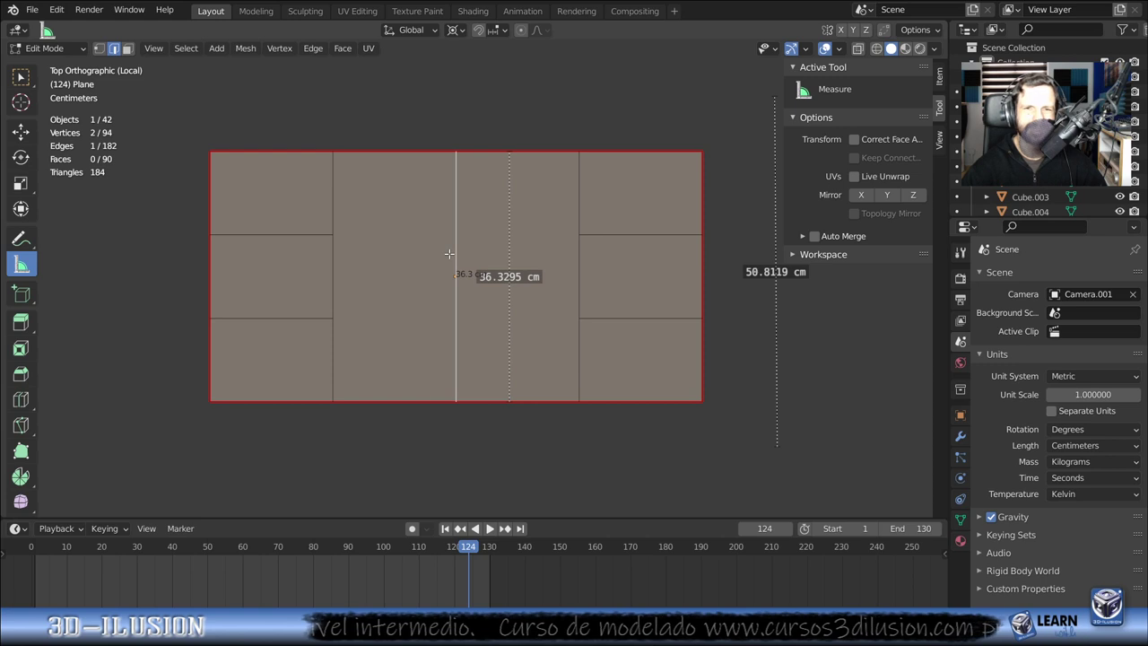
pyautogui.scroll(3, 450, 254)
pyautogui.scroll(1, 449, 254)
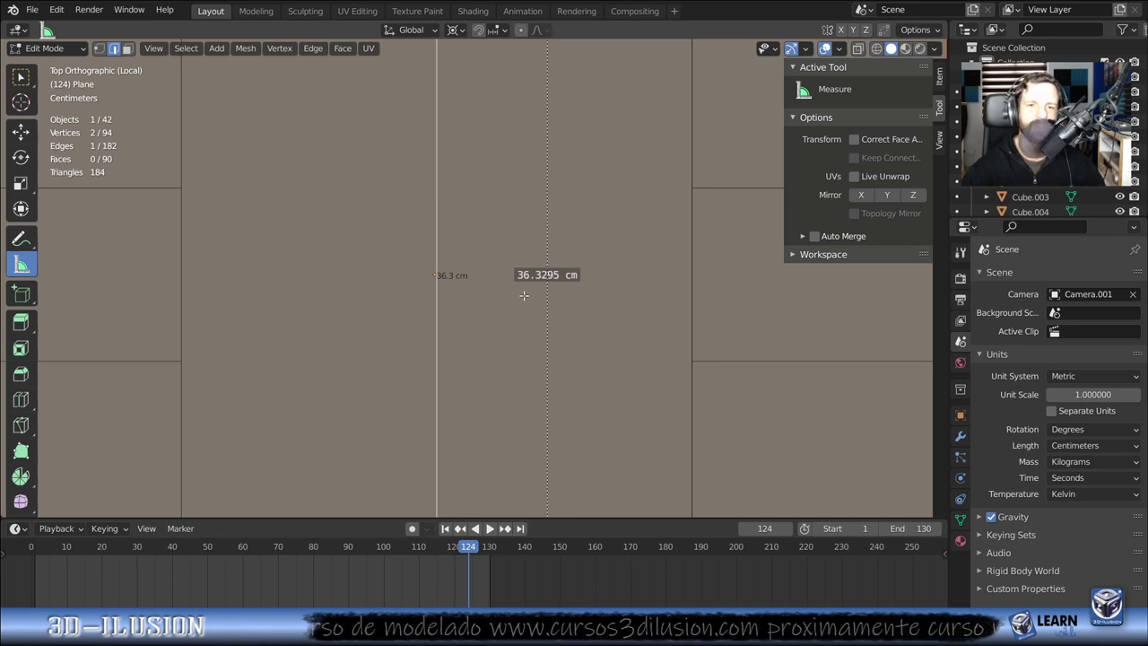
pyautogui.scroll(-2, 523, 294)
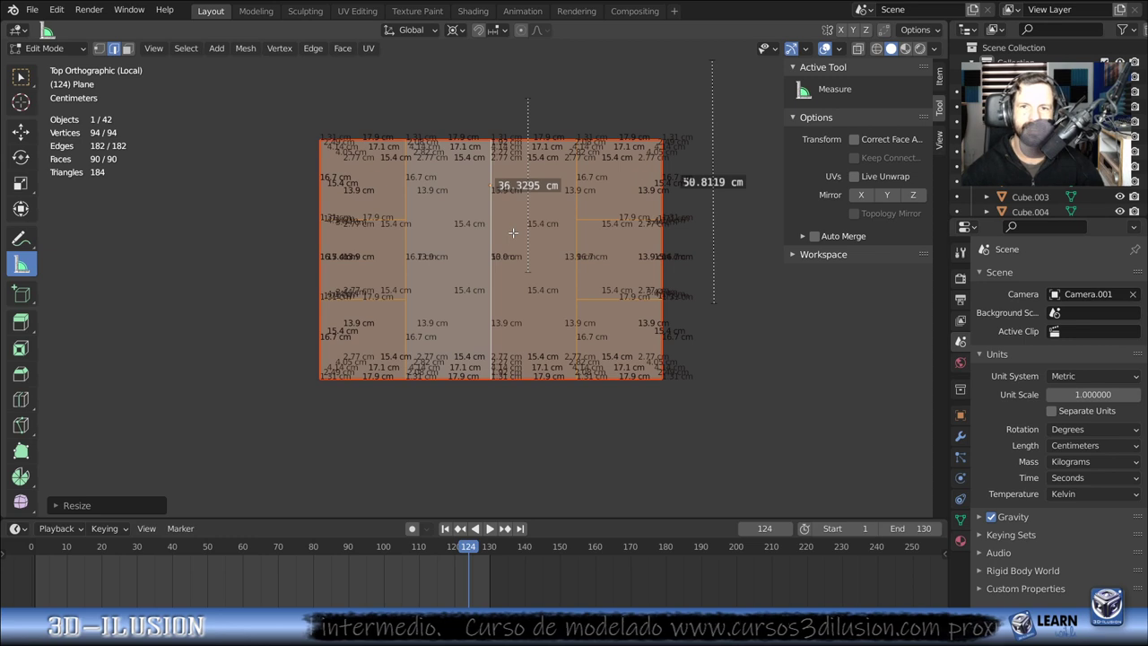
# - Resize the plane mesh along X and Y, then frame it from the top view
pyautogui.press('s')
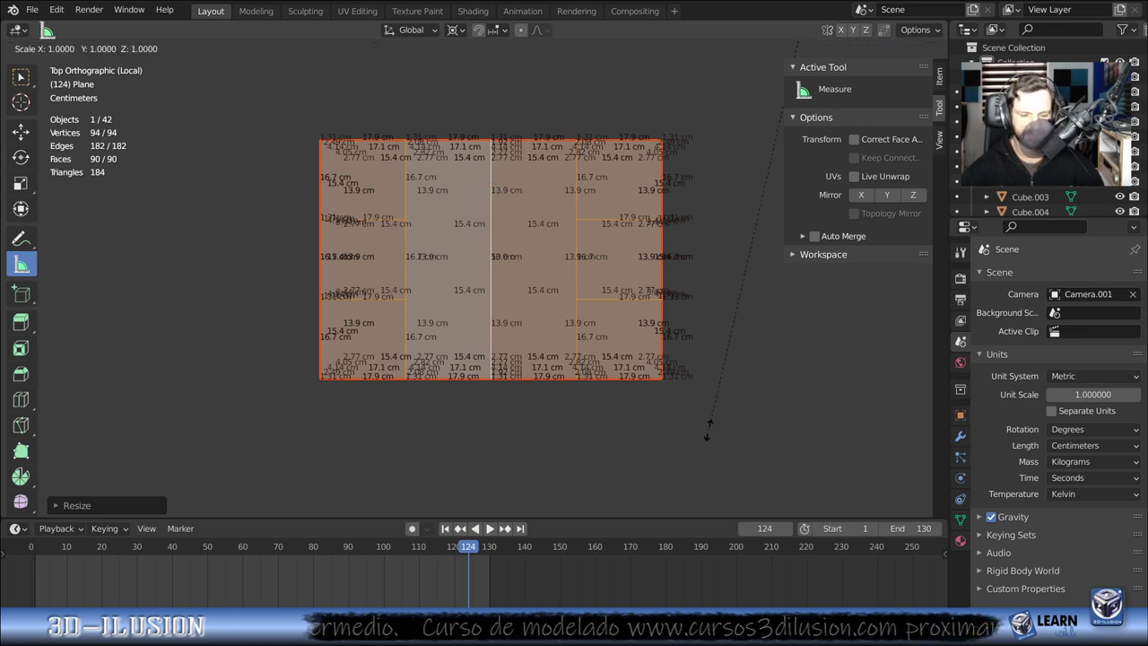
pyautogui.press('x')
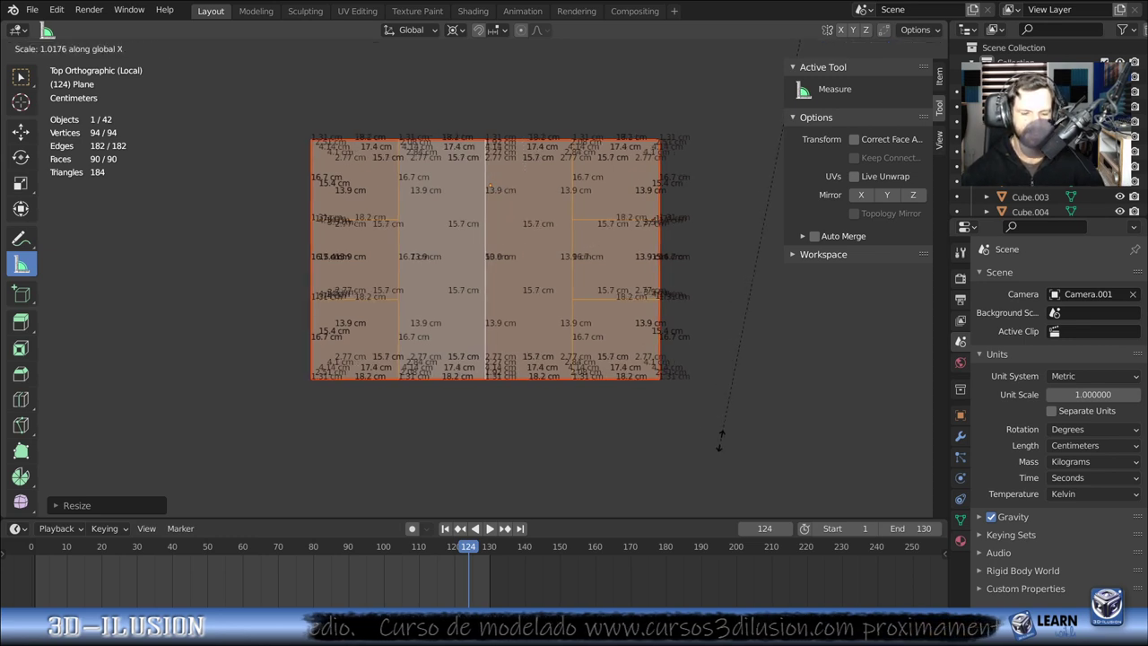
pyautogui.press('y')
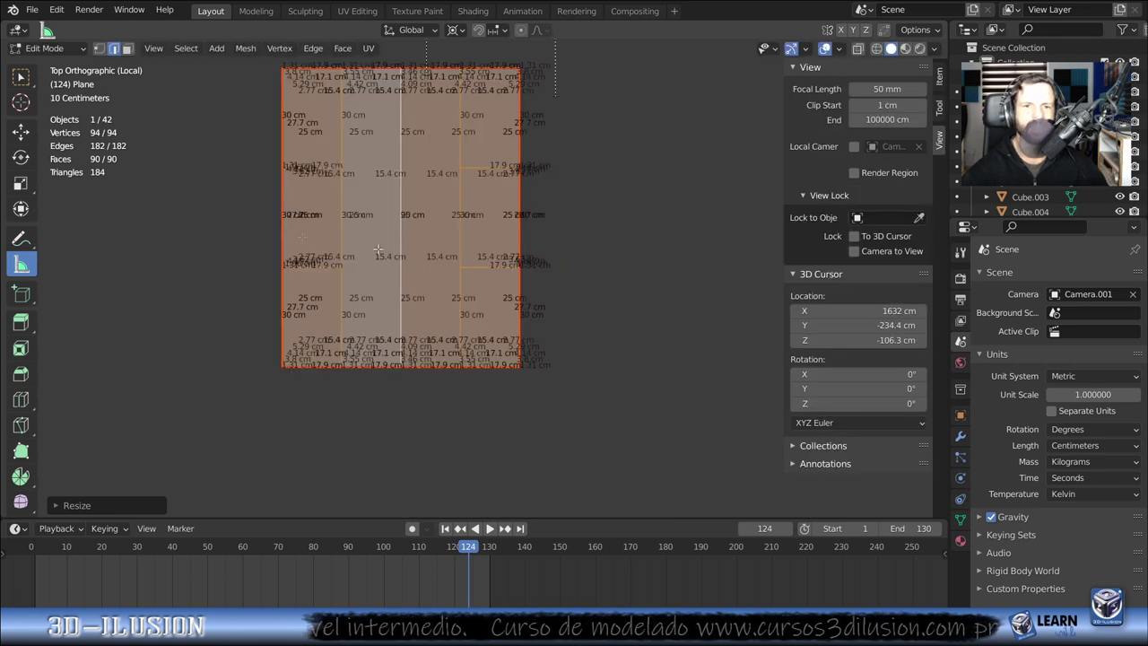
pyautogui.scroll(-1, 496, 237)
pyautogui.scroll(-1, 496, 237)
pyautogui.scroll(-1, 496, 237)
pyautogui.moveTo(496, 237)
pyautogui.mouseDown(button='middle')
pyautogui.moveTo(289, 118)
pyautogui.moveTo(526, 305)
pyautogui.mouseUp(button='middle')
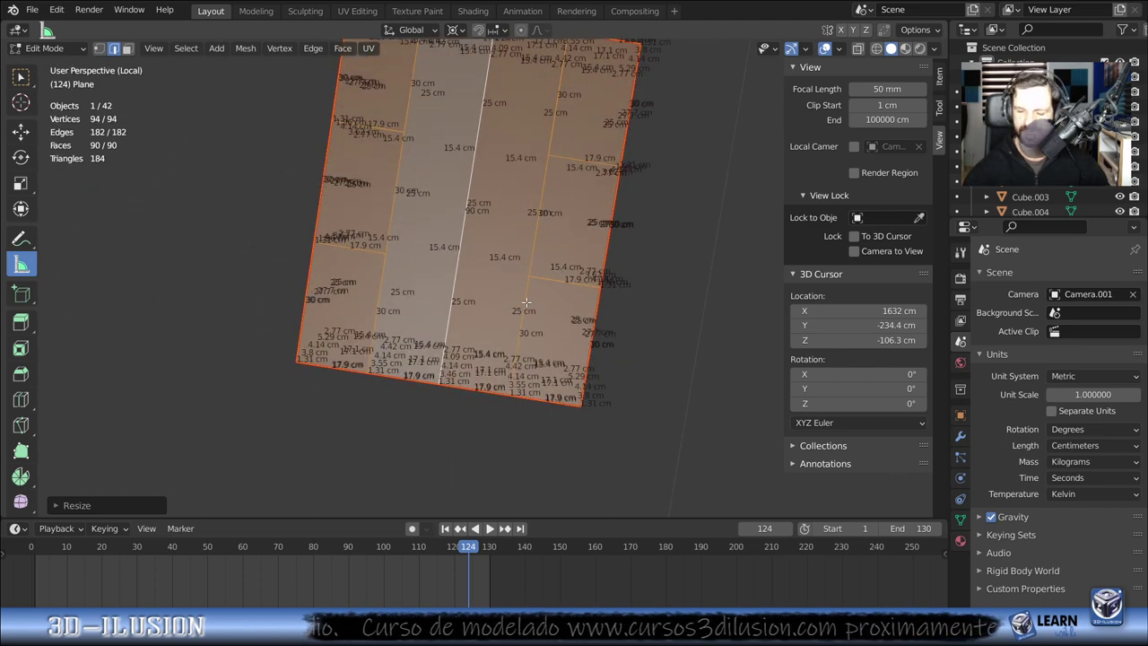
pyautogui.press('KP_7')
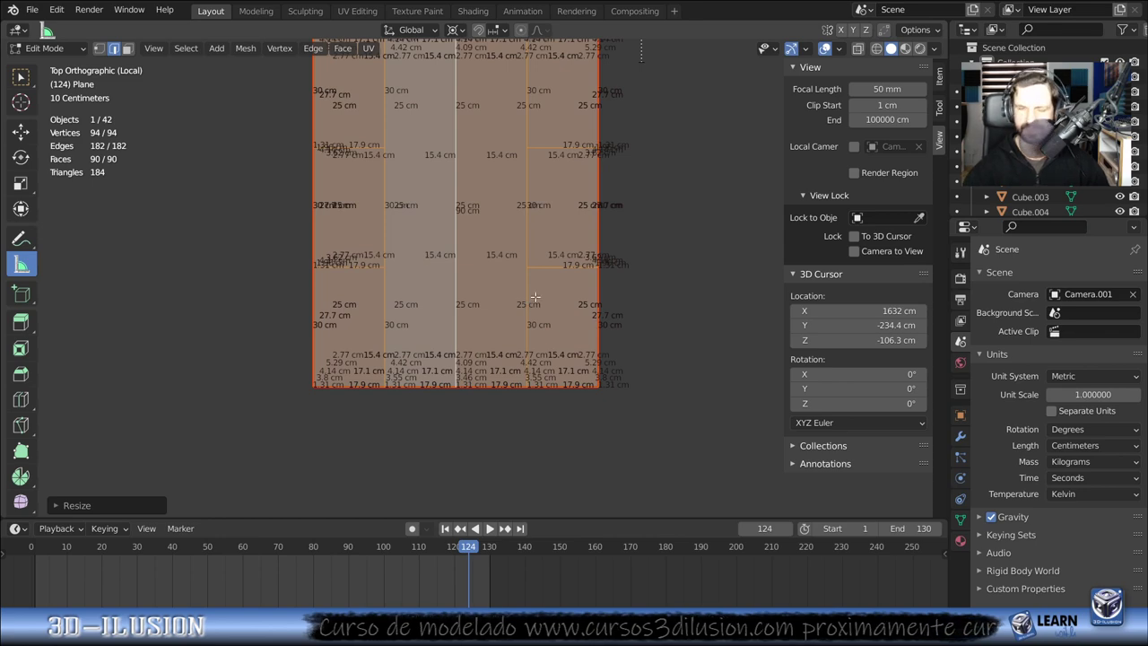
pyautogui.press('KP_Decimal')
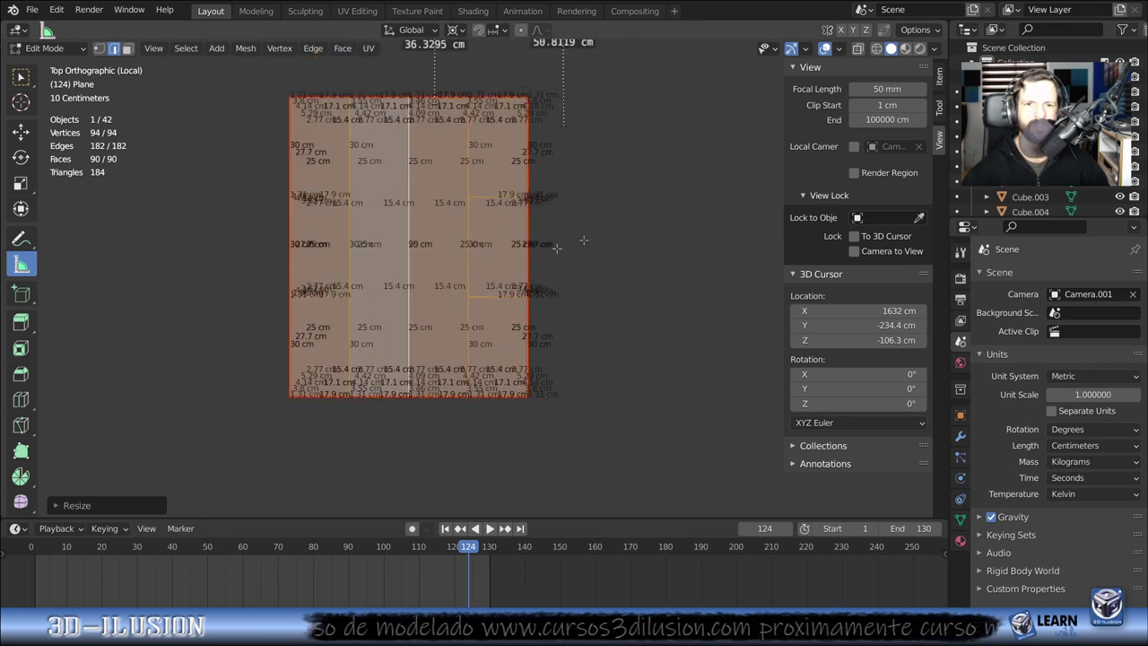
pyautogui.click(597, 236)
pyautogui.scroll(2, 598, 236)
pyautogui.scroll(-1, 536, 231)
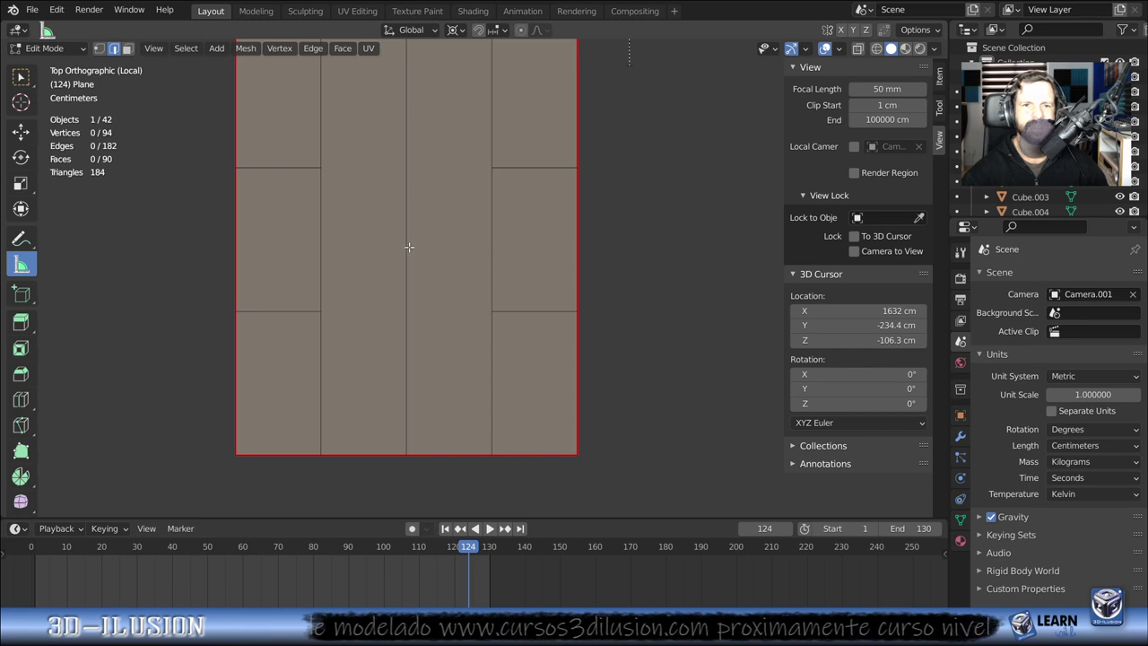
# - Connect two vertex pairs across the middle columns, adding two horizontal 17.9 cm cuts
pyautogui.press('1')
pyautogui.click(320, 168)
pyautogui.keyDown('shift'); pyautogui.click(491, 168); pyautogui.keyUp('shift')
pyautogui.press('j')
pyautogui.click(320, 311)
pyautogui.keyDown('shift'); pyautogui.click(491, 311); pyautogui.keyUp('shift')
pyautogui.hotkey('ctrl', 'l')
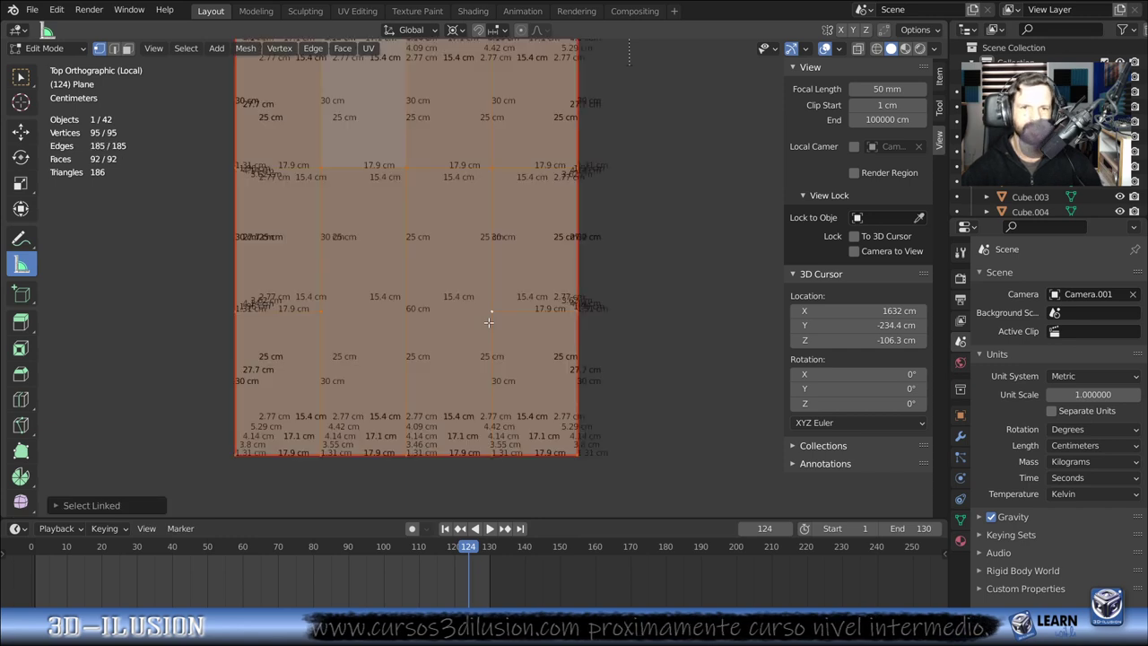
pyautogui.press('j')
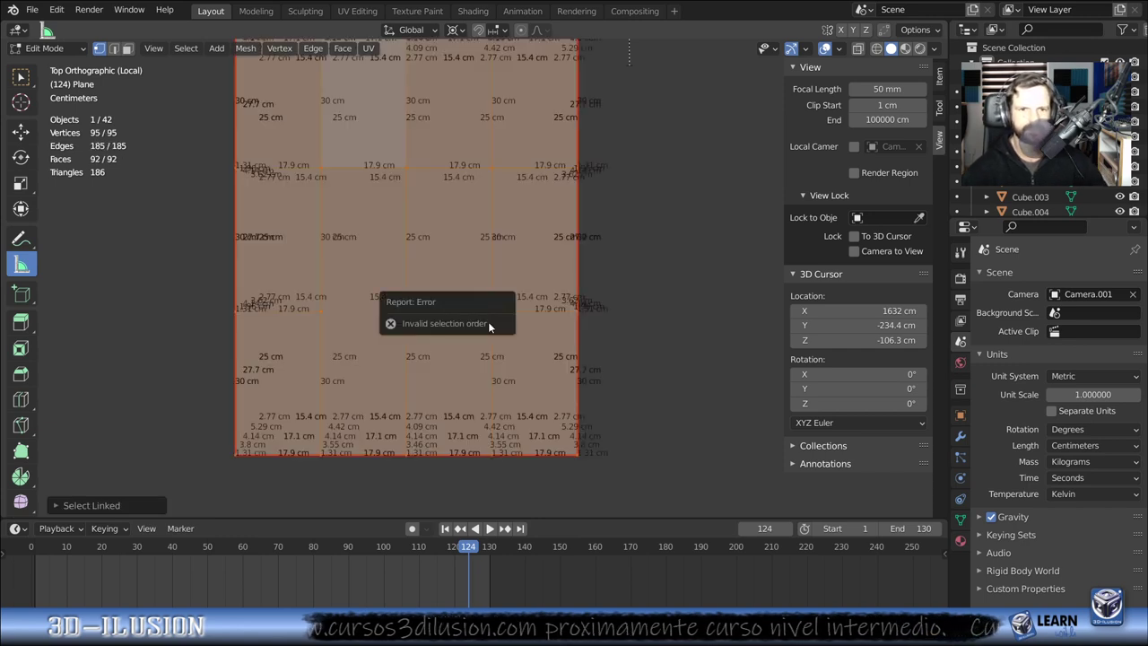
pyautogui.hotkey('ctrl', 'z')
pyautogui.press('j')
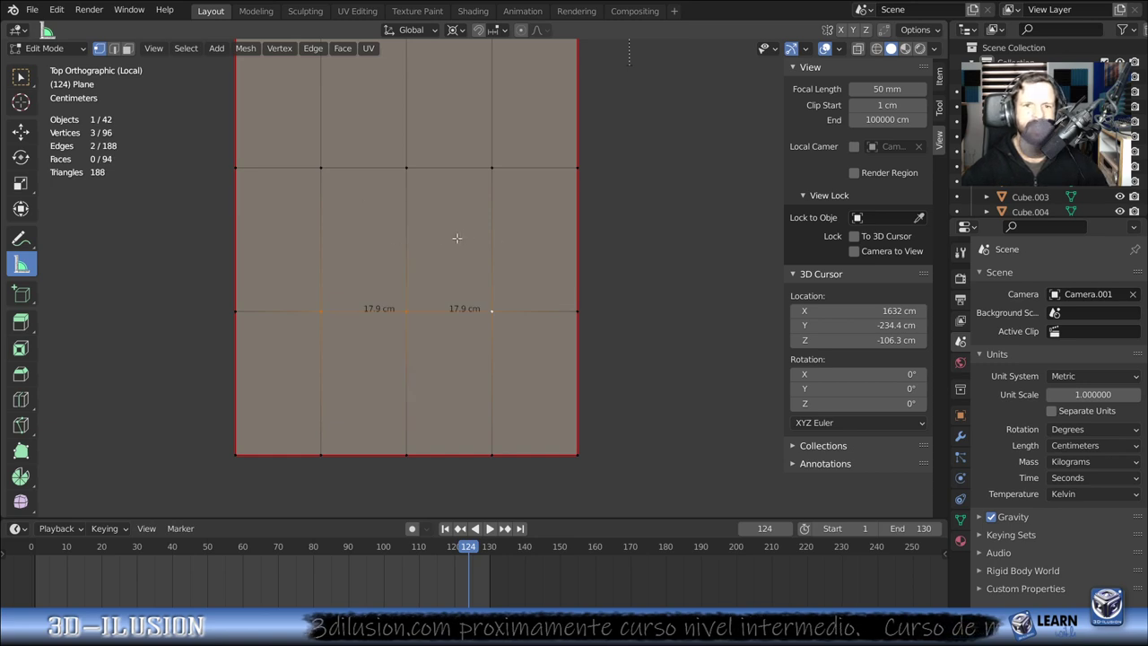
# - Select a face of the plane and drag a Measure ruler across its width
pyautogui.press('3')
pyautogui.scroll(-3, 474, 381)
pyautogui.click(302, 252)
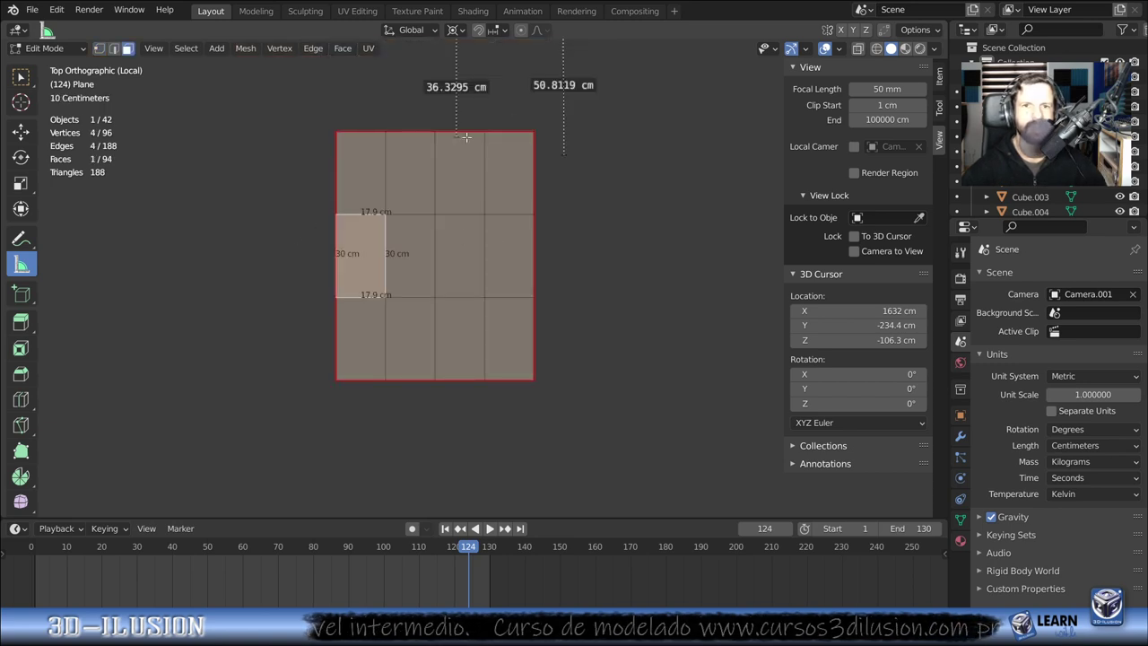
pyautogui.click(335, 260)
pyautogui.moveTo(335, 264); pyautogui.dragTo(538, 264)
pyautogui.moveTo(586, 261)
pyautogui.mouseDown(button='middle')
pyautogui.moveTo(566, 58)
pyautogui.moveTo(572, 110)
pyautogui.moveTo(553, 130)
pyautogui.moveTo(686, 279)
pyautogui.moveTo(410, 263)
pyautogui.mouseUp(button='middle')
# - Snap the ruler's end onto the plane edge and orbit to check the 71.4301 cm reading
pyautogui.scroll(1, 410, 262)
pyautogui.scroll(2, 538, 287)
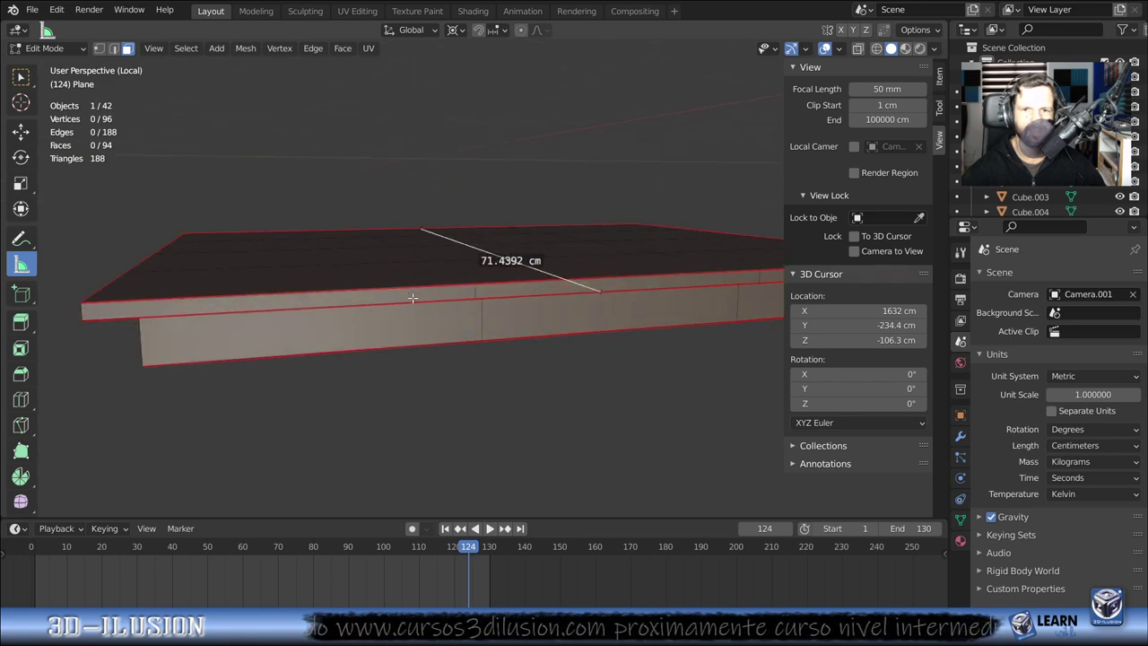
pyautogui.scroll(3, 653, 307)
pyautogui.moveTo(686, 298)
pyautogui.mouseDown()
pyautogui.moveTo(676, 261)
pyautogui.moveTo(678, 274)
pyautogui.mouseUp()
pyautogui.moveTo(679, 274)
pyautogui.mouseDown(button='middle')
pyautogui.moveTo(528, 308)
pyautogui.moveTo(530, 410)
pyautogui.moveTo(673, 418)
pyautogui.moveTo(492, 353)
pyautogui.moveTo(461, 400)
pyautogui.moveTo(472, 376)
pyautogui.moveTo(418, 326)
pyautogui.moveTo(467, 310)
pyautogui.mouseUp(button='middle')
pyautogui.scroll(-3, 472, 376)
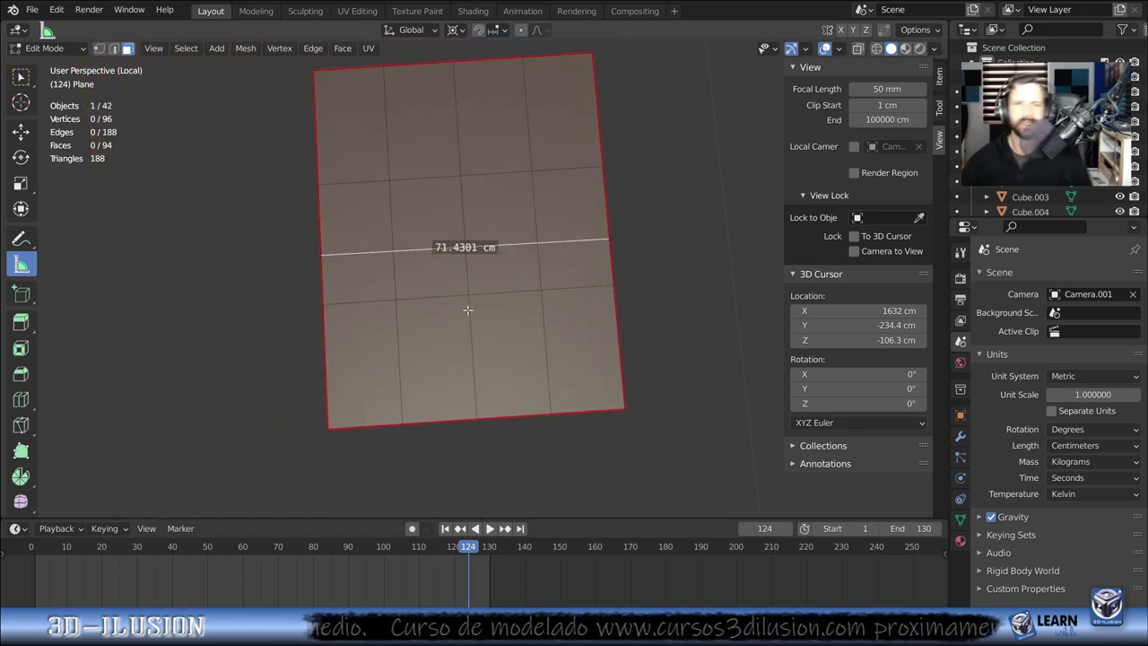
pyautogui.moveTo(503, 177)
pyautogui.mouseDown(button='middle')
pyautogui.moveTo(520, 221)
pyautogui.moveTo(653, 212)
pyautogui.moveTo(644, 240)
pyautogui.mouseUp(button='middle')
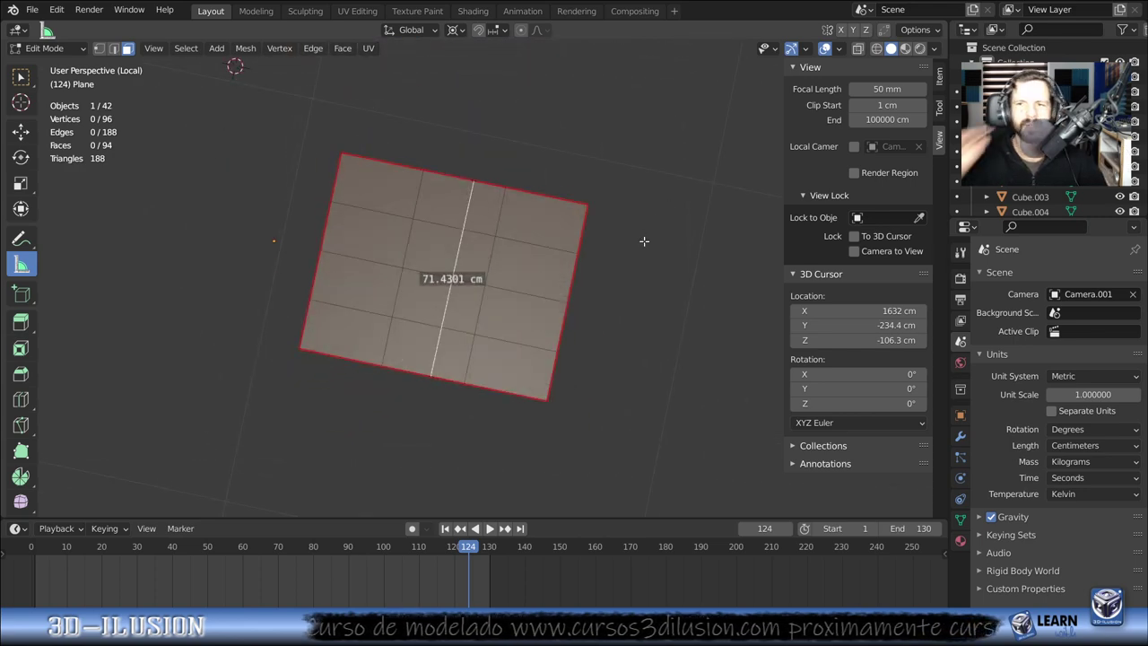
pyautogui.moveTo(547, 223); pyautogui.dragTo(530, 244, button='middle')
# - From top view, select the whole plane and scale it narrower along its local X axis
pyautogui.press('KP_7')
pyautogui.press('a')
pyautogui.press('s')
pyautogui.press('x')
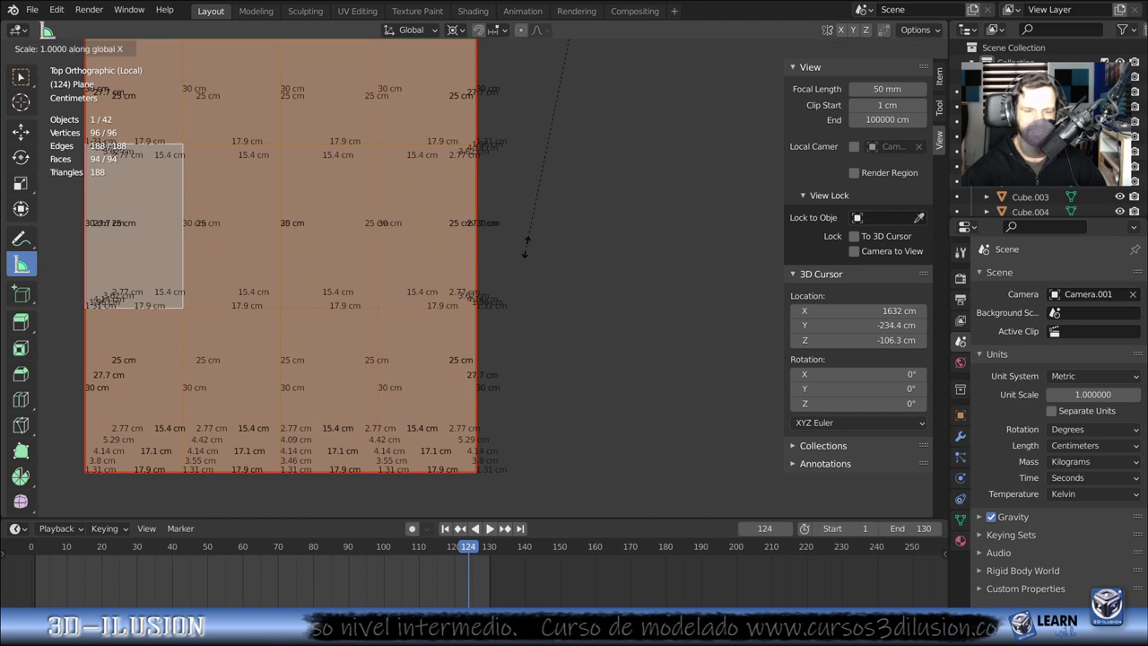
pyautogui.press('x')
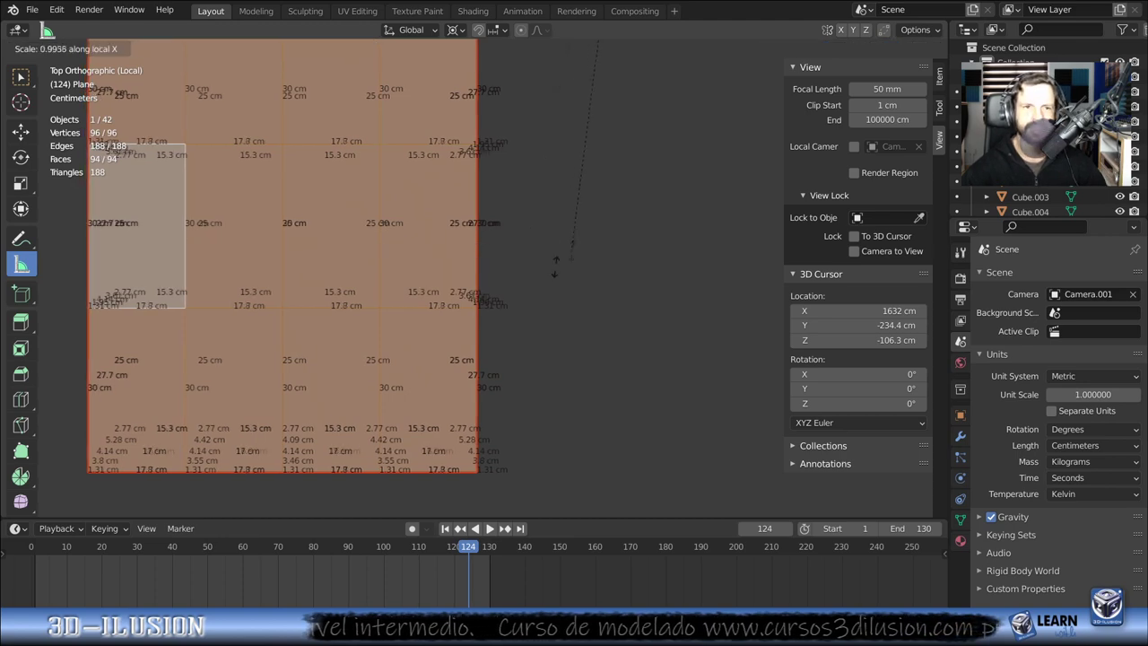
pyautogui.press('Return')
# - Snap the 3D cursor to the selection and toggle out of and back into Edit Mode
pyautogui.hotkey('shift', 's')
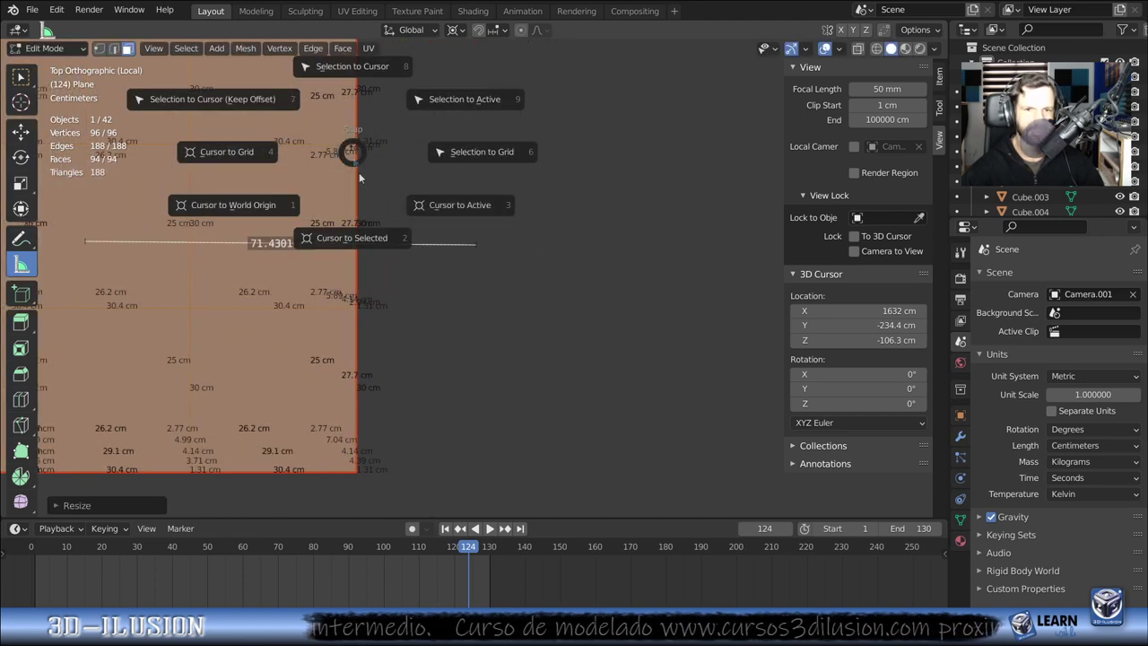
pyautogui.click(342, 248)
pyautogui.scroll(-4, 418, 257)
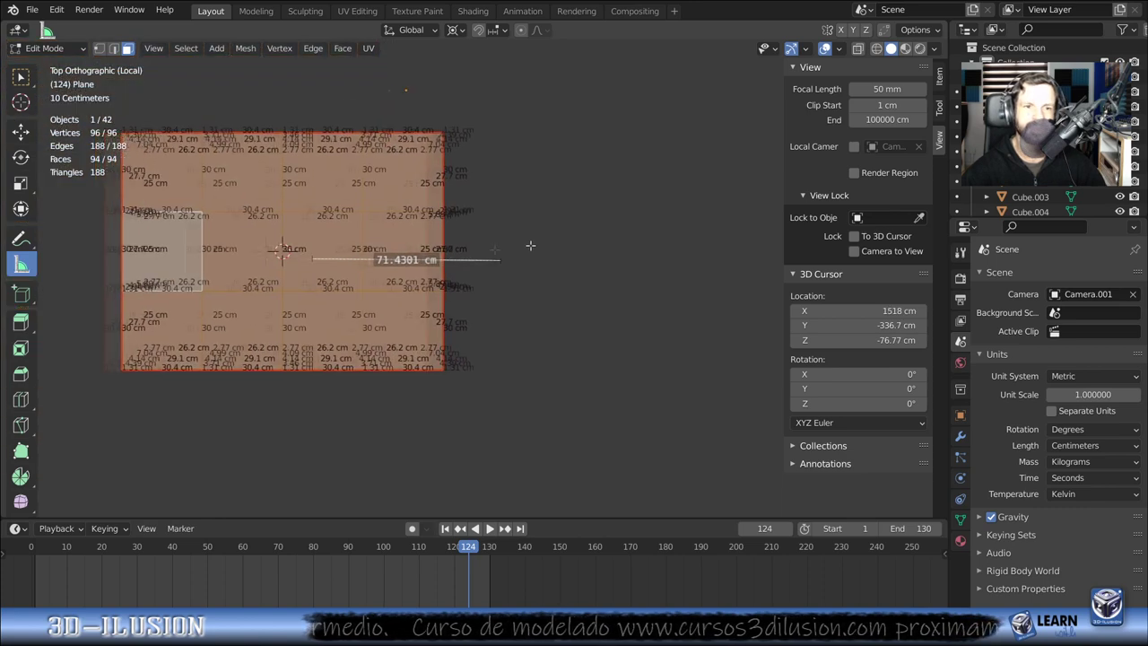
pyautogui.scroll(3, 585, 228)
pyautogui.press('Tab')
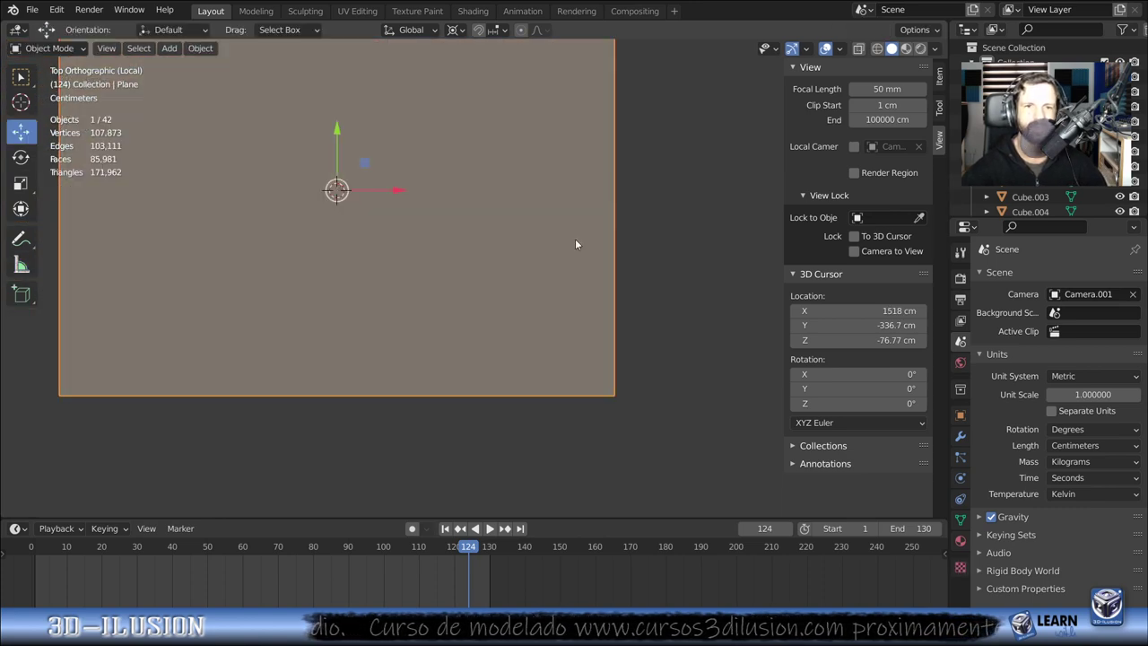
pyautogui.press('Tab')
# - Measure across the plane edge to edge, ending with a 99.76 cm ruler
pyautogui.moveTo(389, 204); pyautogui.dragTo(651, 205)
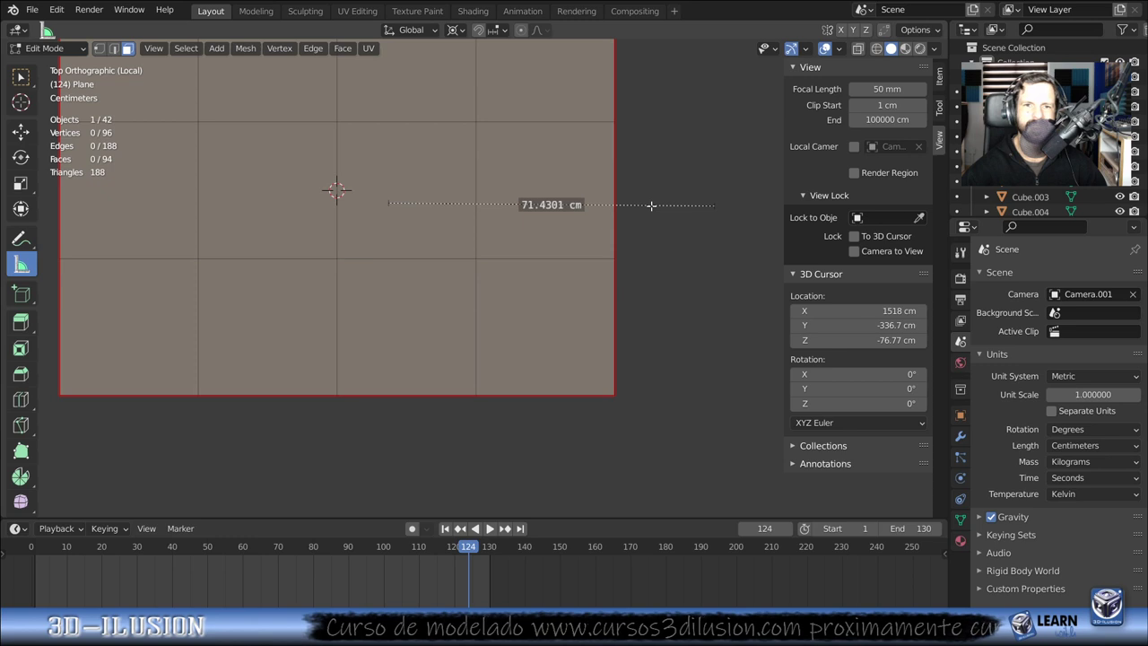
pyautogui.scroll(-2, 651, 206)
pyautogui.keyDown('shift'); pyautogui.moveTo(527, 221); pyautogui.dragTo(653, 224, button='middle'); pyautogui.keyUp('shift')
pyautogui.moveTo(541, 222)
pyautogui.mouseDown()
pyautogui.moveTo(500, 236)
pyautogui.moveTo(315, 228)
pyautogui.mouseUp()
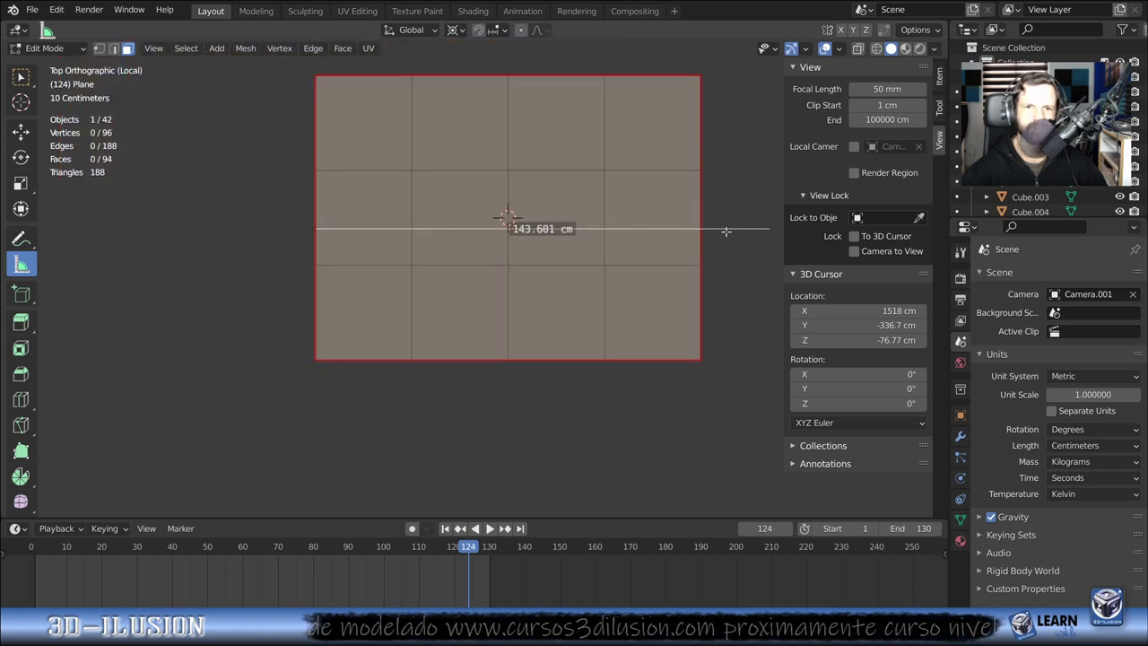
pyautogui.moveTo(764, 230); pyautogui.dragTo(700, 229)
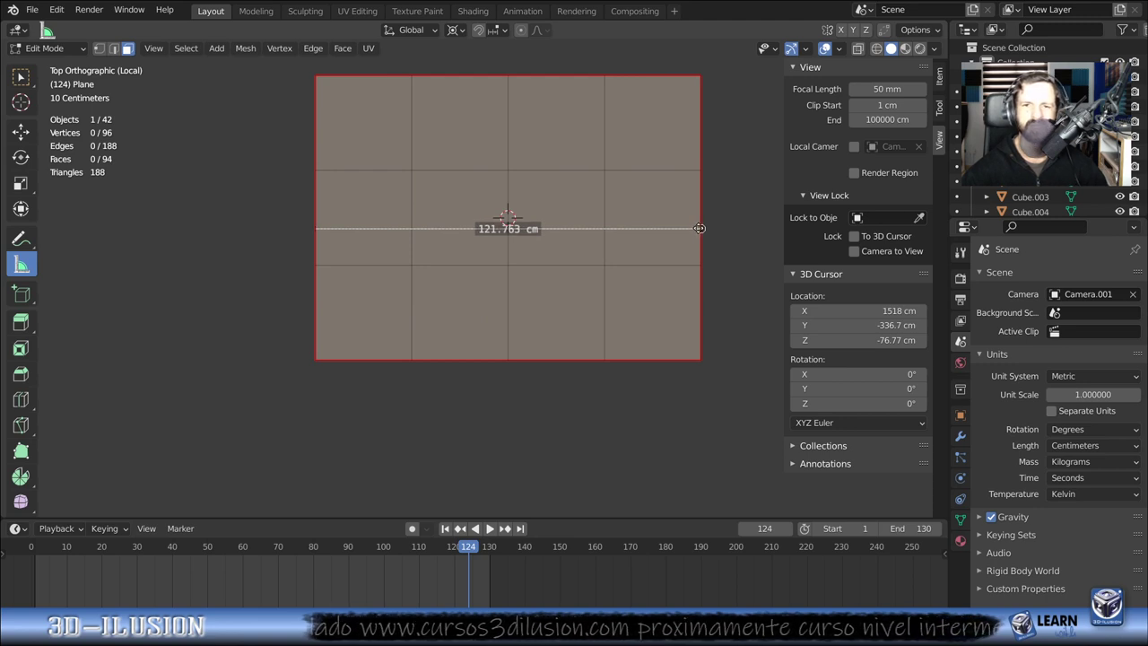
pyautogui.moveTo(700, 228)
pyautogui.mouseDown()
pyautogui.moveTo(600, 227)
pyautogui.moveTo(700, 227)
pyautogui.mouseUp()
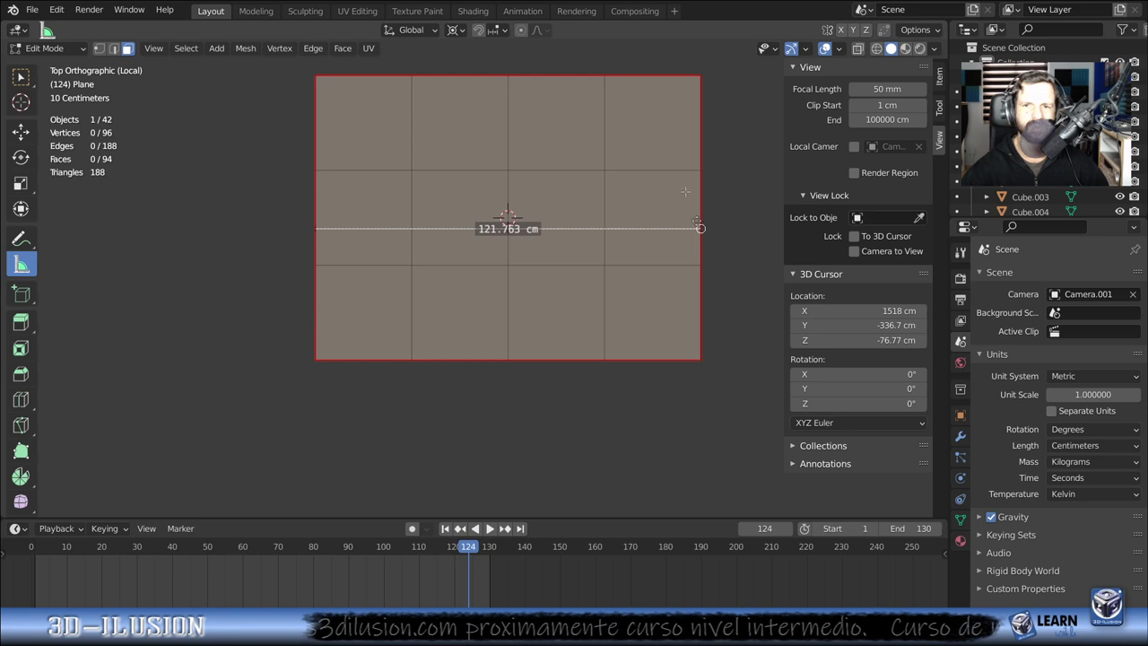
pyautogui.moveTo(671, 50); pyautogui.dragTo(734, 358)
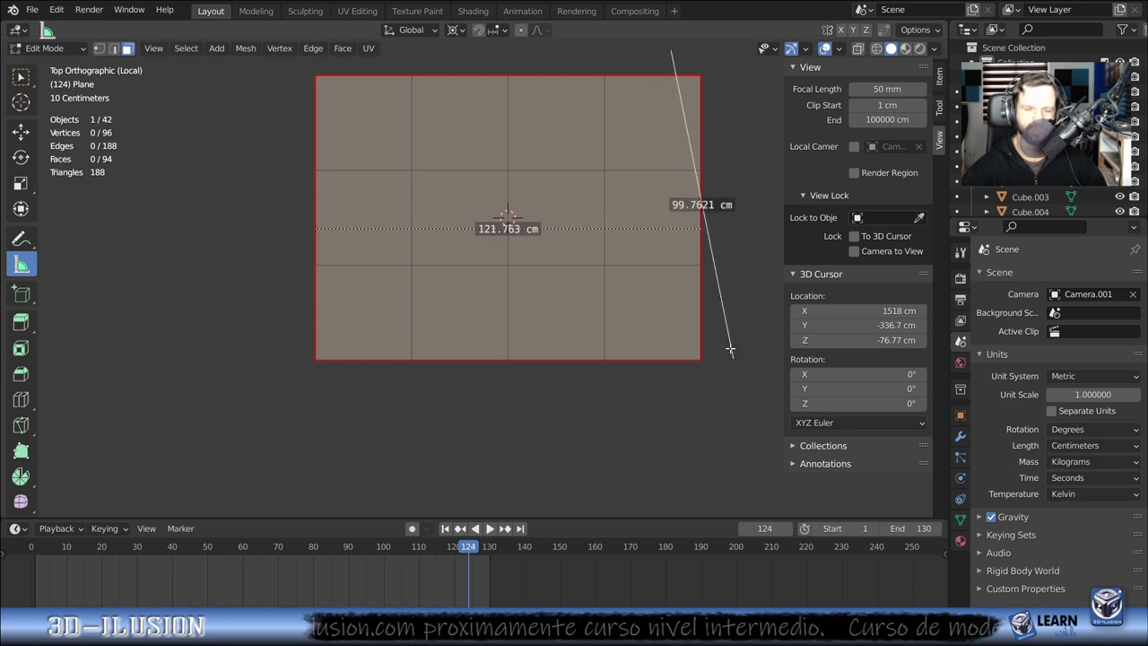
# - Select all of the plane and scale it narrower along X once more
pyautogui.press('a')
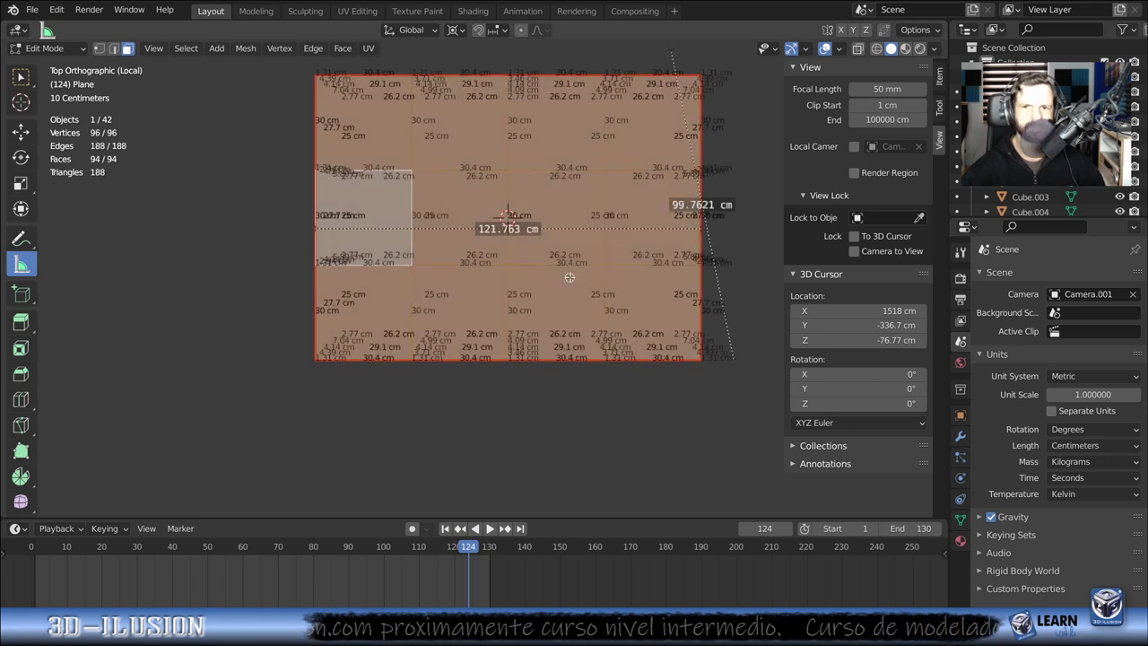
pyautogui.press('Tab')
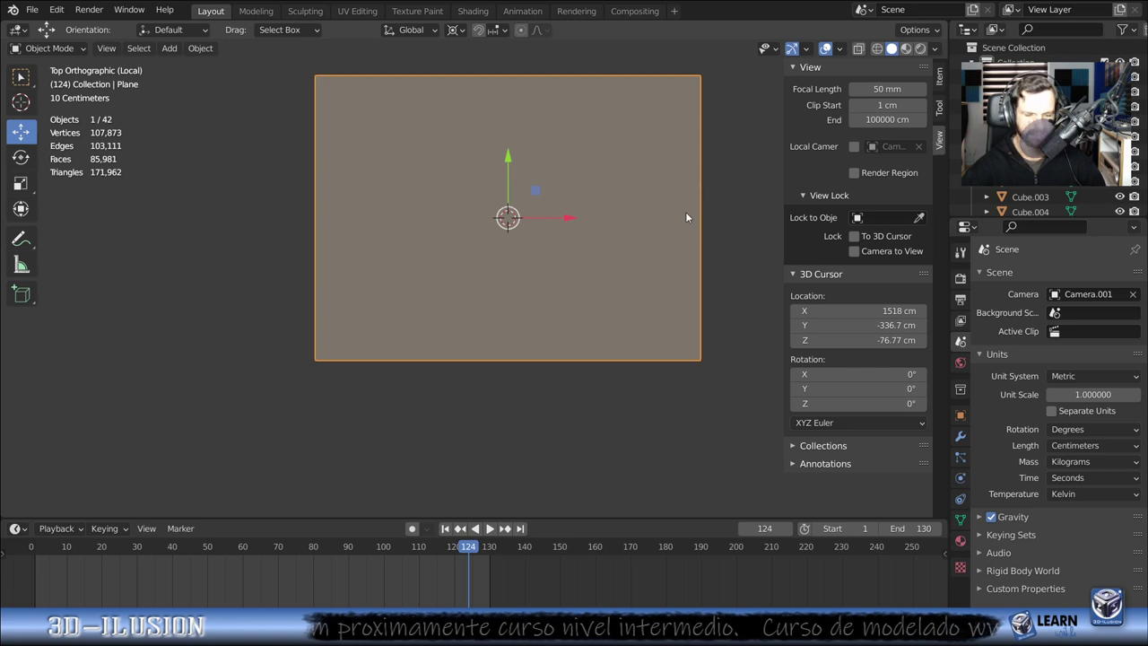
pyautogui.press('Tab')
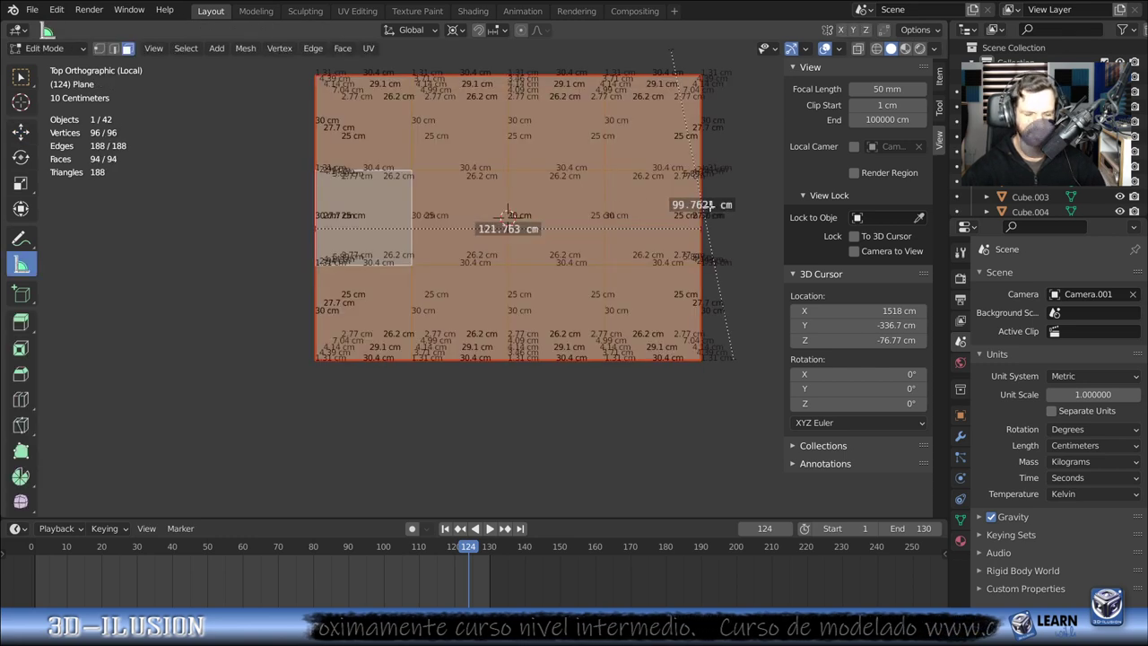
pyautogui.press('s')
pyautogui.press('x')
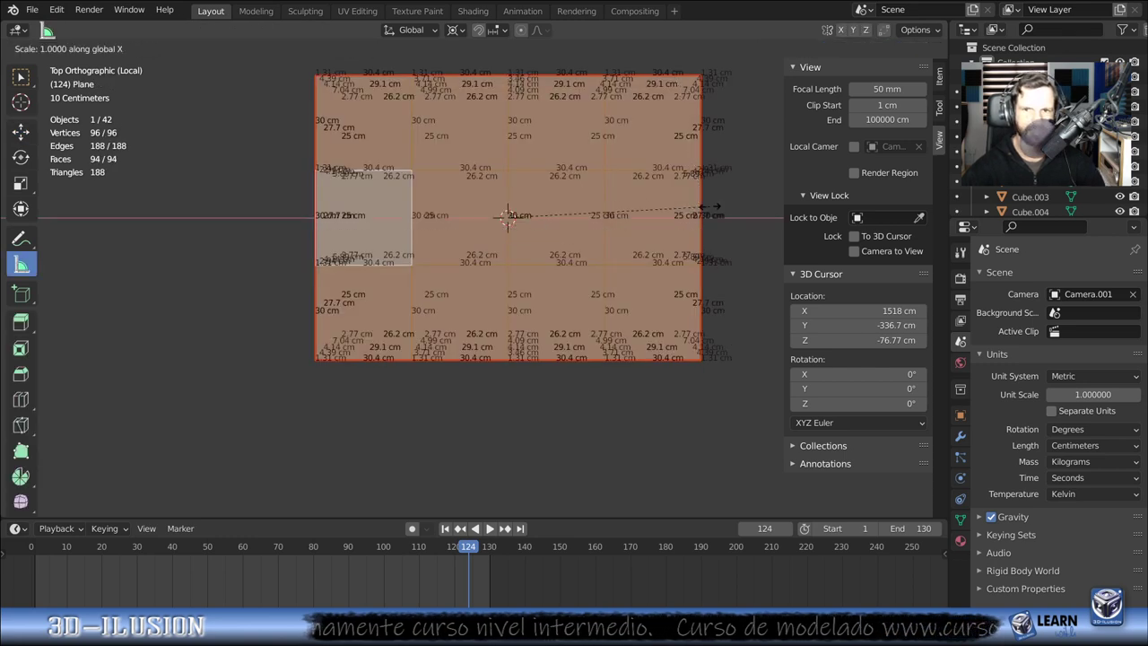
pyautogui.click(685, 205)
pyautogui.press('Tab')
pyautogui.press('Tab')
# - Measure the plane's new width edge to edge at about 107 cm and orbit to check it
pyautogui.moveTo(508, 228); pyautogui.dragTo(630, 228)
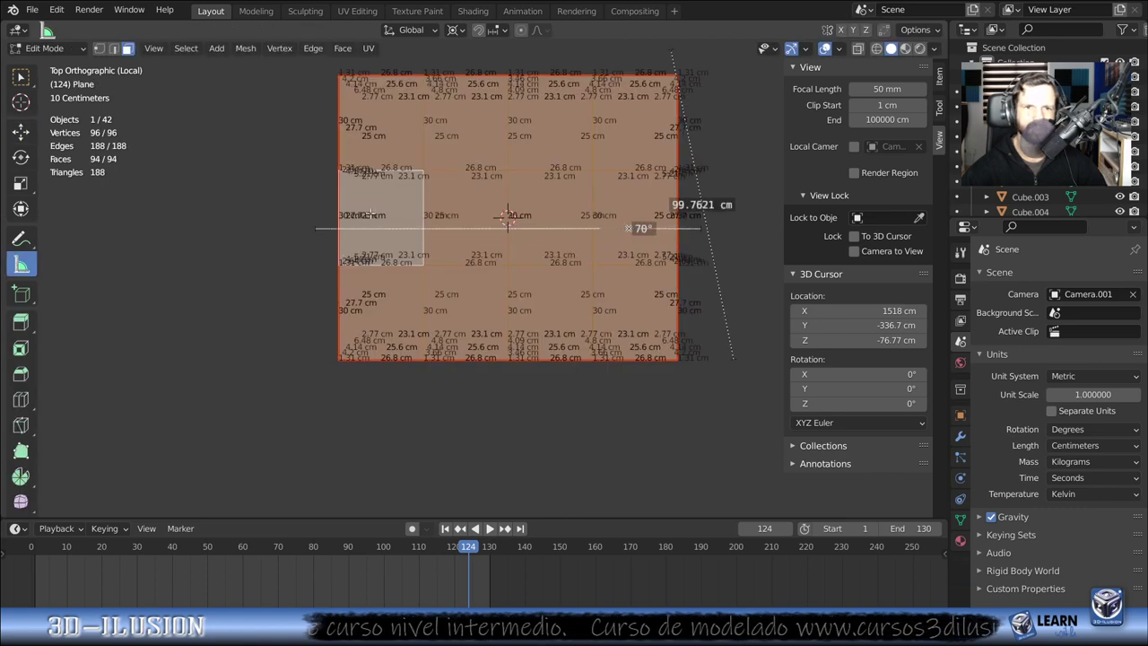
pyautogui.moveTo(318, 228)
pyautogui.mouseDown()
pyautogui.moveTo(331, 240)
pyautogui.moveTo(339, 228)
pyautogui.mouseUp()
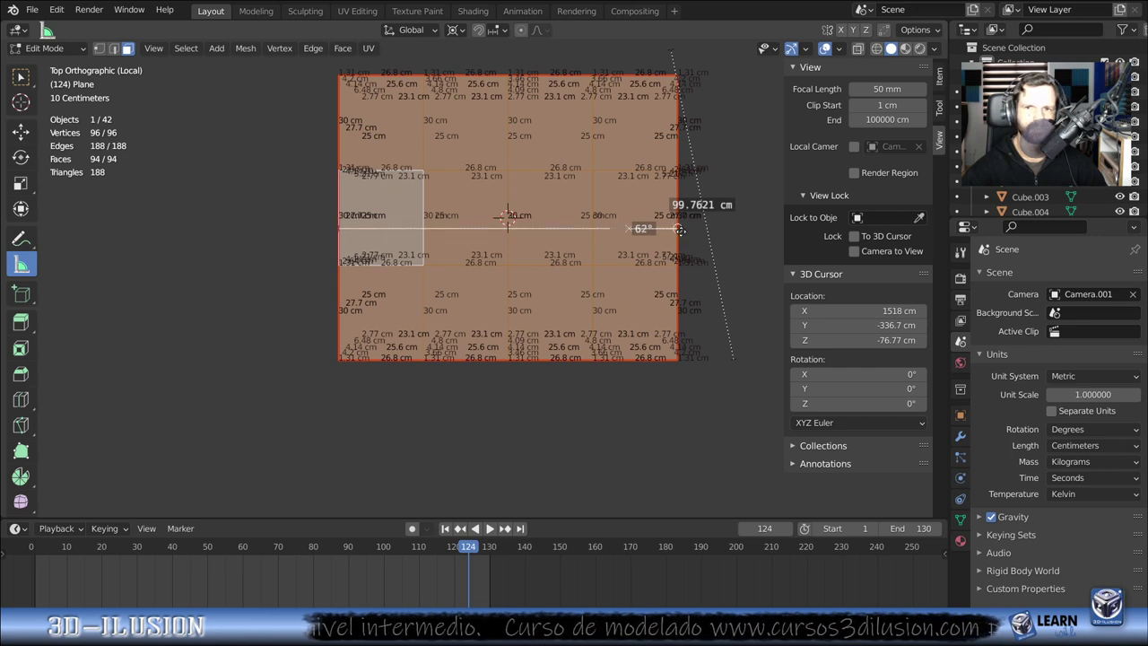
pyautogui.rightClick(693, 257)
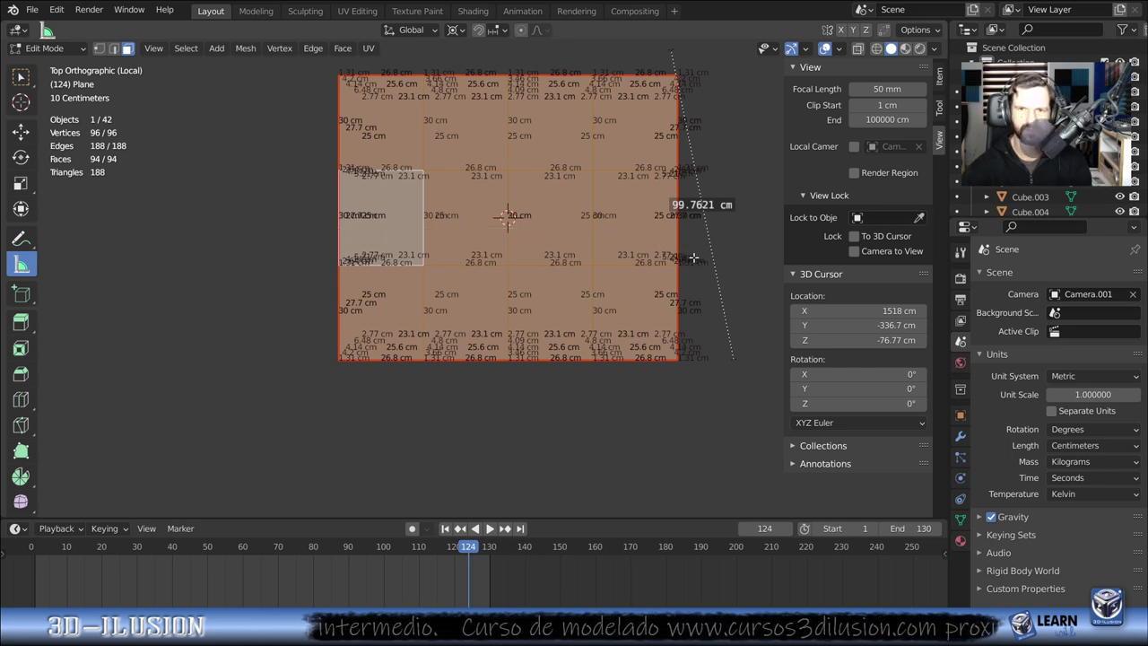
pyautogui.moveTo(337, 216); pyautogui.dragTo(673, 218)
pyautogui.moveTo(356, 216); pyautogui.dragTo(338, 217)
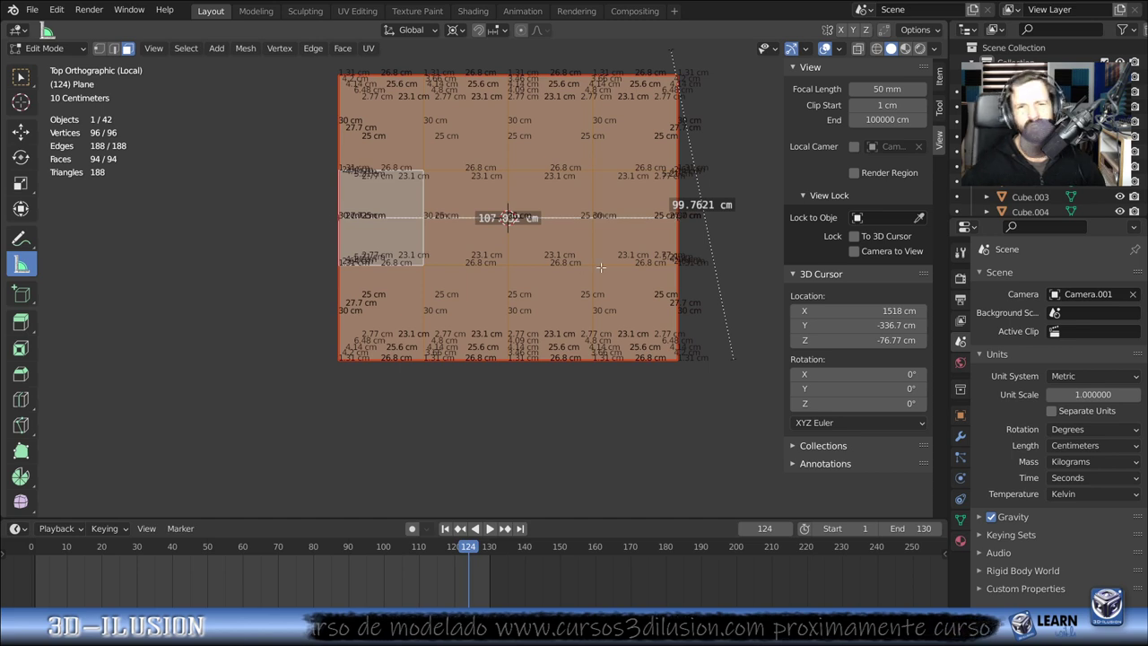
pyautogui.scroll(-1, 601, 267)
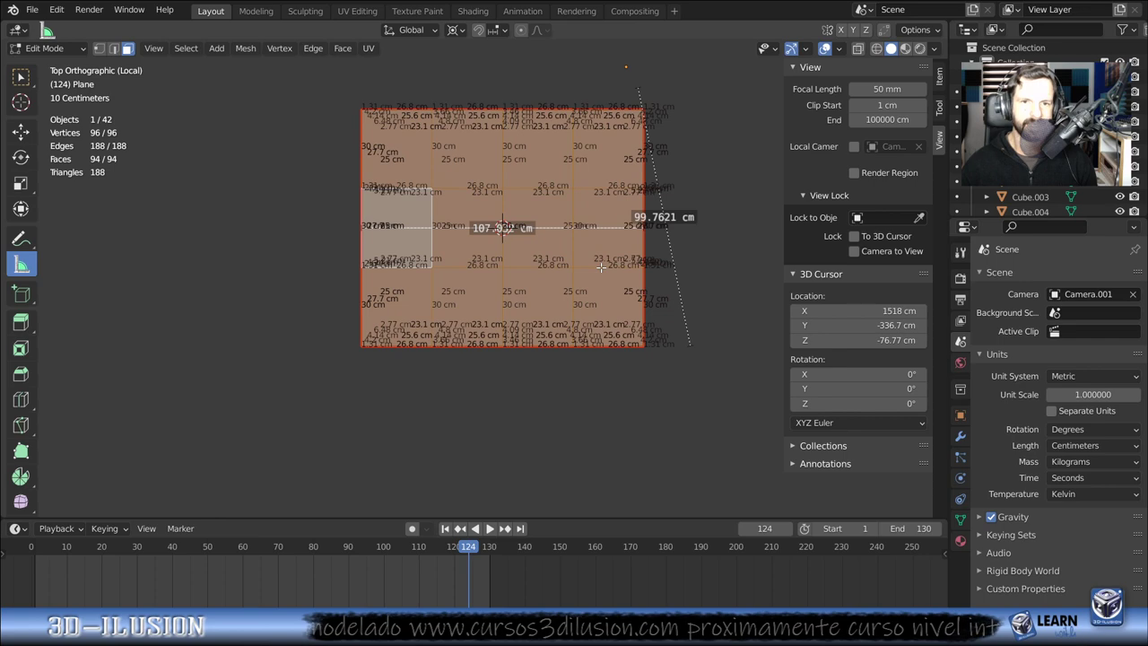
pyautogui.moveTo(600, 267); pyautogui.dragTo(412, 150, button='middle')
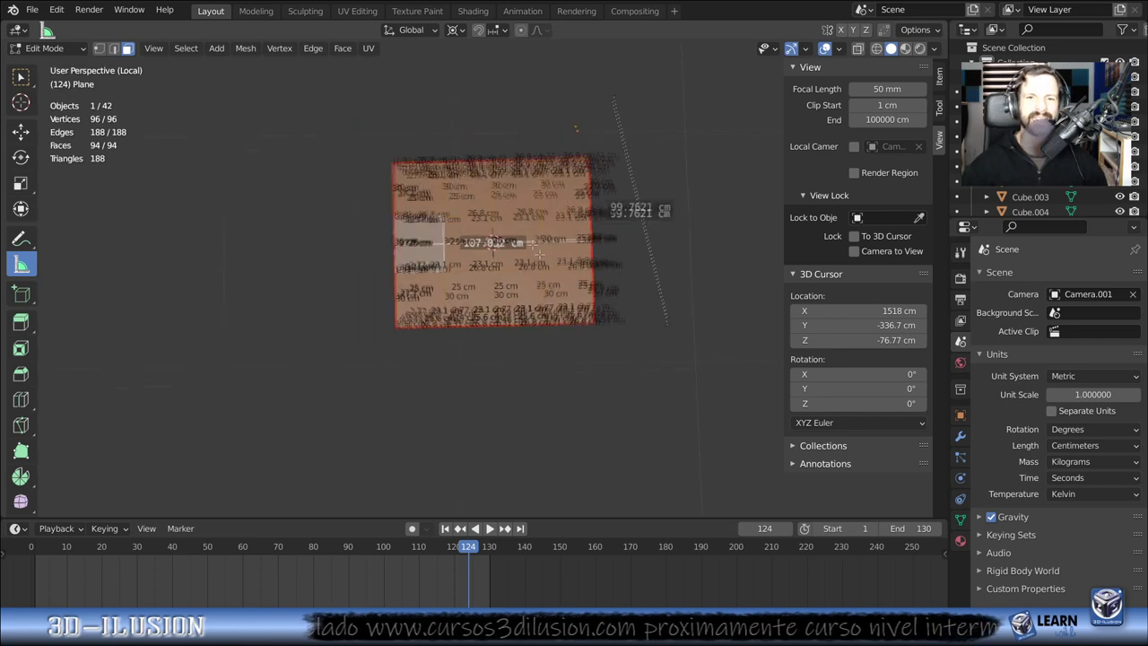
pyautogui.moveTo(412, 150); pyautogui.dragTo(445, 165, button='middle')
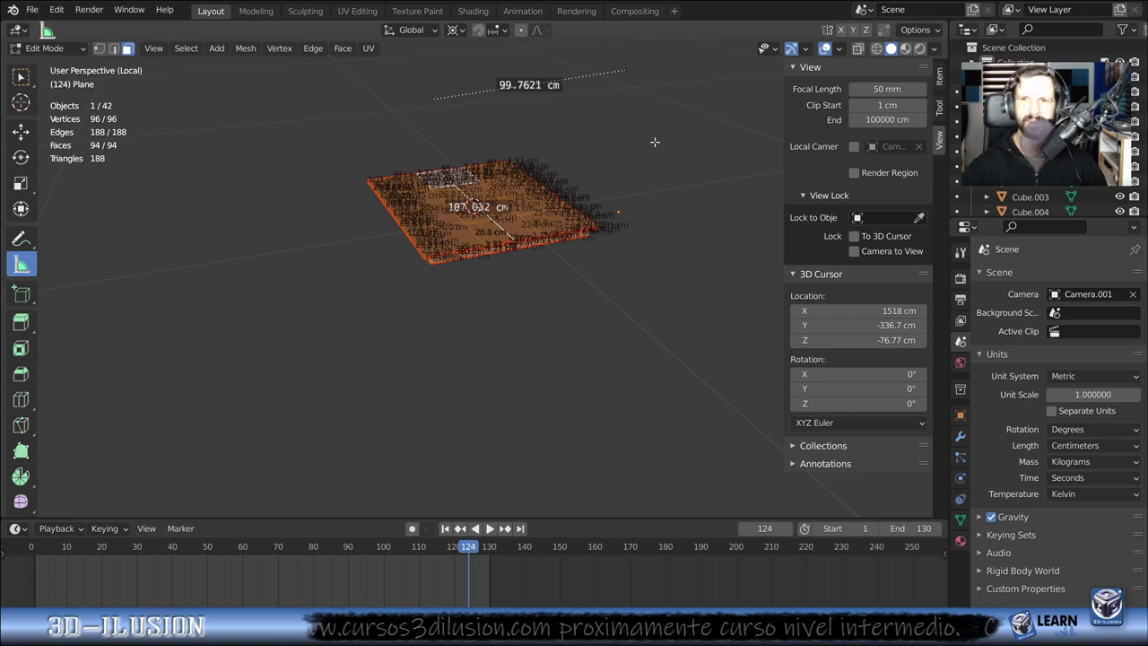
pyautogui.click(839, 49)
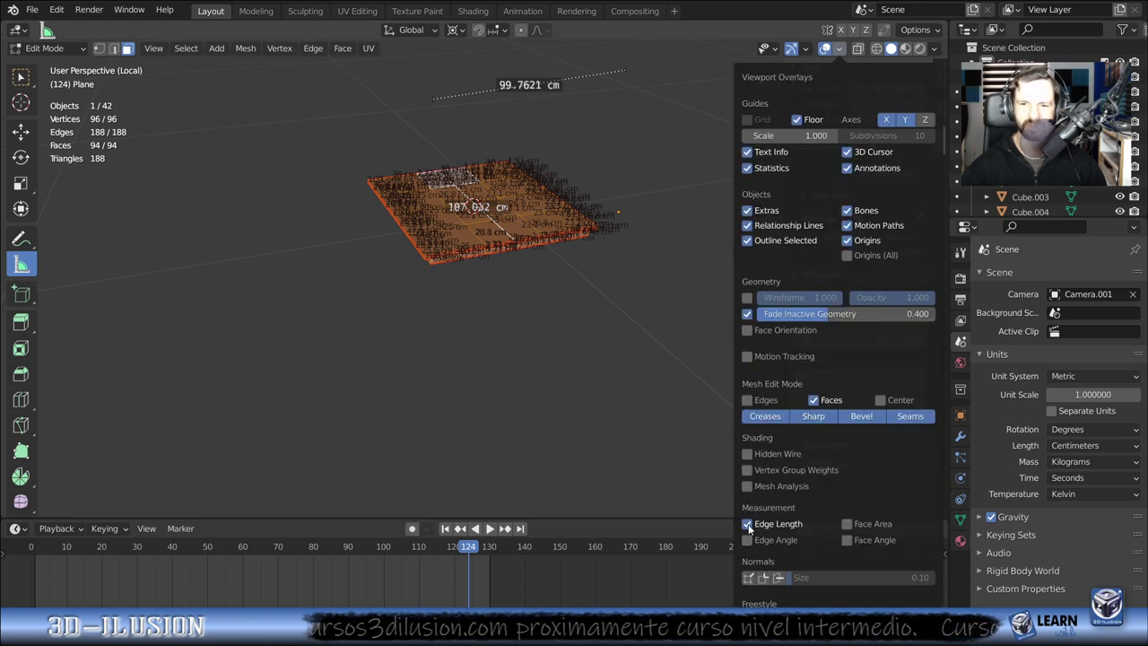
# - Turn off Edge Length labels, deselect all, delete the 99.7621 cm ruler and exit local view
pyautogui.click(748, 524)
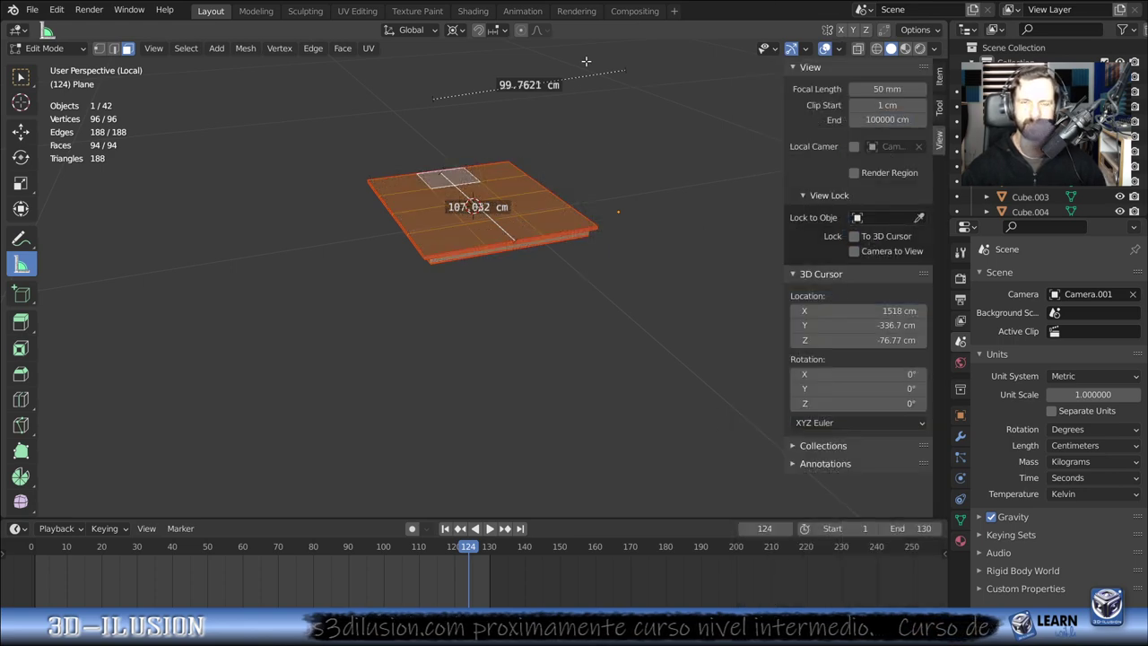
pyautogui.hotkey('alt', 'a')
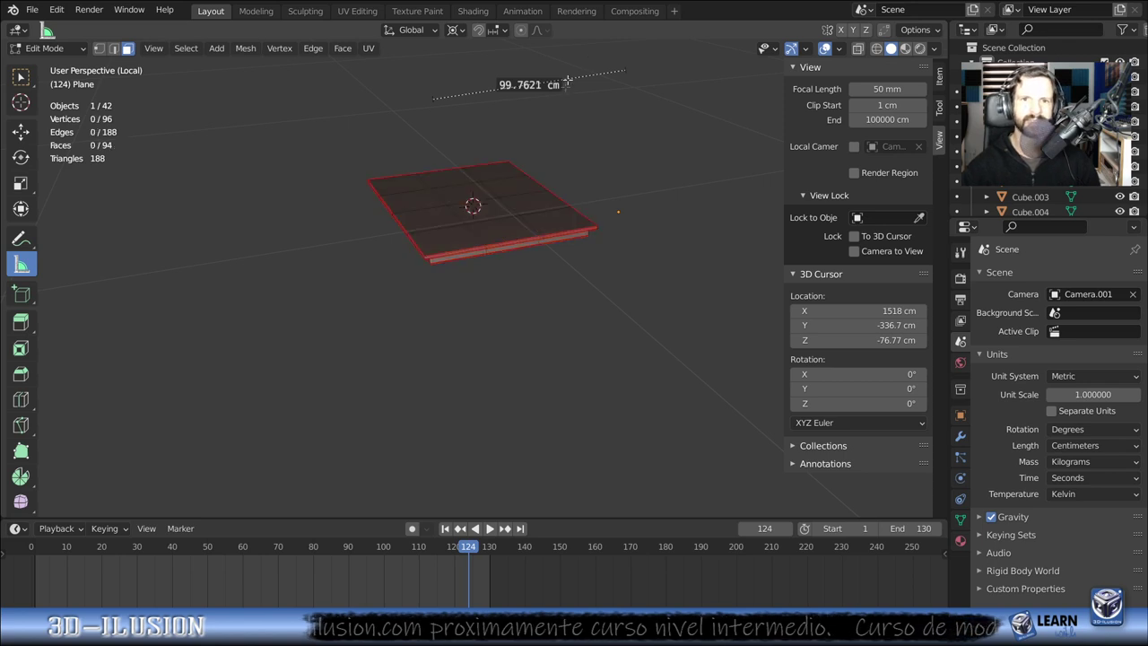
pyautogui.press('Tab')
pyautogui.press('Tab')
pyautogui.press('Delete')
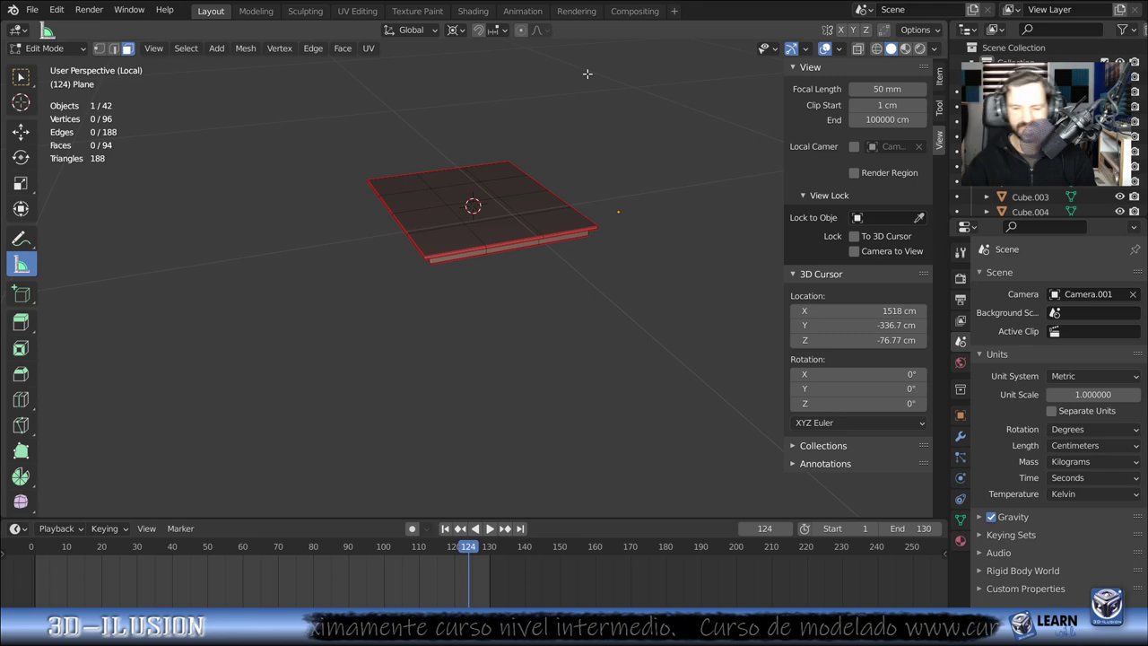
pyautogui.press('KP_Divide')
pyautogui.scroll(-2, 427, 279)
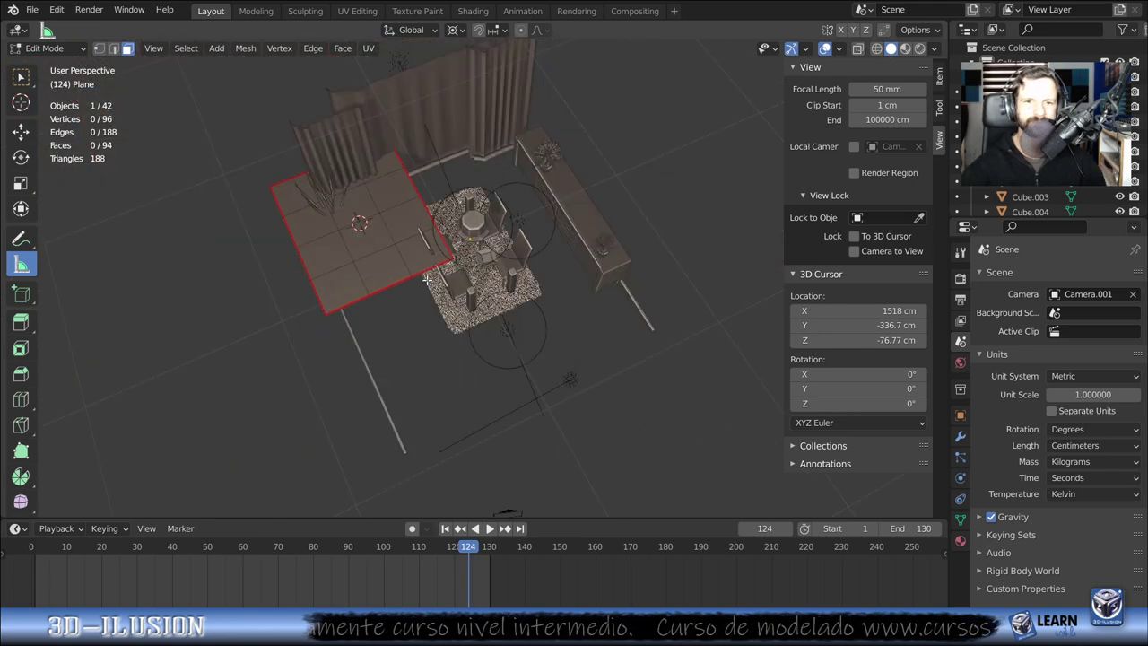
# - From top view, move the whole plane onto the dining table and return to Object Mode in camera view
pyautogui.press('KP_7')
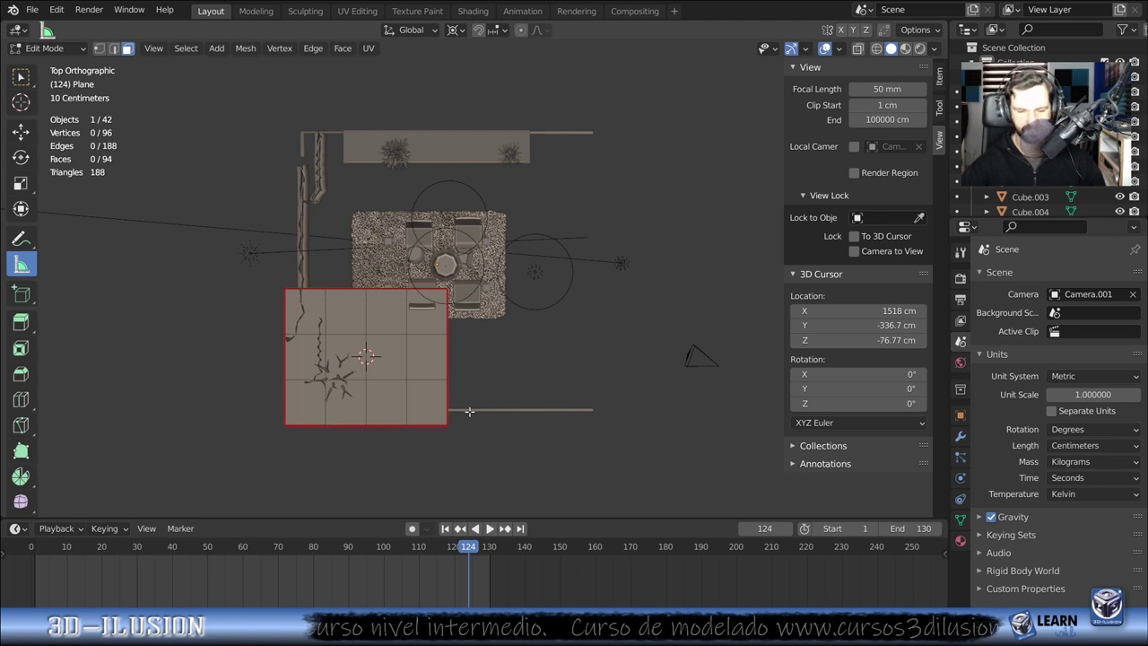
pyautogui.click(305, 361)
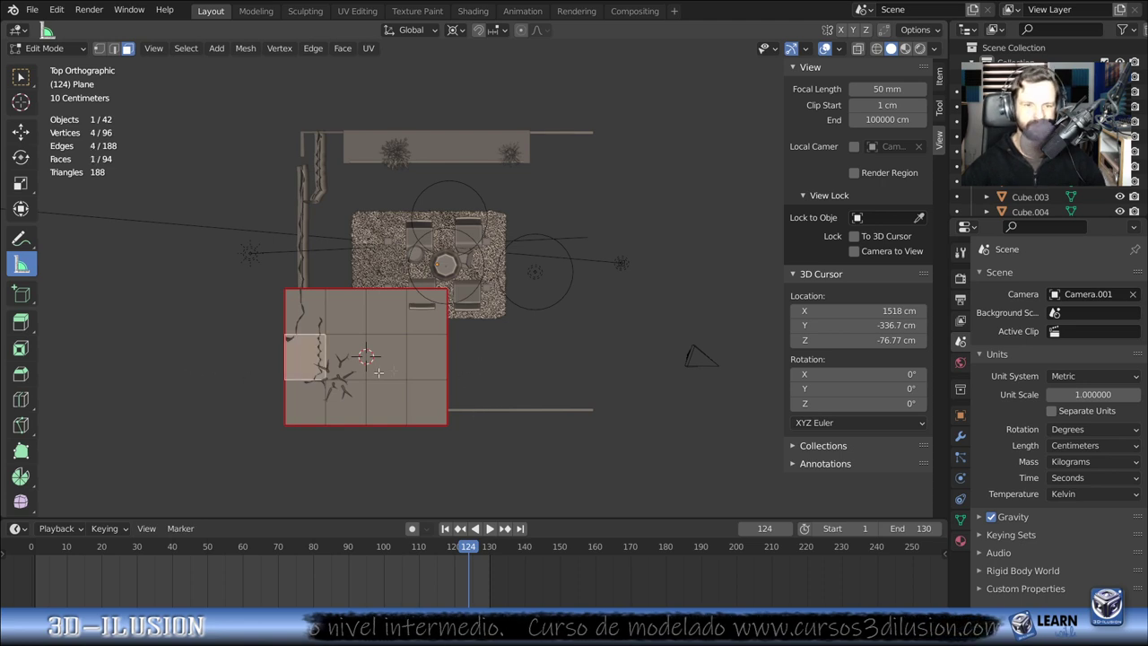
pyautogui.press('a')
pyautogui.press('g')
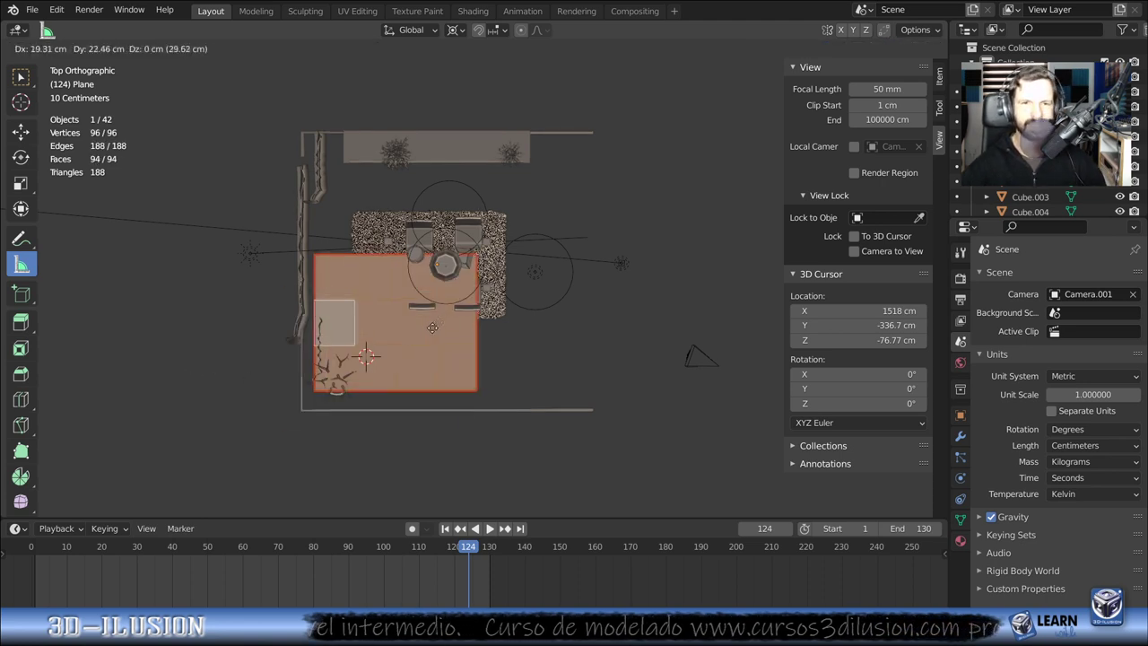
pyautogui.click(466, 286)
pyautogui.click(465, 285)
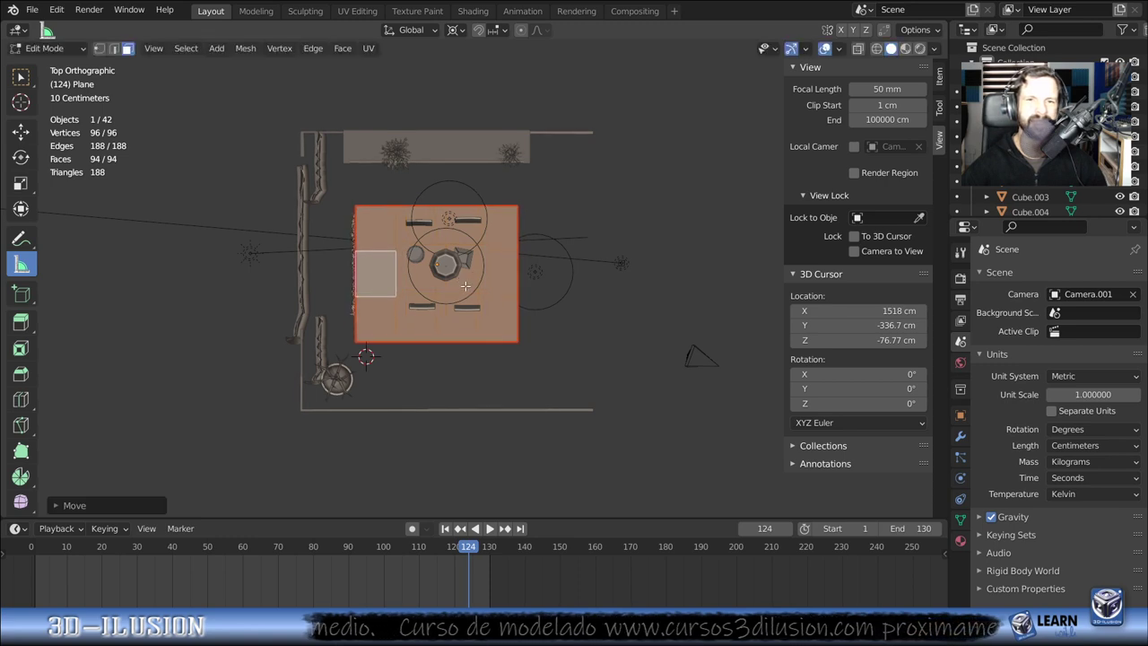
pyautogui.press('KP_0')
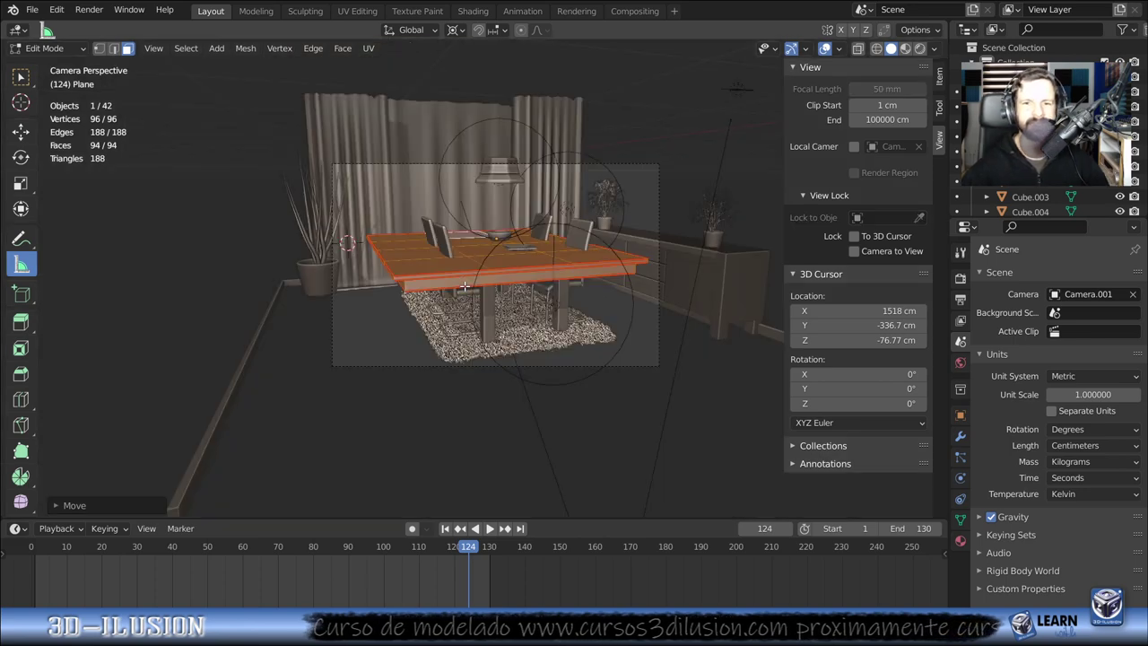
pyautogui.press('Tab')
pyautogui.hotkey('alt', 'a')
pyautogui.scroll(-1, 645, 305)
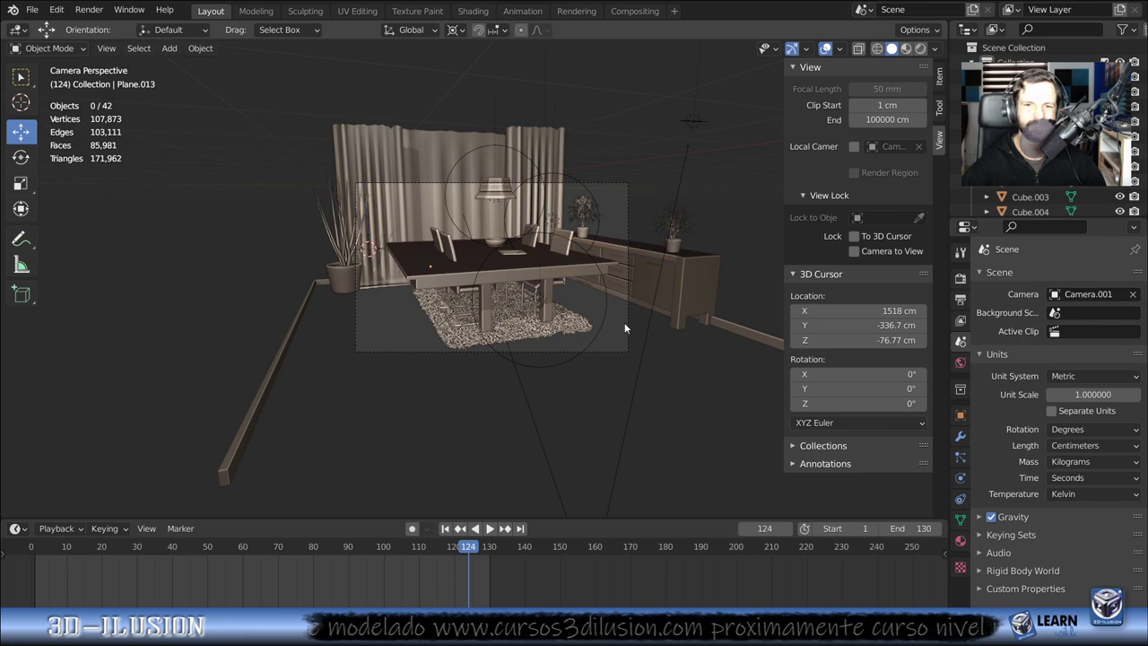
# - From a low front view, shift-select table legs and chair parts
pyautogui.moveTo(624, 322); pyautogui.dragTo(650, 340, button='middle')
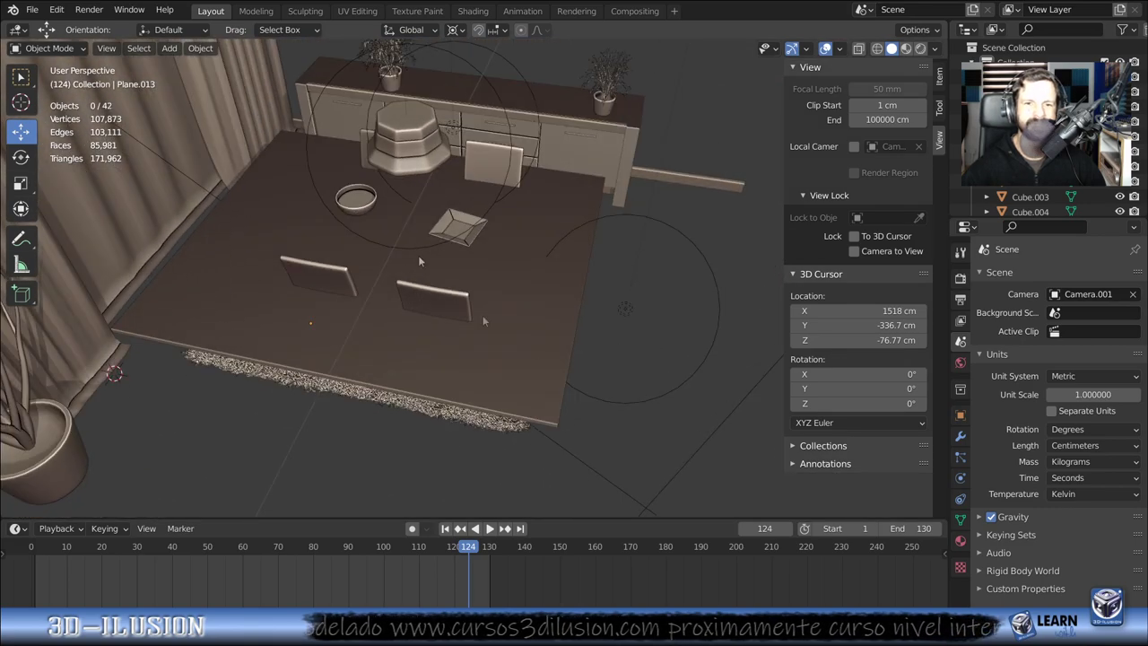
pyautogui.scroll(2, 551, 276)
pyautogui.scroll(-4, 551, 270)
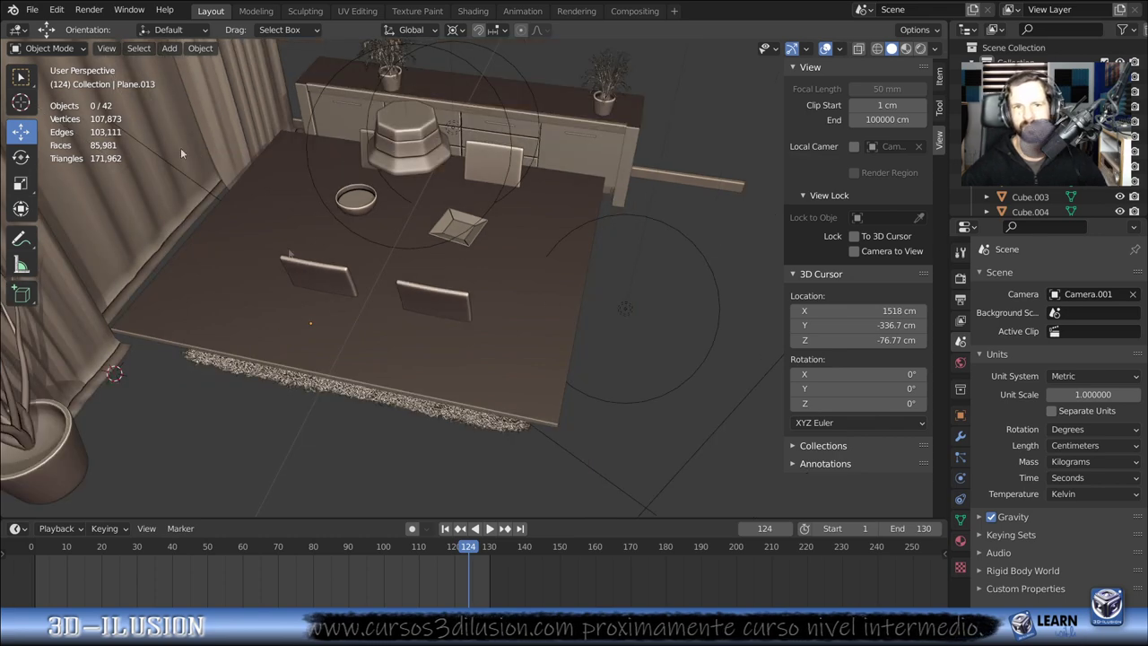
pyautogui.scroll(-1, 629, 302)
pyautogui.moveTo(628, 302); pyautogui.dragTo(441, 330, button='middle')
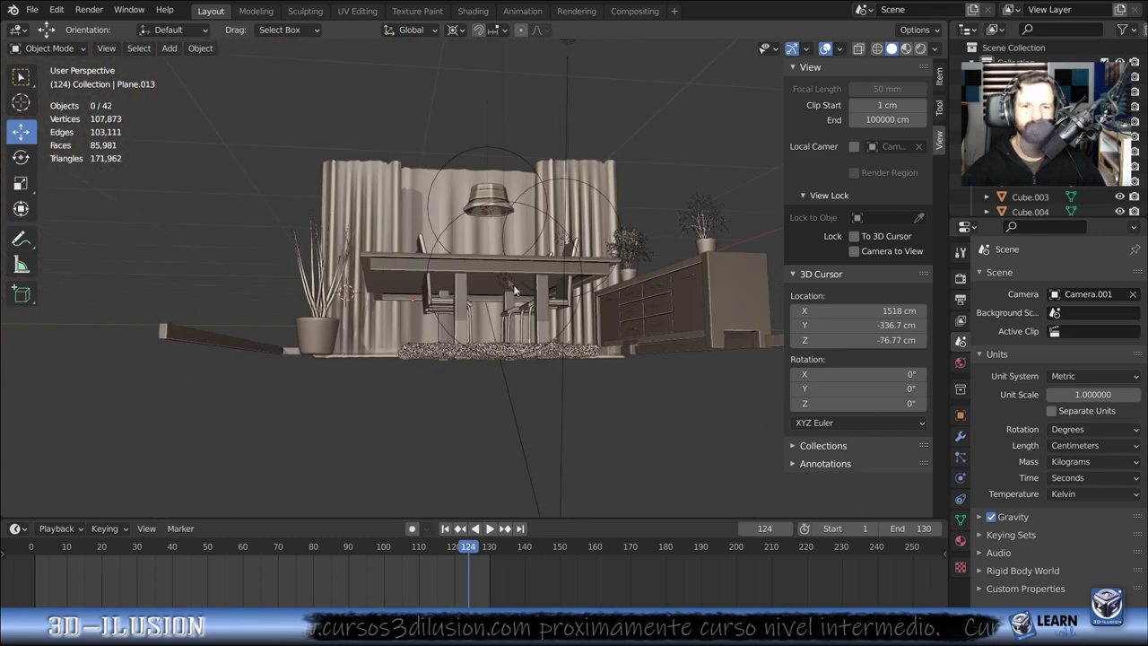
pyautogui.click(453, 323)
pyautogui.keyDown('shift'); pyautogui.click(435, 338); pyautogui.keyUp('shift')
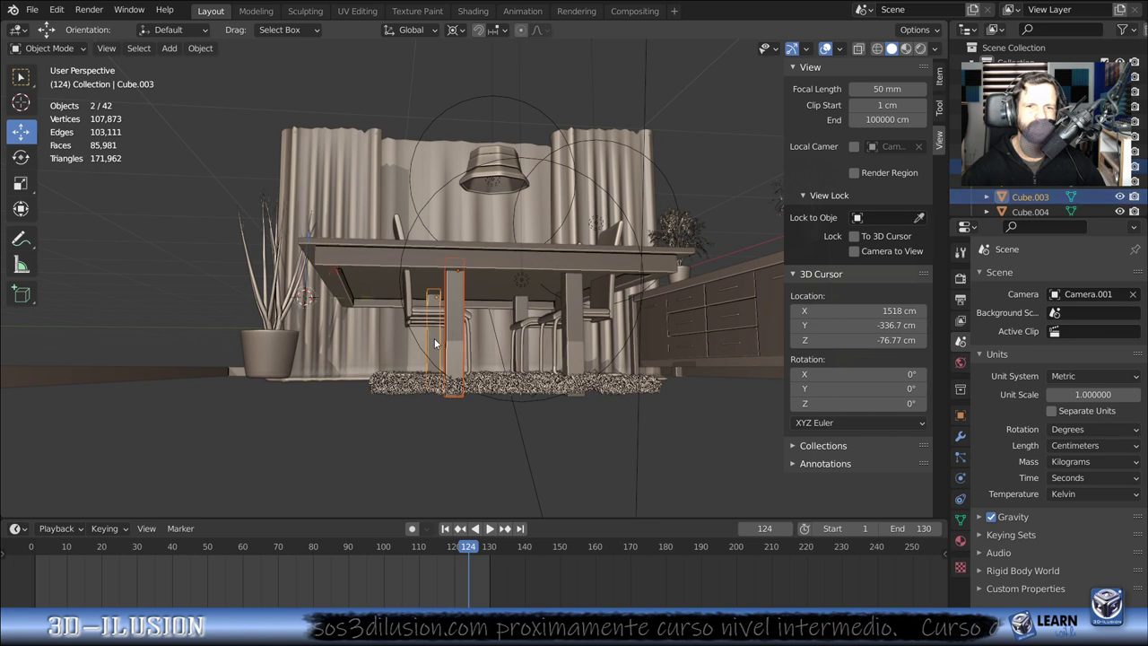
pyautogui.keyDown('shift'); pyautogui.click(550, 327); pyautogui.keyUp('shift')
pyautogui.keyDown('shift'); pyautogui.click(533, 325); pyautogui.keyUp('shift')
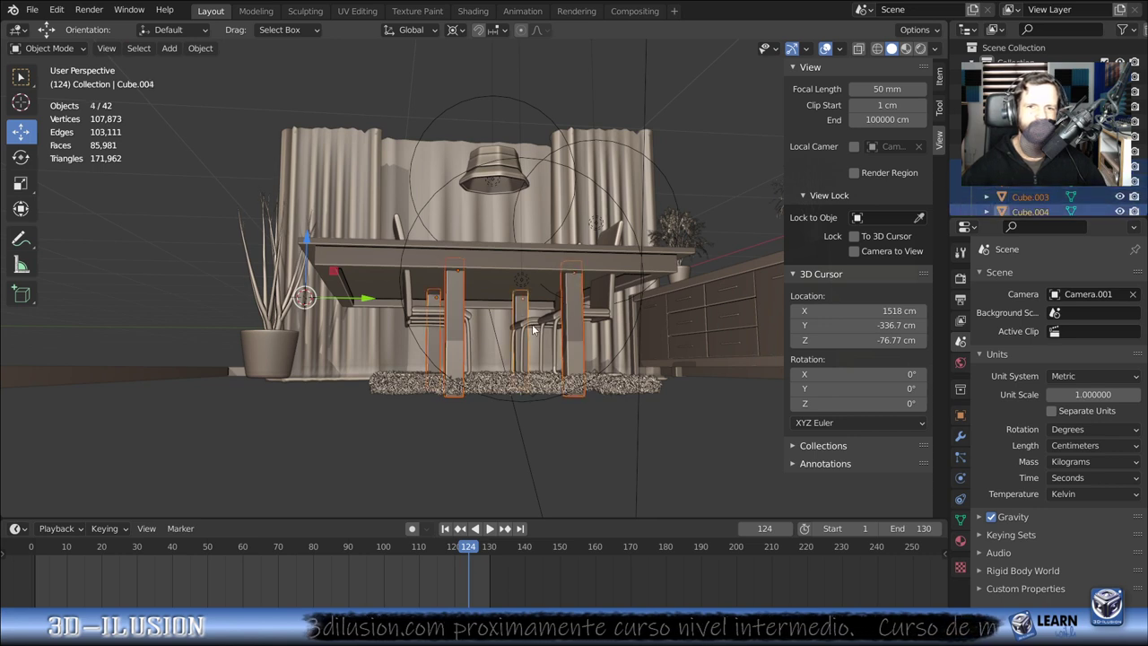
pyautogui.keyDown('shift'); pyautogui.click(527, 326); pyautogui.keyUp('shift')
pyautogui.keyDown('shift'); pyautogui.click(529, 330); pyautogui.keyUp('shift')
pyautogui.keyDown('shift'); pyautogui.click(554, 323); pyautogui.keyUp('shift')
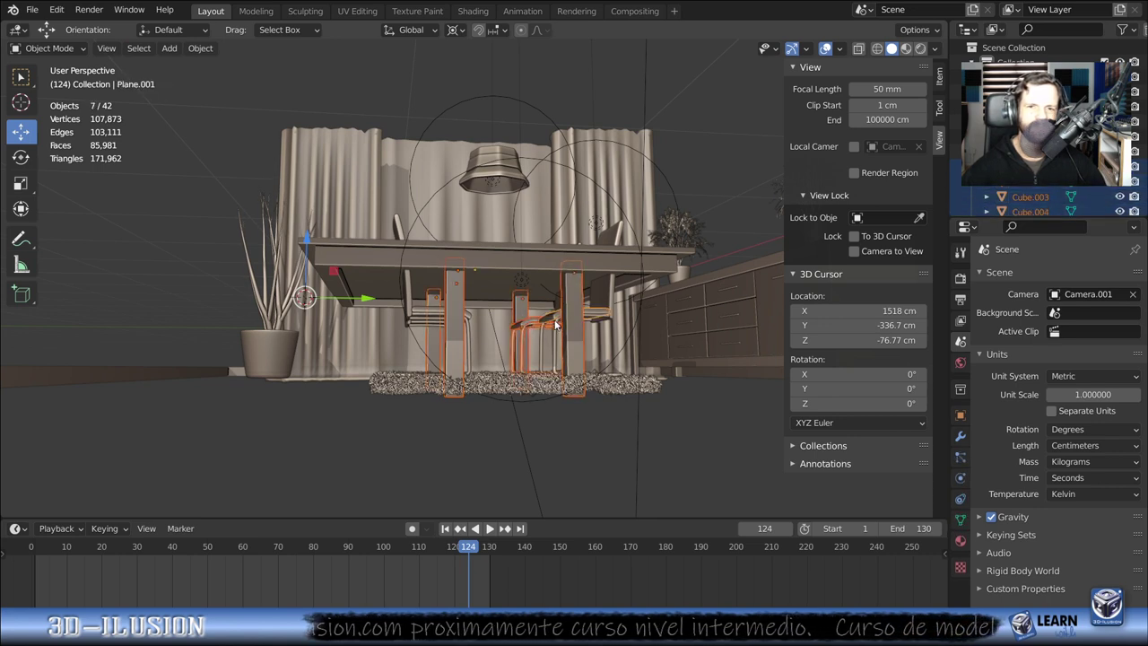
pyautogui.keyDown('shift'); pyautogui.click(554, 335); pyautogui.keyUp('shift')
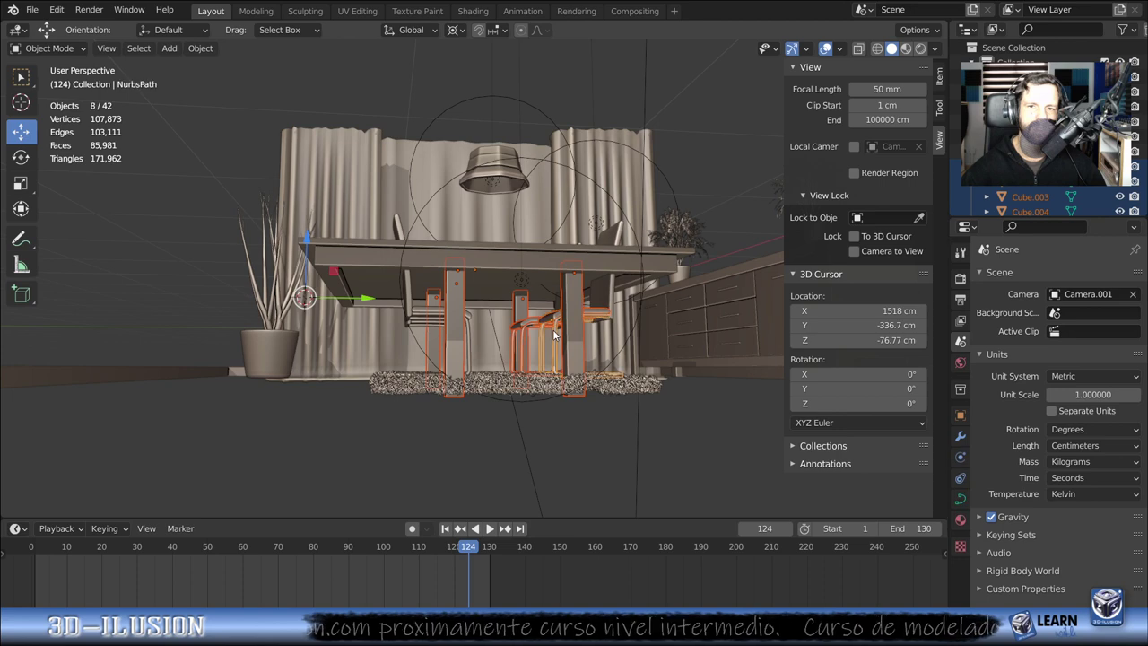
pyautogui.keyDown('shift'); pyautogui.click(414, 312); pyautogui.keyUp('shift')
pyautogui.moveTo(414, 312); pyautogui.dragTo(574, 330, button='middle')
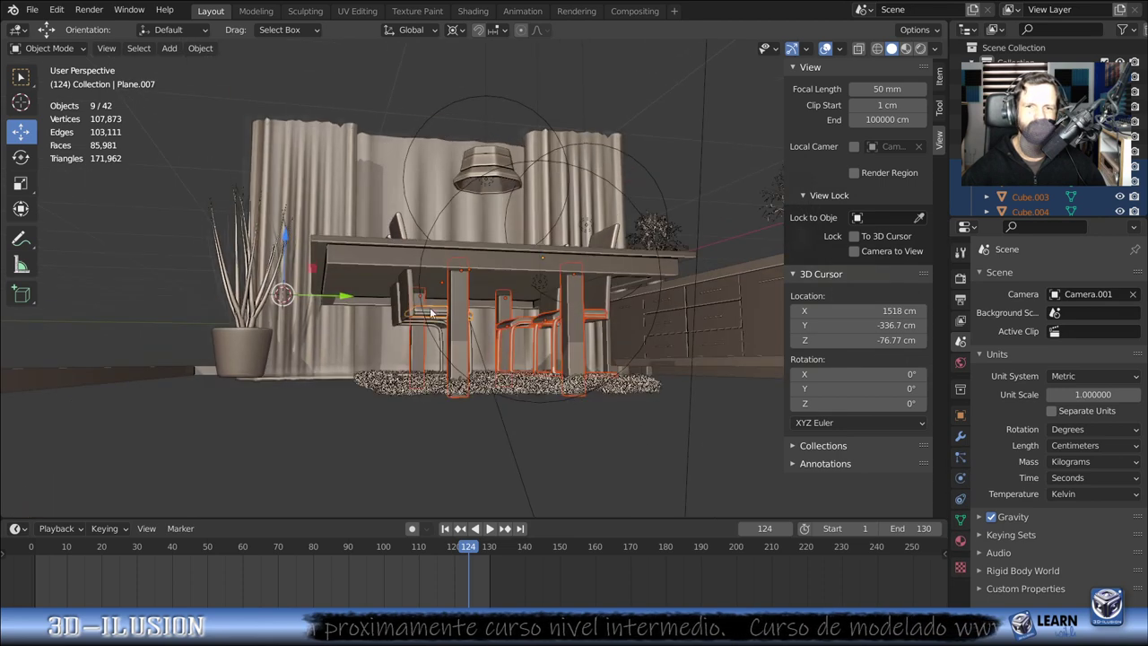
# - Select the right chair, table top, frame and all legs, and isolate them in local view
pyautogui.click(547, 309)
pyautogui.keyDown('shift'); pyautogui.click(551, 328); pyautogui.keyUp('shift')
pyautogui.keyDown('shift'); pyautogui.click(578, 287); pyautogui.keyUp('shift')
pyautogui.keyDown('shift'); pyautogui.click(462, 364); pyautogui.keyUp('shift')
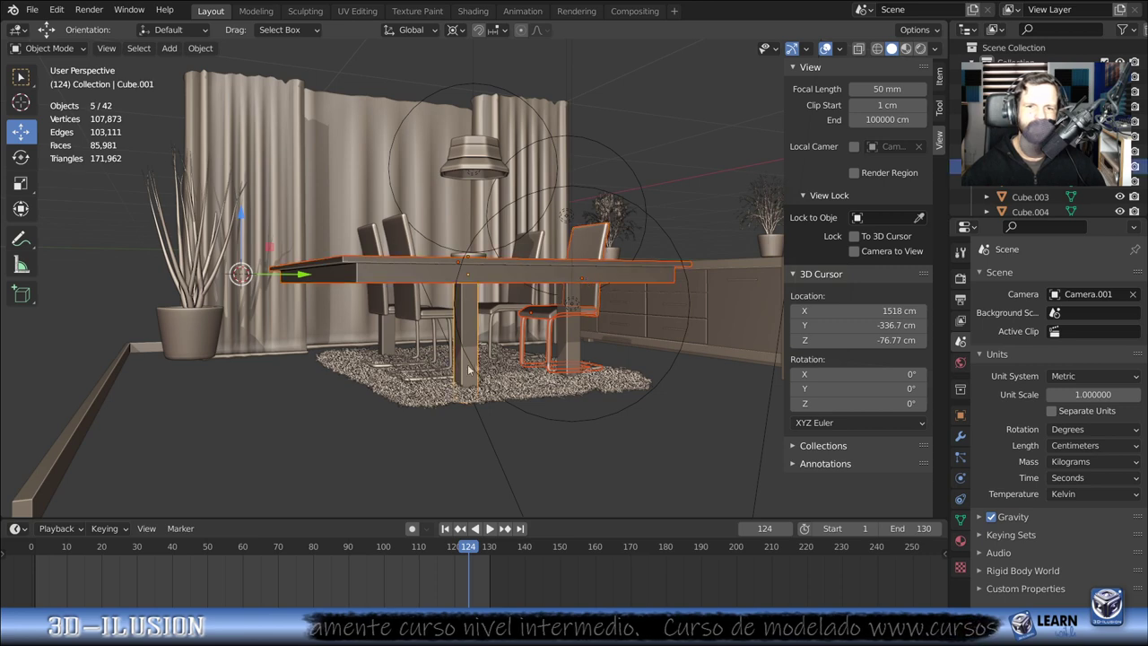
pyautogui.keyDown('shift'); pyautogui.click(453, 334); pyautogui.keyUp('shift')
pyautogui.keyDown('shift'); pyautogui.click(422, 336); pyautogui.keyUp('shift')
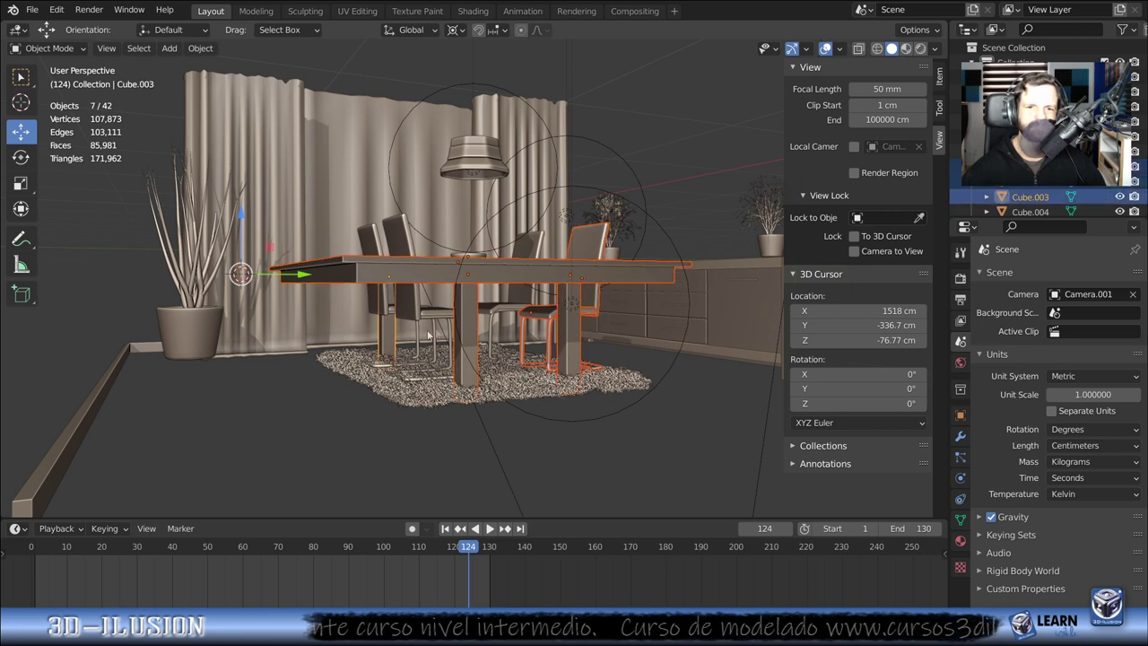
pyautogui.moveTo(480, 328); pyautogui.dragTo(470, 338, button='middle')
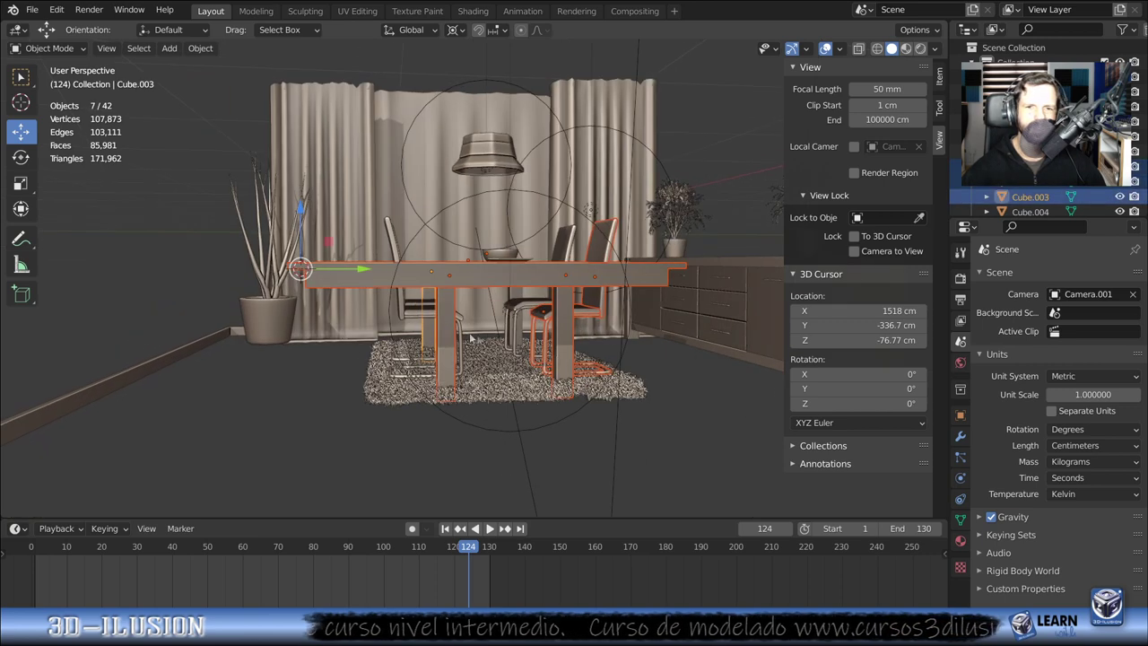
pyautogui.keyDown('shift'); pyautogui.click(517, 294); pyautogui.keyUp('shift')
pyautogui.press('KP_Divide')
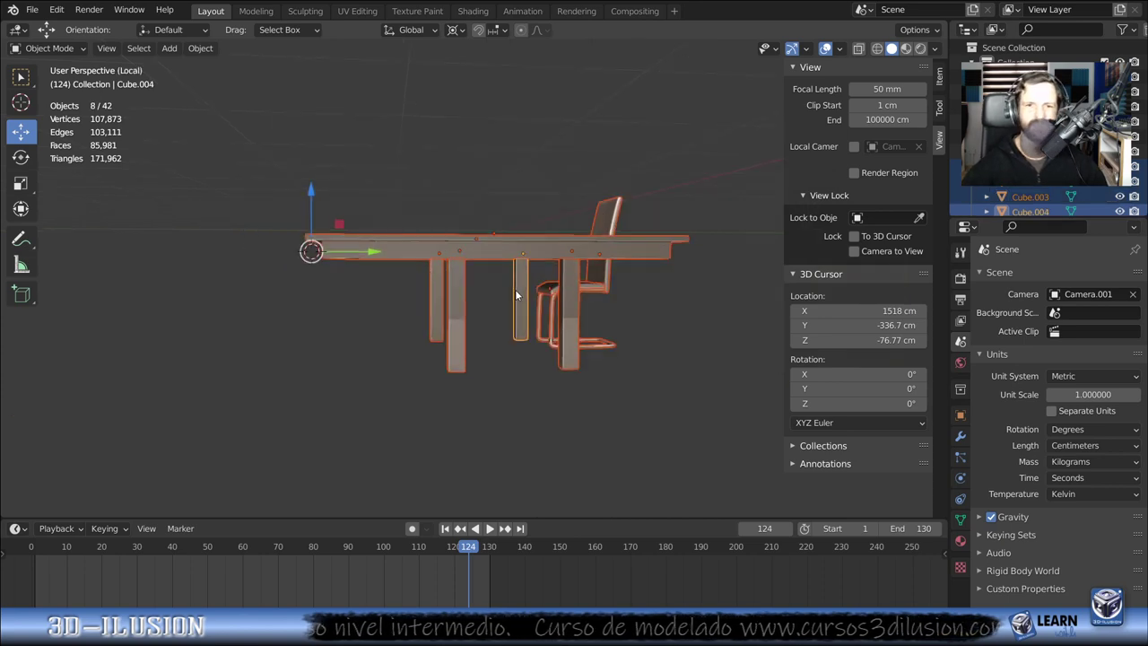
# - Select the chair seat, frame and back and slide the chair 36.6 cm away from the table
pyautogui.moveTo(480, 303)
pyautogui.mouseDown(button='middle')
pyautogui.moveTo(480, 436)
pyautogui.moveTo(546, 379)
pyautogui.moveTo(559, 346)
pyautogui.moveTo(535, 297)
pyautogui.moveTo(446, 312)
pyautogui.moveTo(395, 274)
pyautogui.mouseUp(button='middle')
pyautogui.scroll(2, 558, 346)
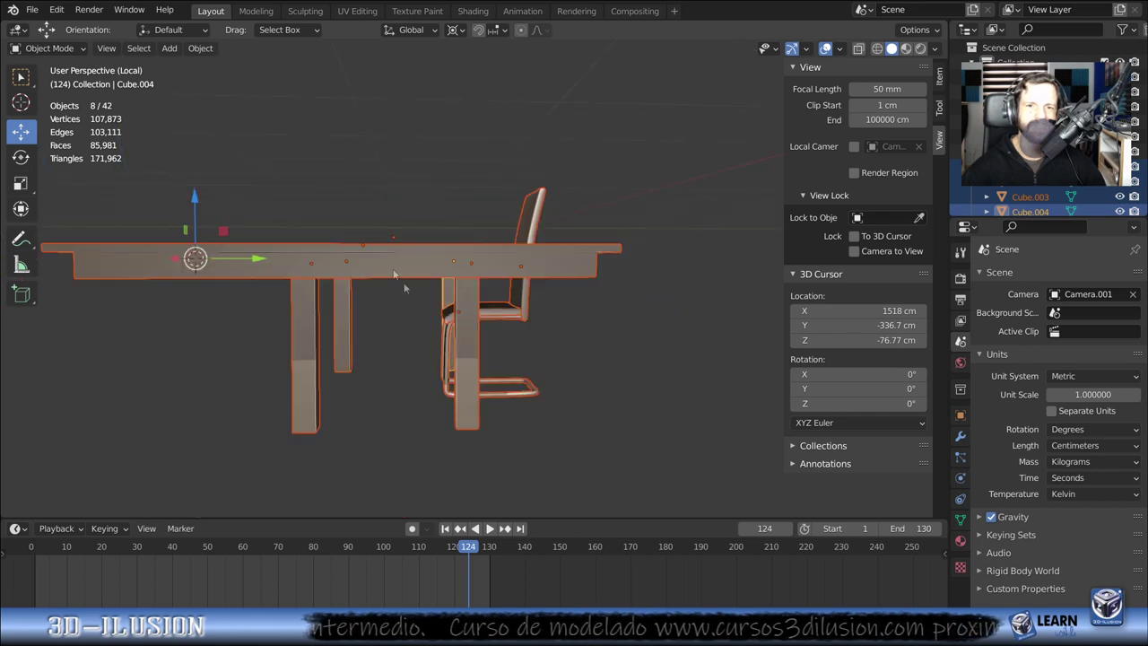
pyautogui.click(505, 313)
pyautogui.keyDown('shift'); pyautogui.click(514, 312); pyautogui.keyUp('shift')
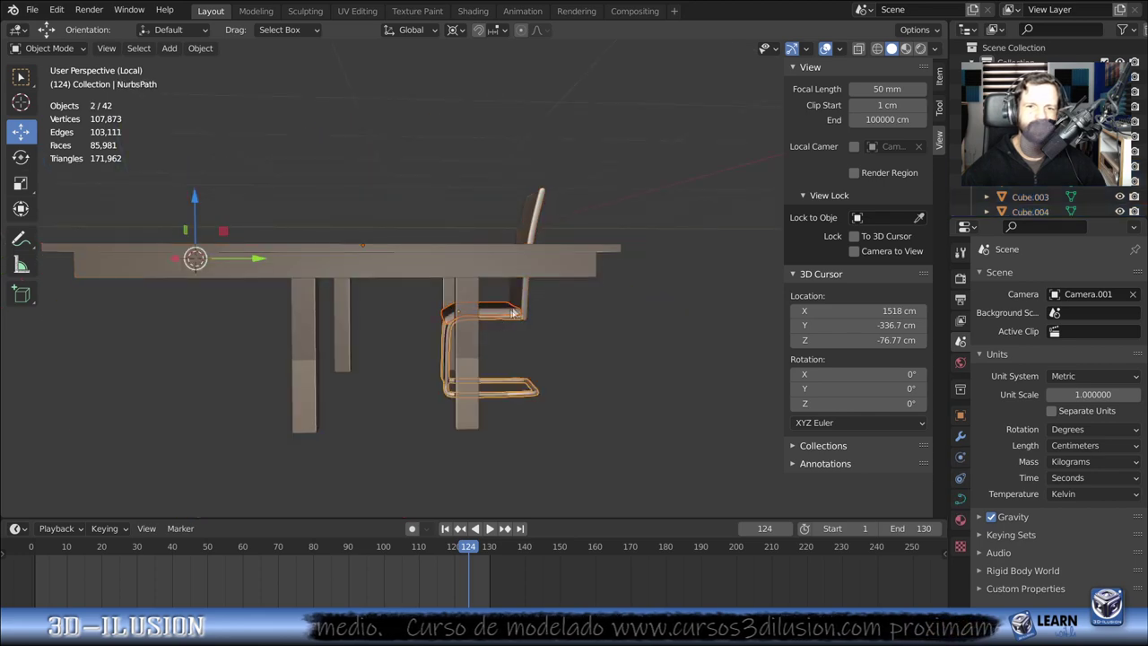
pyautogui.keyDown('shift'); pyautogui.click(524, 291); pyautogui.keyUp('shift')
pyautogui.moveTo(245, 258); pyautogui.dragTo(422, 260)
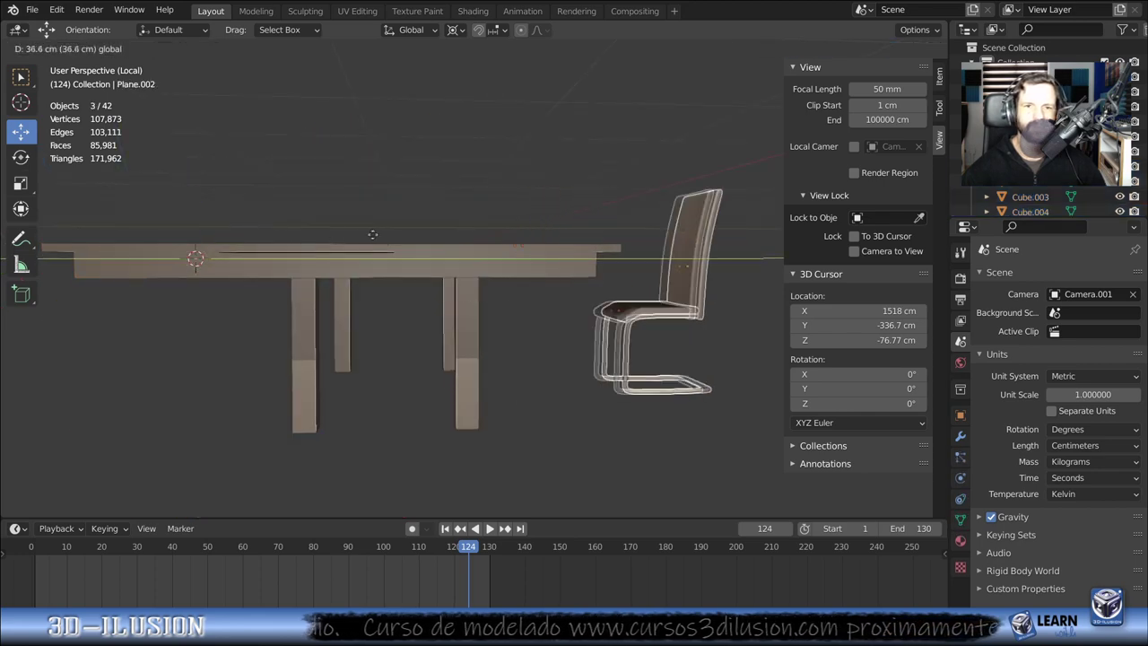
pyautogui.scroll(-3, 421, 260)
pyautogui.moveTo(417, 269)
pyautogui.mouseDown(button='middle')
pyautogui.moveTo(414, 400)
pyautogui.moveTo(549, 432)
pyautogui.moveTo(538, 380)
pyautogui.moveTo(440, 183)
pyautogui.moveTo(440, 260)
pyautogui.mouseUp(button='middle')
# - Move a table leg outward along Y, then select it with two more legs
pyautogui.press('Tab')
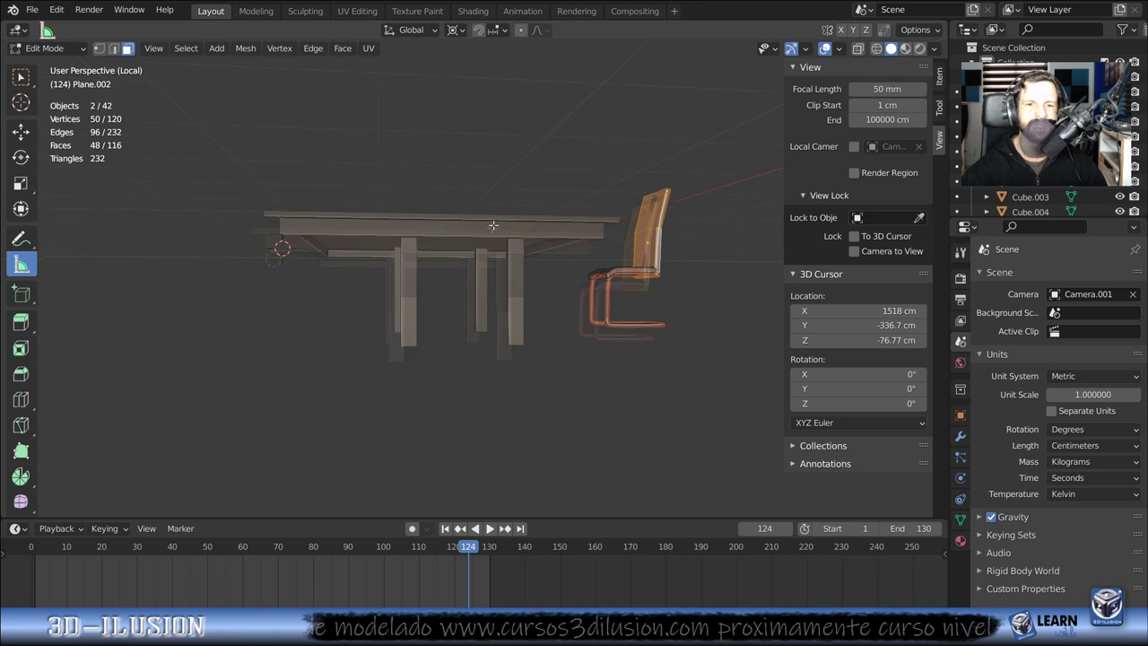
pyautogui.hotkey('alt', 'a')
pyautogui.press('Tab')
pyautogui.click(408, 275)
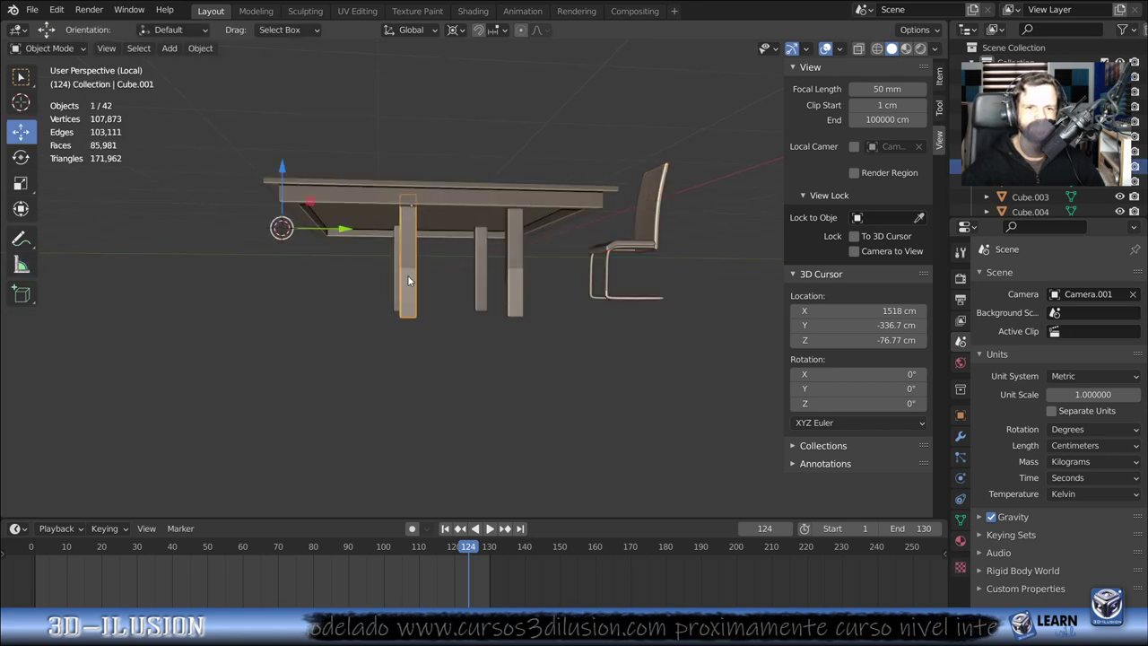
pyautogui.press('g')
pyautogui.press('y')
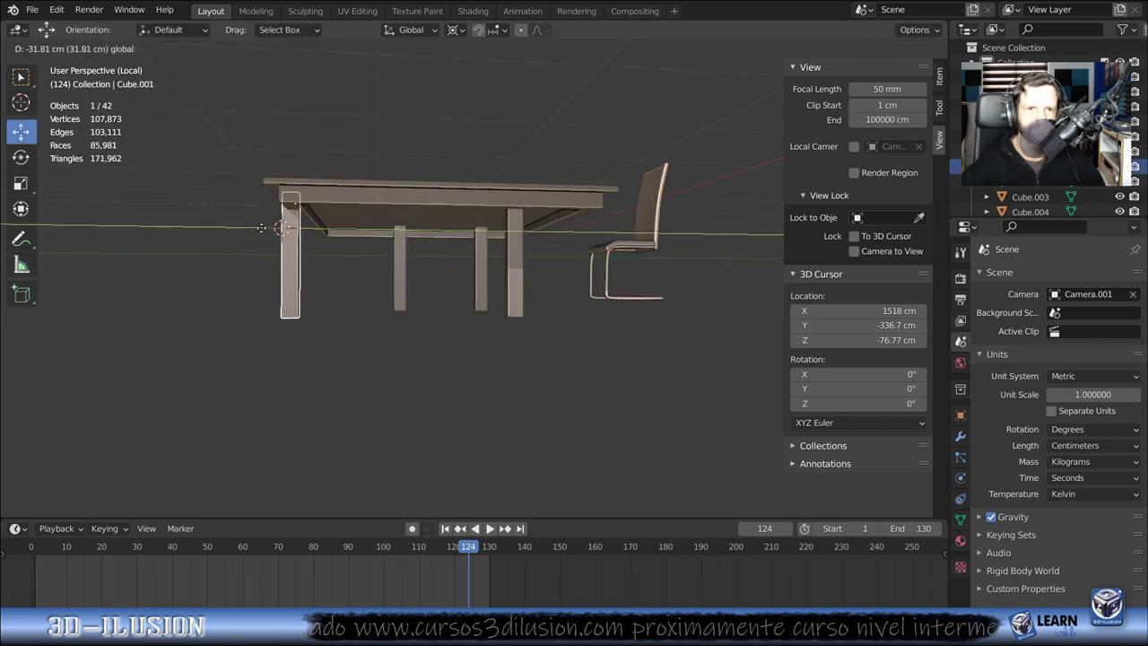
pyautogui.press('Return')
pyautogui.moveTo(377, 212)
pyautogui.mouseDown(button='middle')
pyautogui.moveTo(324, 250)
pyautogui.moveTo(374, 251)
pyautogui.mouseUp(button='middle')
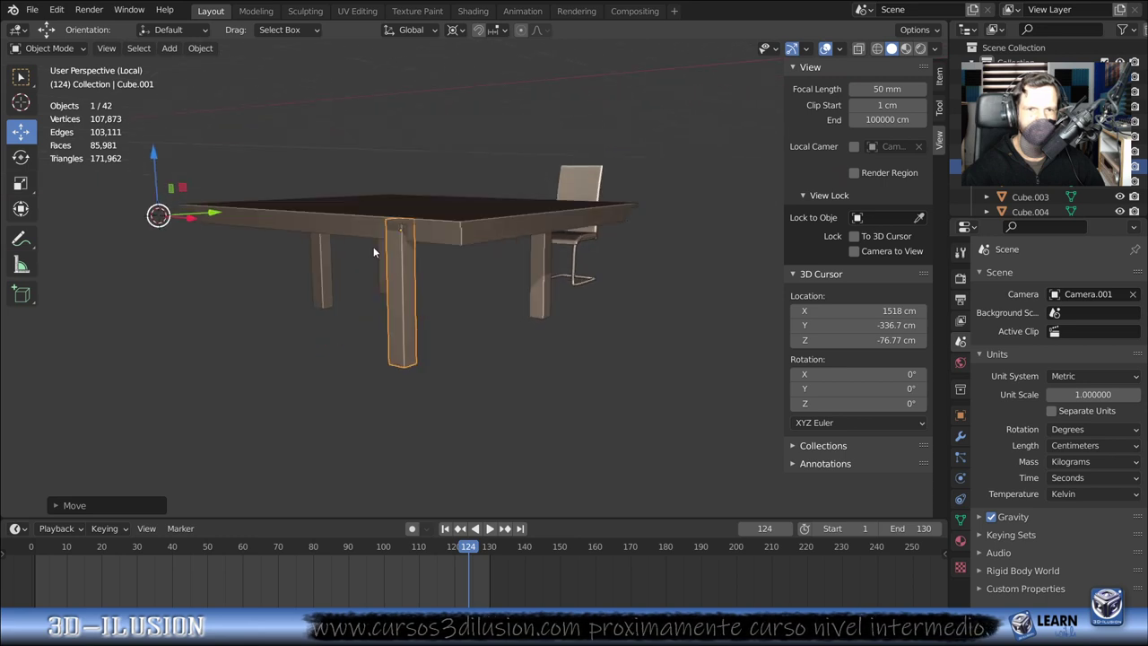
pyautogui.moveTo(192, 221); pyautogui.dragTo(538, 273, button='middle')
pyautogui.keyDown('shift'); pyautogui.click(552, 279); pyautogui.keyUp('shift')
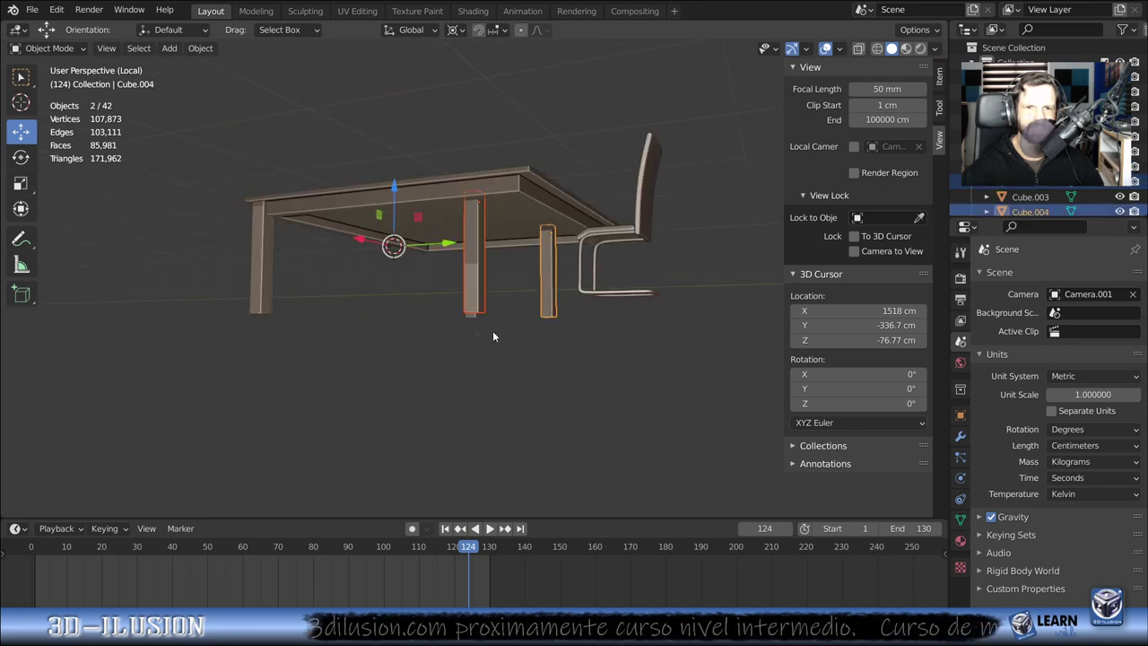
pyautogui.keyDown('shift'); pyautogui.click(470, 314); pyautogui.keyUp('shift')
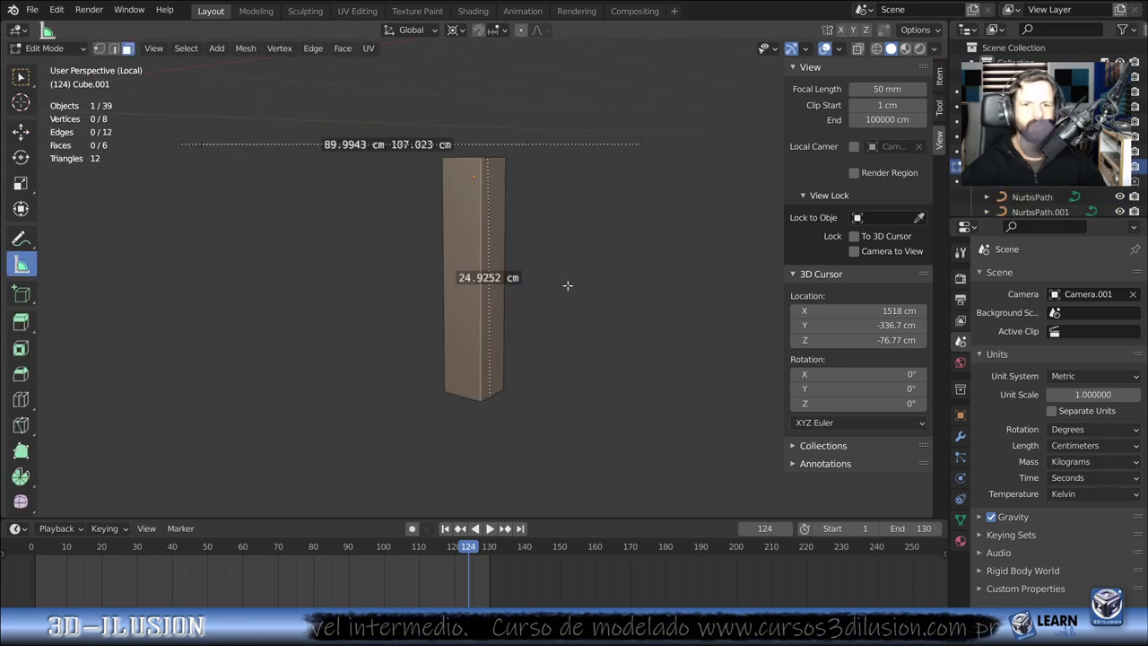
# - Apply the scale of table leg Cube.001 and return to Edit Mode
pyautogui.moveTo(574, 299); pyautogui.dragTo(475, 281, button='middle')
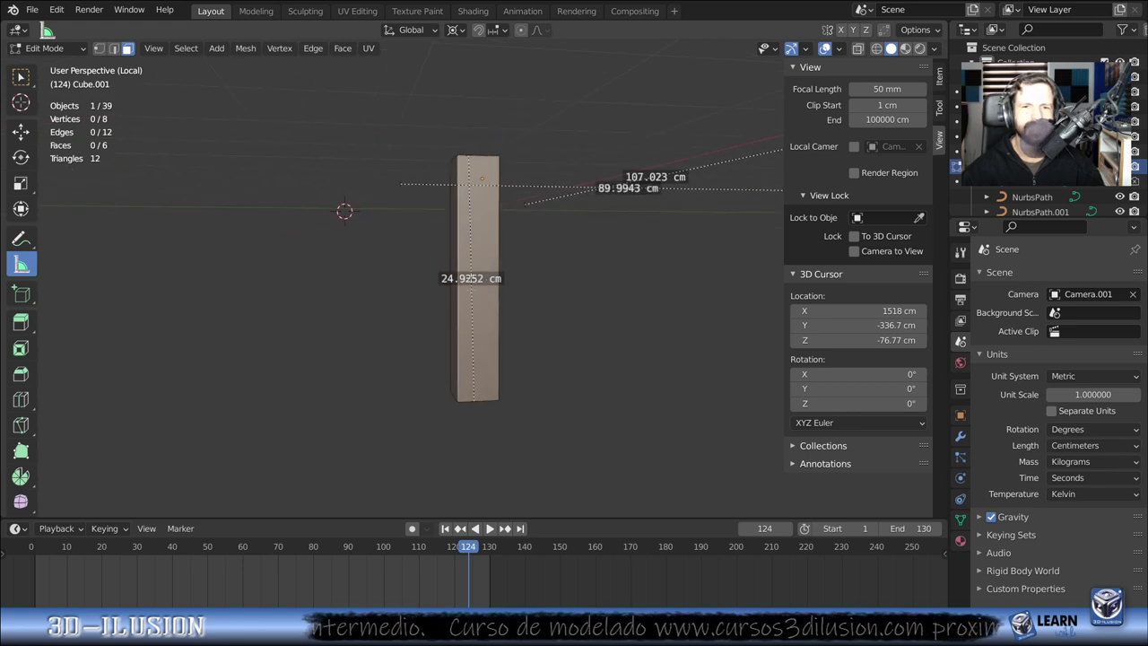
pyautogui.moveTo(499, 374); pyautogui.dragTo(520, 415, button='middle')
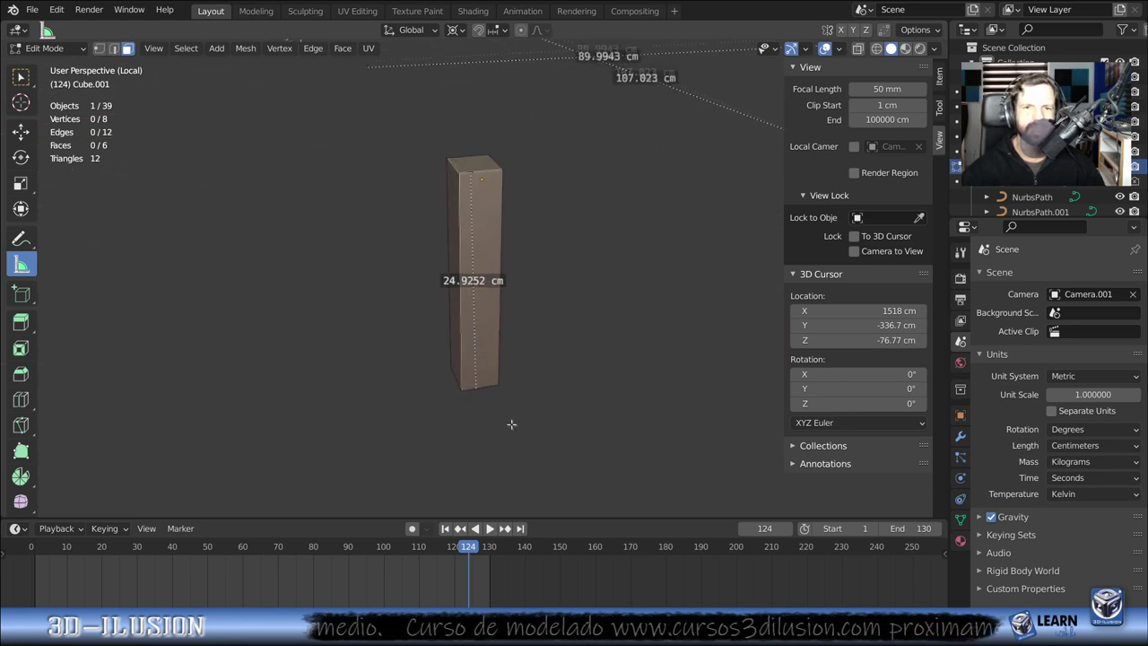
pyautogui.press('Tab')
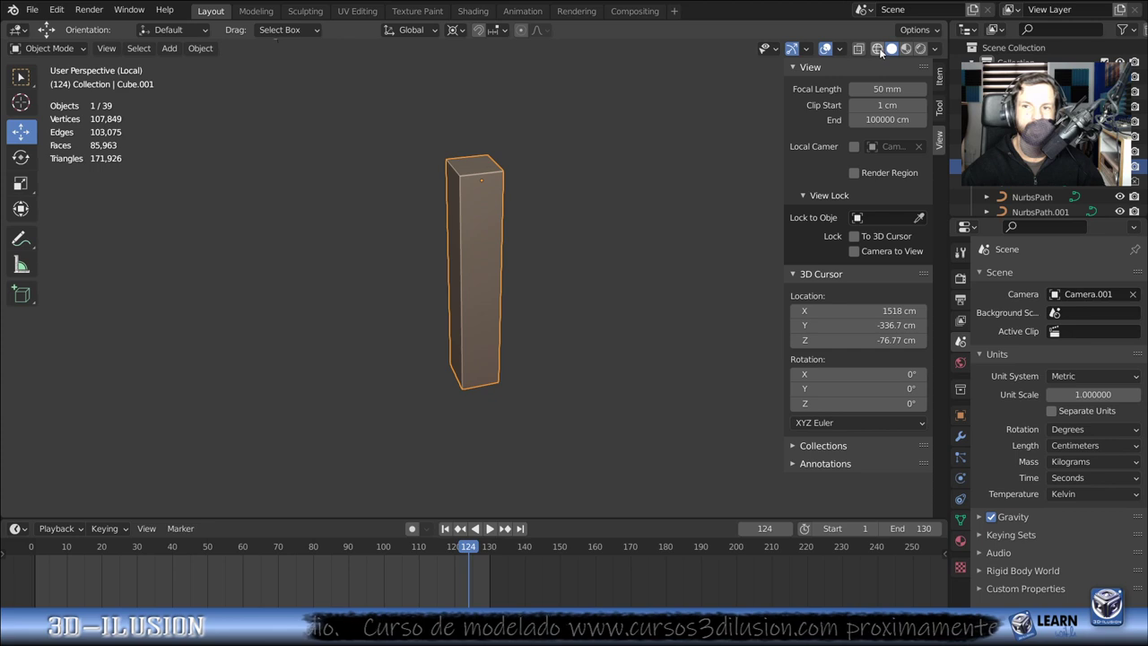
pyautogui.hotkey('ctrl', 'a')
pyautogui.click(459, 182)
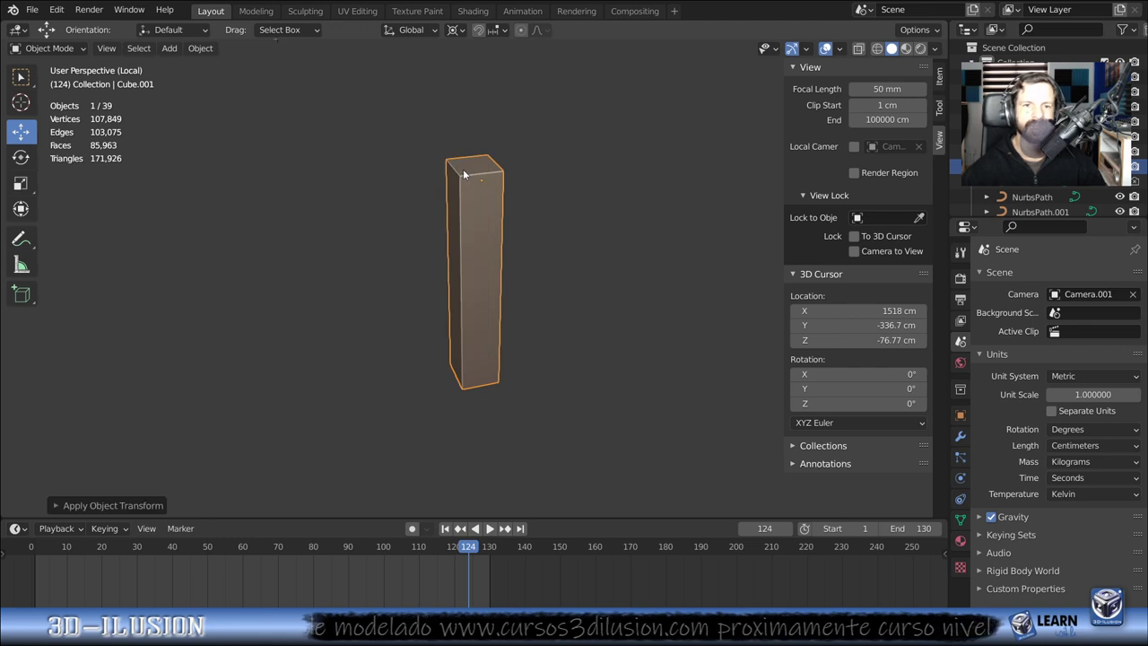
pyautogui.press('Tab')
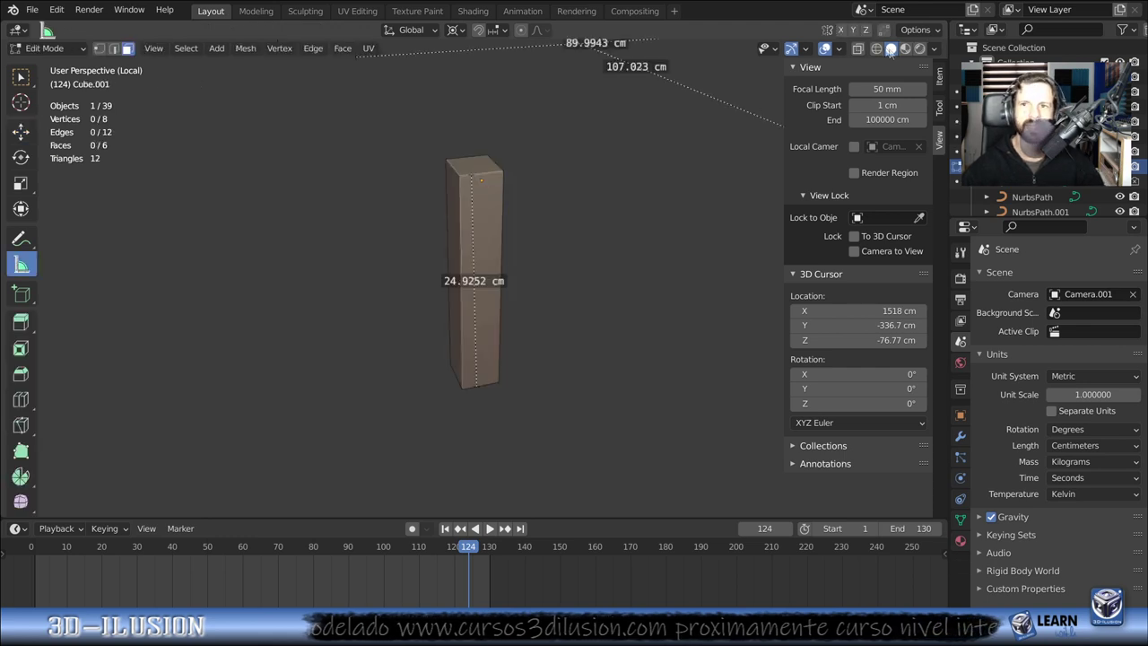
pyautogui.click(840, 49)
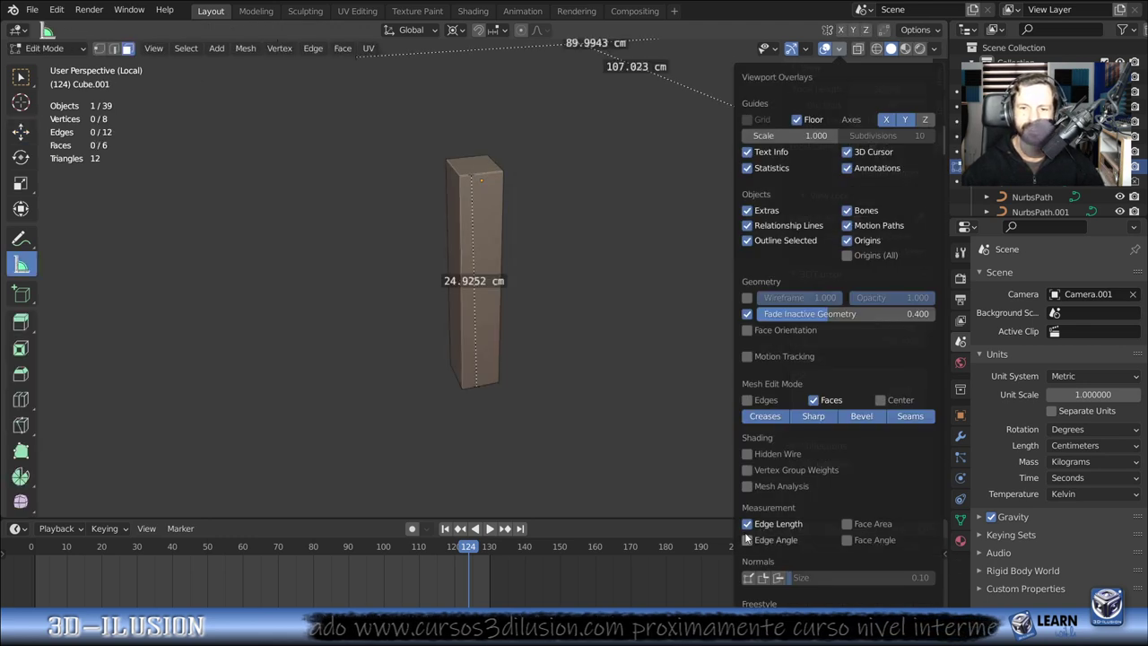
# - Select one face of the table leg and orbit around it
pyautogui.press('n')
pyautogui.click(466, 206)
pyautogui.moveTo(467, 207); pyautogui.dragTo(451, 191, button='middle')
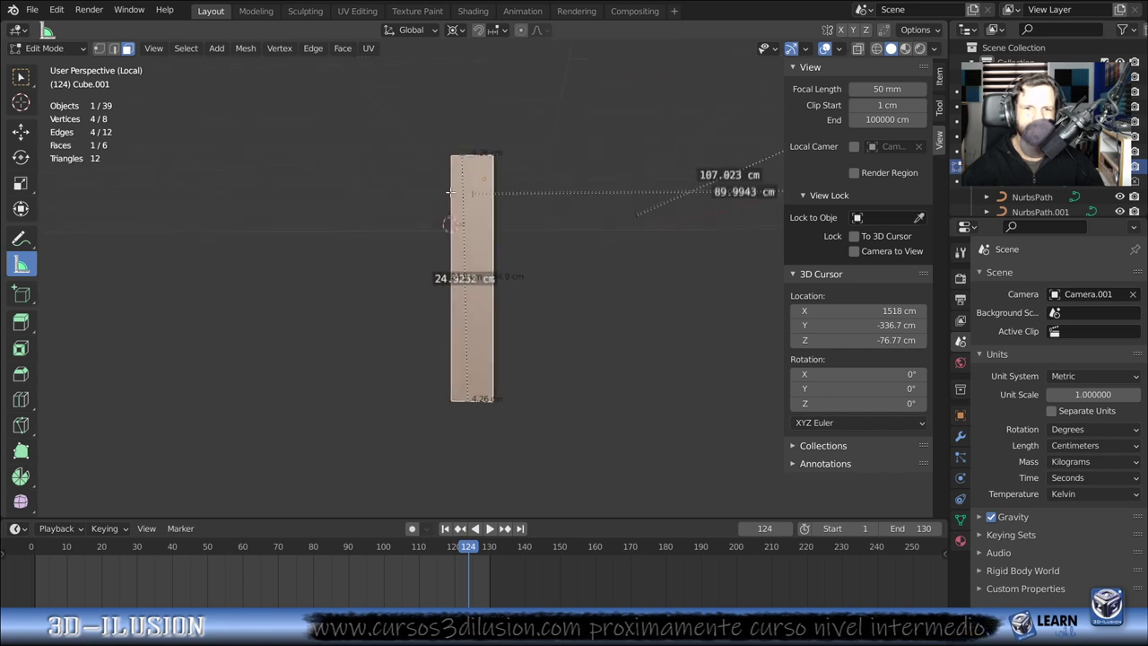
pyautogui.scroll(3, 449, 215)
pyautogui.scroll(2, 443, 271)
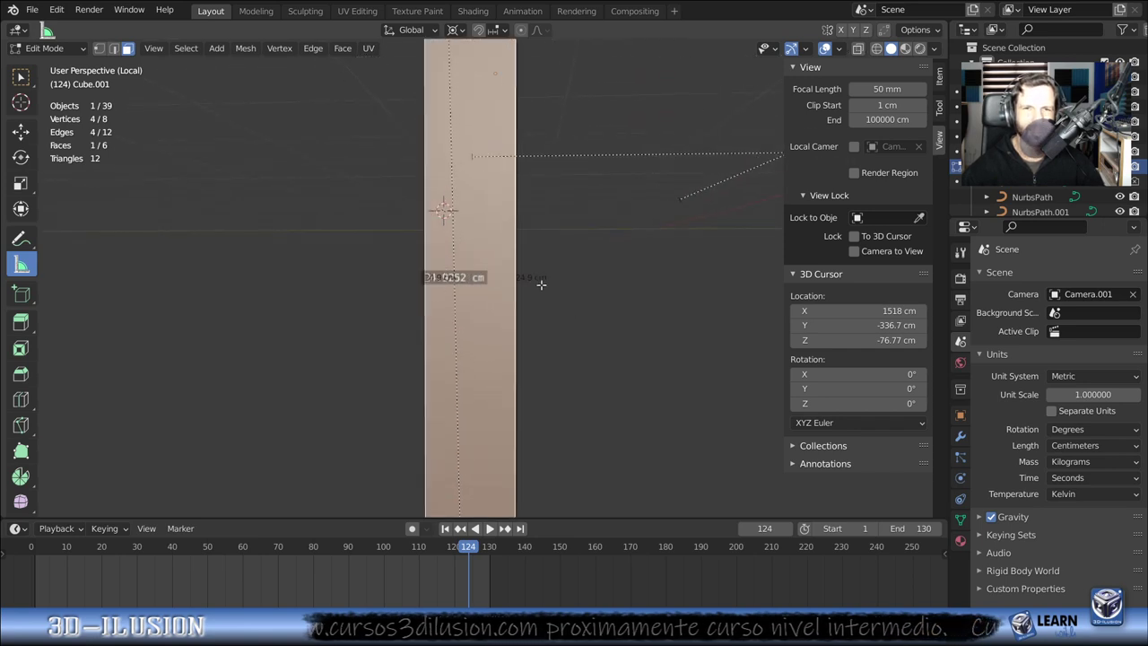
pyautogui.scroll(-2, 542, 285)
pyautogui.scroll(-2, 574, 332)
pyautogui.moveTo(579, 343)
pyautogui.mouseDown(button='middle')
pyautogui.moveTo(499, 341)
pyautogui.moveTo(457, 362)
pyautogui.moveTo(495, 413)
pyautogui.moveTo(479, 315)
pyautogui.mouseUp(button='middle')
# - Move the face down to stretch the leg to about 70.7 cm, then leave Edit Mode and local view
pyautogui.press('s')
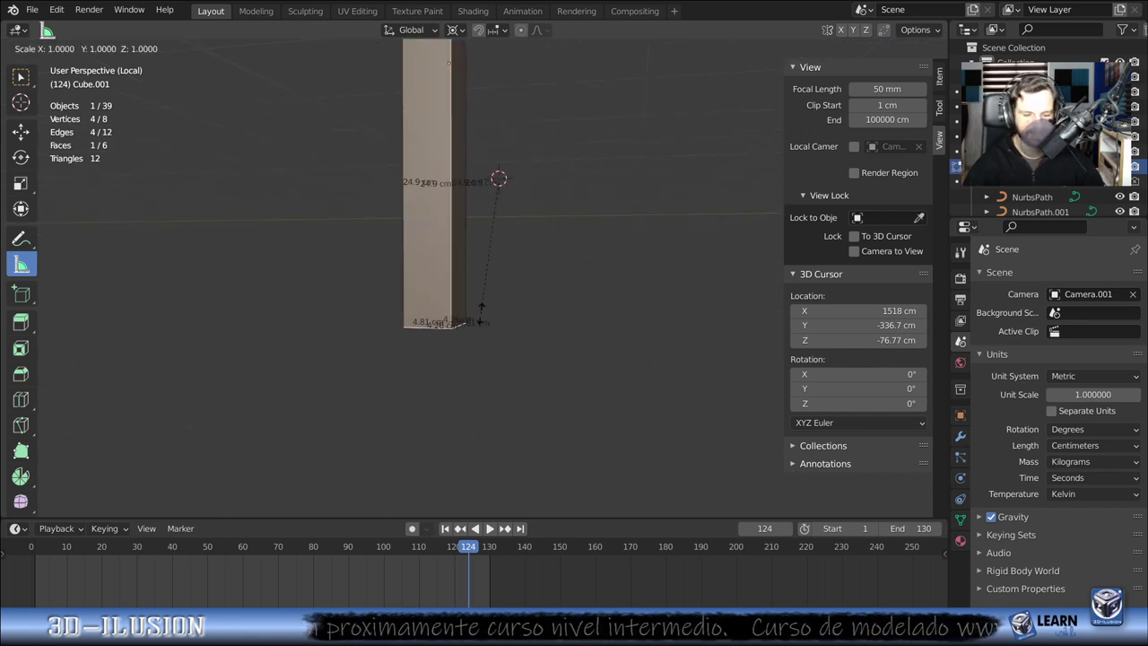
pyautogui.press('g')
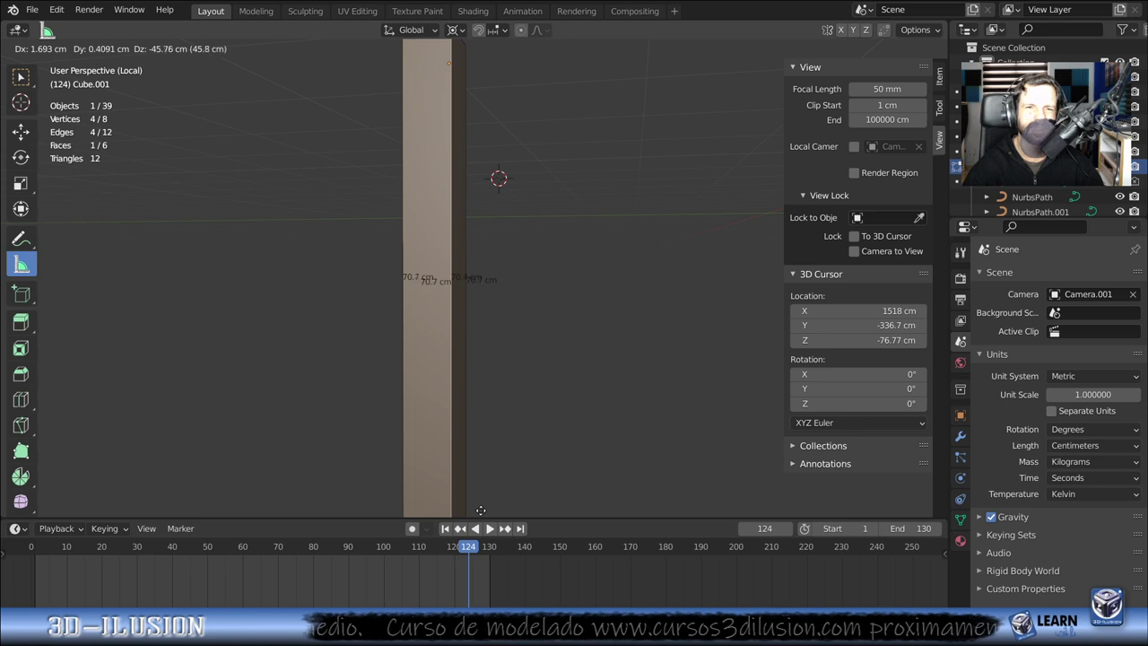
pyautogui.click(468, 342)
pyautogui.press('Tab')
pyautogui.press('KP_Divide')
pyautogui.hotkey('shift', 's')
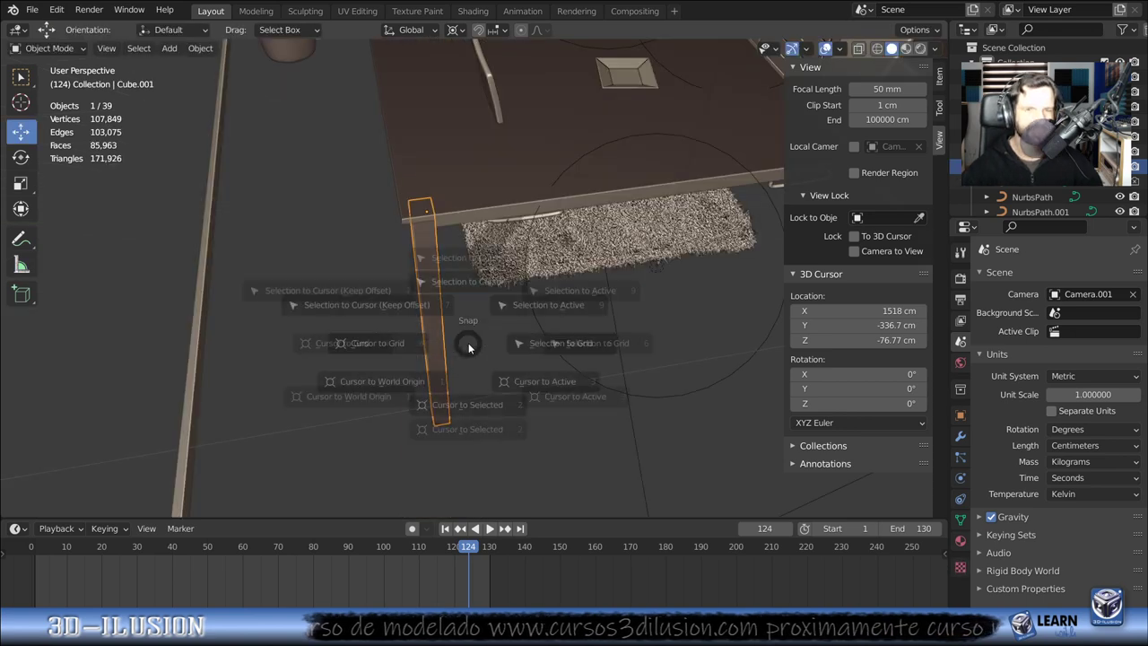
# - Scale the table leg about 1.57 times around the 3D cursor at its top end
pyautogui.click(443, 436)
pyautogui.press('s')
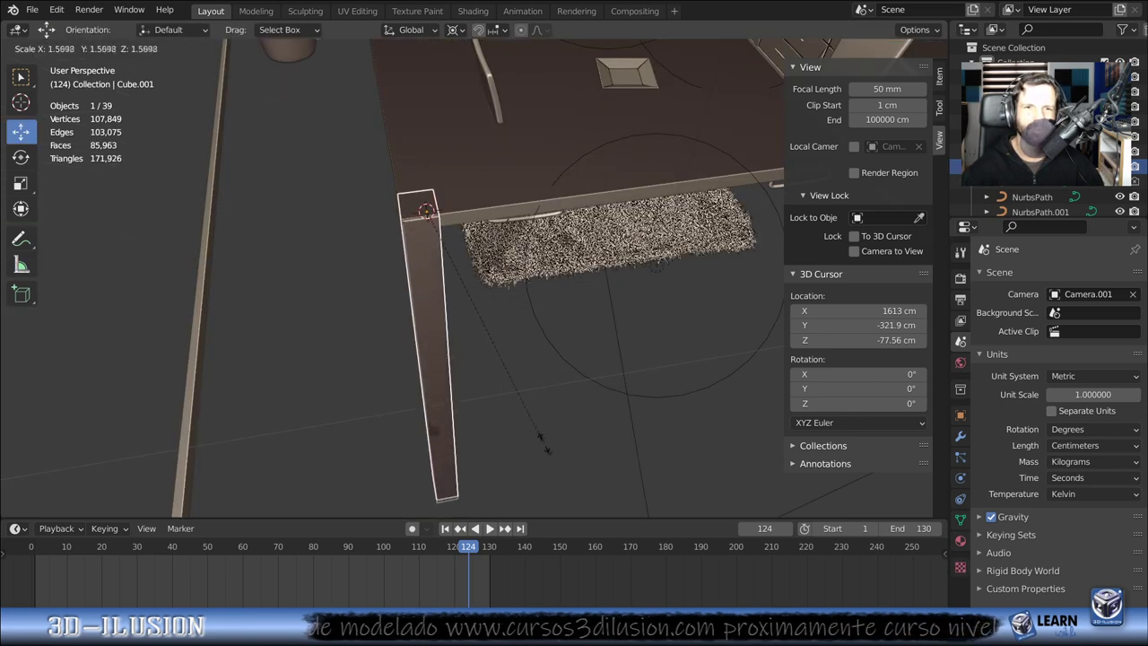
pyautogui.click(553, 461)
pyautogui.moveTo(574, 247); pyautogui.dragTo(589, 241, button='middle')
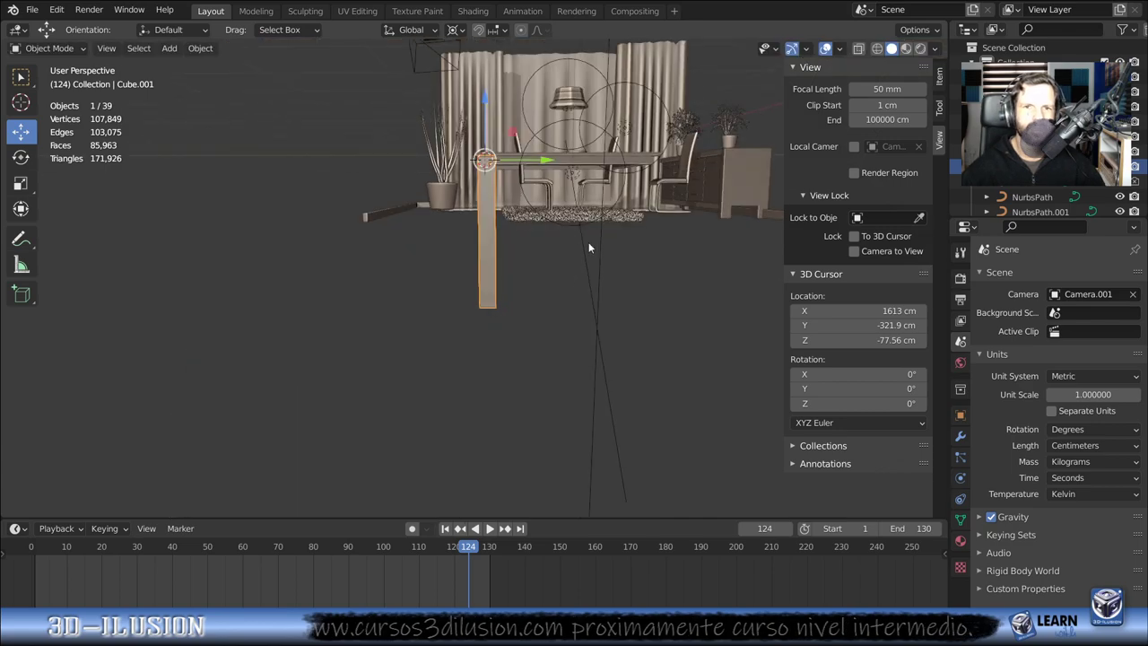
# - Bring the tabletop into Edit Mode to show its 107.023 cm and 89.9943 cm rulers
pyautogui.click(588, 246)
pyautogui.moveTo(524, 292)
pyautogui.mouseDown(button='middle')
pyautogui.moveTo(667, 293)
pyautogui.moveTo(686, 222)
pyautogui.moveTo(538, 274)
pyautogui.moveTo(545, 313)
pyautogui.moveTo(479, 246)
pyautogui.moveTo(516, 284)
pyautogui.moveTo(574, 256)
pyautogui.mouseUp(button='middle')
pyautogui.scroll(3, 545, 313)
pyautogui.scroll(2, 541, 310)
pyautogui.moveTo(476, 122); pyautogui.dragTo(601, 117)
pyautogui.press('Tab')
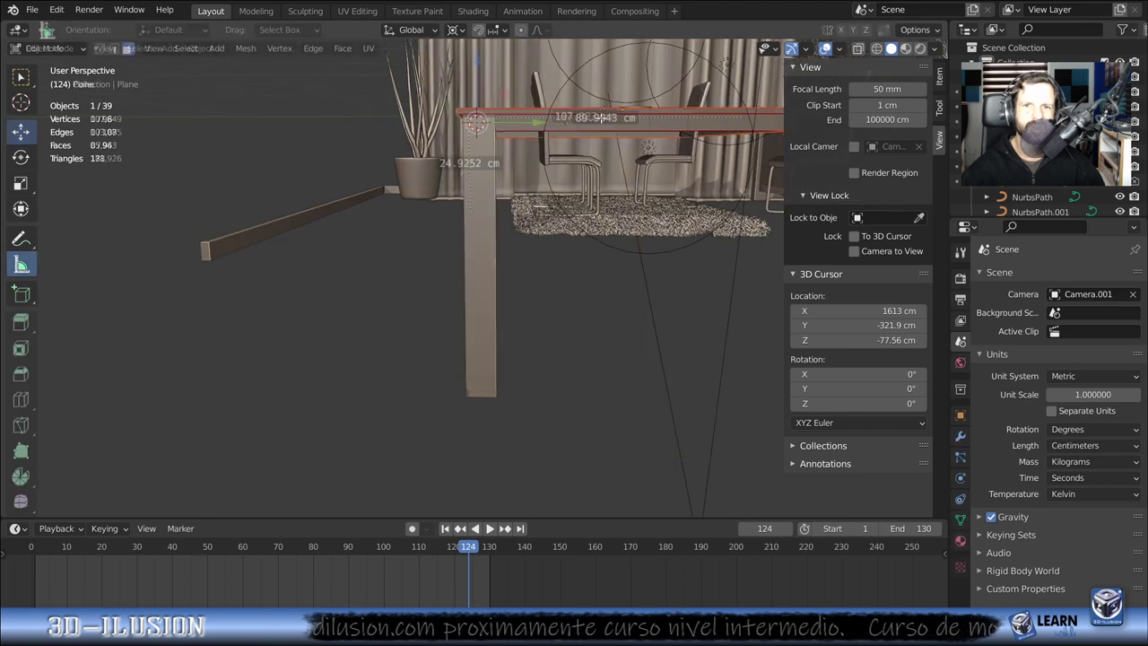
pyautogui.moveTo(628, 113); pyautogui.dragTo(662, 206, button='middle')
pyautogui.moveTo(545, 289); pyautogui.dragTo(591, 333, button='middle')
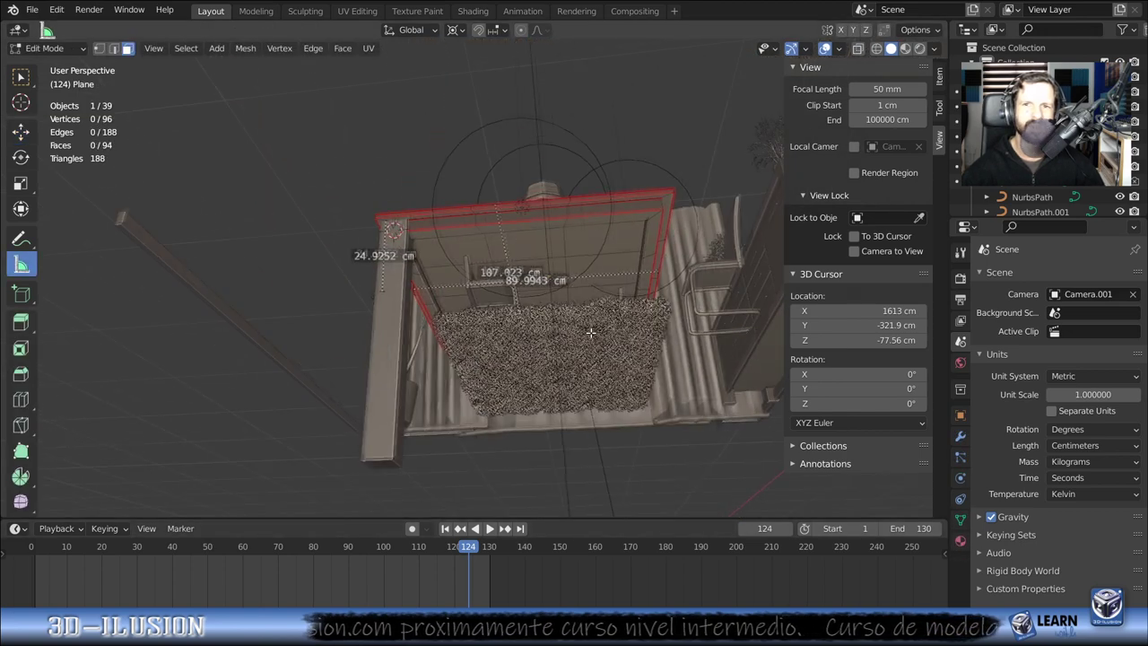
# - Select the linked tabletop vertices, lower them about 6.3 cm along Z, and return to Object Mode
pyautogui.scroll(2, 643, 268)
pyautogui.press('l')
pyautogui.moveTo(686, 210); pyautogui.dragTo(529, 284, button='middle')
pyautogui.keyDown('shift'); pyautogui.rightClick(529, 284); pyautogui.keyUp('shift')
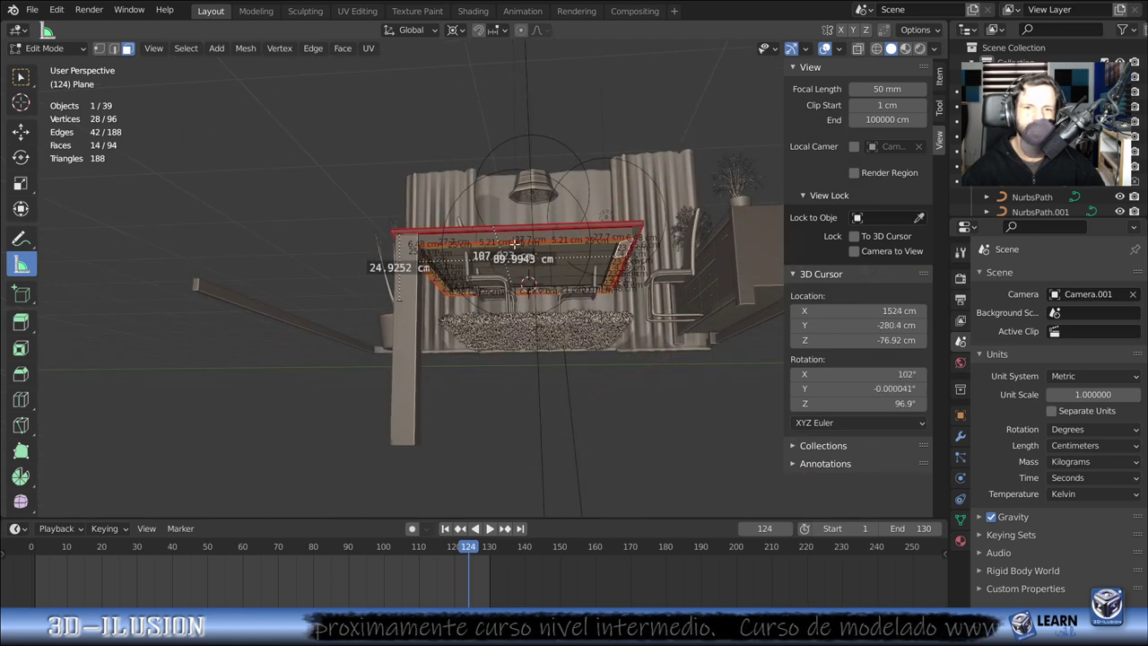
pyautogui.hotkey('shift', 'space')
pyautogui.press('g')
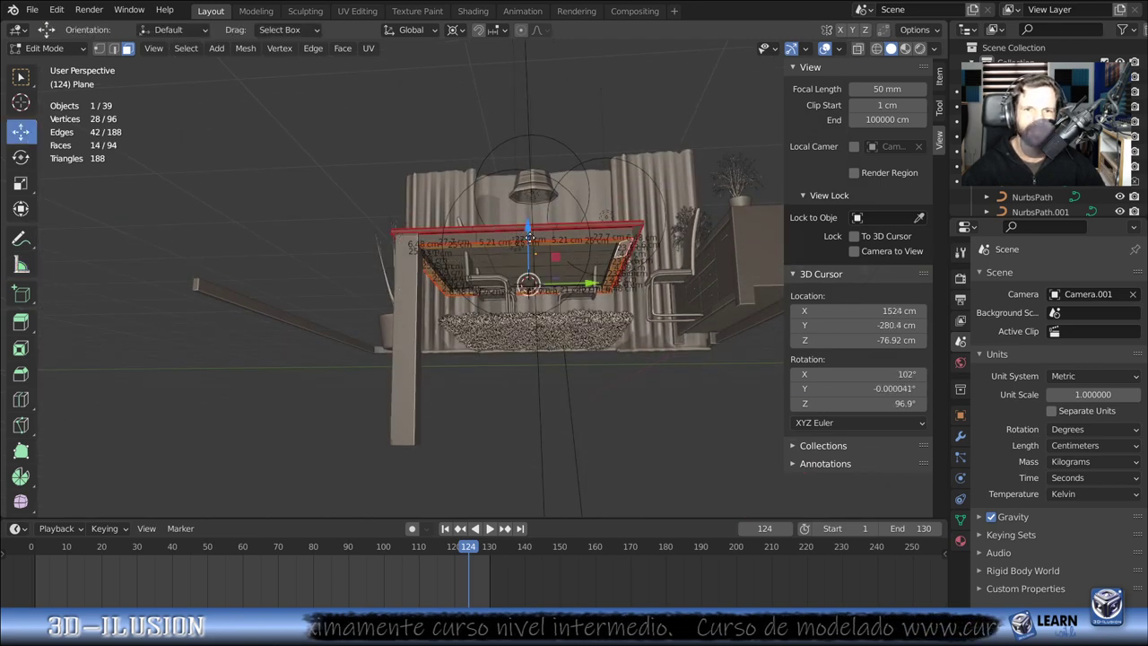
pyautogui.moveTo(529, 236); pyautogui.dragTo(529, 251)
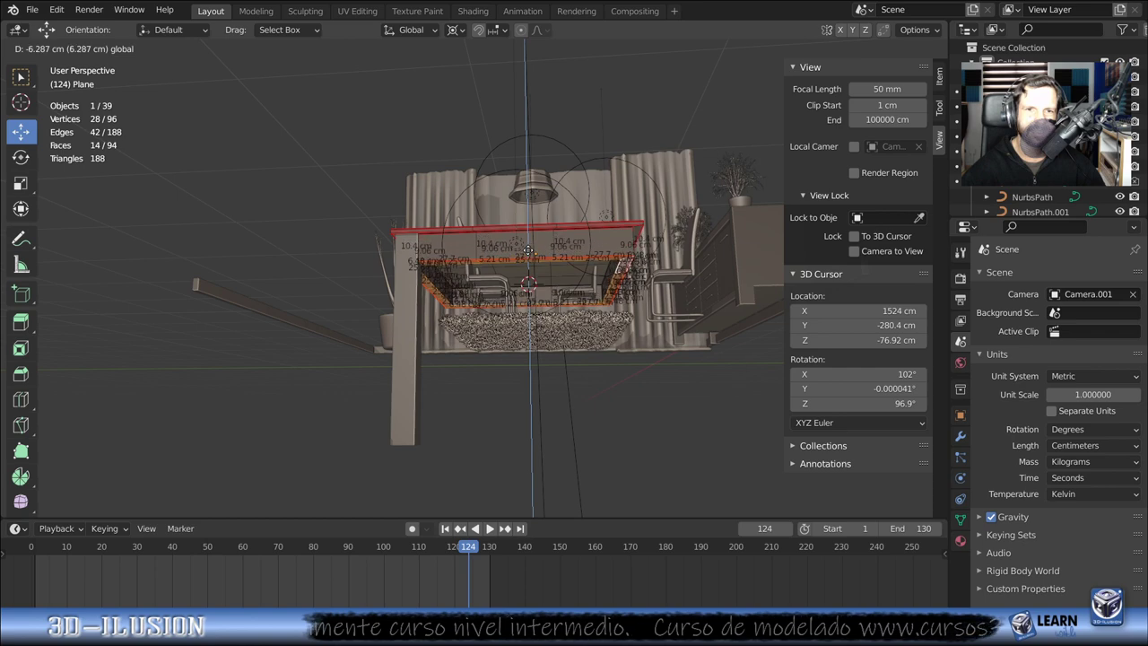
pyautogui.moveTo(529, 251); pyautogui.dragTo(527, 247)
pyautogui.moveTo(528, 248)
pyautogui.mouseDown(button='middle')
pyautogui.moveTo(503, 321)
pyautogui.moveTo(541, 398)
pyautogui.moveTo(463, 375)
pyautogui.mouseUp(button='middle')
pyautogui.click(541, 397)
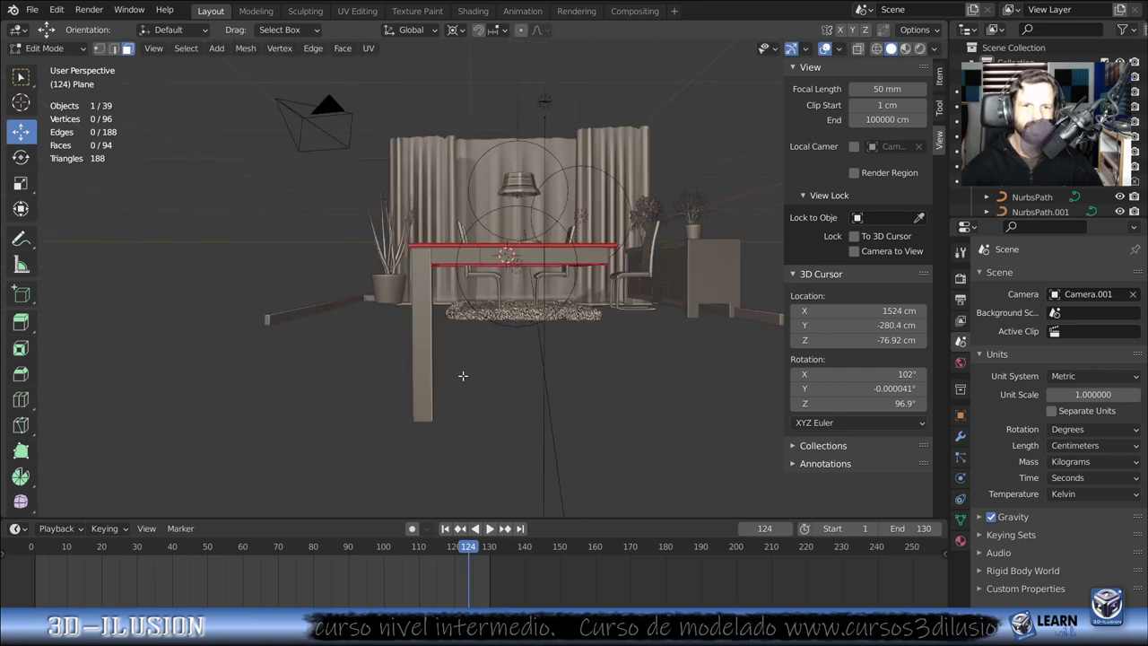
pyautogui.press('Tab')
# - Duplicate the front table leg and slide the copy along X to the opposite corner
pyautogui.click(418, 358)
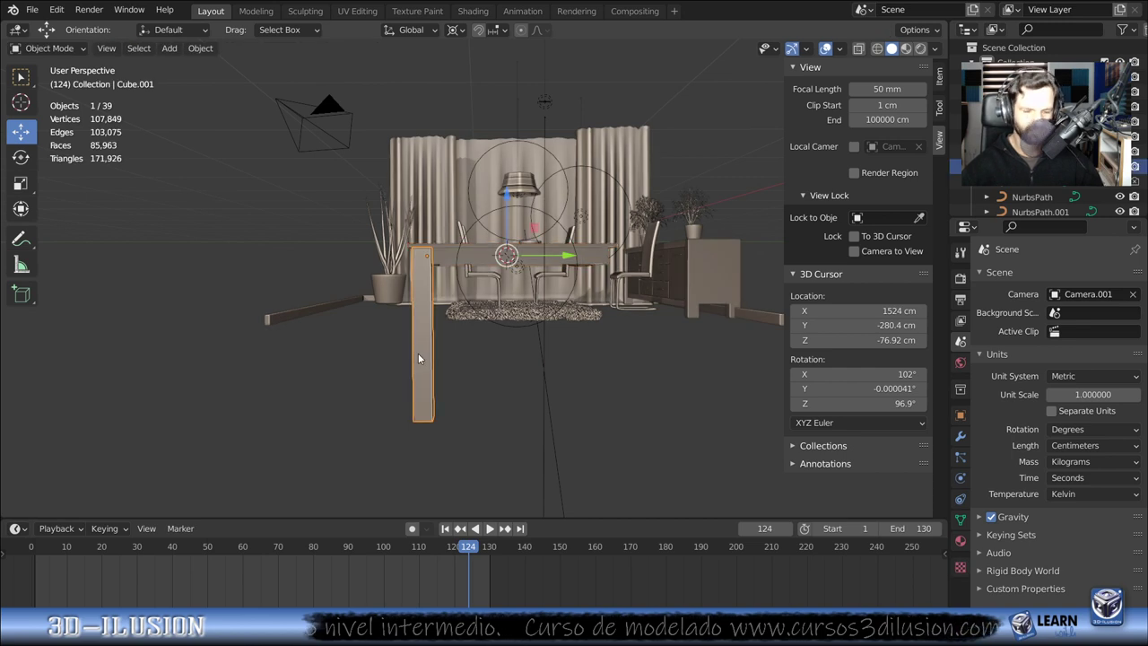
pyautogui.hotkey('shift', 'd')
pyautogui.press('x')
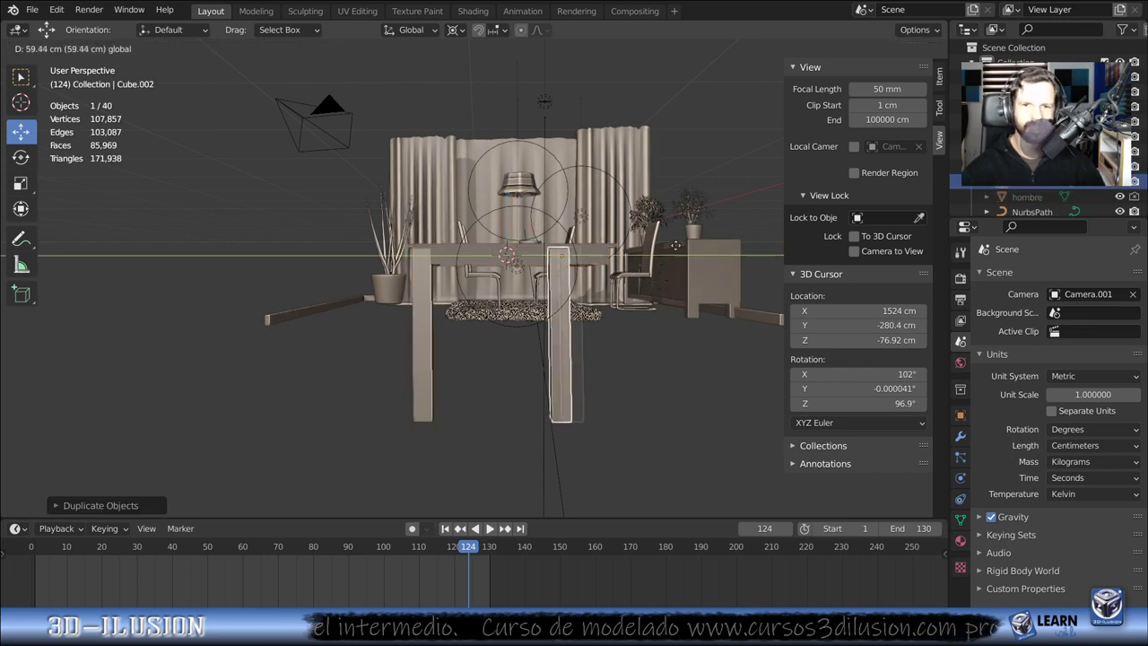
pyautogui.click(699, 243)
pyautogui.keyDown('shift'); pyautogui.click(576, 253); pyautogui.keyUp('shift')
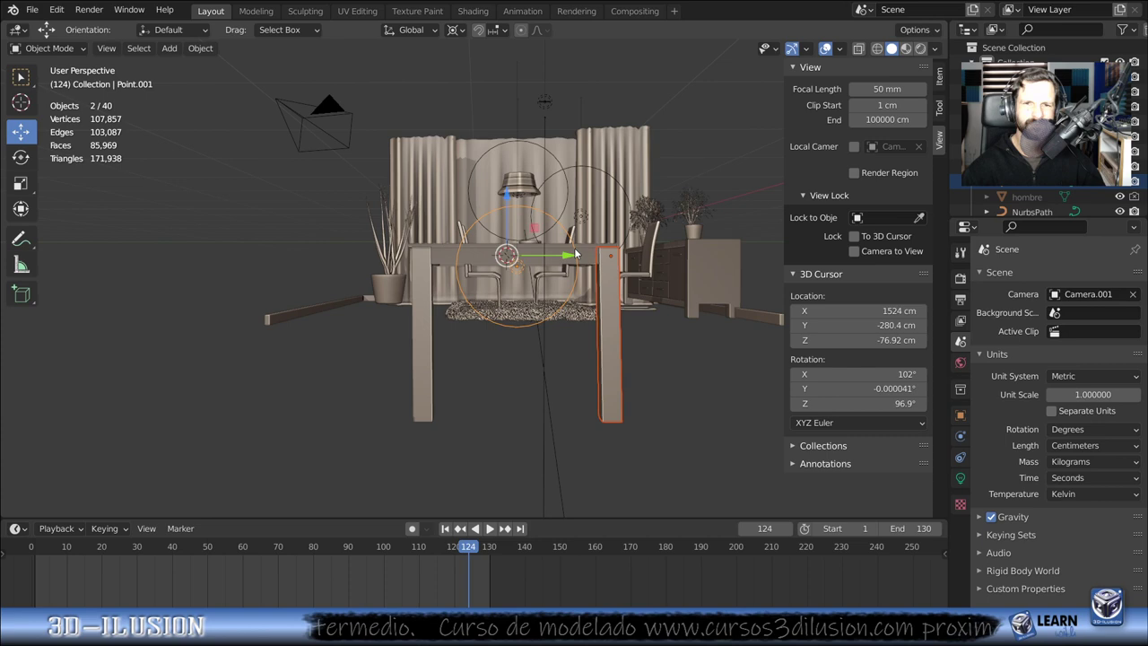
# - Isolate the tabletop and both legs in local view
pyautogui.click(585, 260)
pyautogui.keyDown('shift'); pyautogui.click(606, 265); pyautogui.keyUp('shift')
pyautogui.keyDown('shift'); pyautogui.click(425, 347); pyautogui.keyUp('shift')
pyautogui.press('KP_Divide')
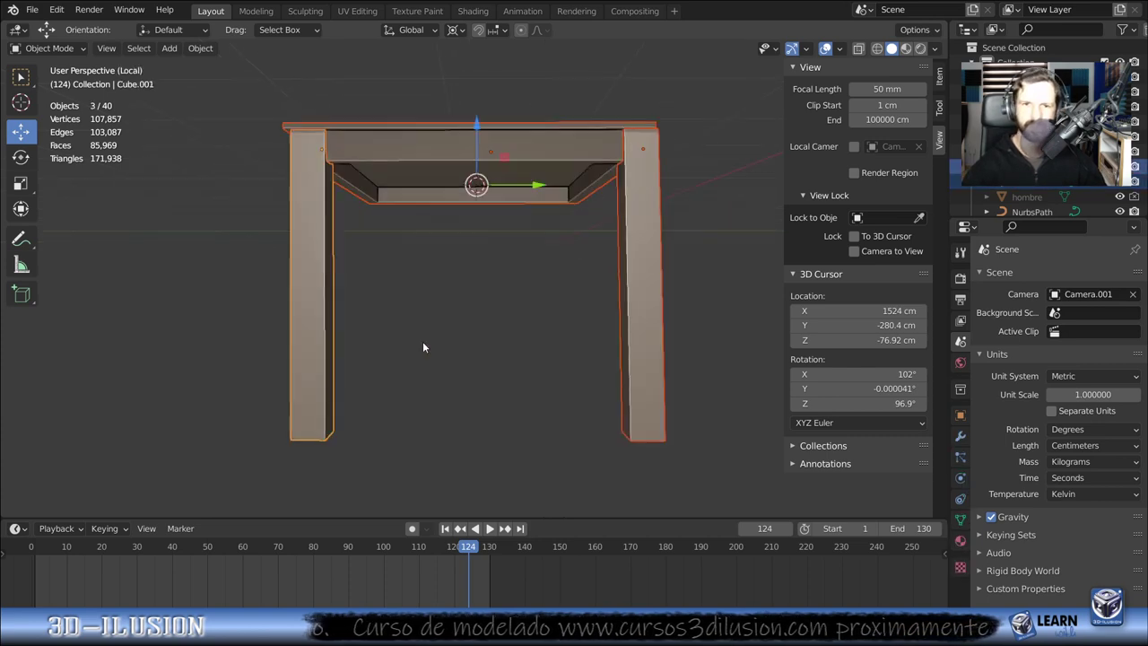
pyautogui.scroll(3, 422, 341)
pyautogui.moveTo(422, 341)
pyautogui.mouseDown(button='middle')
pyautogui.moveTo(418, 288)
pyautogui.moveTo(380, 312)
pyautogui.moveTo(342, 258)
pyautogui.moveTo(368, 234)
pyautogui.moveTo(438, 307)
pyautogui.moveTo(477, 172)
pyautogui.mouseUp(button='middle')
pyautogui.scroll(-4, 418, 288)
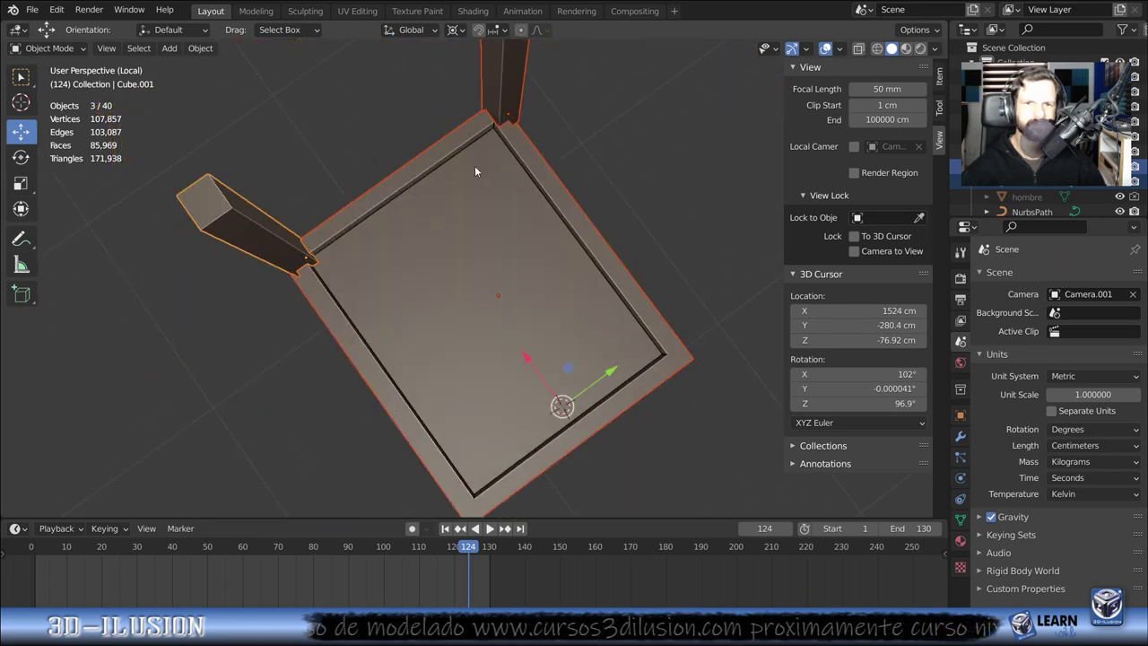
pyautogui.scroll(2, 476, 171)
# - Nudge the copied leg Cube.002 about 2.4 cm, then select it together with the left leg
pyautogui.click(520, 269)
pyautogui.press('g')
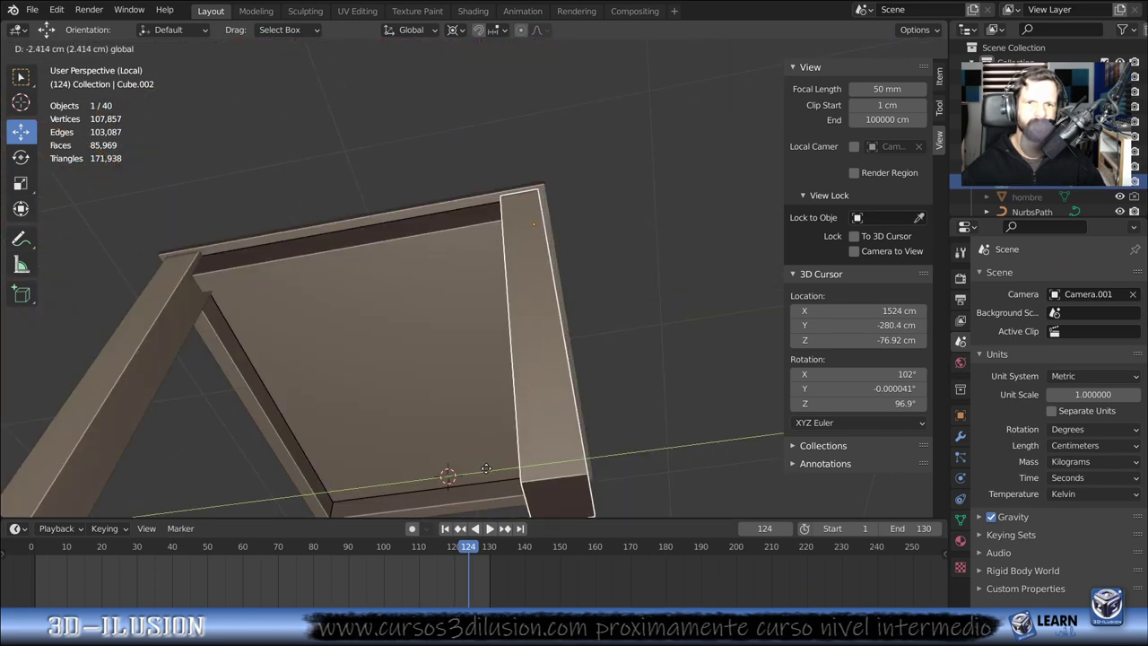
pyautogui.click(485, 467)
pyautogui.scroll(-3, 389, 400)
pyautogui.keyDown('shift'); pyautogui.click(299, 355); pyautogui.keyUp('shift')
pyautogui.moveTo(537, 407)
pyautogui.mouseDown(button='middle')
pyautogui.moveTo(533, 266)
pyautogui.moveTo(561, 266)
pyautogui.moveTo(571, 244)
pyautogui.mouseUp(button='middle')
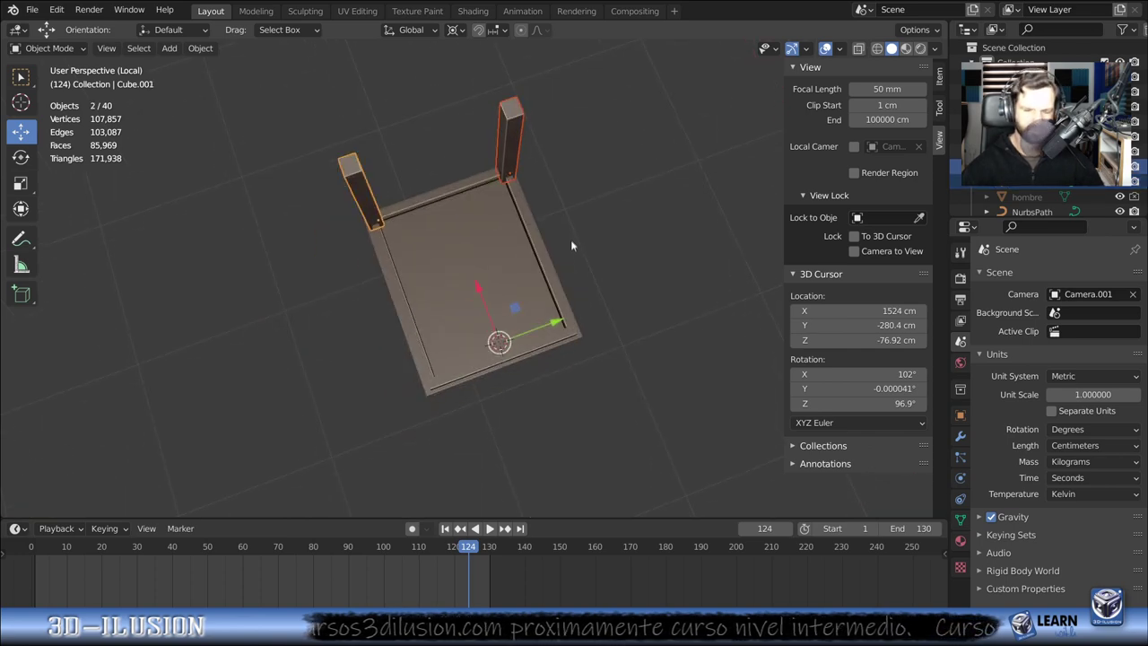
# - From bottom view, duplicate the two legs and move the copies along X to the far side
pyautogui.press('KP_7')
pyautogui.press('ctrl+KP_7')
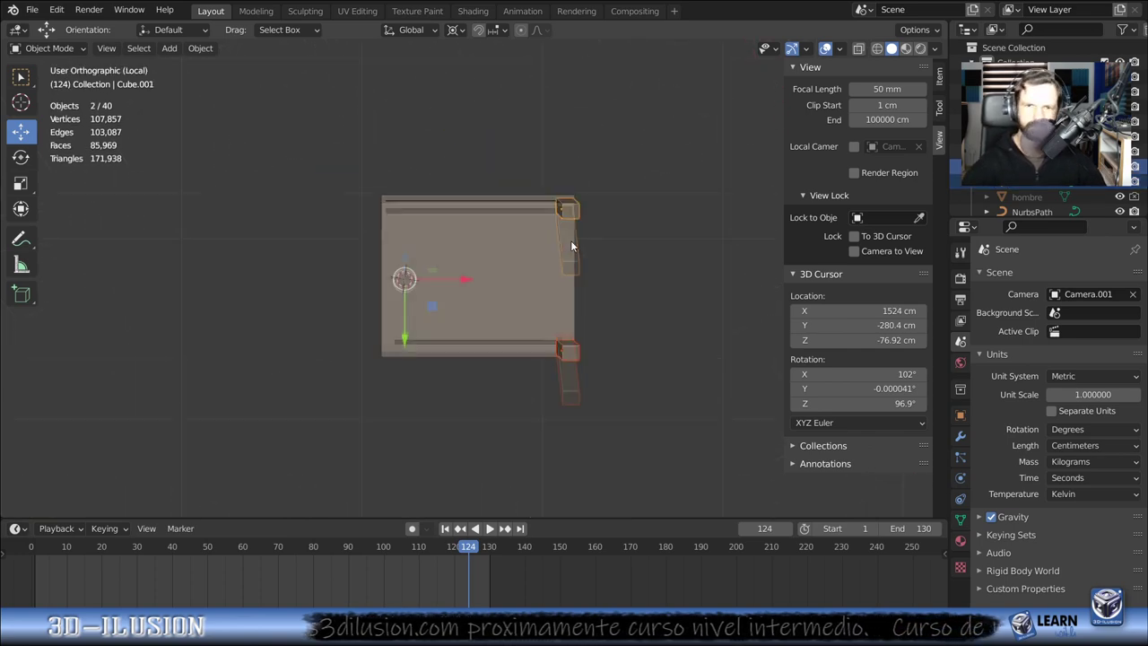
pyautogui.hotkey('shift', 'd')
pyautogui.rightClick(570, 240)
pyautogui.press('g')
pyautogui.press('x')
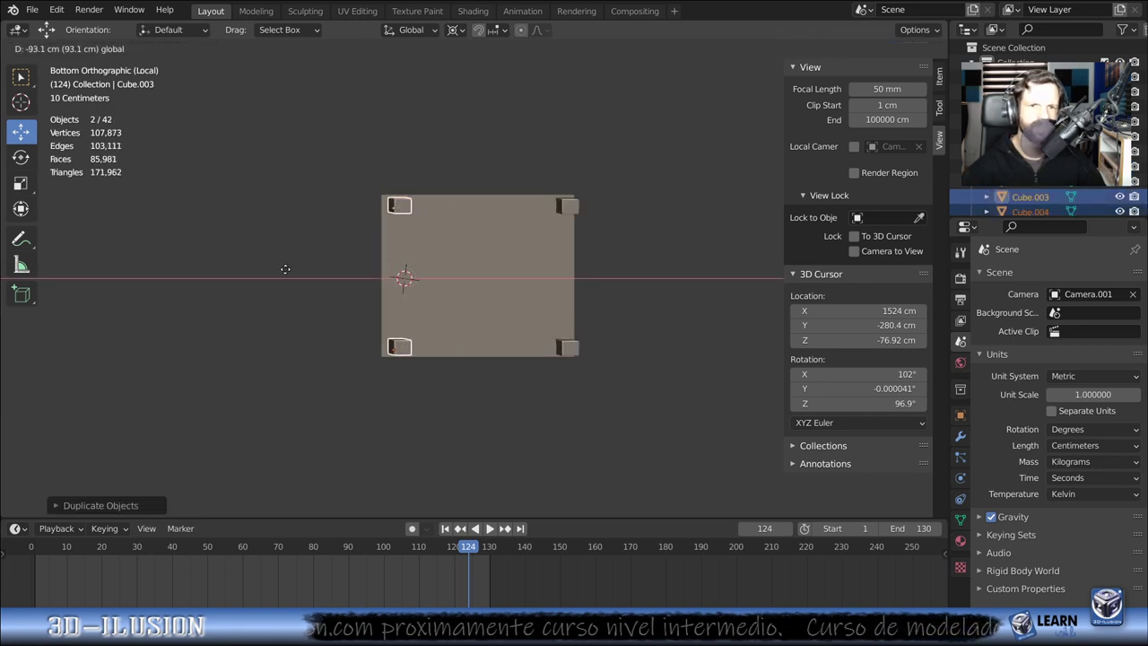
pyautogui.click(286, 269)
pyautogui.moveTo(288, 267)
pyautogui.mouseDown(button='middle')
pyautogui.moveTo(447, 288)
pyautogui.moveTo(453, 301)
pyautogui.mouseUp(button='middle')
# - Fine-tune the new legs Cube.003 and Cube.004 along X into the remaining corners
pyautogui.press('g')
pyautogui.press('x')
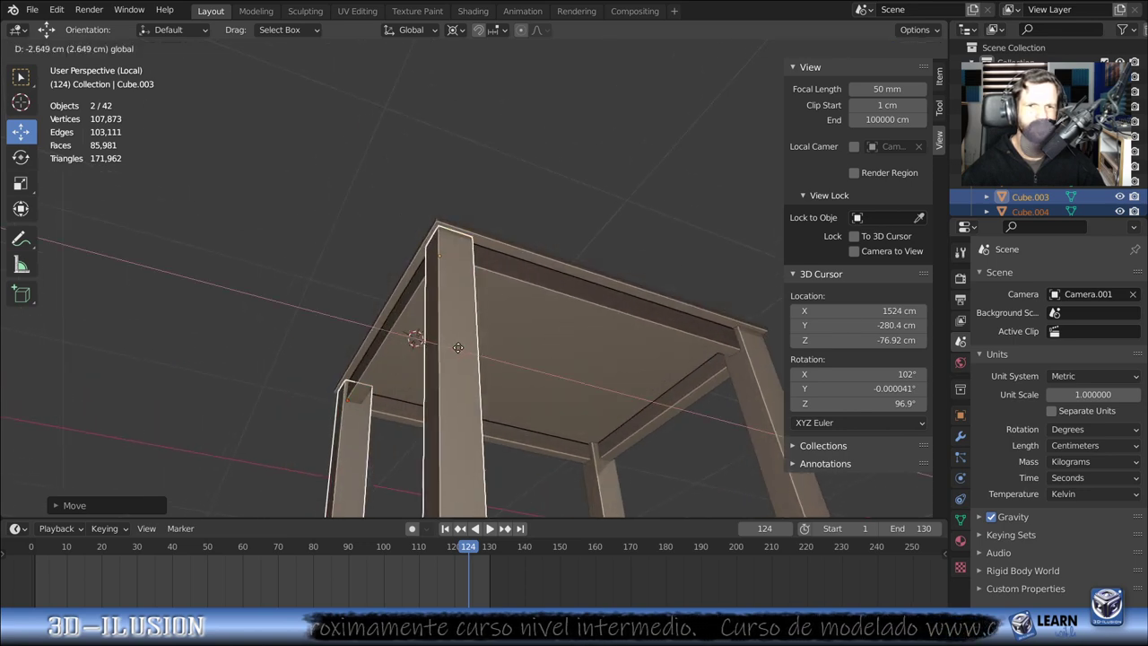
pyautogui.click(458, 347)
pyautogui.moveTo(458, 347); pyautogui.dragTo(475, 355, button='middle')
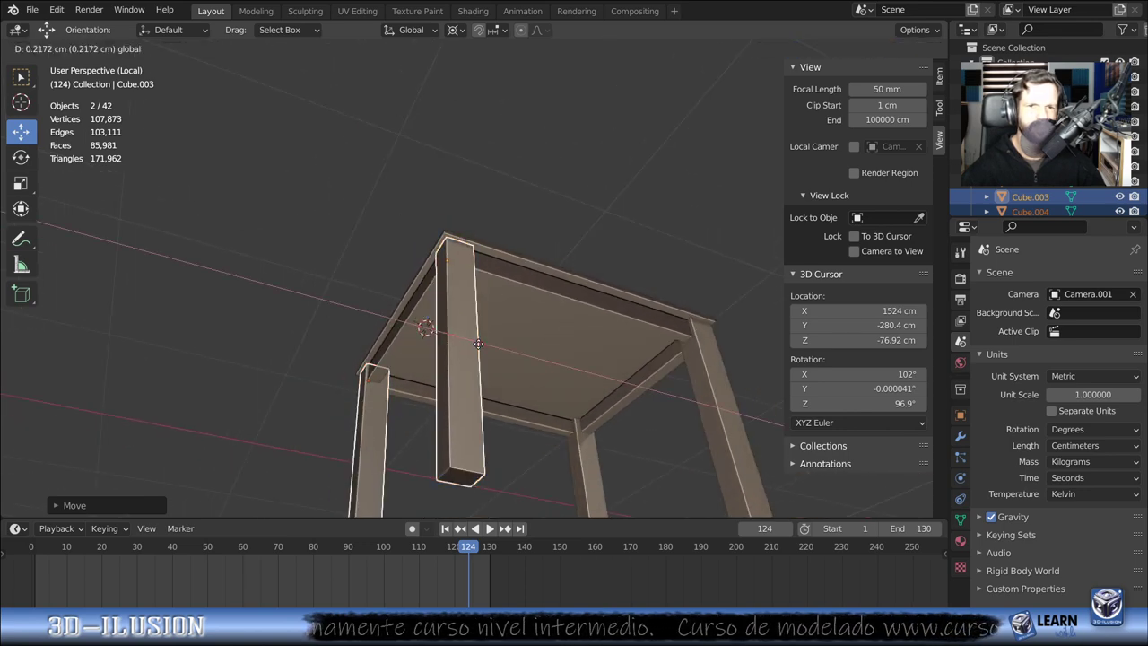
pyautogui.click(478, 344)
pyautogui.scroll(-3, 478, 344)
pyautogui.moveTo(478, 344); pyautogui.dragTo(550, 363, button='middle')
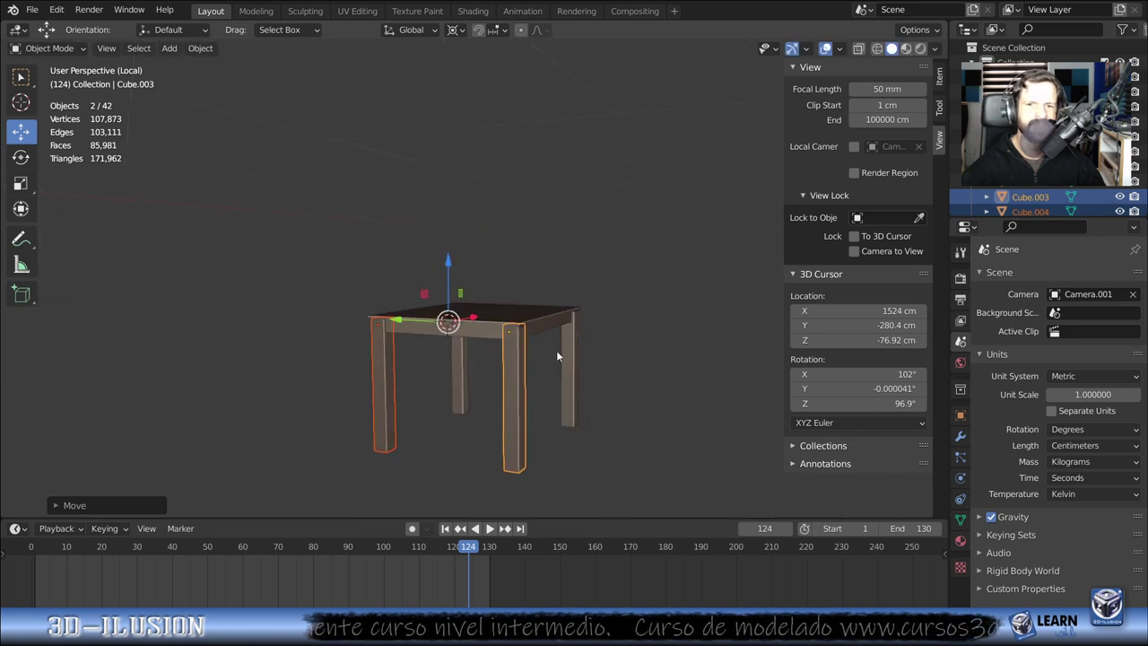
pyautogui.click(550, 363)
pyautogui.moveTo(581, 304)
pyautogui.mouseDown(button='middle')
pyautogui.moveTo(662, 336)
pyautogui.moveTo(509, 324)
pyautogui.moveTo(538, 336)
pyautogui.moveTo(511, 196)
pyautogui.moveTo(497, 183)
pyautogui.mouseUp(button='middle')
# - Select a part of the table and enter Edit Mode
pyautogui.scroll(2, 477, 315)
pyautogui.scroll(2, 490, 206)
pyautogui.scroll(2, 479, 198)
pyautogui.click(474, 199)
pyautogui.press('Tab')
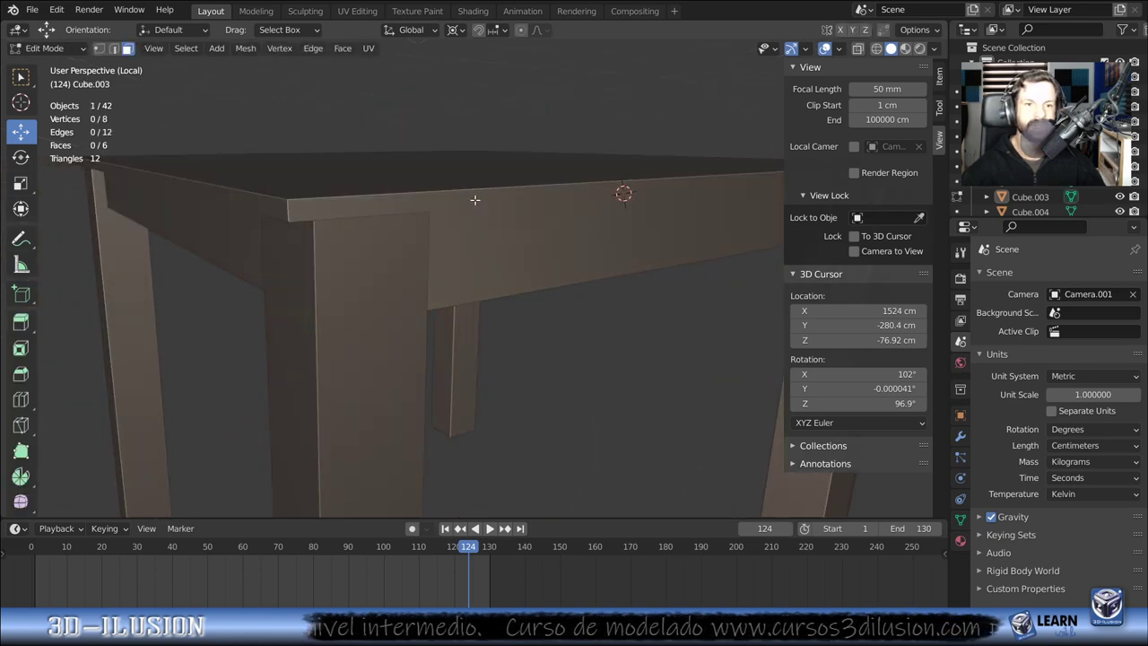
# - Edit the tabletop and measure its edge thickness as 1.31198 cm with the Measure tool
pyautogui.press('Tab')
pyautogui.click(365, 204)
pyautogui.press('Tab')
pyautogui.moveTo(388, 204); pyautogui.dragTo(387, 199, button='middle')
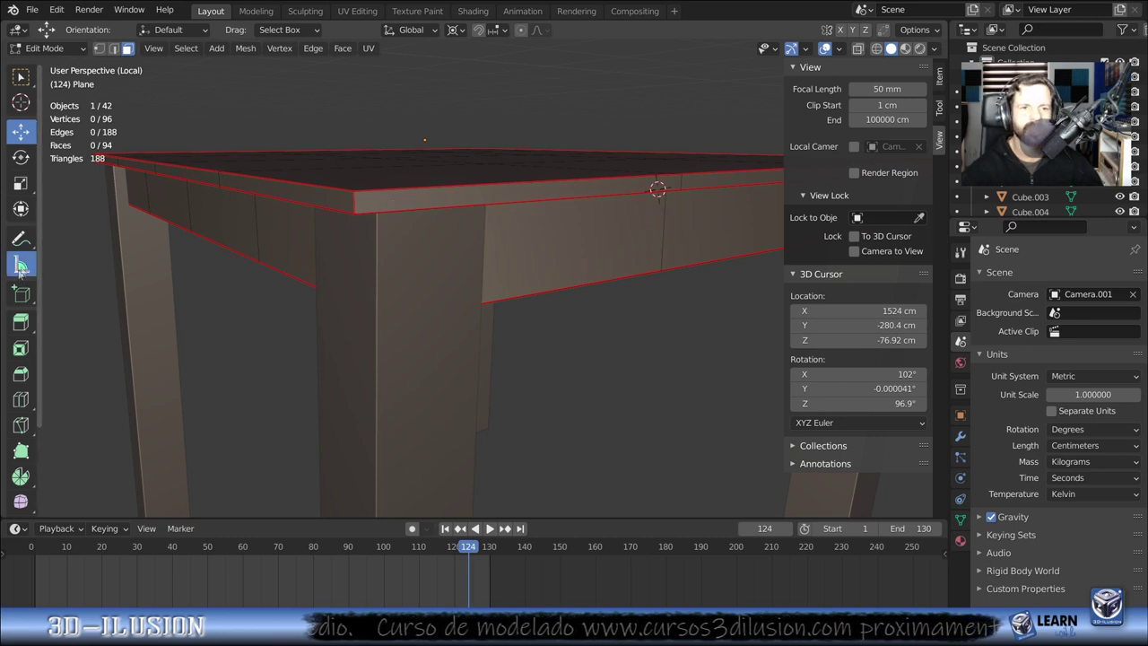
pyautogui.click(20, 266)
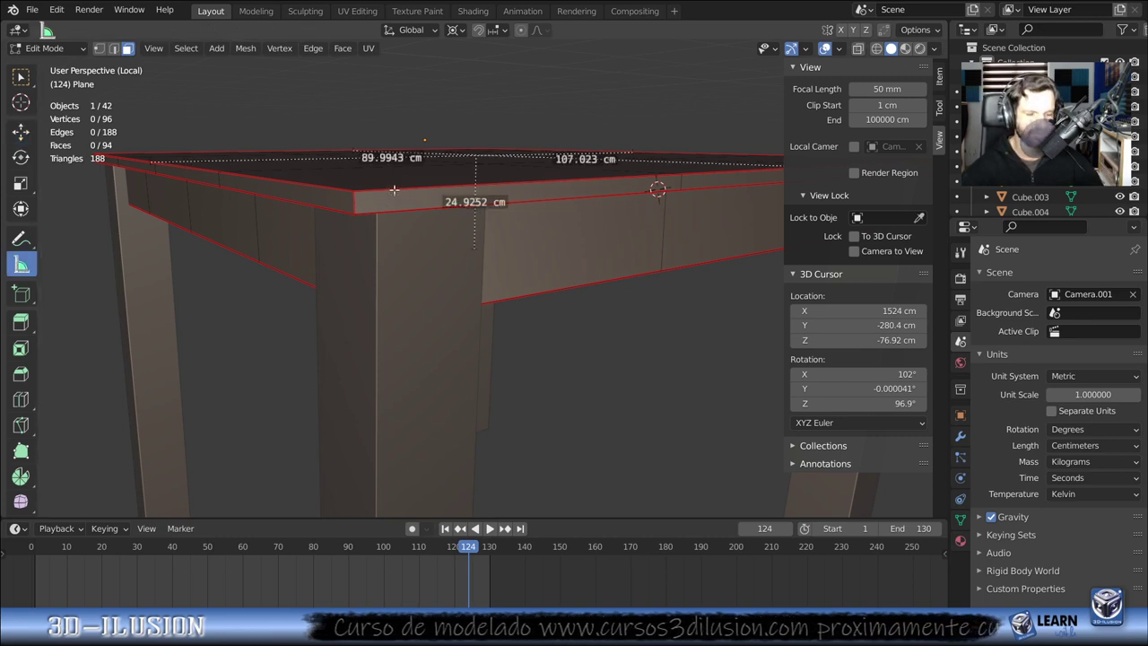
pyautogui.moveTo(387, 189); pyautogui.dragTo(387, 212)
# - Select all tabletop faces and return to Object Mode
pyautogui.moveTo(410, 238); pyautogui.dragTo(422, 251, button='middle')
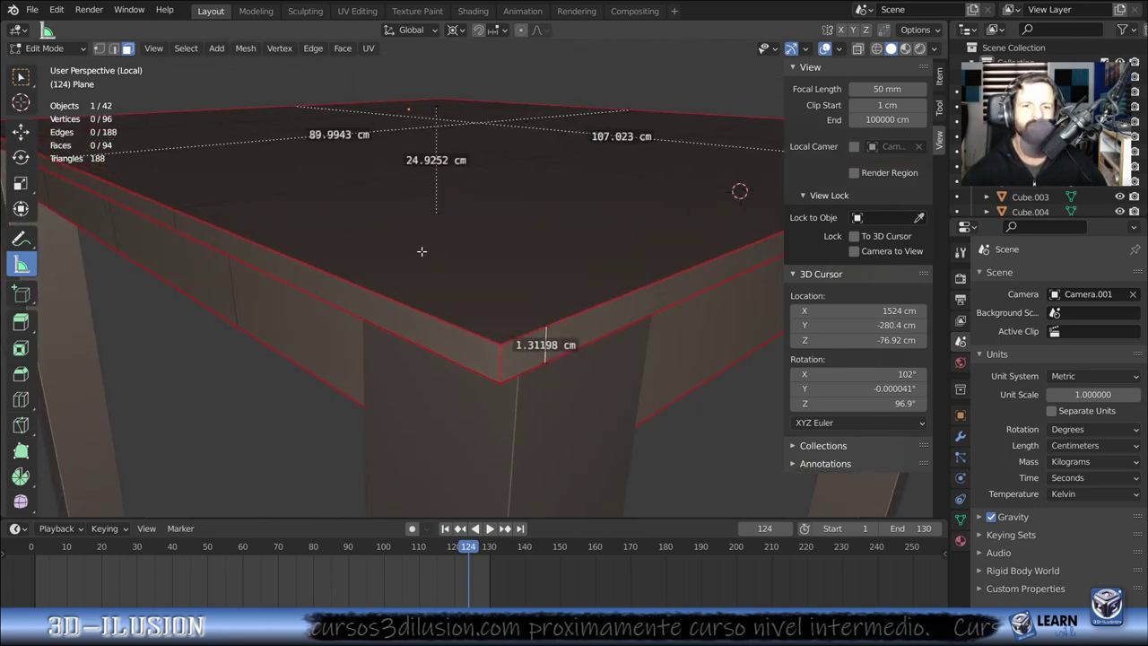
pyautogui.scroll(-5, 421, 251)
pyautogui.moveTo(431, 266)
pyautogui.mouseDown(button='middle')
pyautogui.moveTo(479, 289)
pyautogui.moveTo(481, 305)
pyautogui.mouseUp(button='middle')
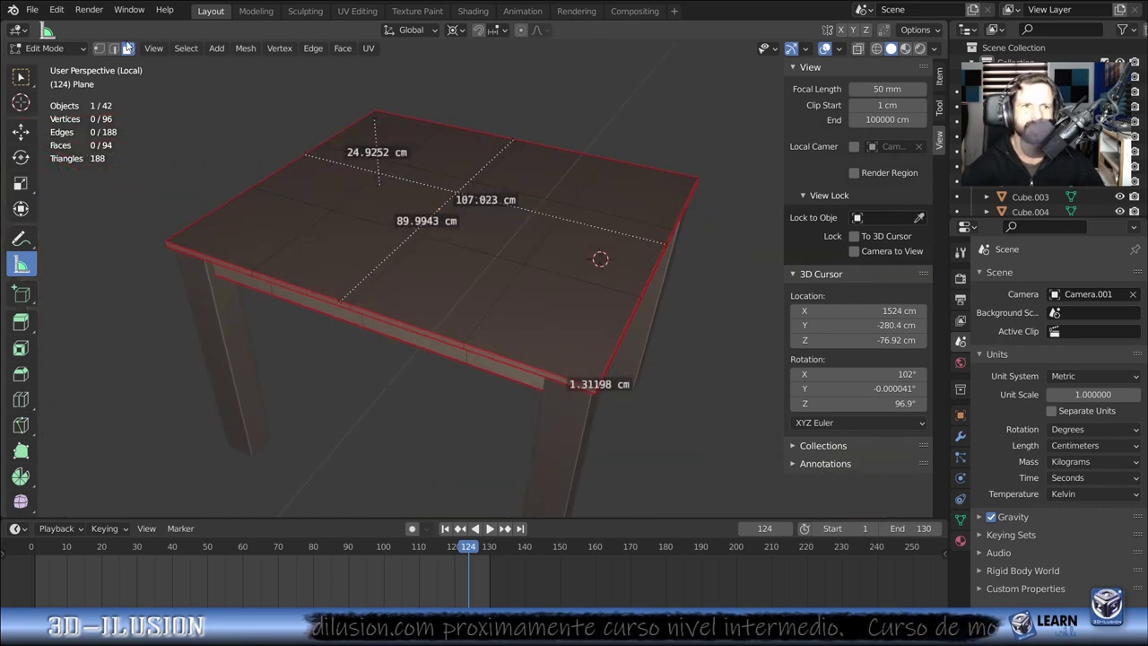
pyautogui.click(266, 232)
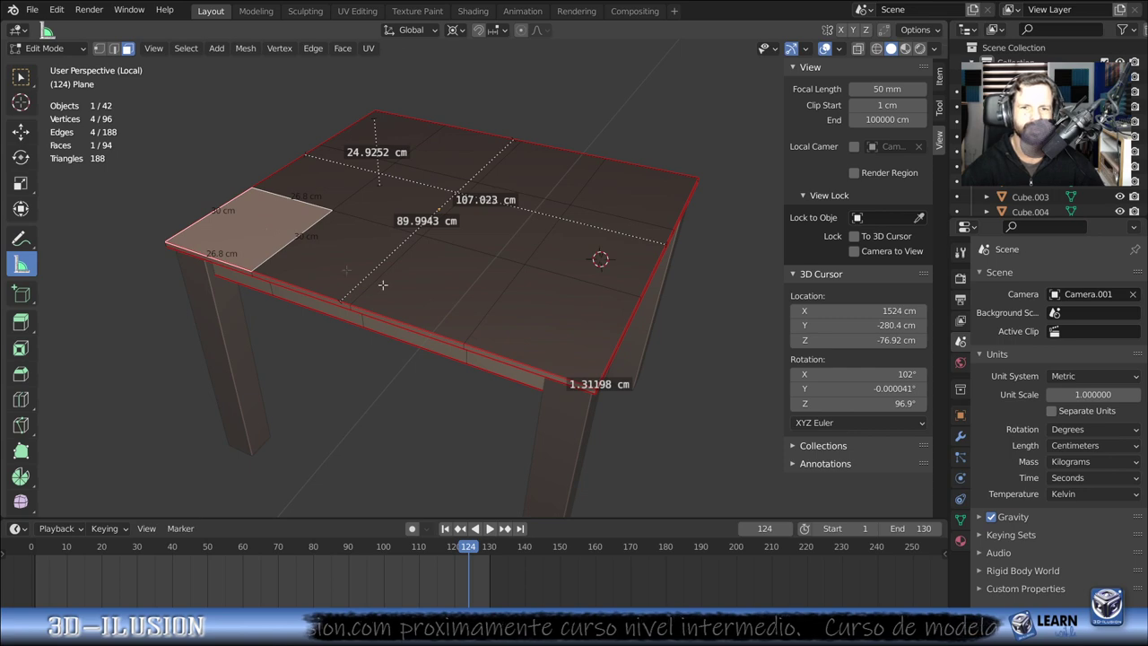
pyautogui.moveTo(555, 310)
pyautogui.mouseDown(button='middle')
pyautogui.moveTo(307, 216)
pyautogui.moveTo(434, 196)
pyautogui.mouseUp(button='middle')
pyautogui.click(321, 211)
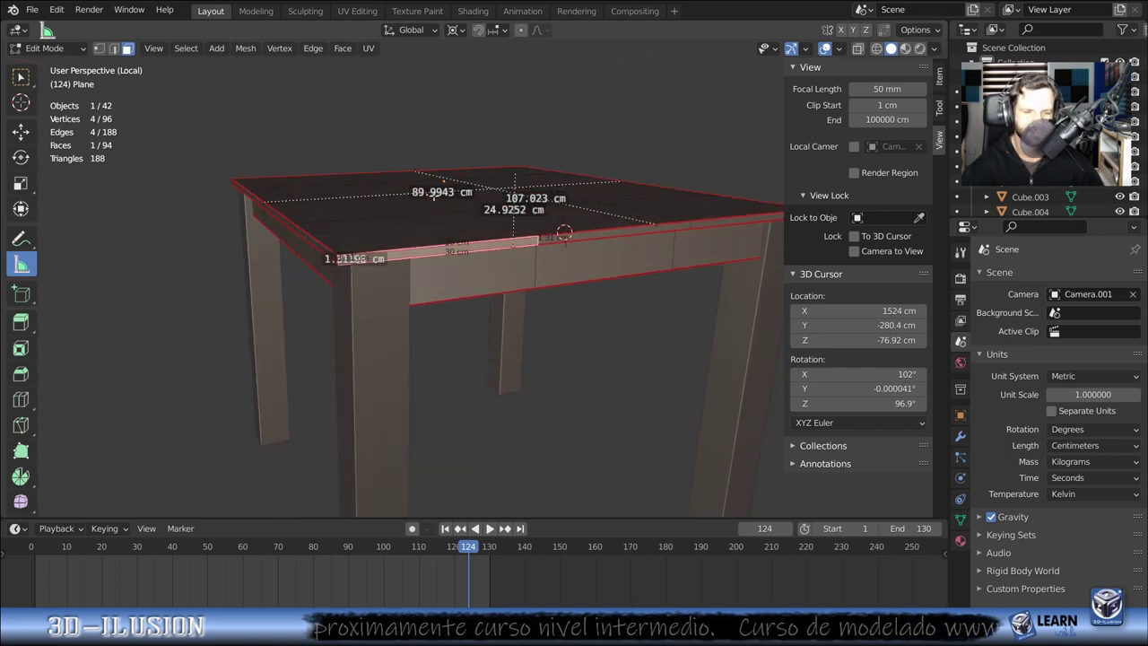
pyautogui.press('a')
pyautogui.press('Tab')
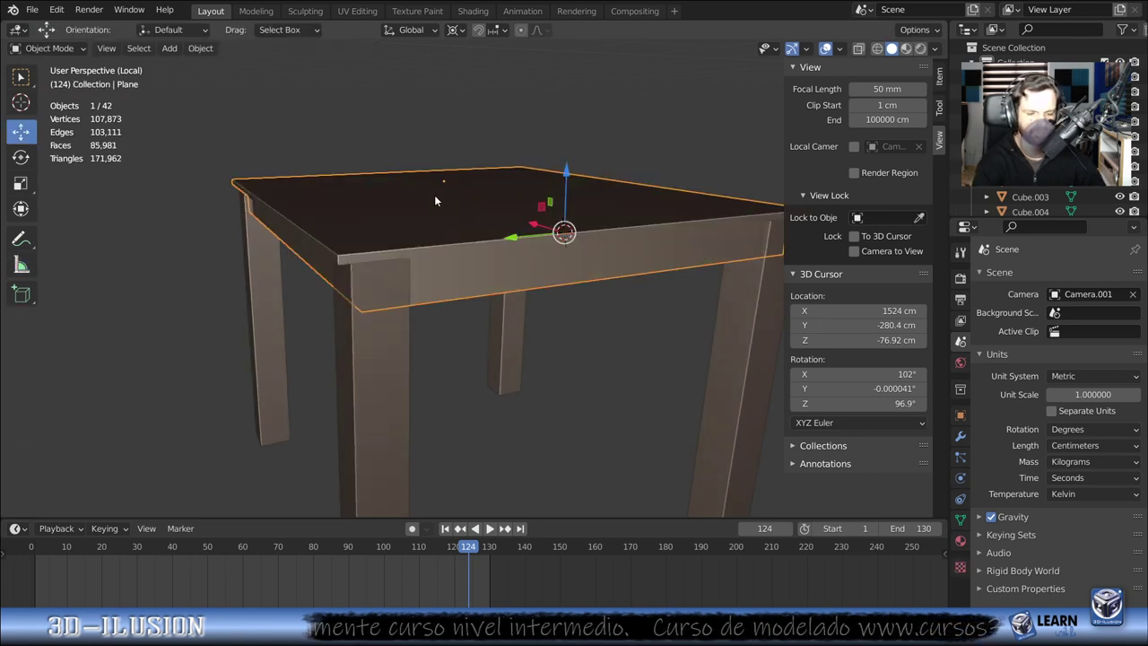
# - Apply the tabletop's scale with Ctrl+A
pyautogui.hotkey('ctrl', 'a')
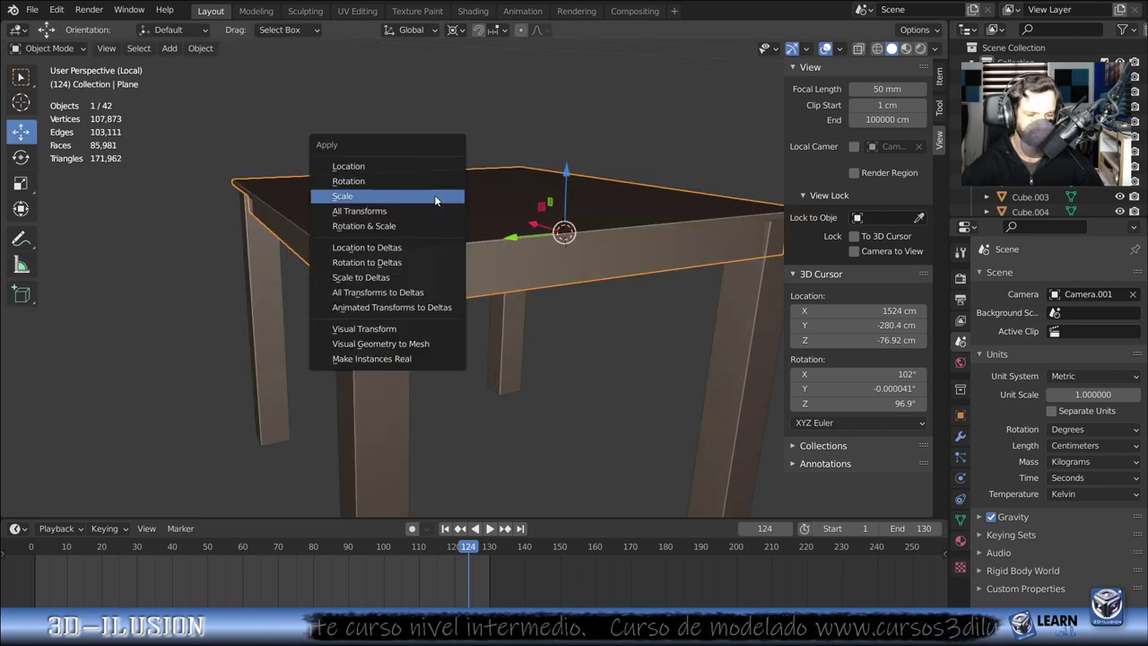
pyautogui.click(434, 195)
pyautogui.press('Tab')
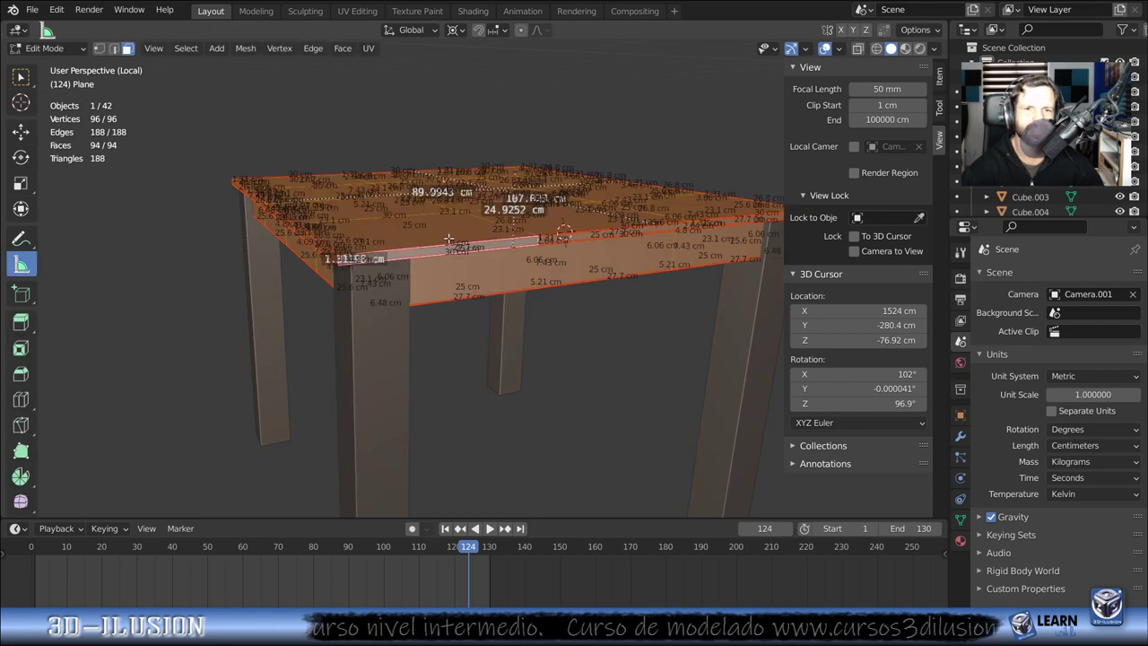
pyautogui.press('Tab')
pyautogui.moveTo(494, 247)
pyautogui.mouseDown(button='middle')
pyautogui.moveTo(489, 266)
pyautogui.moveTo(483, 255)
pyautogui.mouseUp(button='middle')
# - Raise the tabletop's top faces to thicken the rim to about 2.1 cm
pyautogui.press('Tab')
pyautogui.click(490, 253)
pyautogui.scroll(-3, 491, 253)
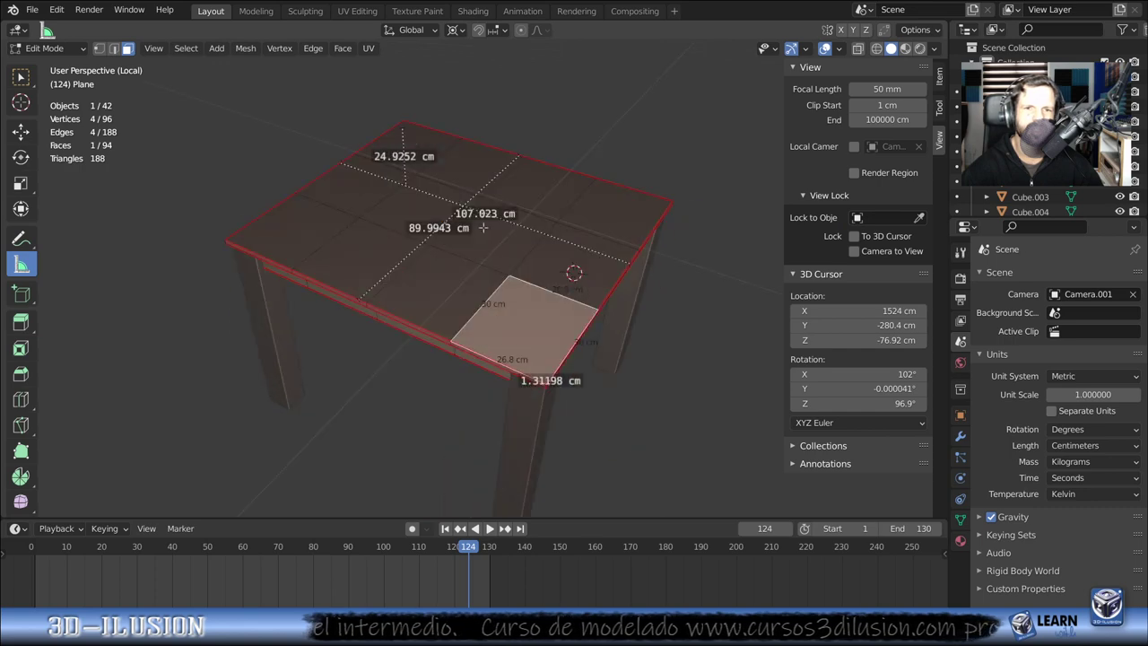
pyautogui.keyDown('ctrl'); pyautogui.keyDown('shift'); pyautogui.click(431, 145); pyautogui.keyUp('shift'); pyautogui.keyUp('ctrl')
pyautogui.moveTo(431, 145)
pyautogui.mouseDown(button='middle')
pyautogui.moveTo(463, 185)
pyautogui.moveTo(464, 211)
pyautogui.mouseUp(button='middle')
pyautogui.scroll(3, 478, 212)
pyautogui.keyDown('shift'); pyautogui.rightClick(464, 212); pyautogui.keyUp('shift')
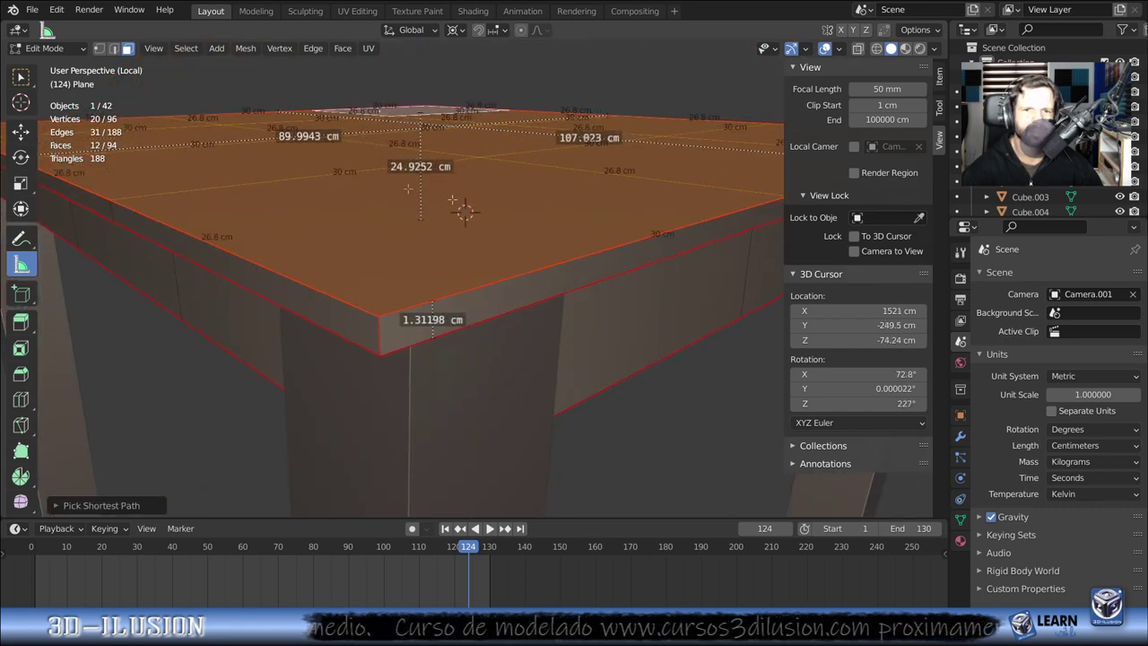
pyautogui.click(20, 131)
pyautogui.moveTo(467, 154)
pyautogui.mouseDown()
pyautogui.moveTo(475, 135)
pyautogui.moveTo(483, 144)
pyautogui.mouseUp()
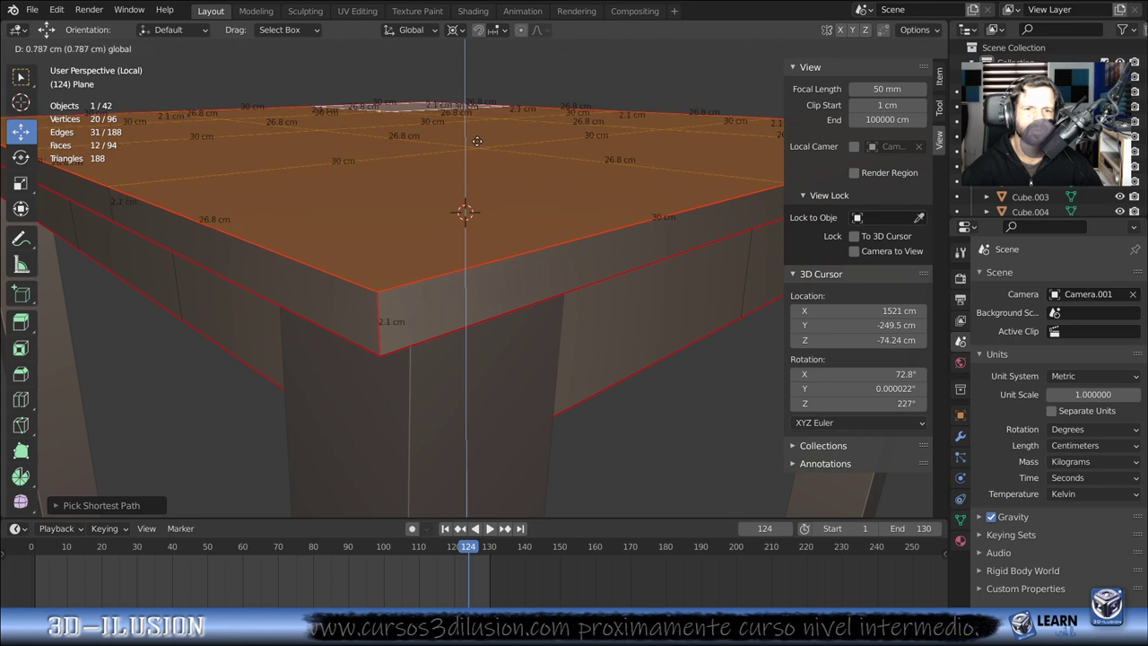
pyautogui.click(482, 145)
# - Return to Object Mode and select a table leg
pyautogui.scroll(-5, 482, 145)
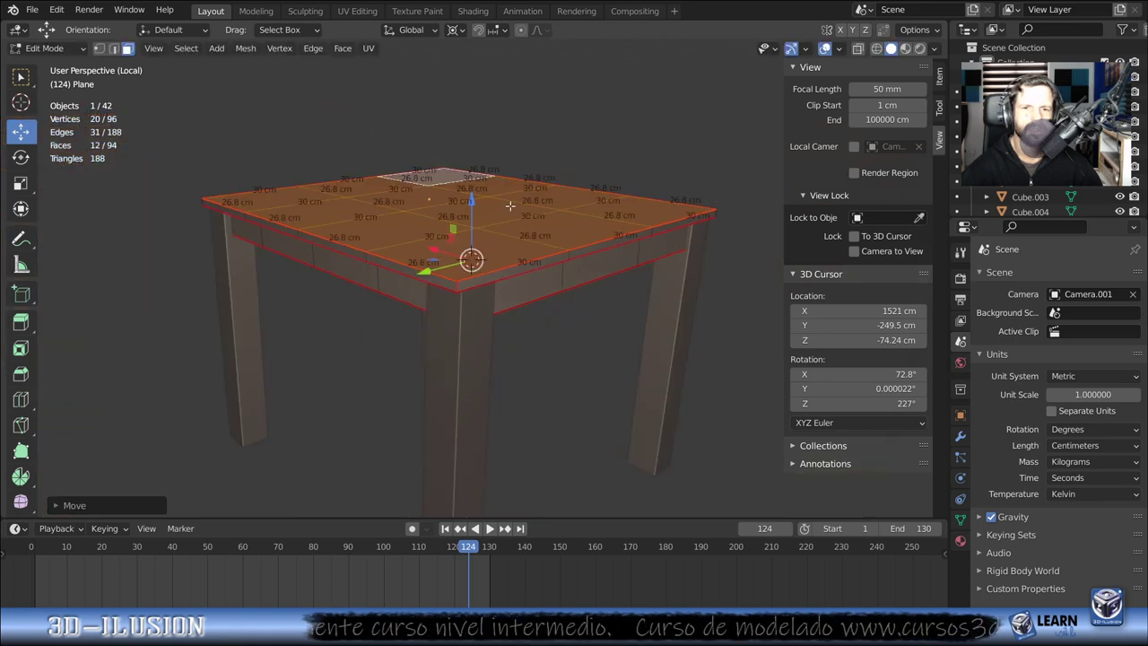
pyautogui.press('Tab')
pyautogui.moveTo(510, 205)
pyautogui.mouseDown(button='middle')
pyautogui.moveTo(493, 218)
pyautogui.moveTo(436, 199)
pyautogui.moveTo(622, 210)
pyautogui.moveTo(623, 279)
pyautogui.moveTo(574, 302)
pyautogui.mouseUp(button='middle')
pyautogui.click(573, 297)
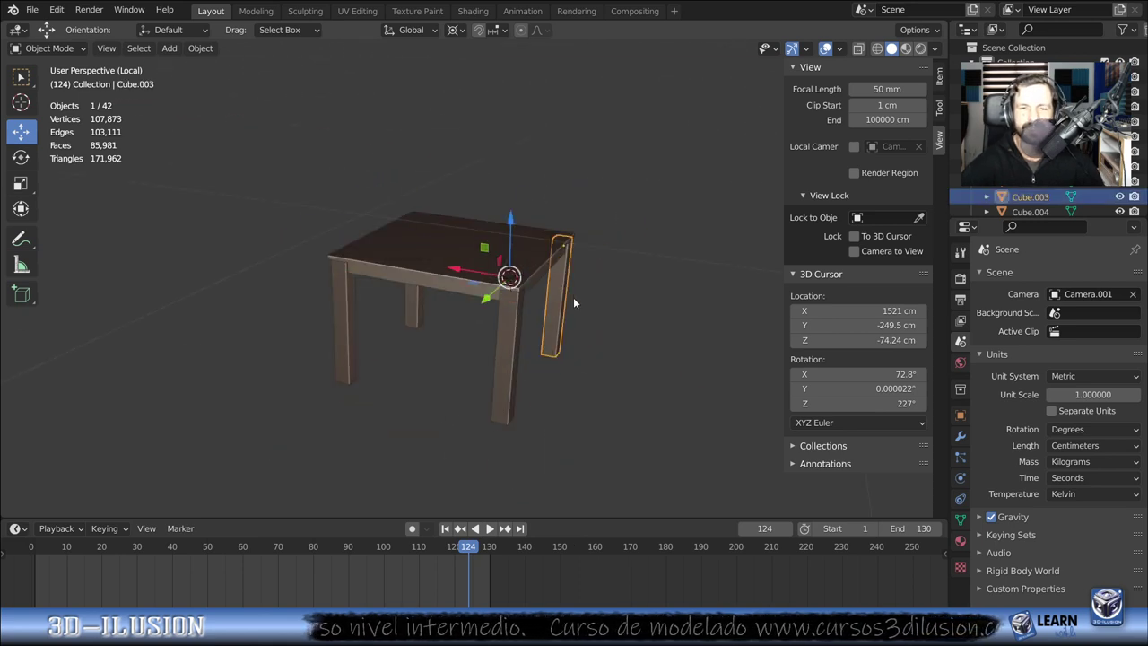
# - Exit local view to show the whole room from above the table
pyautogui.click(655, 314)
pyautogui.scroll(-3, 662, 317)
pyautogui.moveTo(662, 317); pyautogui.dragTo(528, 336, button='middle')
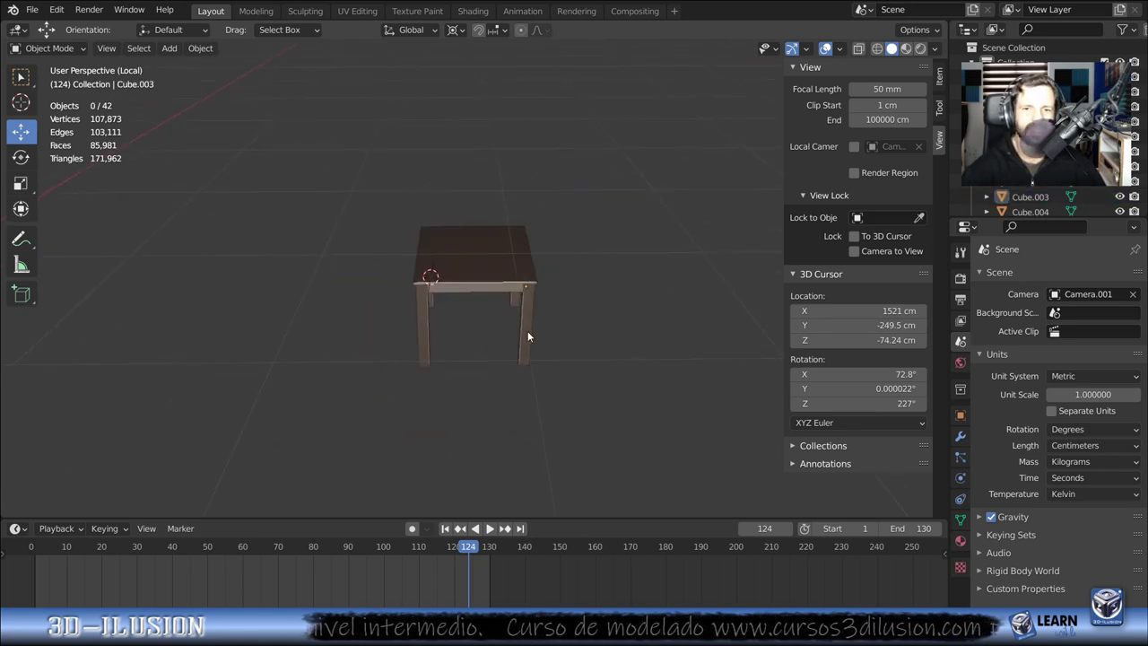
pyautogui.press('KP_Divide')
pyautogui.moveTo(502, 334); pyautogui.dragTo(537, 392, button='middle')
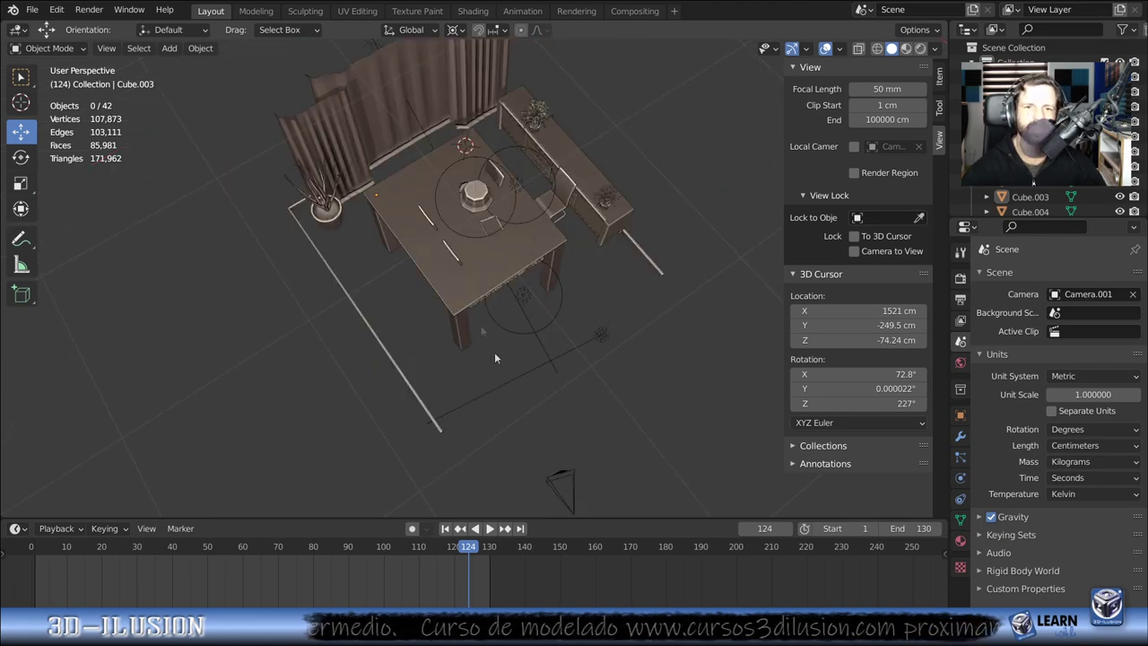
pyautogui.scroll(2, 472, 315)
pyautogui.scroll(2, 452, 230)
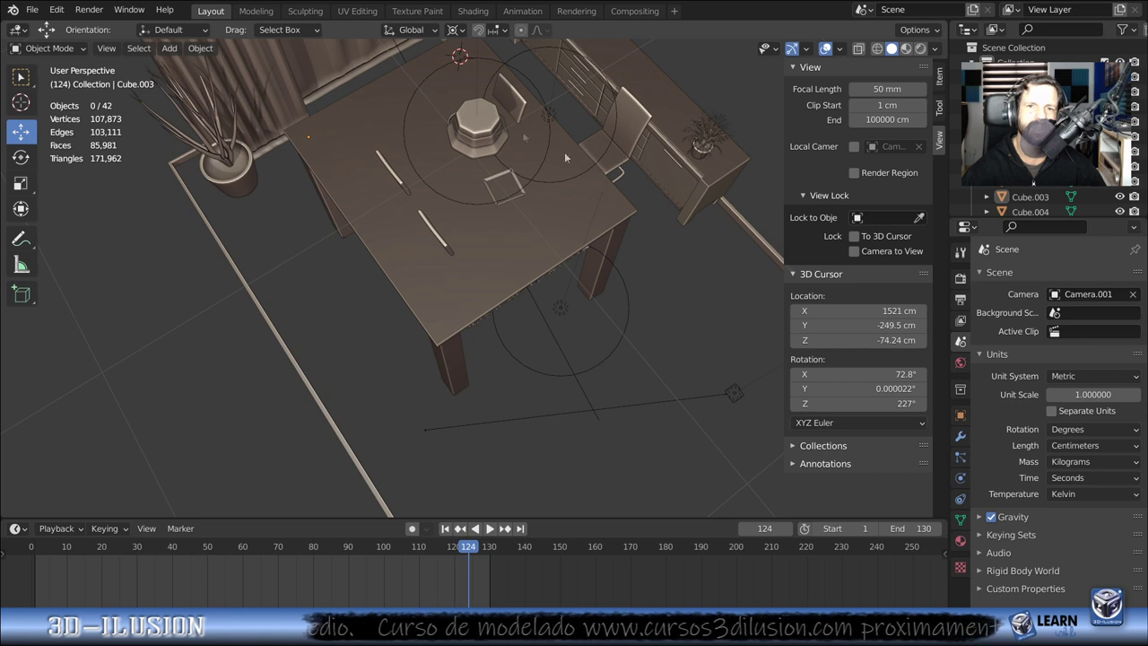
# - Delete the picture frame and both chopsticks, leaving 32 objects in the scene
pyautogui.click(506, 97)
pyautogui.click(386, 171)
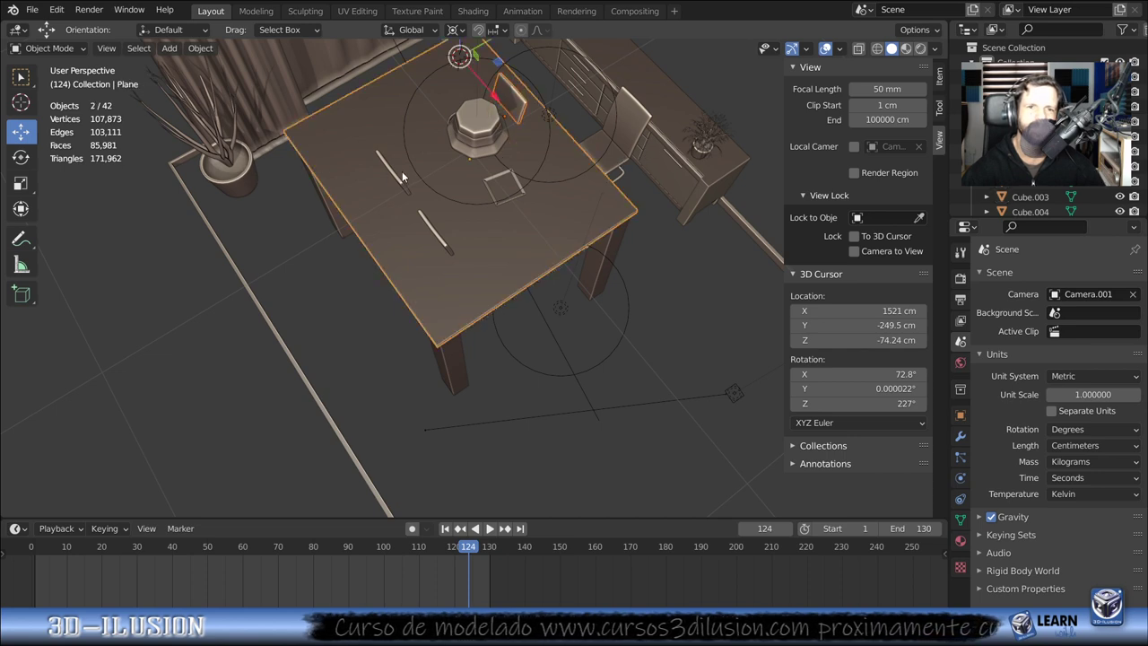
pyautogui.click(397, 173)
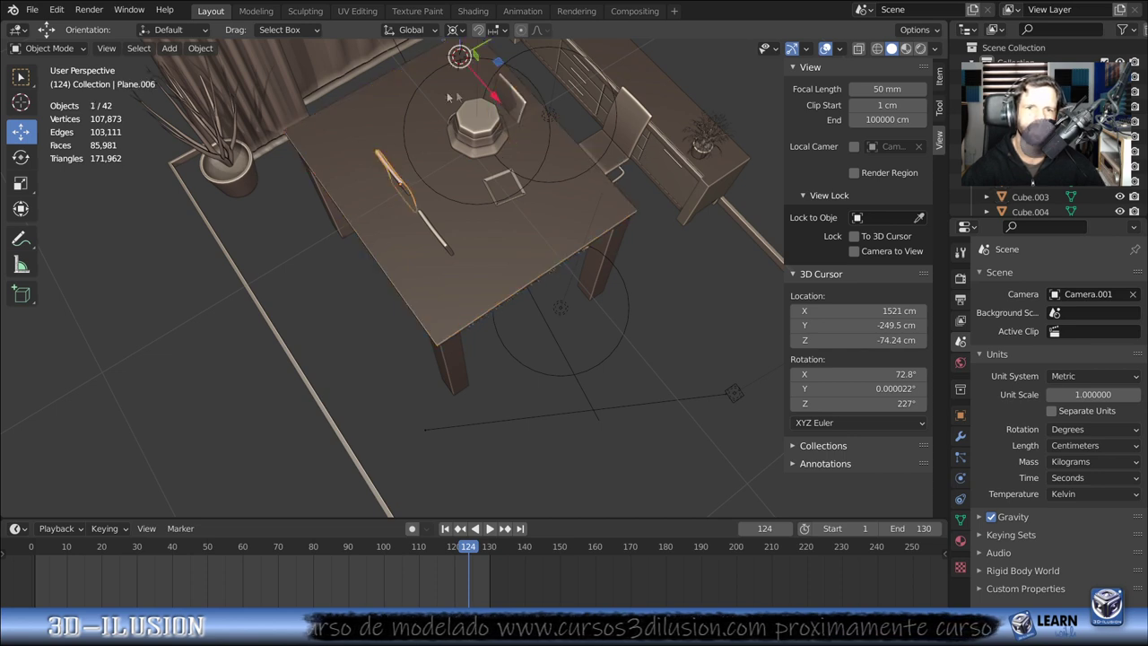
pyautogui.keyDown('shift'); pyautogui.click(522, 99); pyautogui.keyUp('shift')
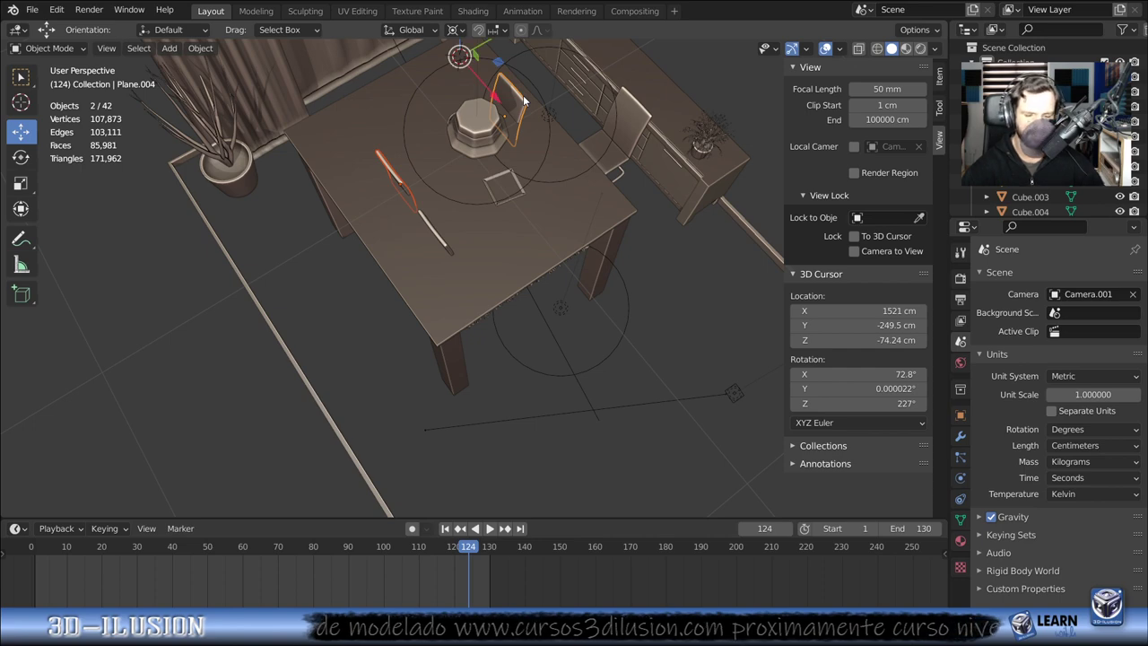
pyautogui.press('x')
pyautogui.click(523, 95)
pyautogui.click(438, 242)
pyautogui.press('x')
pyautogui.click(440, 242)
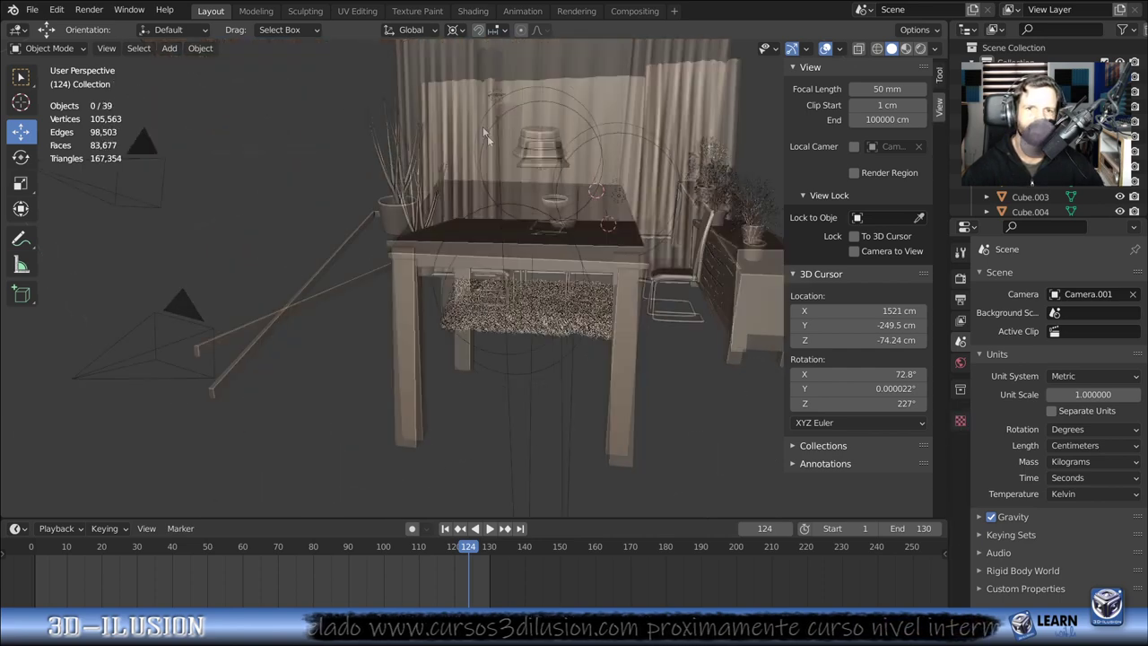
# - Select the tabletop, all four legs and the chair, and isolate them in local view
pyautogui.keyDown('shift'); pyautogui.click(547, 251); pyautogui.keyUp('shift')
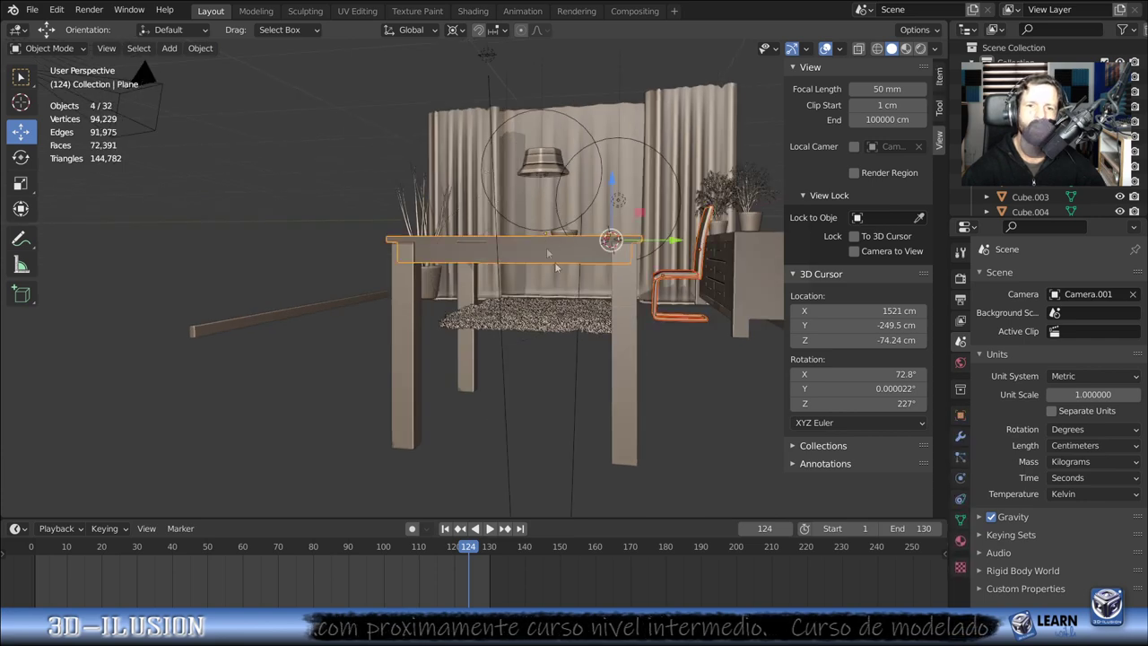
pyautogui.keyDown('shift'); pyautogui.click(621, 320); pyautogui.keyUp('shift')
pyautogui.keyDown('shift'); pyautogui.click(466, 359); pyautogui.keyUp('shift')
pyautogui.moveTo(466, 359); pyautogui.dragTo(563, 283, button='middle')
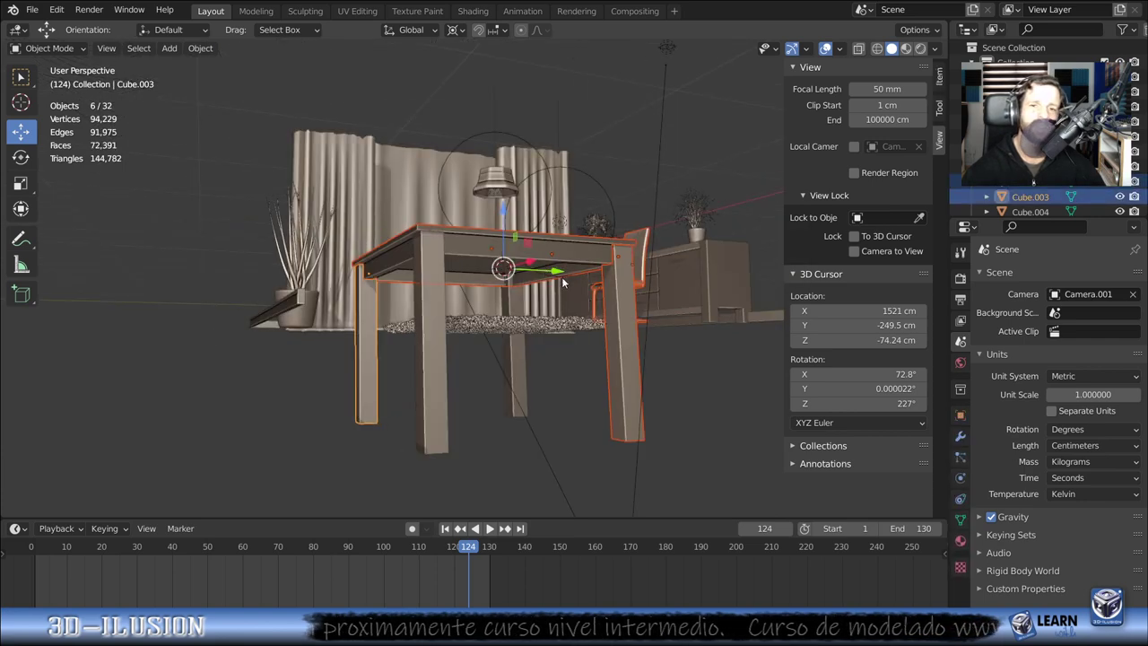
pyautogui.keyDown('shift'); pyautogui.click(525, 304); pyautogui.keyUp('shift')
pyautogui.keyDown('shift'); pyautogui.click(431, 339); pyautogui.keyUp('shift')
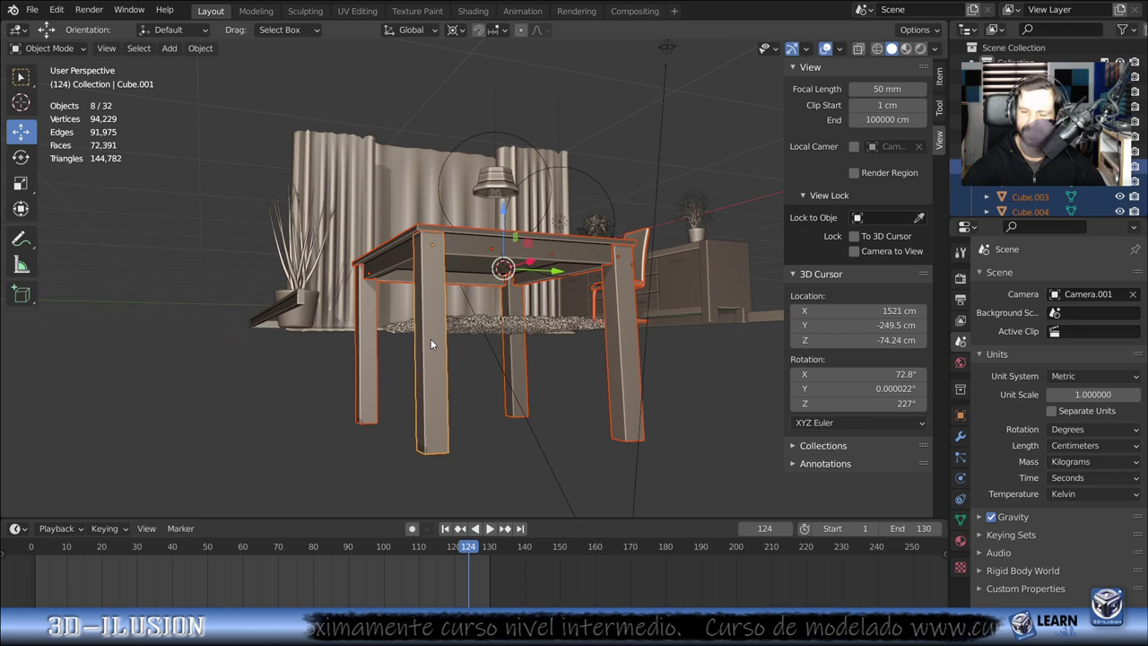
pyautogui.press('/')
pyautogui.moveTo(431, 338); pyautogui.dragTo(389, 364, button='middle')
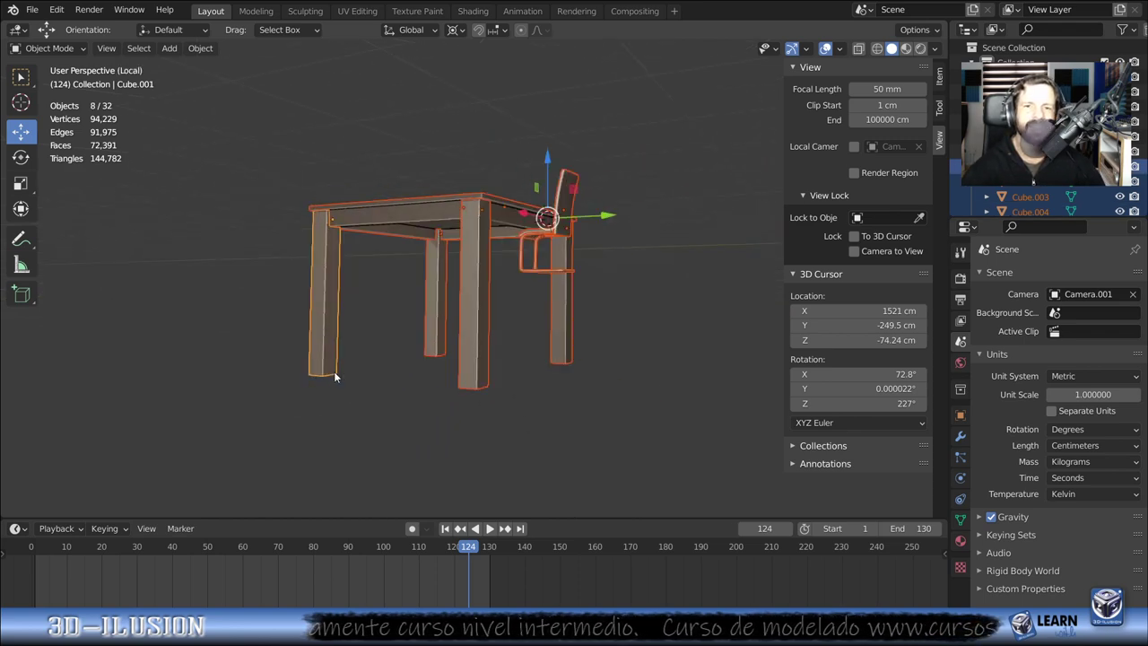
# - Snap the 3D cursor to the chair and scale the chair up around it
pyautogui.moveTo(384, 290); pyautogui.dragTo(553, 220, button='middle')
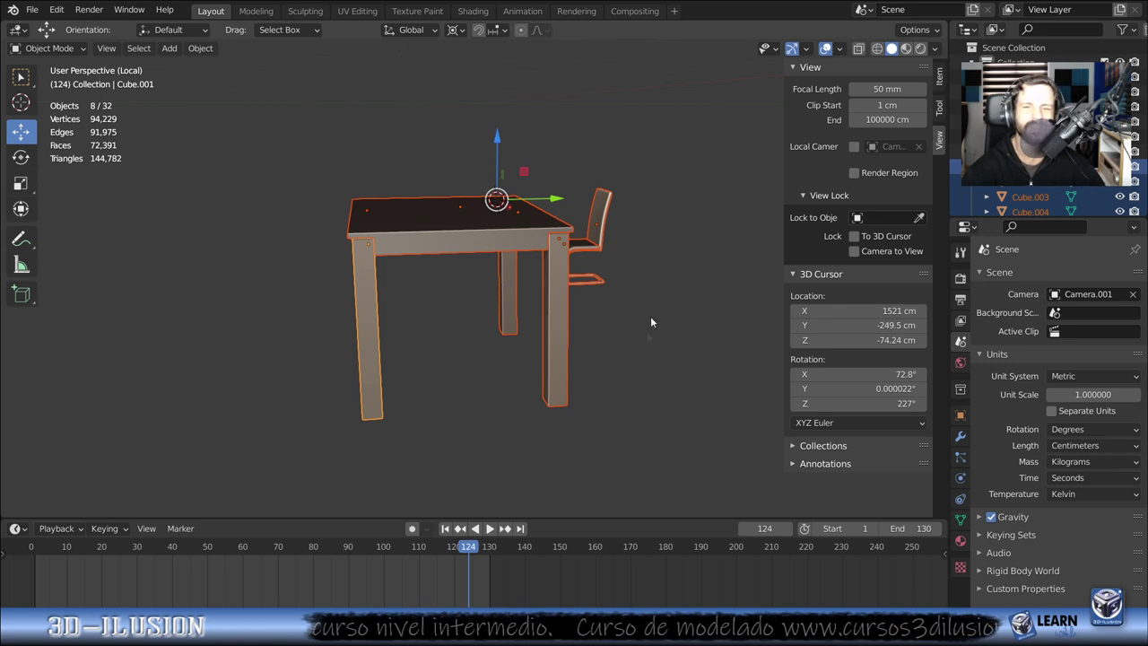
pyautogui.moveTo(640, 335); pyautogui.dragTo(539, 309, button='middle')
pyautogui.click(485, 232)
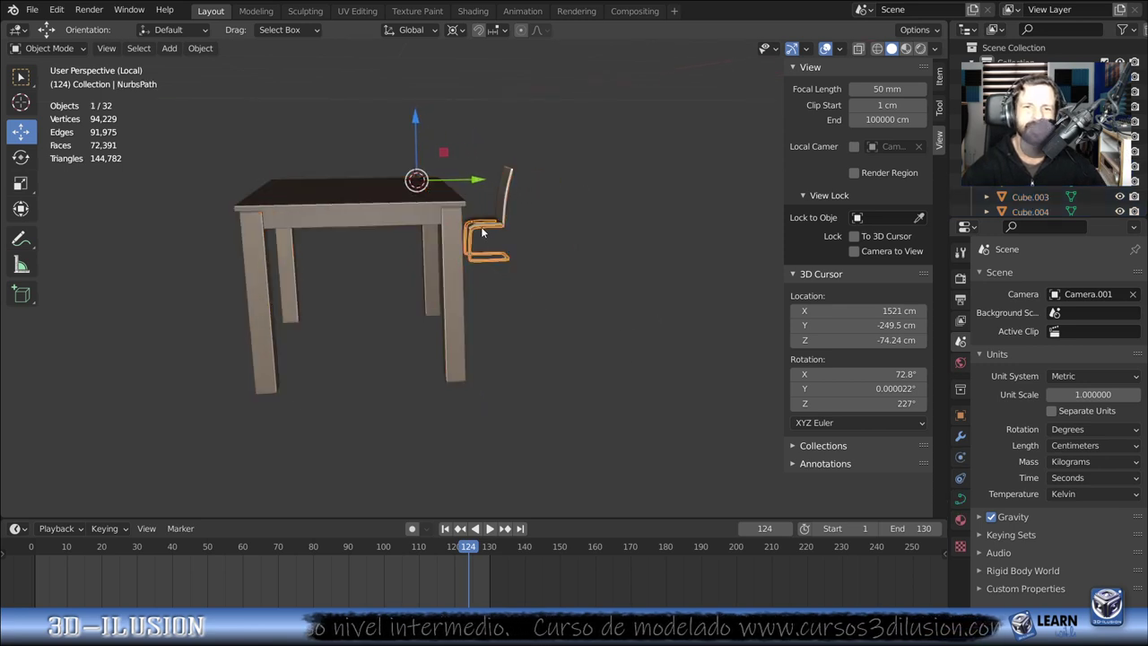
pyautogui.keyDown('shift'); pyautogui.click(482, 231); pyautogui.keyUp('shift')
pyautogui.keyDown('shift'); pyautogui.click(501, 214); pyautogui.keyUp('shift')
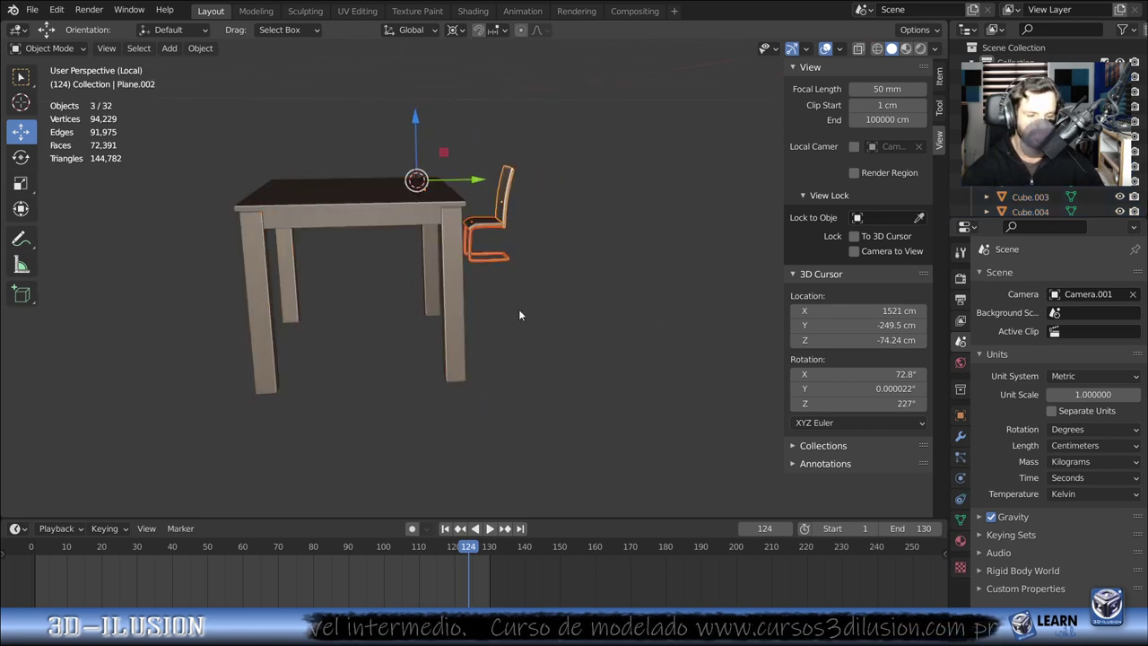
pyautogui.hotkey('shift', 's')
pyautogui.click(528, 398)
pyautogui.press('s')
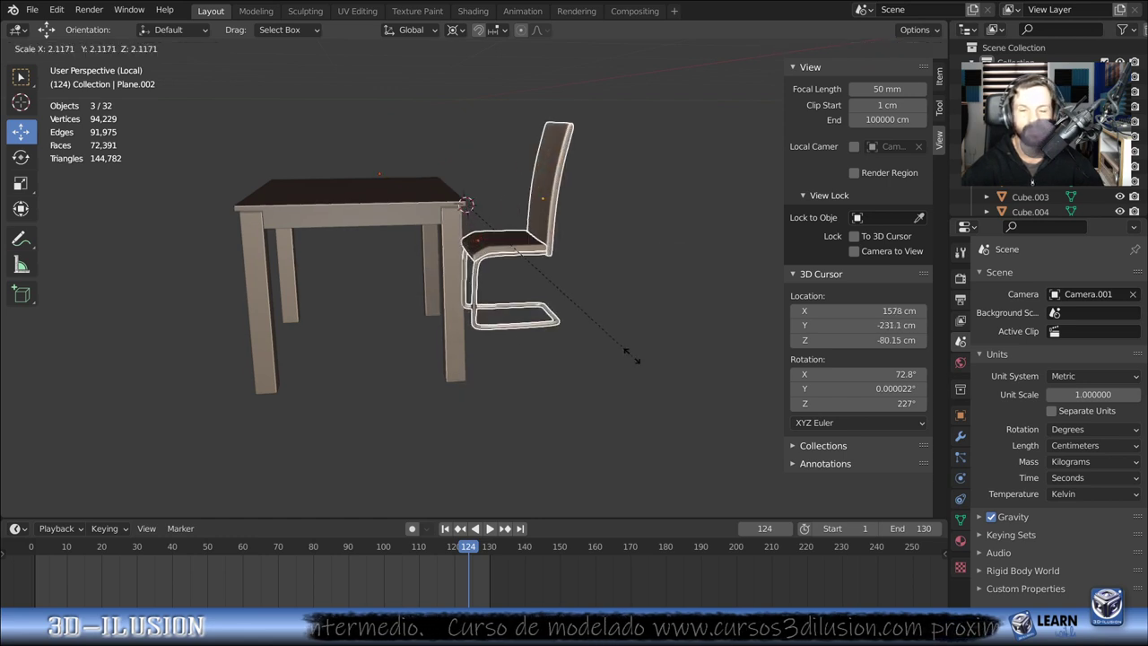
pyautogui.click(631, 355)
# - In side view, enlarge the chair further and set its height to floor level beside the table
pyautogui.press('KP_3')
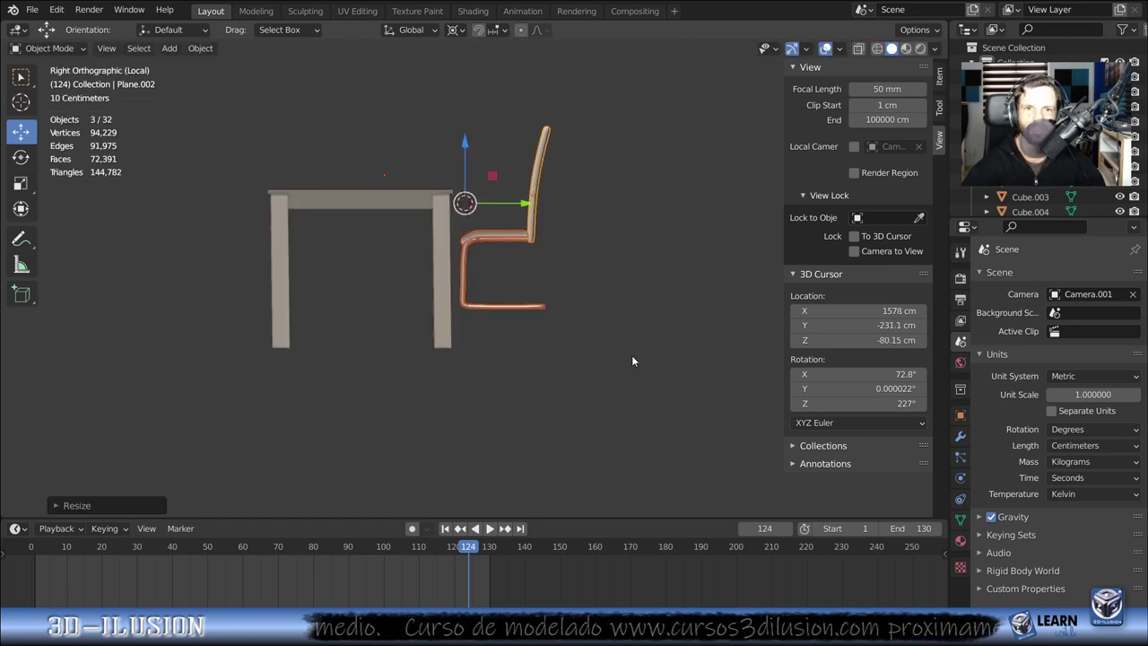
pyautogui.moveTo(474, 143); pyautogui.dragTo(478, 187)
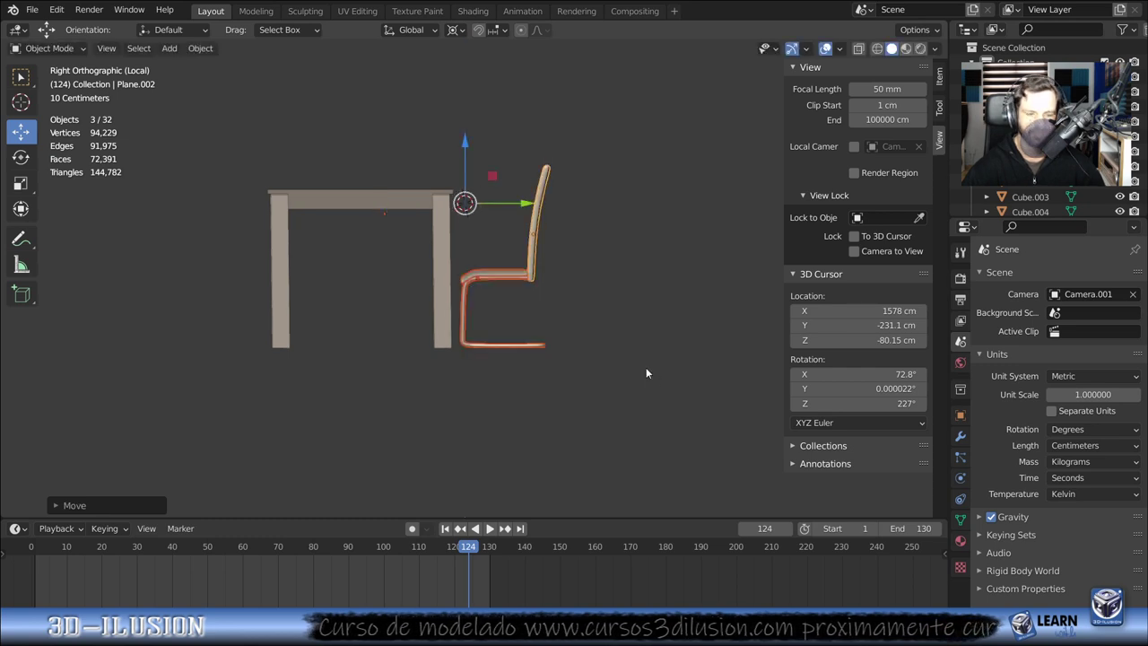
pyautogui.press('s')
pyautogui.click(694, 396)
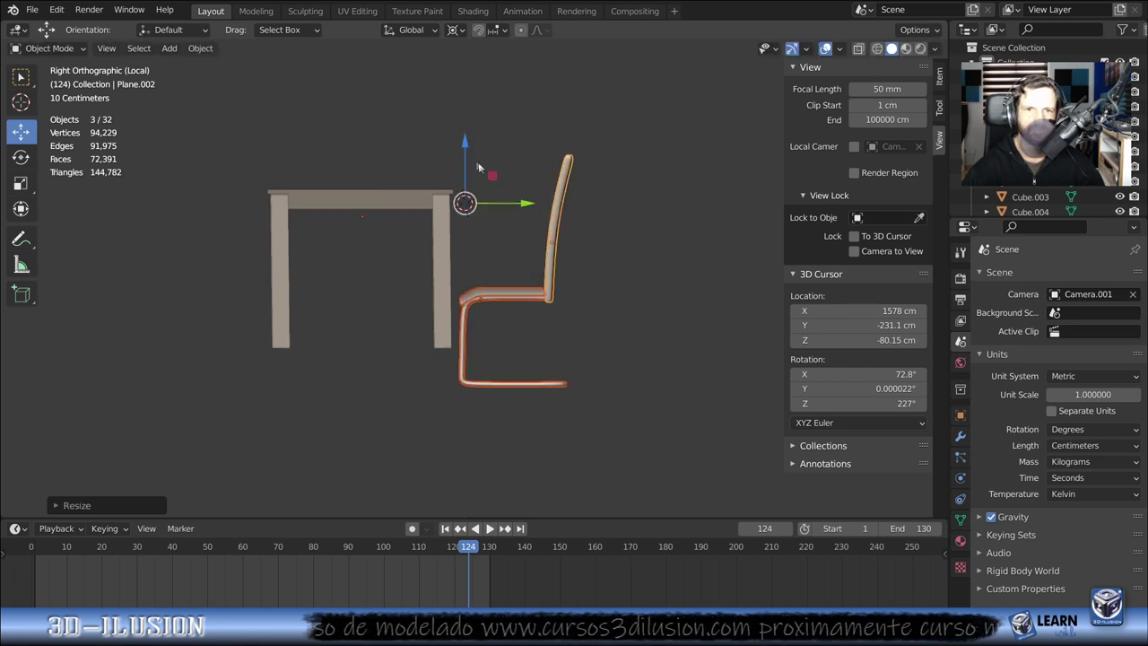
pyautogui.moveTo(466, 145); pyautogui.dragTo(474, 111)
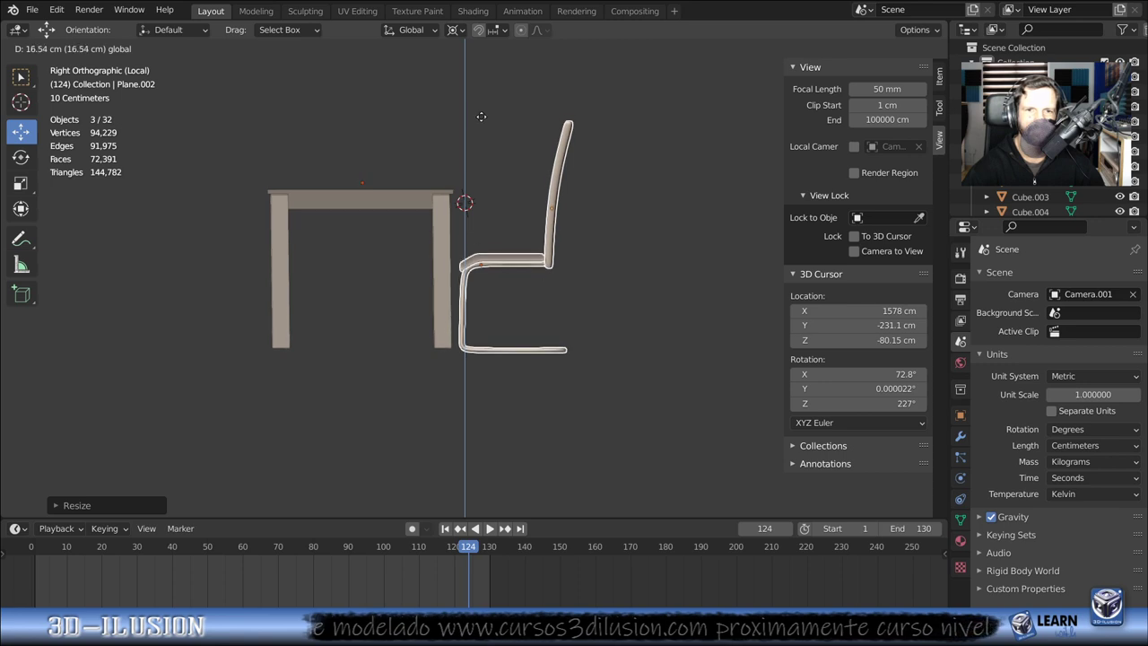
pyautogui.click(484, 112)
pyautogui.moveTo(581, 321)
pyautogui.mouseDown(button='middle')
pyautogui.moveTo(706, 276)
pyautogui.moveTo(549, 283)
pyautogui.mouseUp(button='middle')
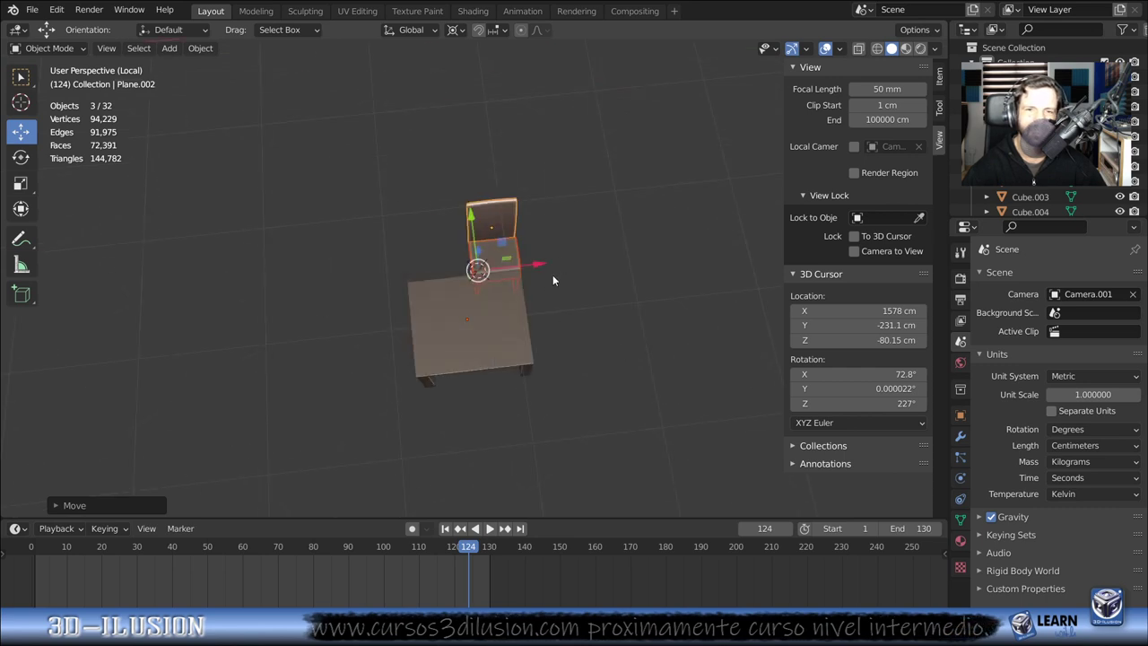
# - View the chair straight from the top and enter Edit Mode with X-ray display on
pyautogui.scroll(2, 549, 280)
pyautogui.scroll(3, 547, 280)
pyautogui.scroll(3, 538, 322)
pyautogui.moveTo(525, 369); pyautogui.dragTo(505, 373, button='middle')
pyautogui.scroll(-2, 505, 373)
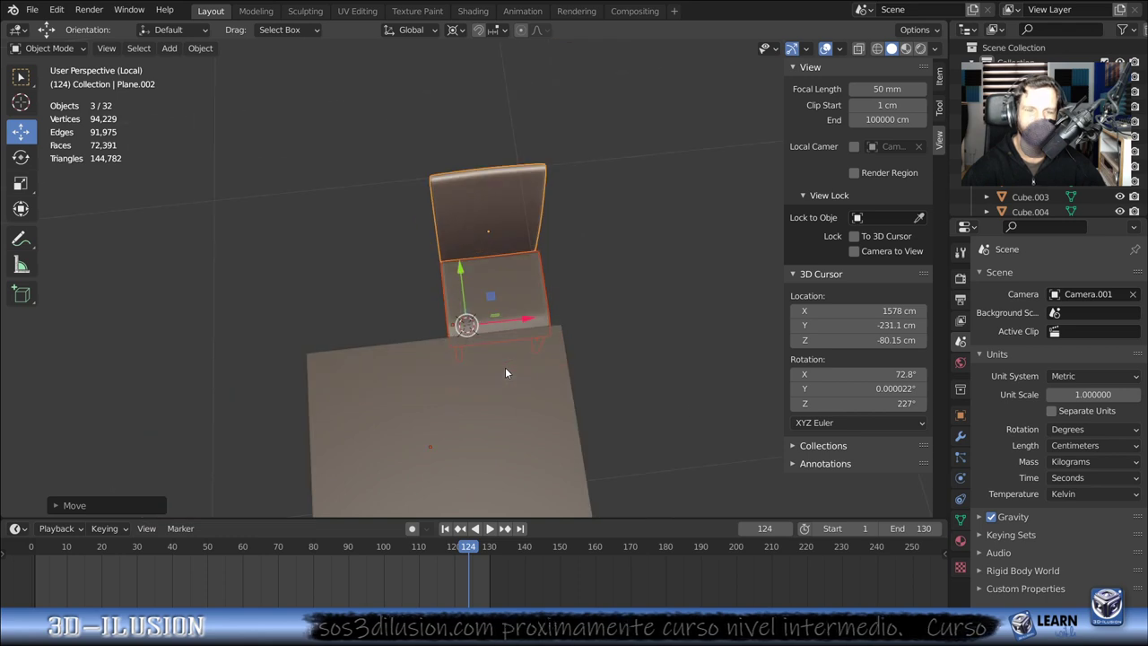
pyautogui.press('KP_7')
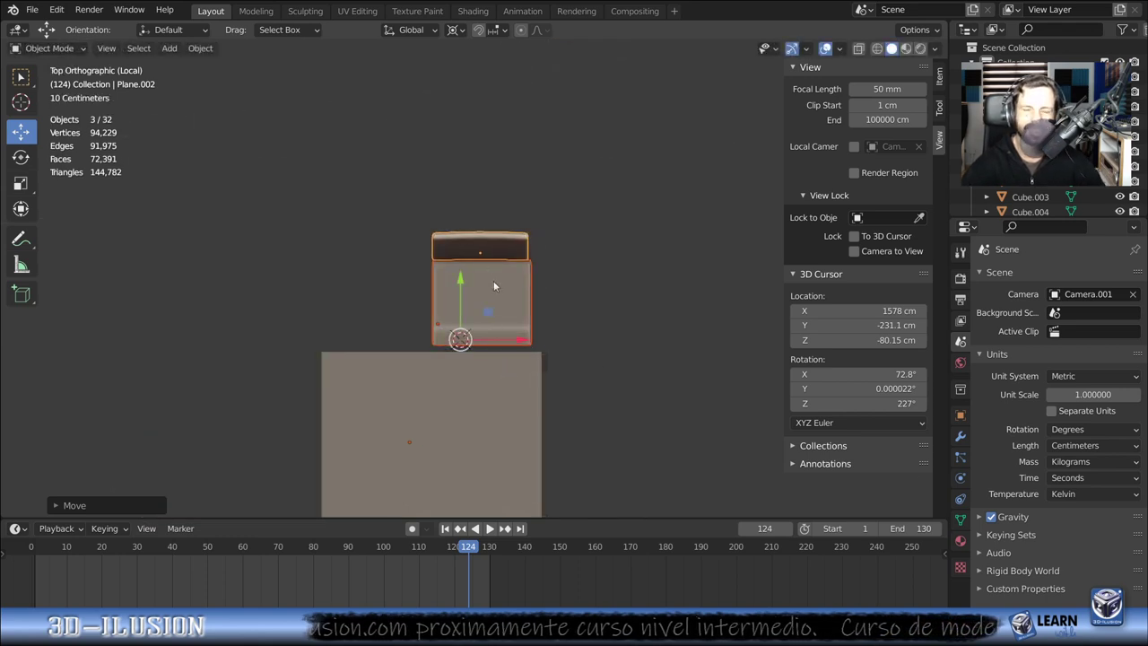
pyautogui.scroll(4, 495, 290)
pyautogui.scroll(1, 495, 290)
pyautogui.press('Tab')
pyautogui.hotkey('alt', 'z')
# - Return to Object Mode with X-ray off and apply the chair back's scale
pyautogui.scroll(1, 538, 273)
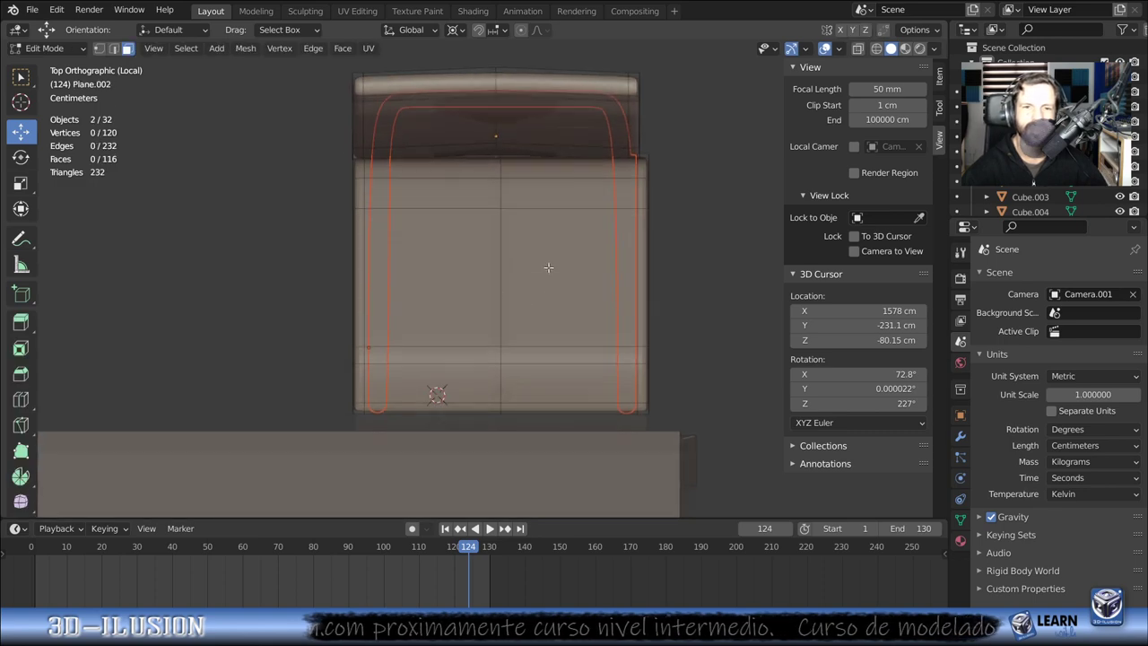
pyautogui.scroll(1, 548, 267)
pyautogui.scroll(-3, 484, 280)
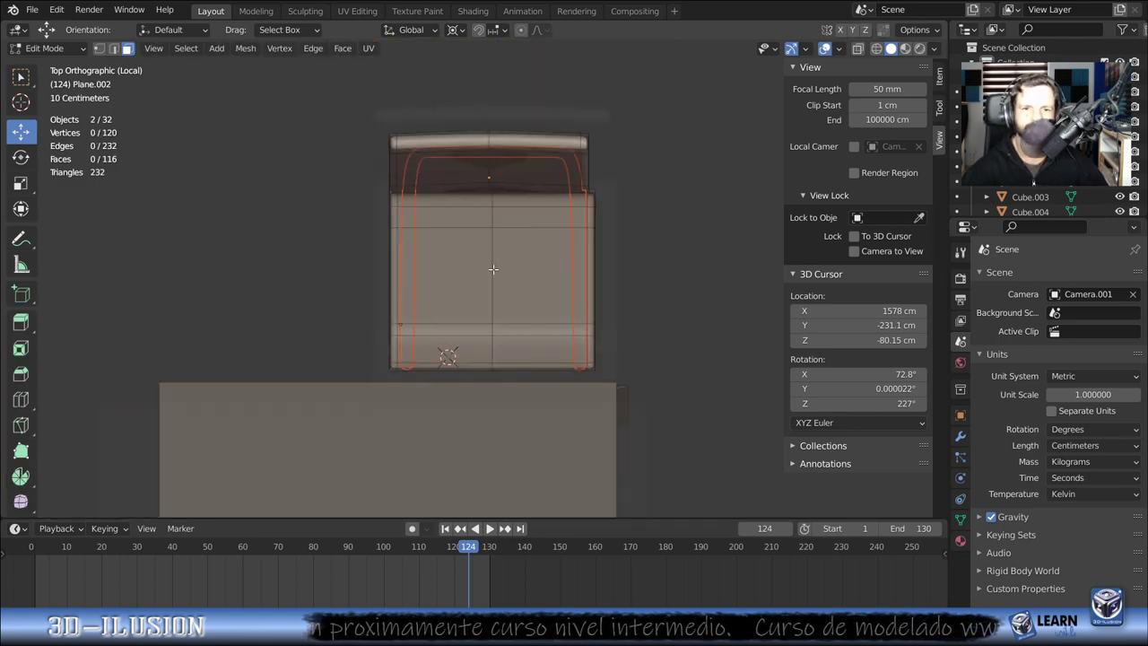
pyautogui.moveTo(492, 269); pyautogui.dragTo(534, 235, button='middle')
pyautogui.press('Tab')
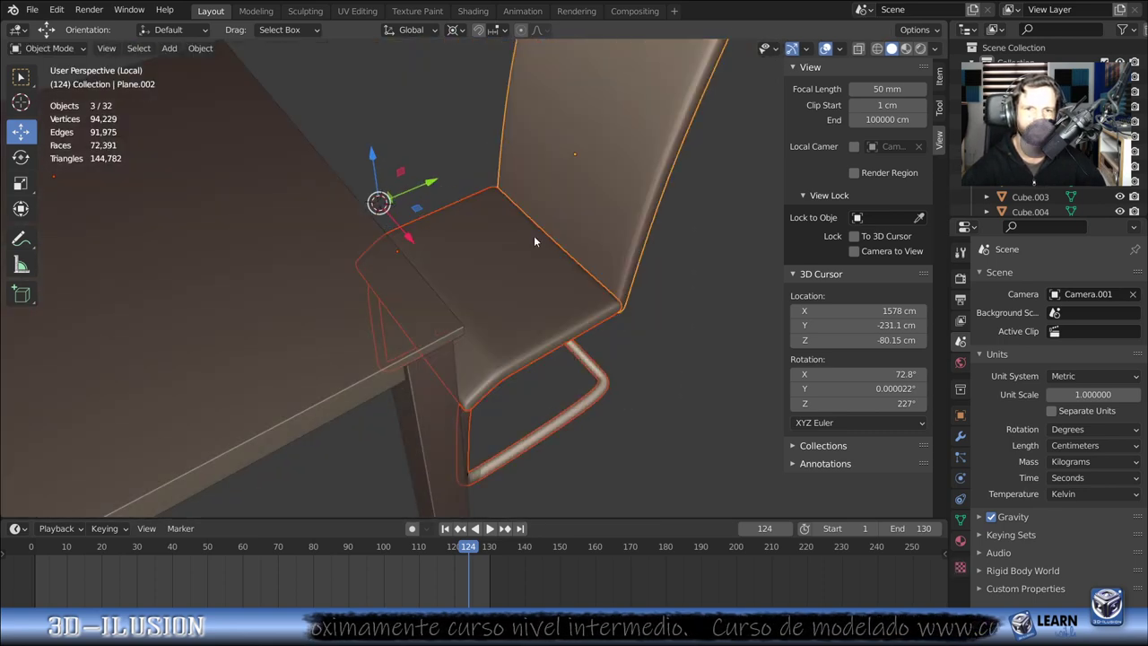
pyautogui.hotkey('alt', 'z')
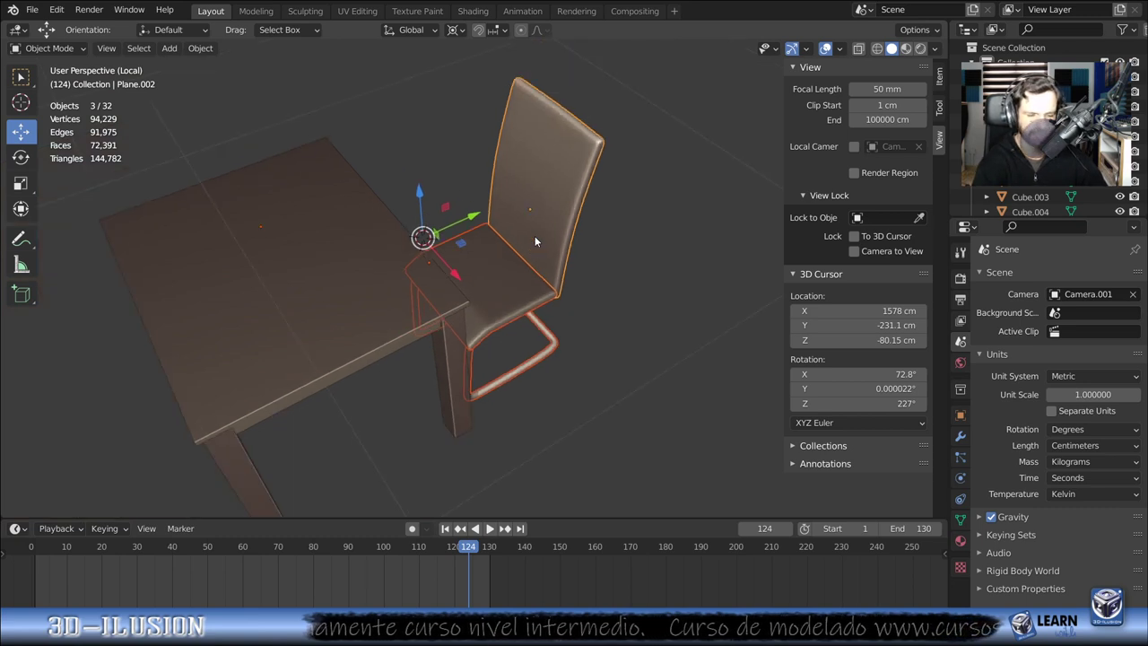
pyautogui.hotkey('ctrl', 'a')
pyautogui.click(535, 236)
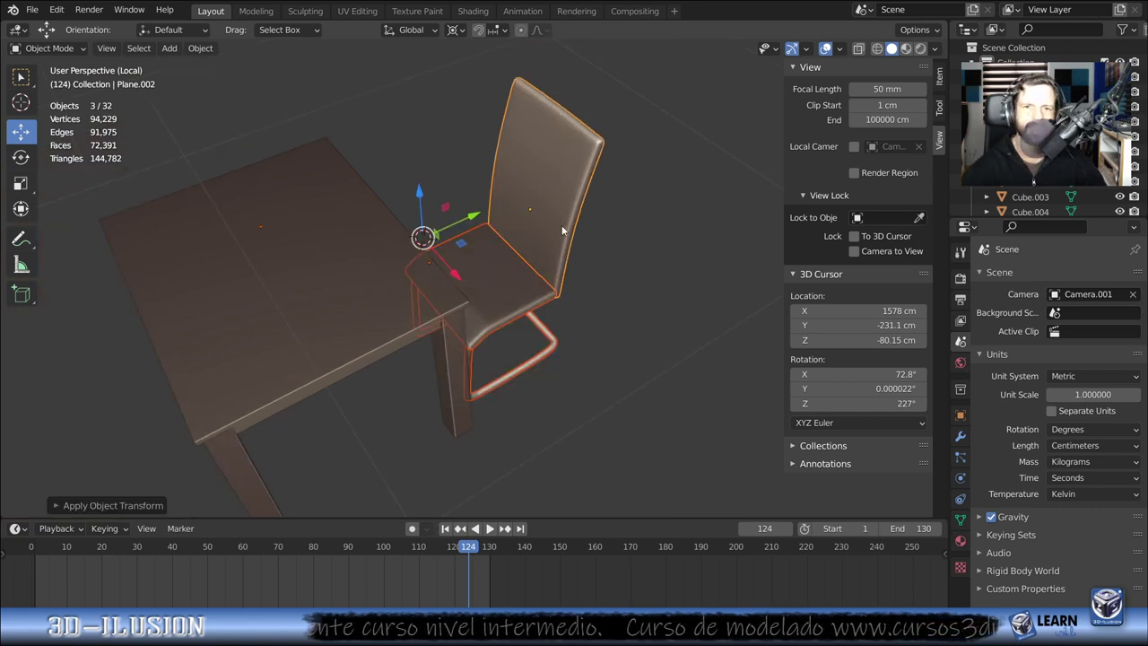
# - Deselect the chair back's vertices, leave Edit Mode, and select the seat object Plane.001
pyautogui.press('Tab')
pyautogui.moveTo(546, 239)
pyautogui.mouseDown(button='middle')
pyautogui.moveTo(577, 313)
pyautogui.moveTo(622, 309)
pyautogui.mouseUp(button='middle')
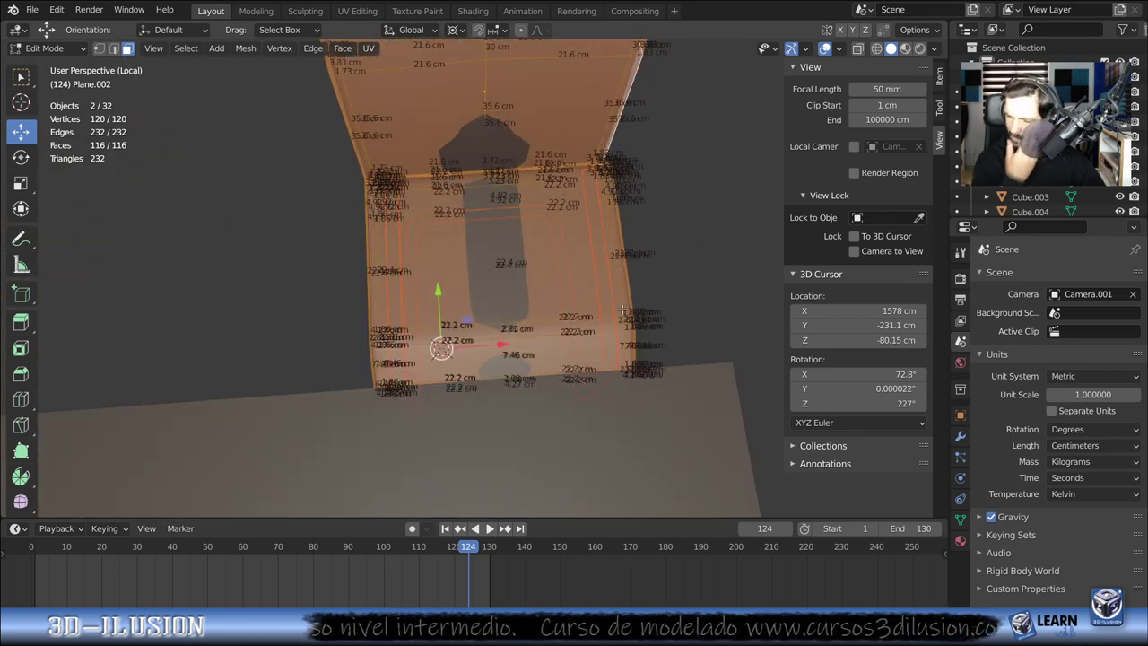
pyautogui.press('KP_7')
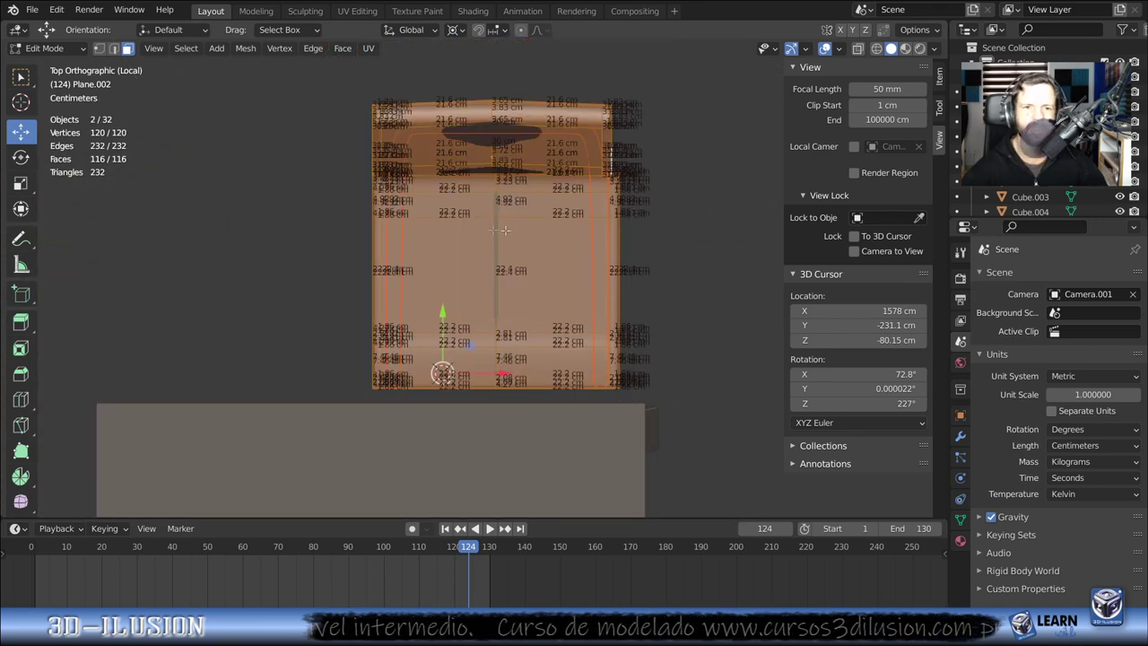
pyautogui.click(194, 207)
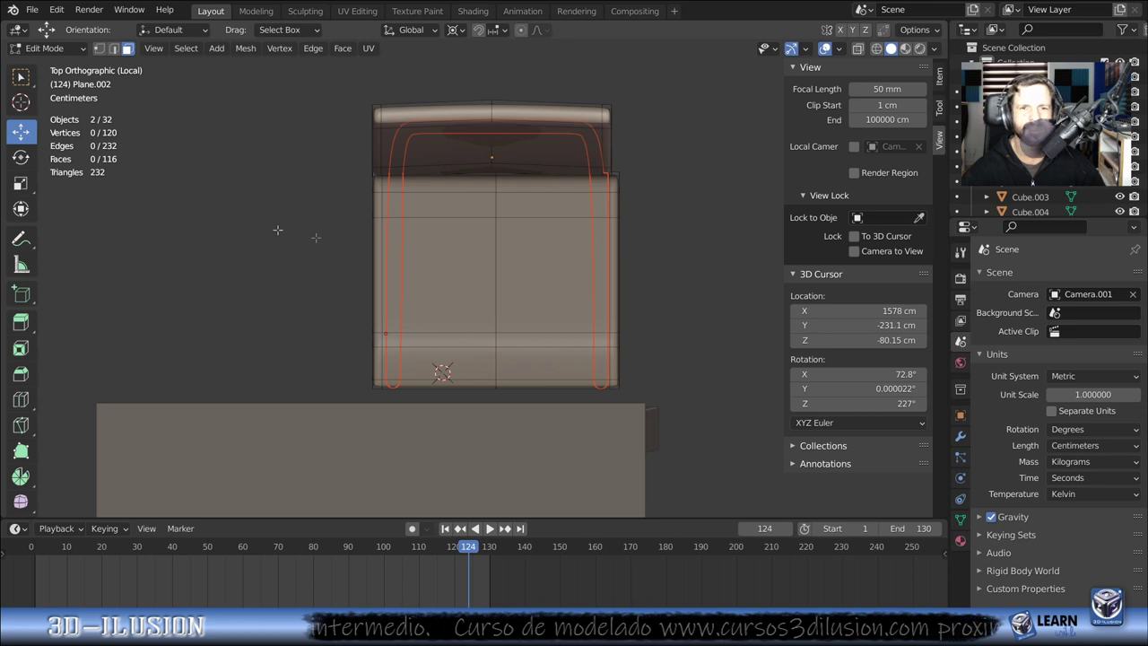
pyautogui.press('Tab')
pyautogui.click(453, 247)
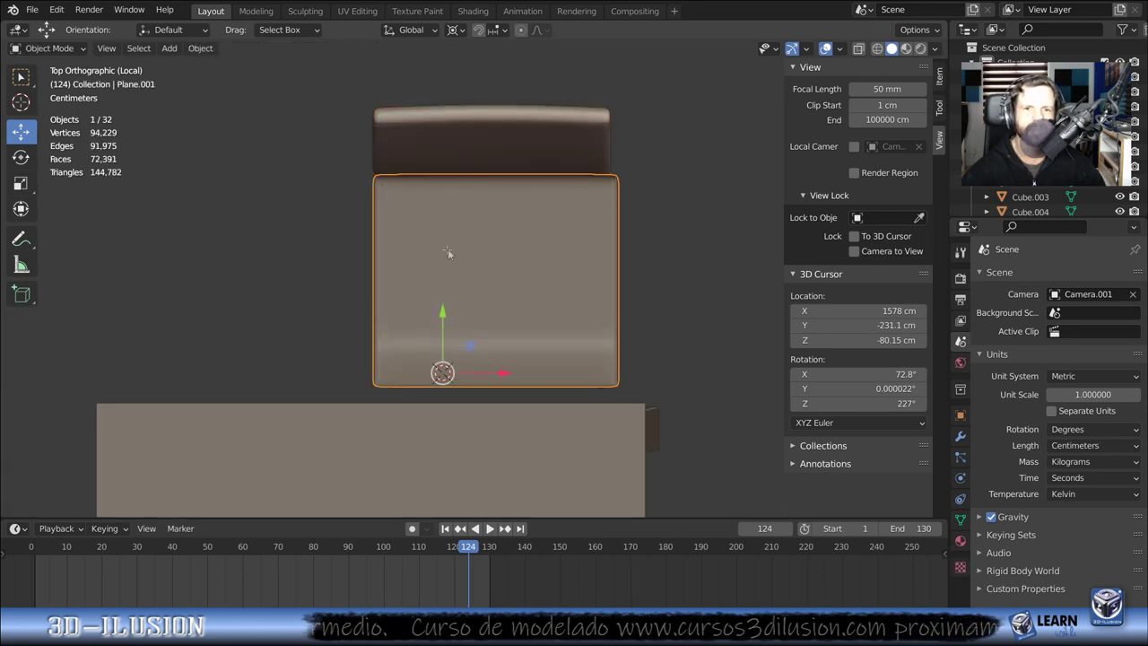
# - Measure the seat's full width in Edit Mode, about 48.3 cm
pyautogui.press('Tab')
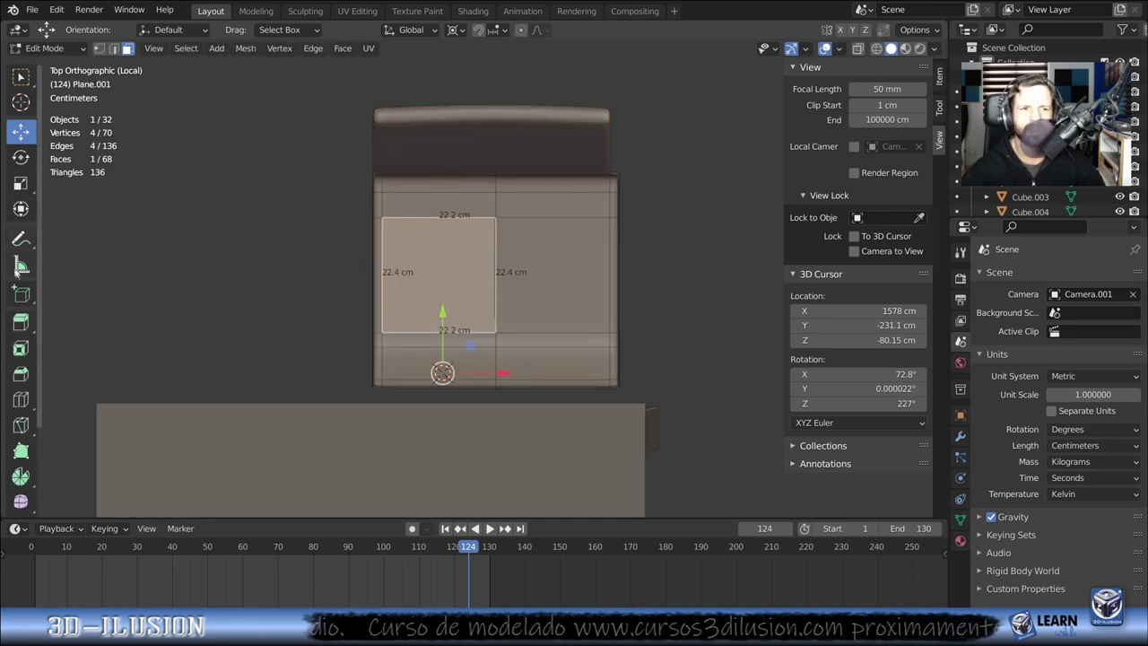
pyautogui.click(21, 266)
pyautogui.moveTo(371, 271); pyautogui.dragTo(620, 270)
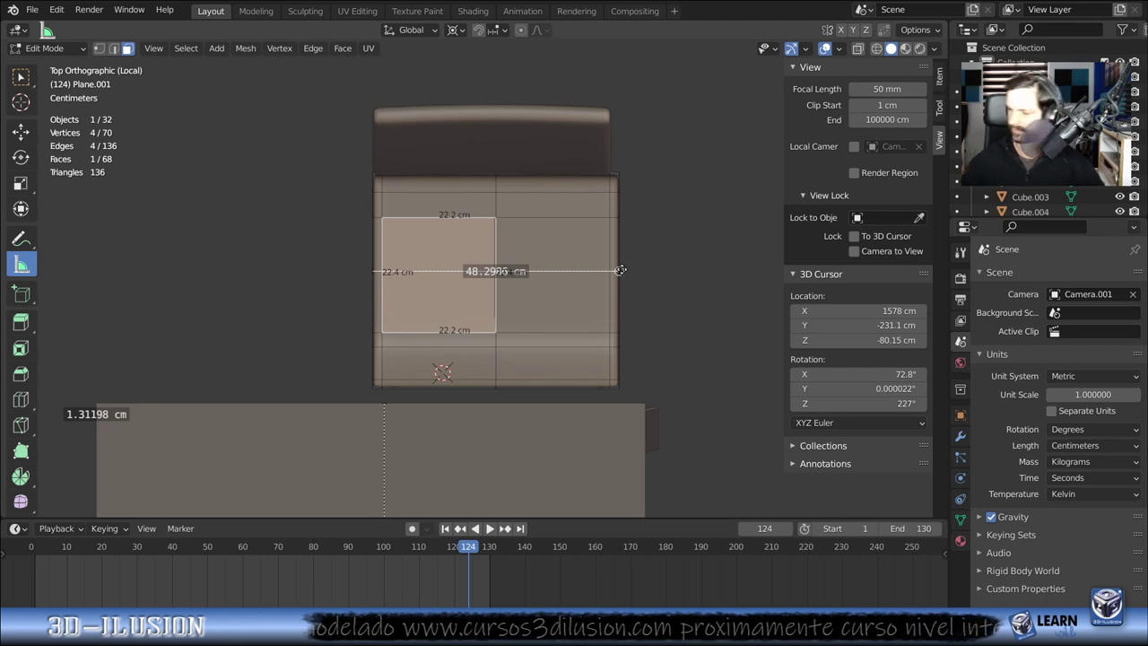
pyautogui.scroll(1, 622, 297)
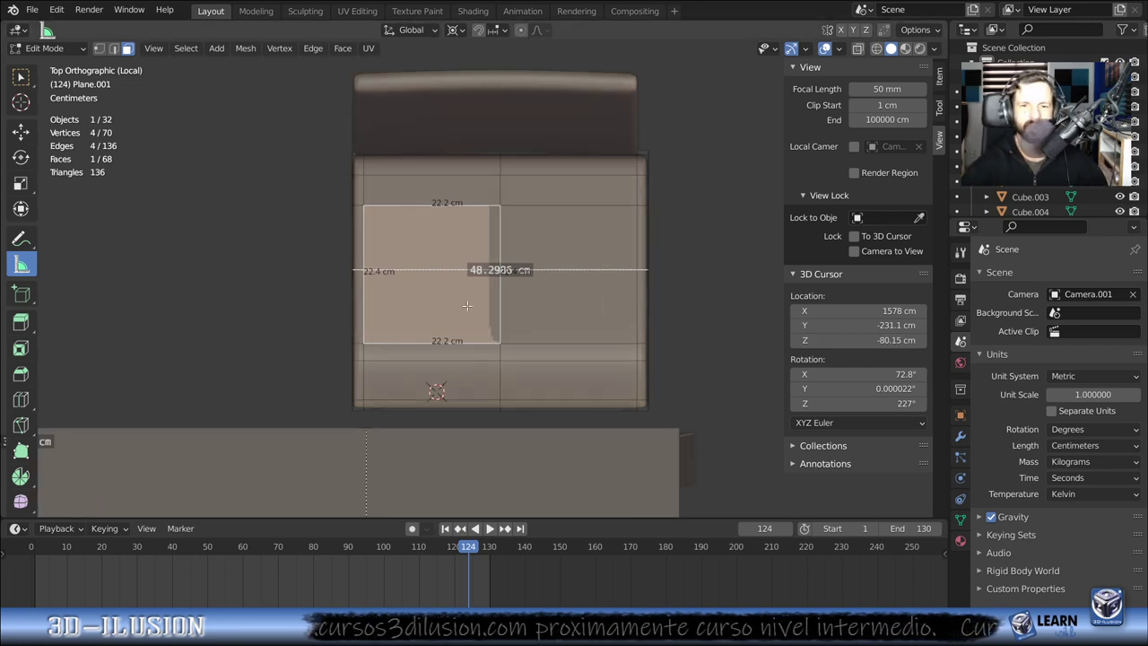
# - Narrow the whole seat mesh along X to about 0.87 of its width
pyautogui.press('a')
pyautogui.scroll(-1, 657, 308)
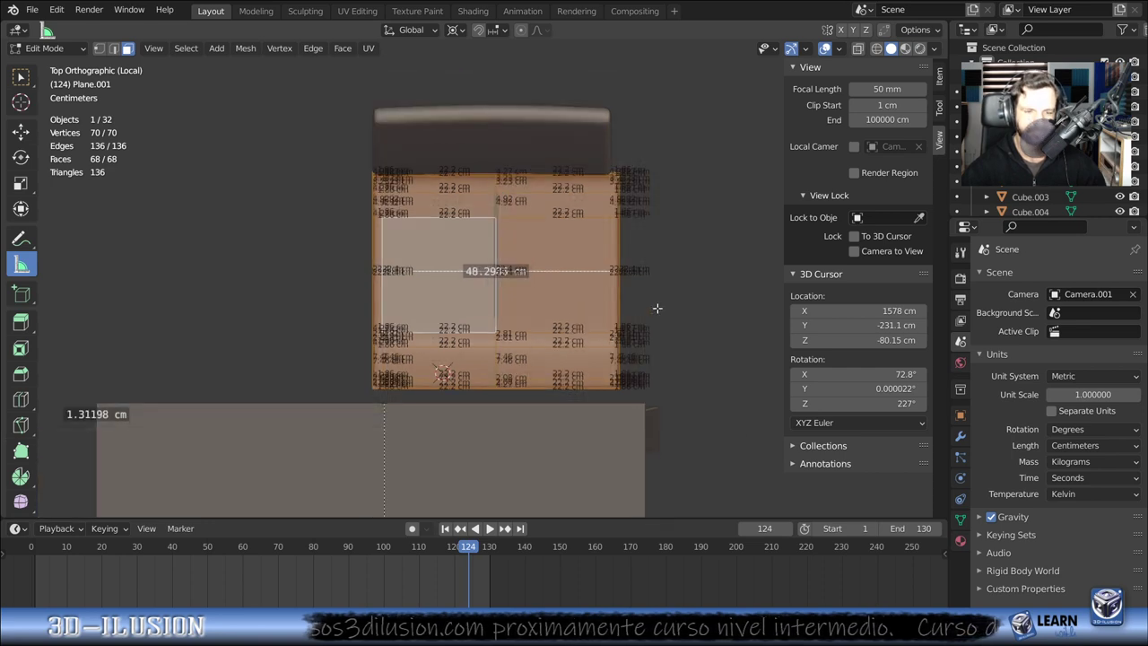
pyautogui.press('s')
pyautogui.press('x')
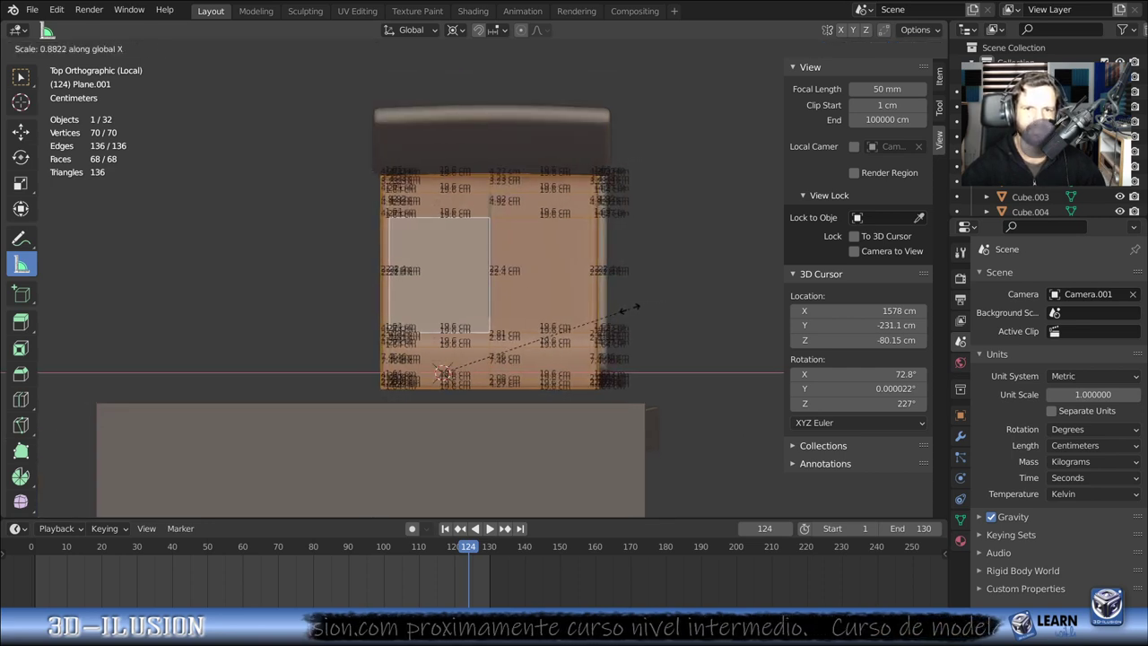
pyautogui.click(631, 308)
pyautogui.hotkey('ctrl', 'z')
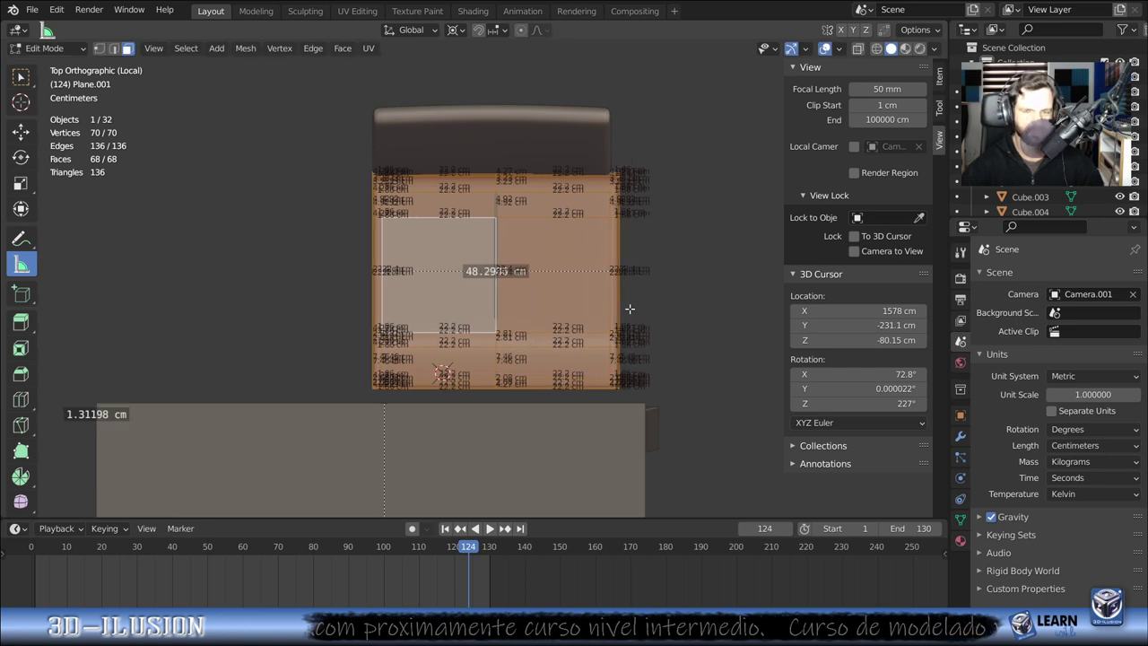
pyautogui.press('s')
pyautogui.press('z')
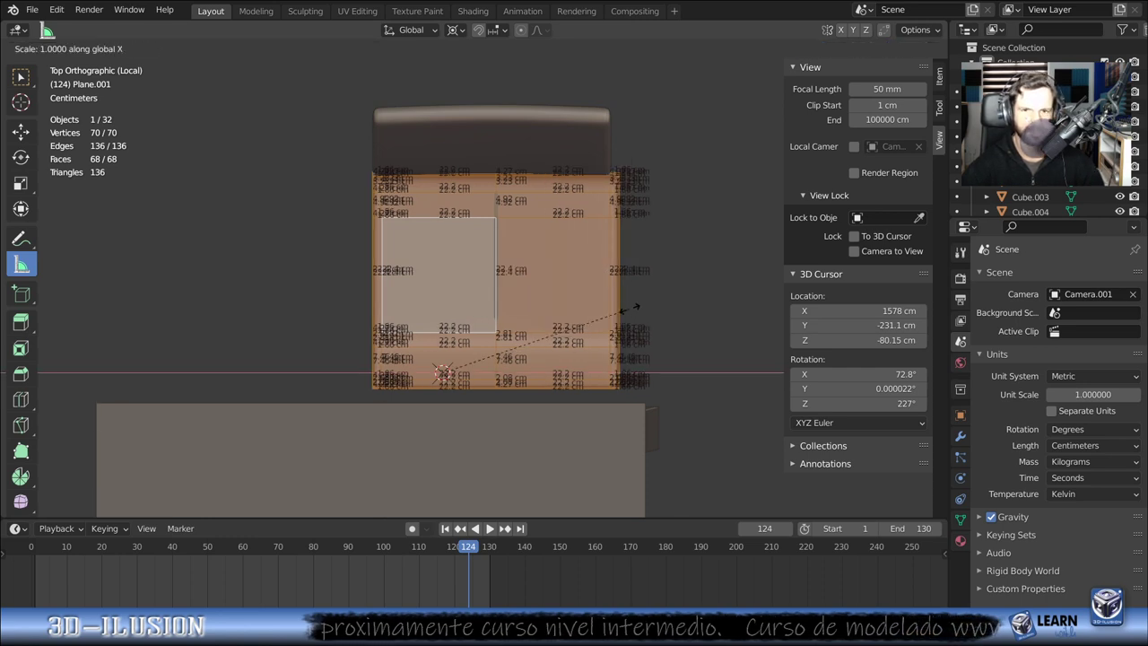
pyautogui.press('x')
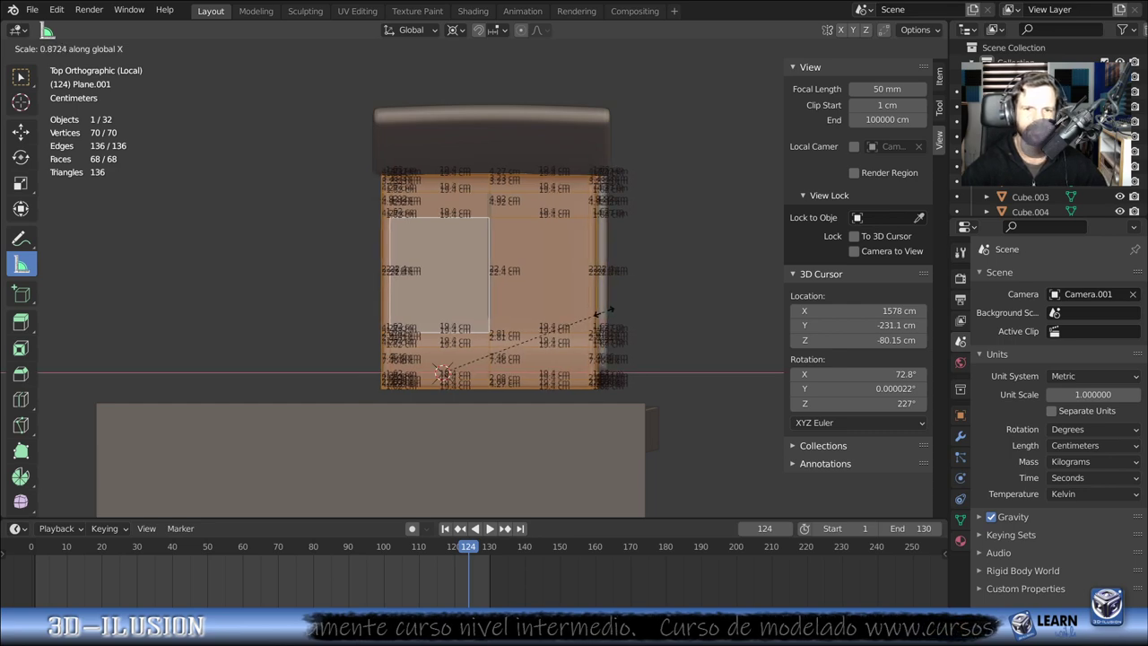
pyautogui.click(605, 311)
pyautogui.moveTo(605, 311); pyautogui.dragTo(556, 186, button='middle')
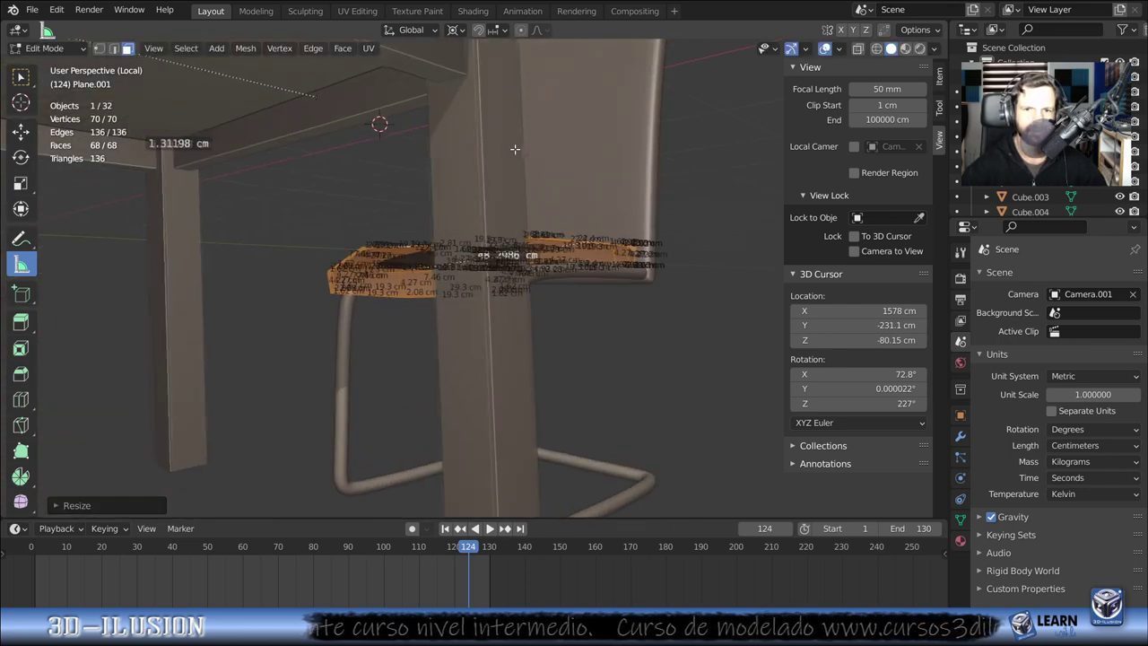
pyautogui.press('KP_7')
pyautogui.hotkey('ctrl', 'z')
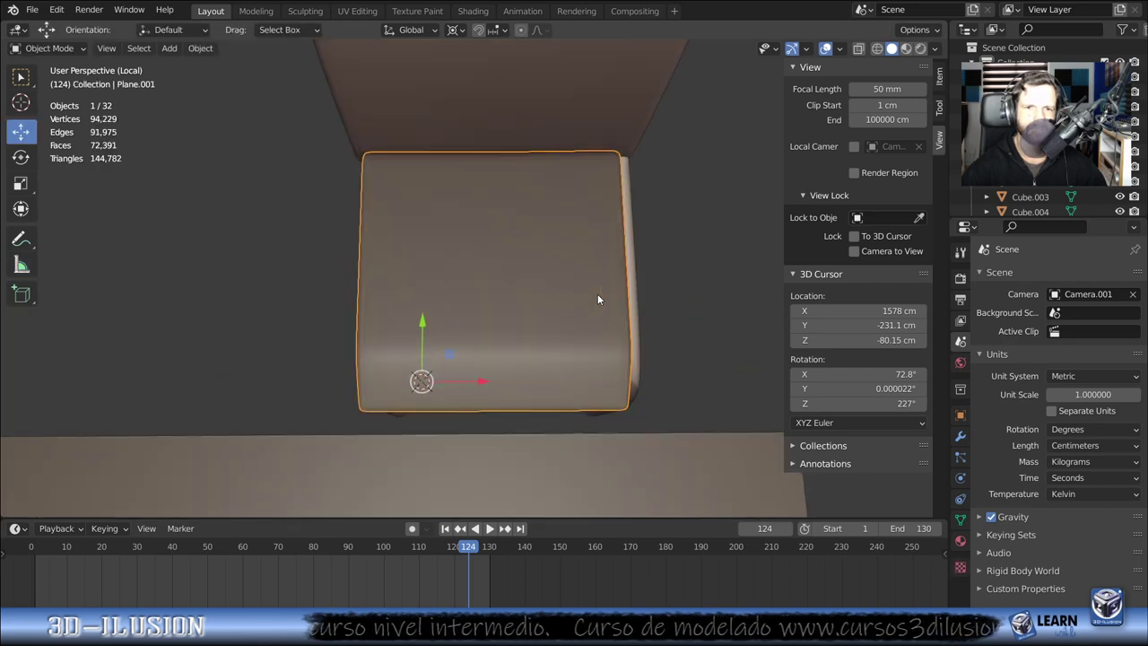
# - Scale the chair back narrower along the X axis
pyautogui.moveTo(641, 313)
pyautogui.mouseDown(button='middle')
pyautogui.moveTo(515, 214)
pyautogui.moveTo(589, 279)
pyautogui.moveTo(531, 320)
pyautogui.moveTo(700, 126)
pyautogui.moveTo(653, 220)
pyautogui.moveTo(715, 323)
pyautogui.moveTo(625, 249)
pyautogui.mouseUp(button='middle')
pyautogui.press('Tab')
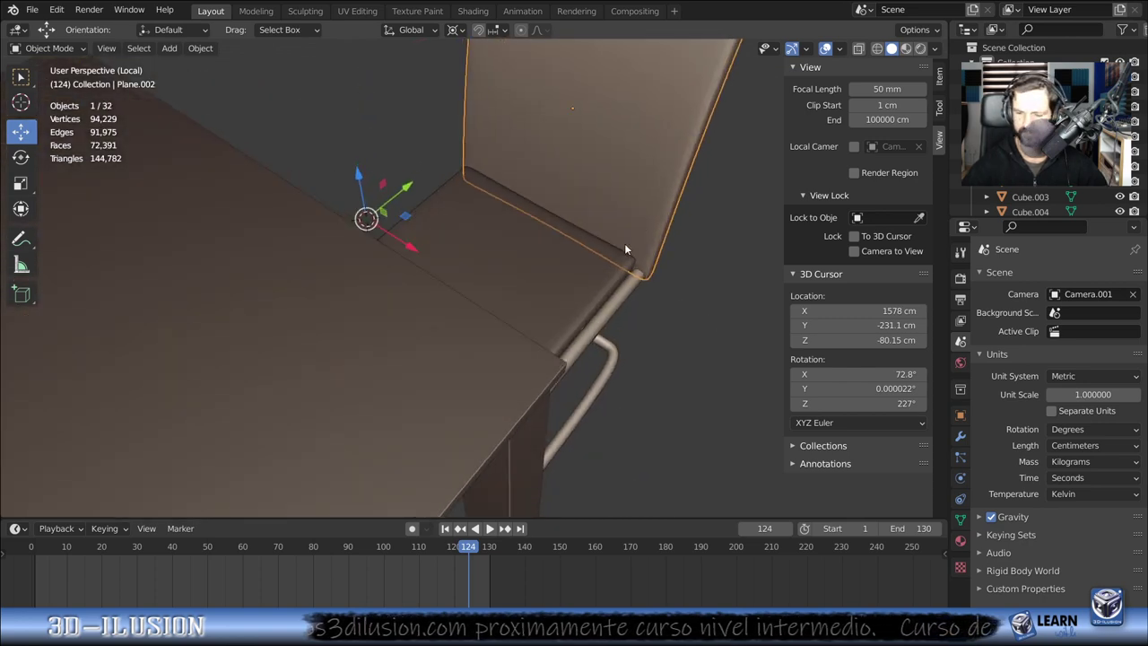
pyautogui.press('KP_7')
pyautogui.scroll(2, 625, 249)
pyautogui.moveTo(646, 249)
pyautogui.mouseDown(button='middle')
pyautogui.moveTo(601, 200)
pyautogui.moveTo(610, 199)
pyautogui.mouseUp(button='middle')
pyautogui.press('s')
pyautogui.press('z')
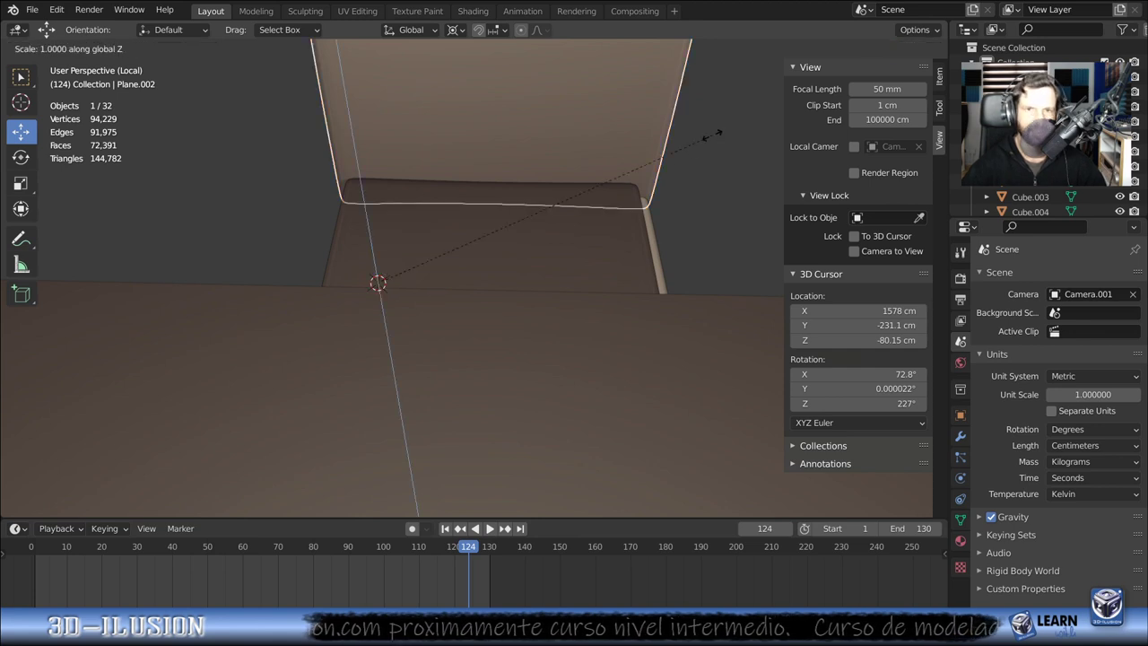
pyautogui.press('y')
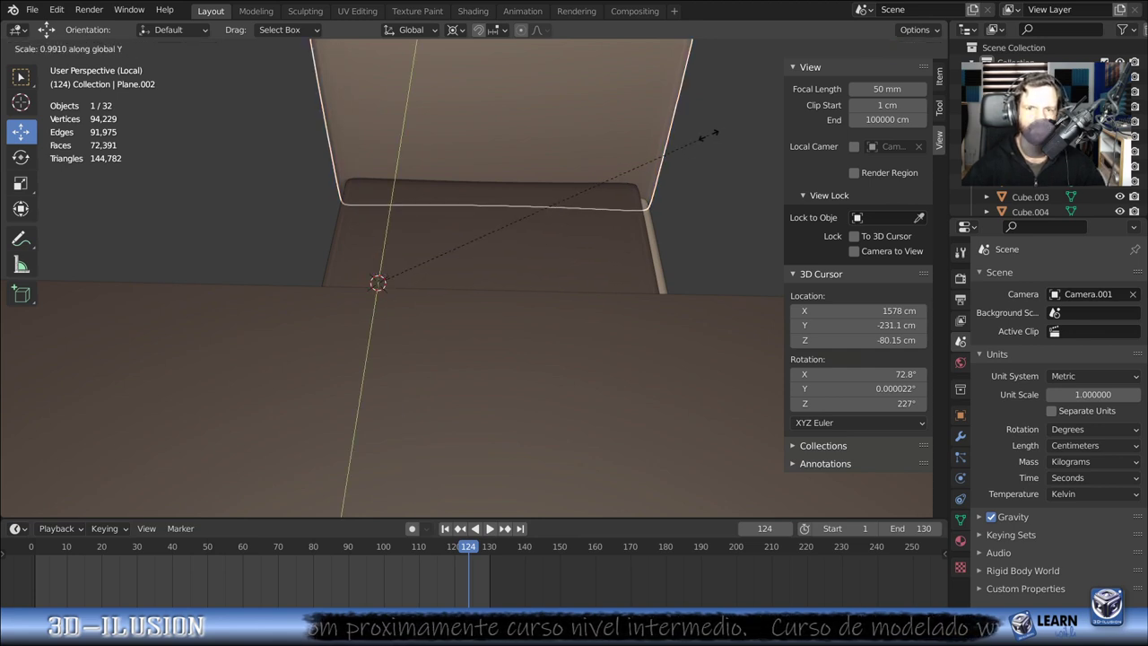
pyautogui.press('x')
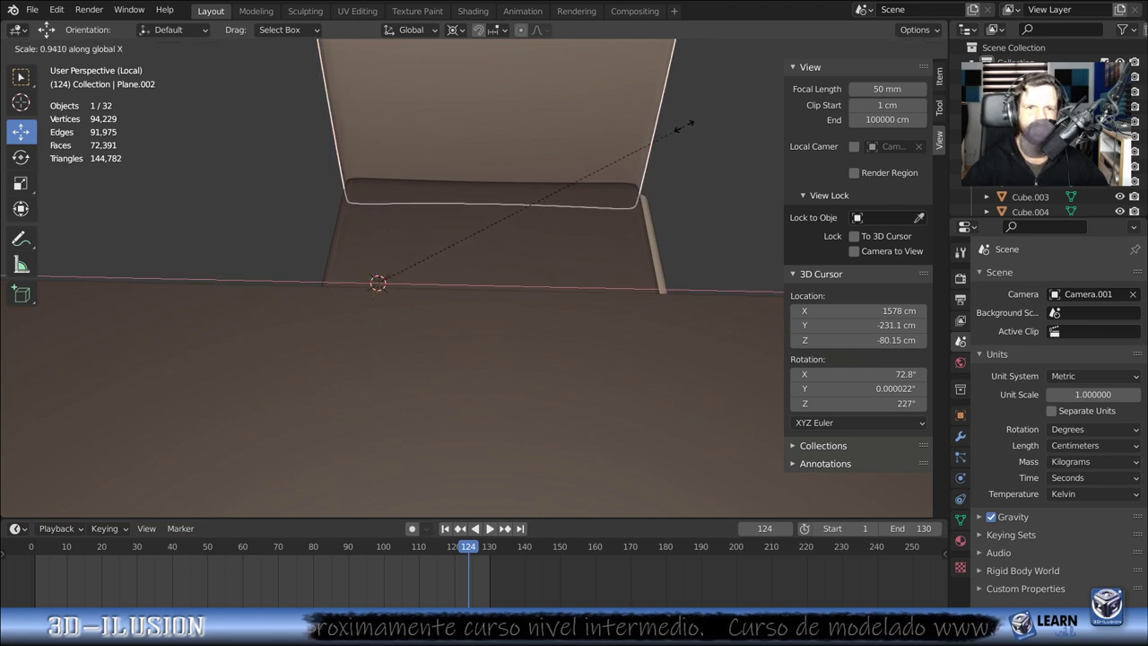
pyautogui.click(673, 131)
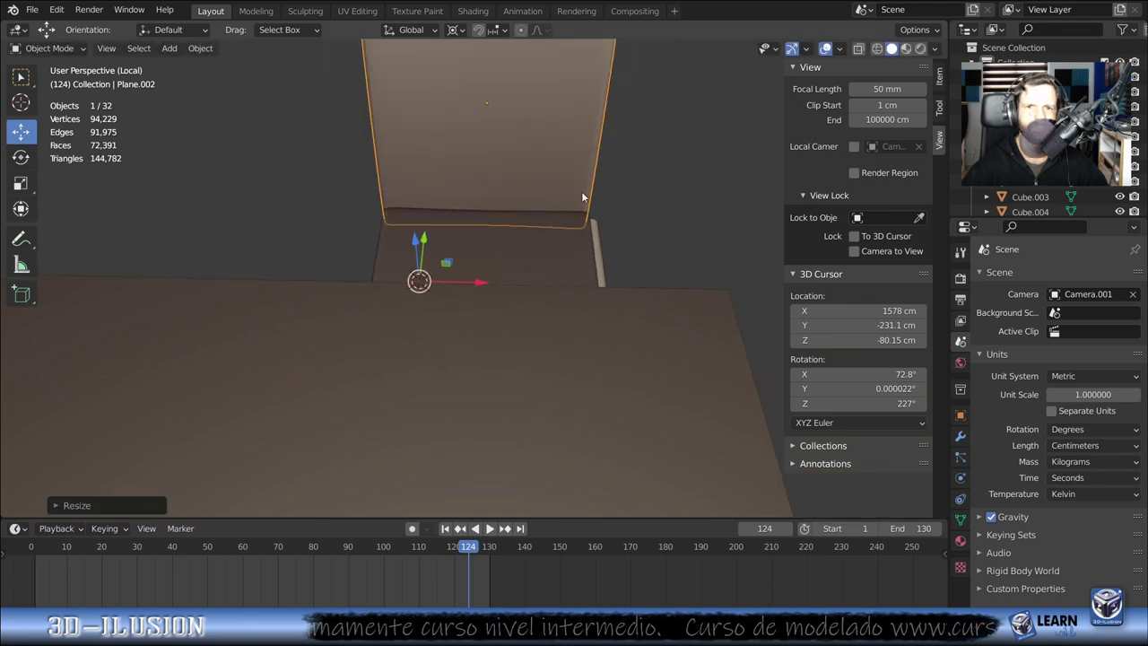
# - Narrow the tubular NurbsPath chair frame along X to match the seat
pyautogui.moveTo(582, 191)
pyautogui.mouseDown(button='middle')
pyautogui.moveTo(372, 177)
pyautogui.moveTo(430, 182)
pyautogui.mouseUp(button='middle')
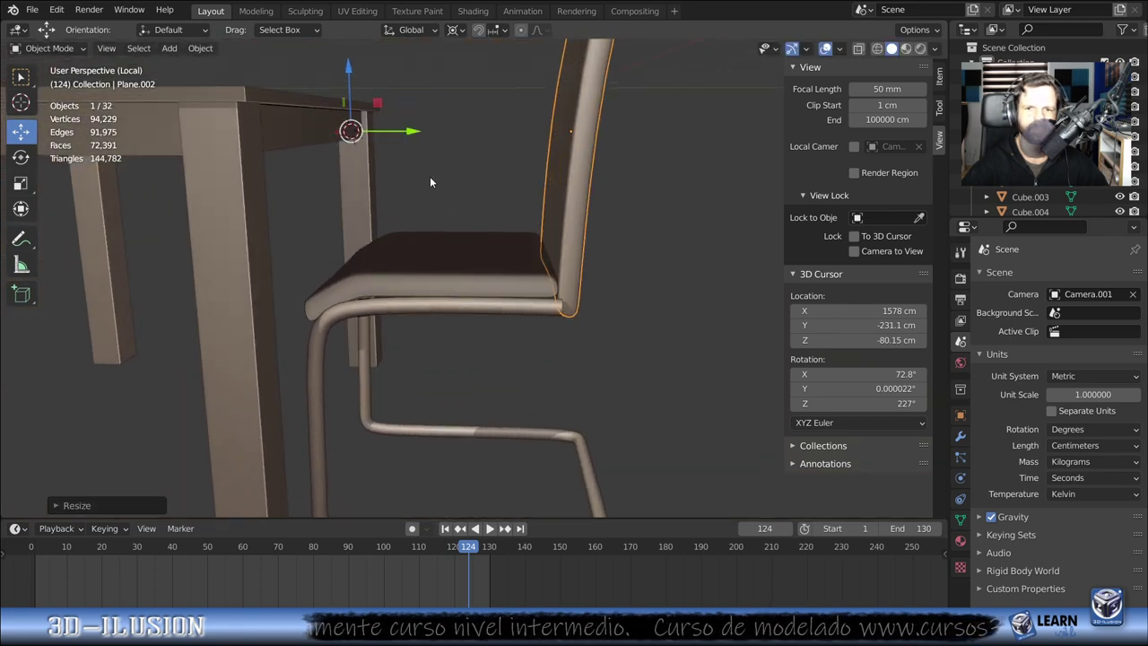
pyautogui.click(473, 313)
pyautogui.moveTo(473, 313)
pyautogui.mouseDown(button='middle')
pyautogui.moveTo(323, 320)
pyautogui.moveTo(304, 241)
pyautogui.moveTo(386, 263)
pyautogui.mouseUp(button='middle')
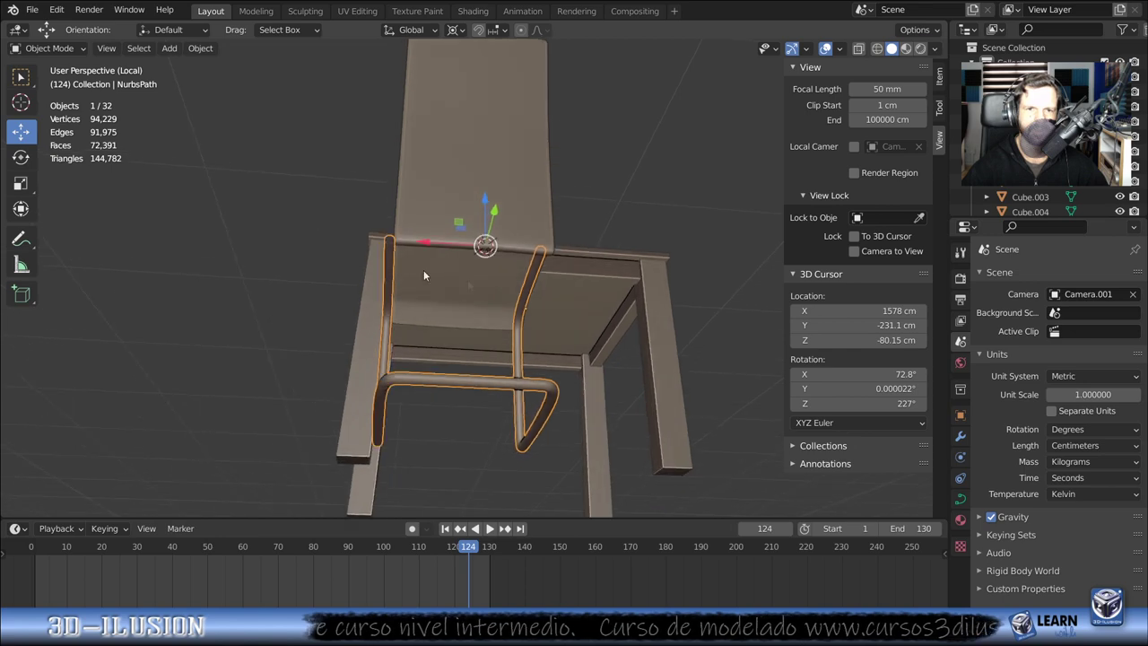
pyautogui.press('s')
pyautogui.press('x')
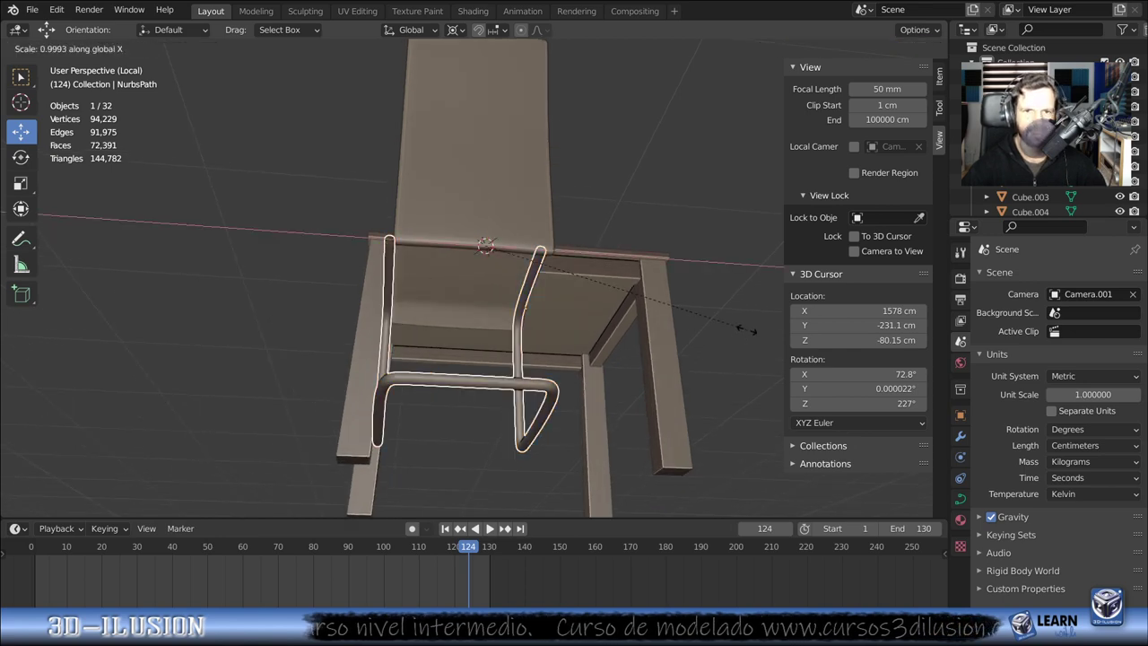
pyautogui.click(731, 319)
pyautogui.click(451, 248)
pyautogui.moveTo(450, 248)
pyautogui.mouseDown(button='middle')
pyautogui.moveTo(553, 233)
pyautogui.moveTo(581, 246)
pyautogui.moveTo(616, 337)
pyautogui.moveTo(688, 318)
pyautogui.moveTo(676, 257)
pyautogui.moveTo(734, 368)
pyautogui.moveTo(582, 261)
pyautogui.moveTo(480, 377)
pyautogui.mouseUp(button='middle')
# - Duplicate the narrowed chair and place the copy beside the original at the table
pyautogui.scroll(-2, 618, 352)
pyautogui.hotkey('ctrl', 'z')
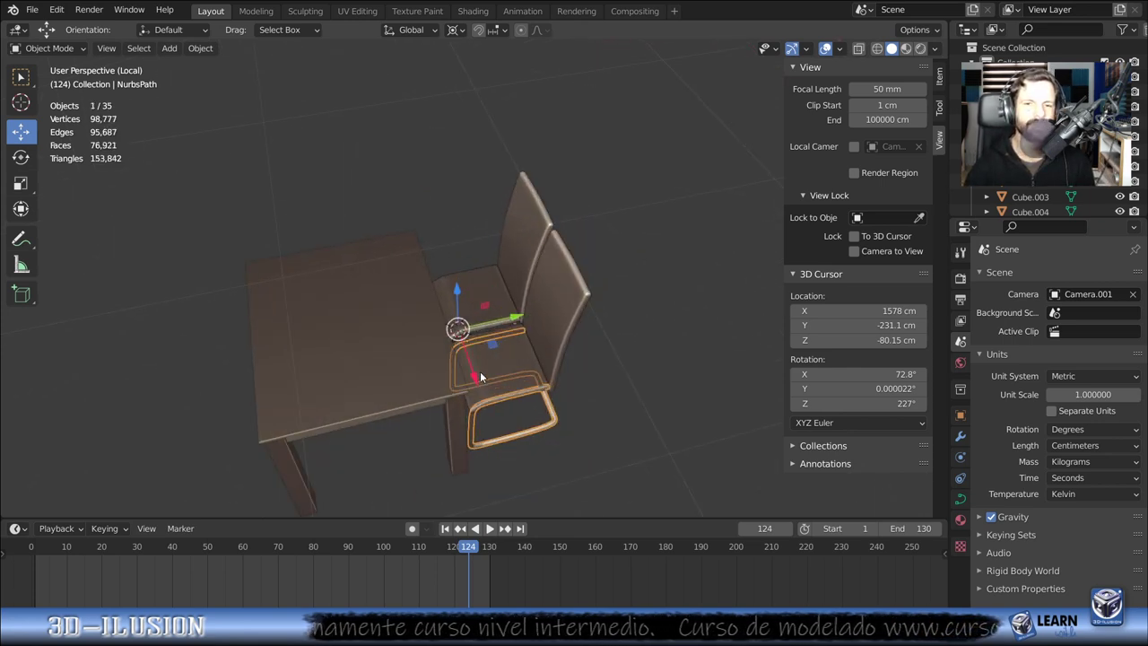
pyautogui.moveTo(480, 372); pyautogui.dragTo(444, 267, button='middle')
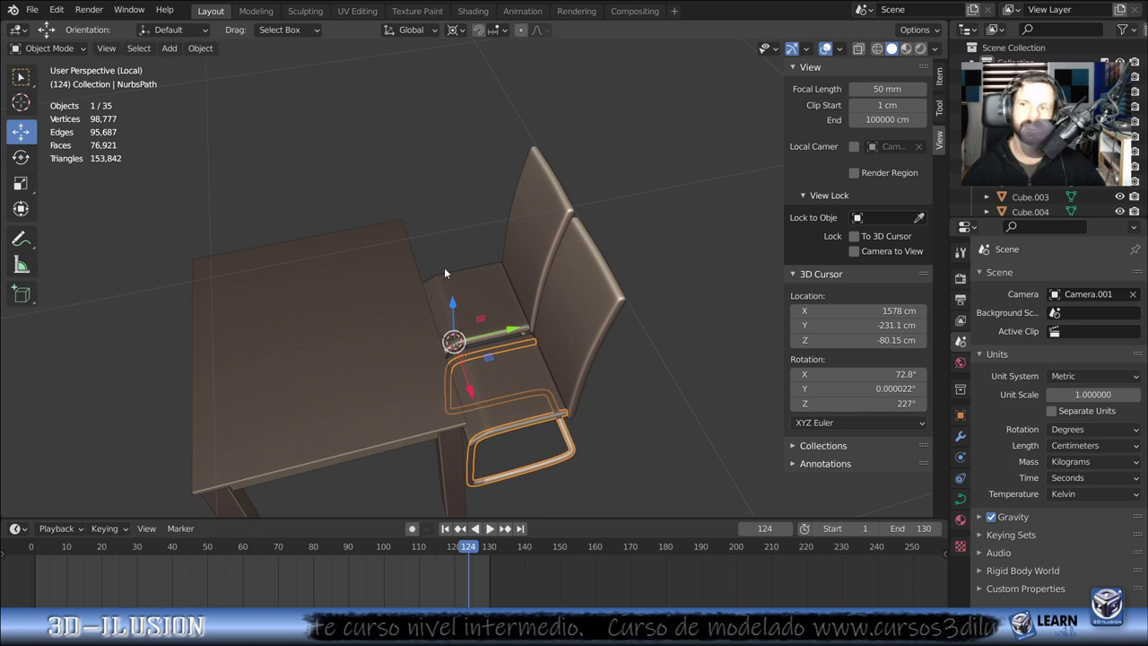
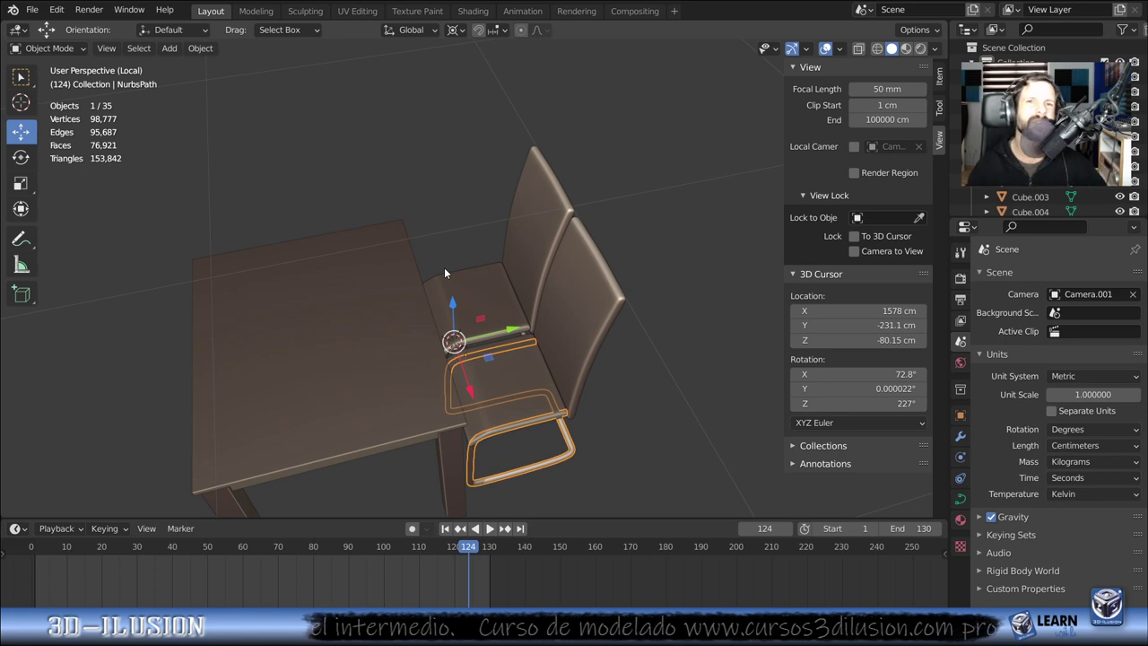
# - Select the tabletop and apply its scale
pyautogui.moveTo(445, 272)
pyautogui.mouseDown(button='middle')
pyautogui.moveTo(524, 234)
pyautogui.moveTo(232, 231)
pyautogui.moveTo(135, 281)
pyautogui.moveTo(393, 232)
pyautogui.moveTo(453, 250)
pyautogui.moveTo(530, 237)
pyautogui.mouseUp(button='middle')
pyautogui.click(453, 250)
pyautogui.press('Tab')
pyautogui.press('Tab')
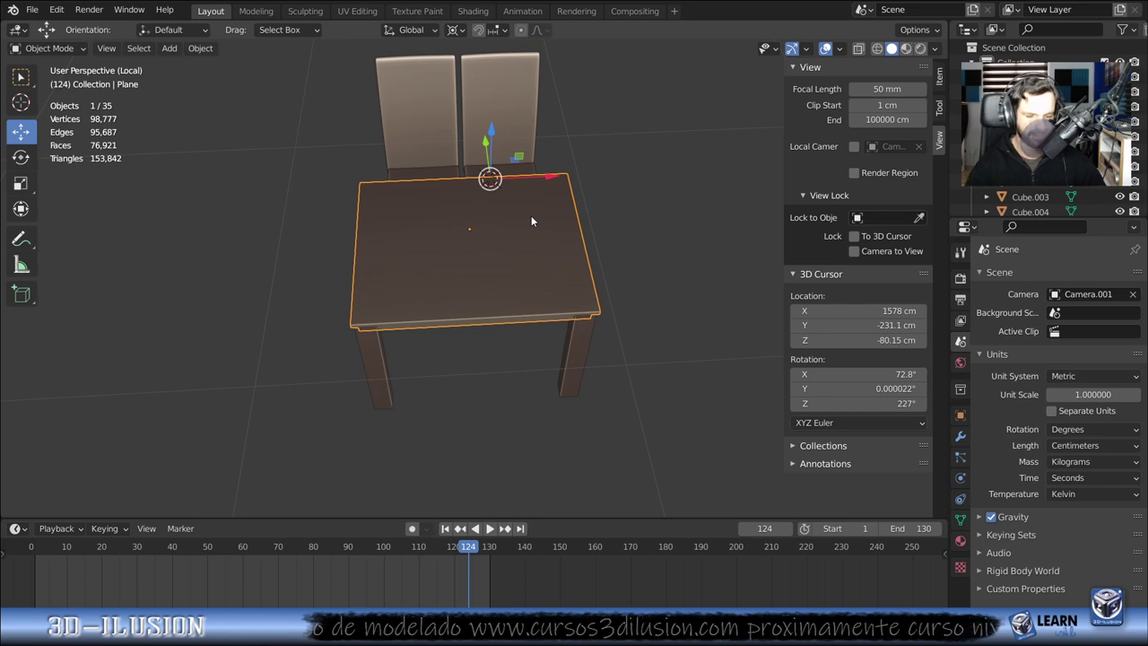
pyautogui.hotkey('ctrl', 'a')
pyautogui.click(531, 215)
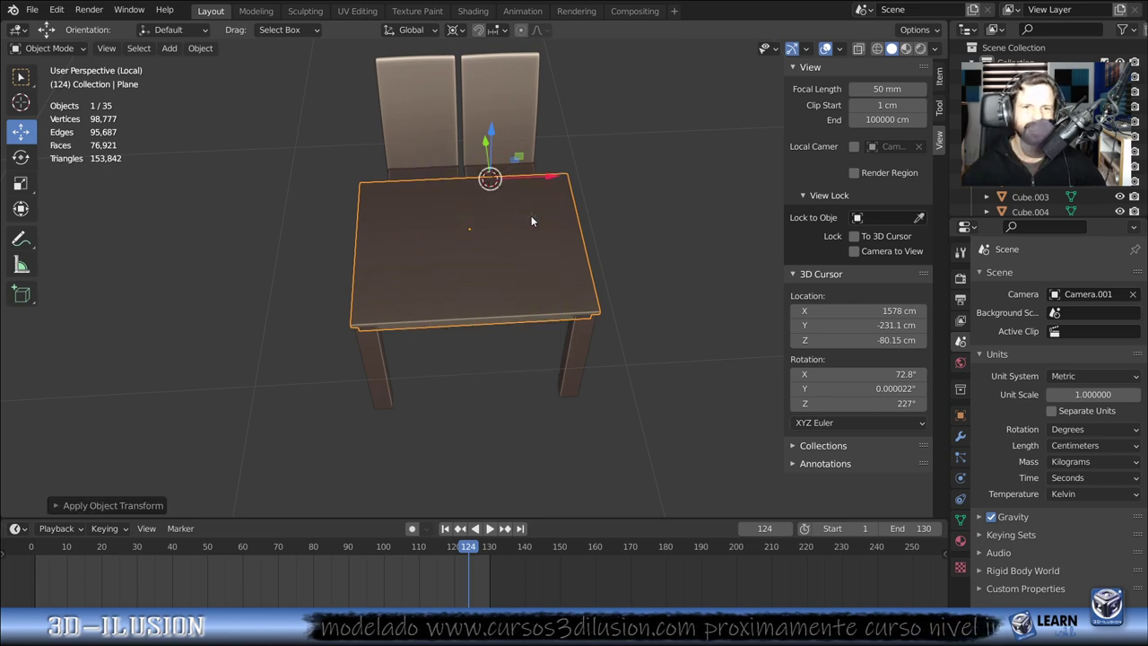
# - From a top-down view, start scaling the tabletop along the X axis to widen it
pyautogui.moveTo(531, 215)
pyautogui.mouseDown(button='middle')
pyautogui.moveTo(599, 354)
pyautogui.moveTo(579, 317)
pyautogui.mouseUp(button='middle')
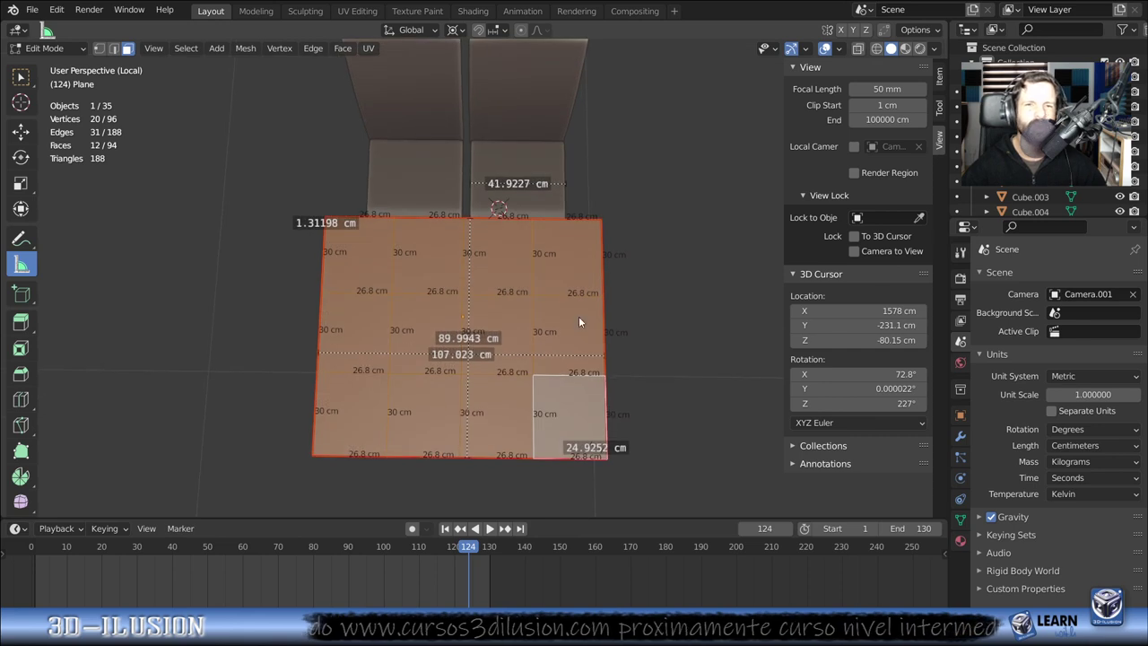
pyautogui.press('Tab')
pyautogui.press('s')
pyautogui.press('x')
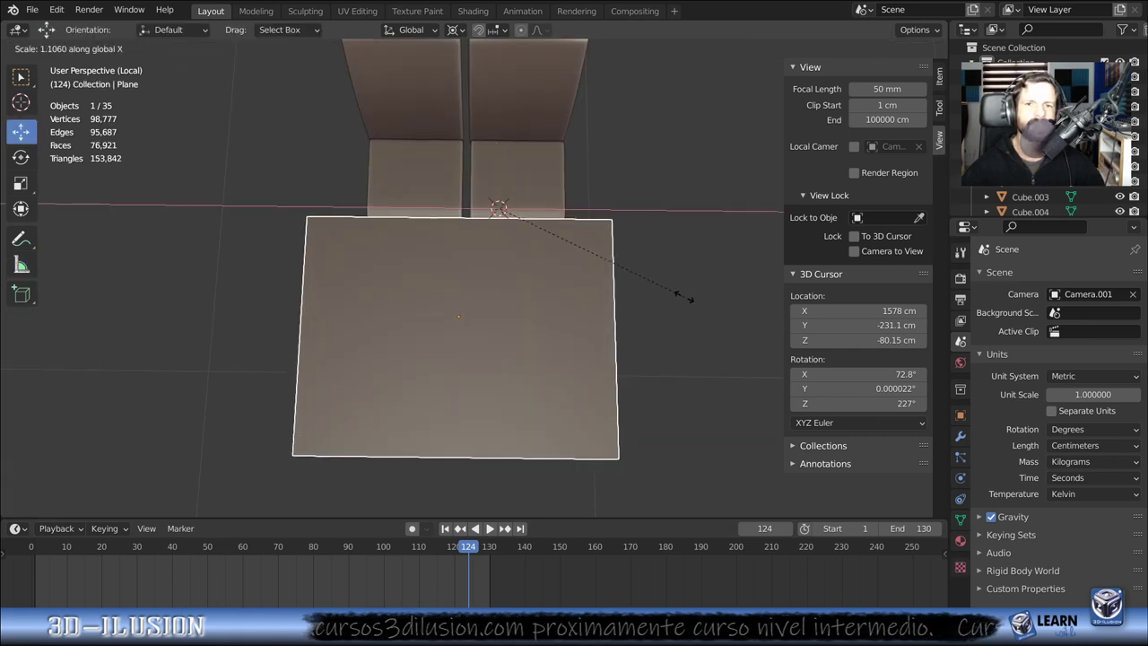
# - Confirm the tabletop widened to about 1.106, then select a chair's seat, frame and back
pyautogui.click(702, 301)
pyautogui.click(535, 222)
pyautogui.scroll(-2, 516, 209)
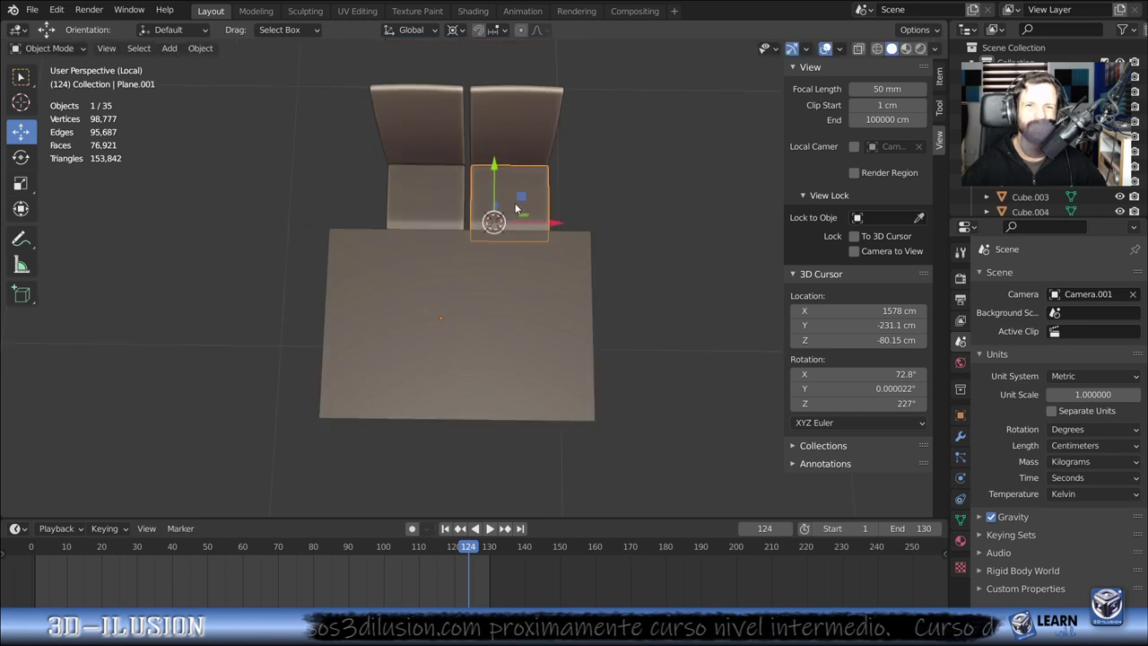
pyautogui.moveTo(516, 209)
pyautogui.mouseDown(button='middle')
pyautogui.moveTo(472, 201)
pyautogui.moveTo(405, 134)
pyautogui.mouseUp(button='middle')
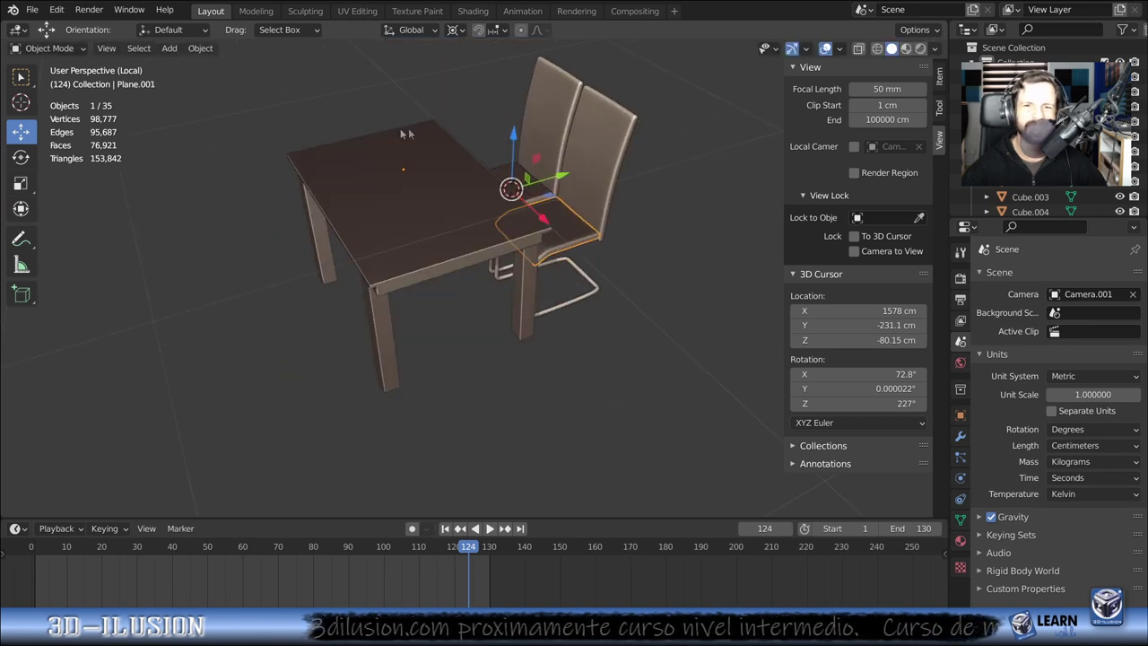
pyautogui.keyDown('shift'); pyautogui.click(596, 295); pyautogui.keyUp('shift')
pyautogui.keyDown('shift'); pyautogui.click(605, 135); pyautogui.keyUp('shift')
pyautogui.moveTo(605, 134)
pyautogui.mouseDown(button='middle')
pyautogui.moveTo(386, 176)
pyautogui.moveTo(358, 164)
pyautogui.moveTo(400, 206)
pyautogui.mouseUp(button='middle')
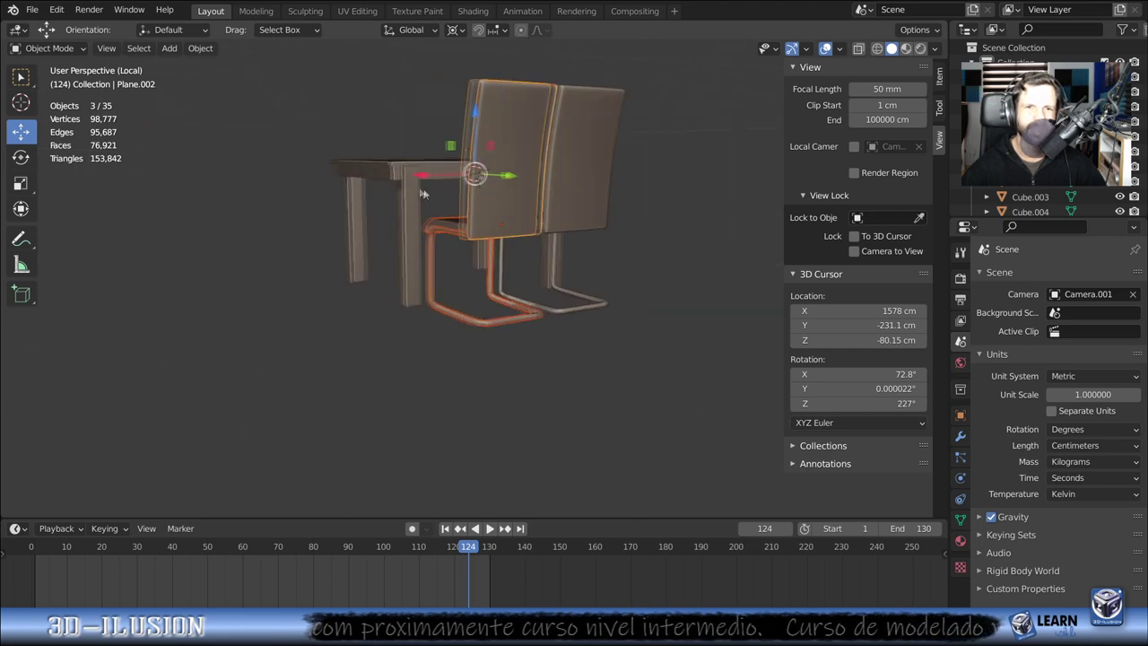
# - Select two table legs and slide them along the X axis
pyautogui.click(401, 206)
pyautogui.keyDown('shift'); pyautogui.click(350, 225); pyautogui.keyUp('shift')
pyautogui.scroll(4, 350, 225)
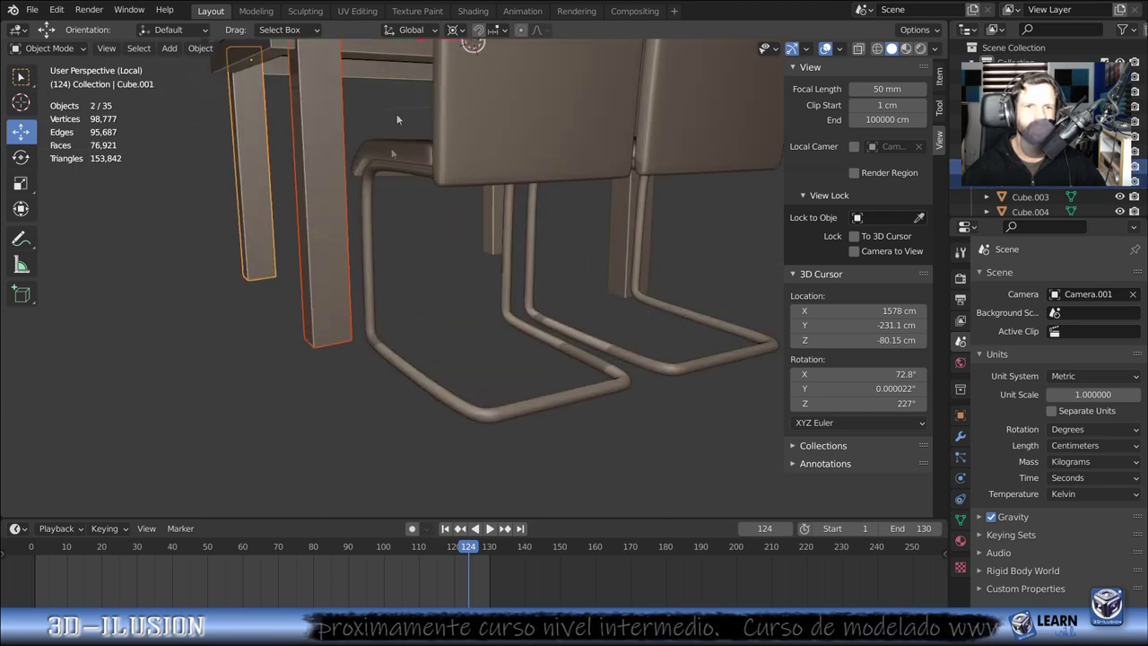
pyautogui.moveTo(382, 142); pyautogui.dragTo(387, 277, button='middle')
pyautogui.moveTo(424, 220); pyautogui.dragTo(398, 222)
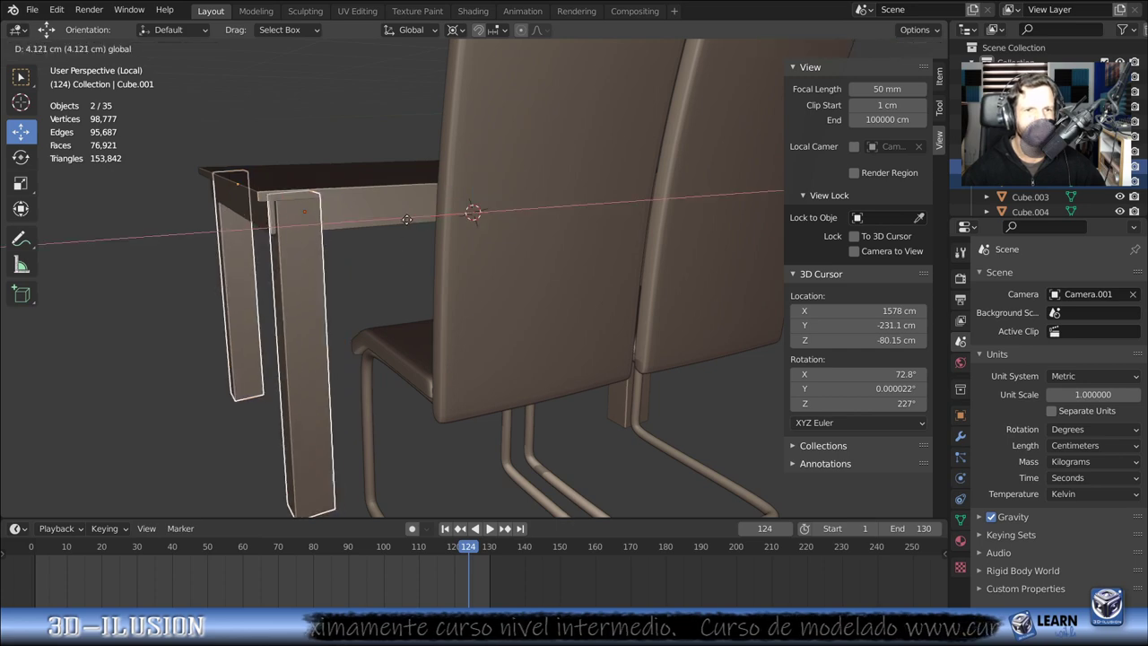
# - Reselect the two table legs from behind the chairs and shift them further along X
pyautogui.scroll(-3, 578, 332)
pyautogui.moveTo(577, 333)
pyautogui.mouseDown(button='middle')
pyautogui.moveTo(478, 318)
pyautogui.moveTo(553, 299)
pyautogui.mouseUp(button='middle')
pyautogui.click(567, 291)
pyautogui.keyDown('shift'); pyautogui.click(626, 291); pyautogui.keyUp('shift')
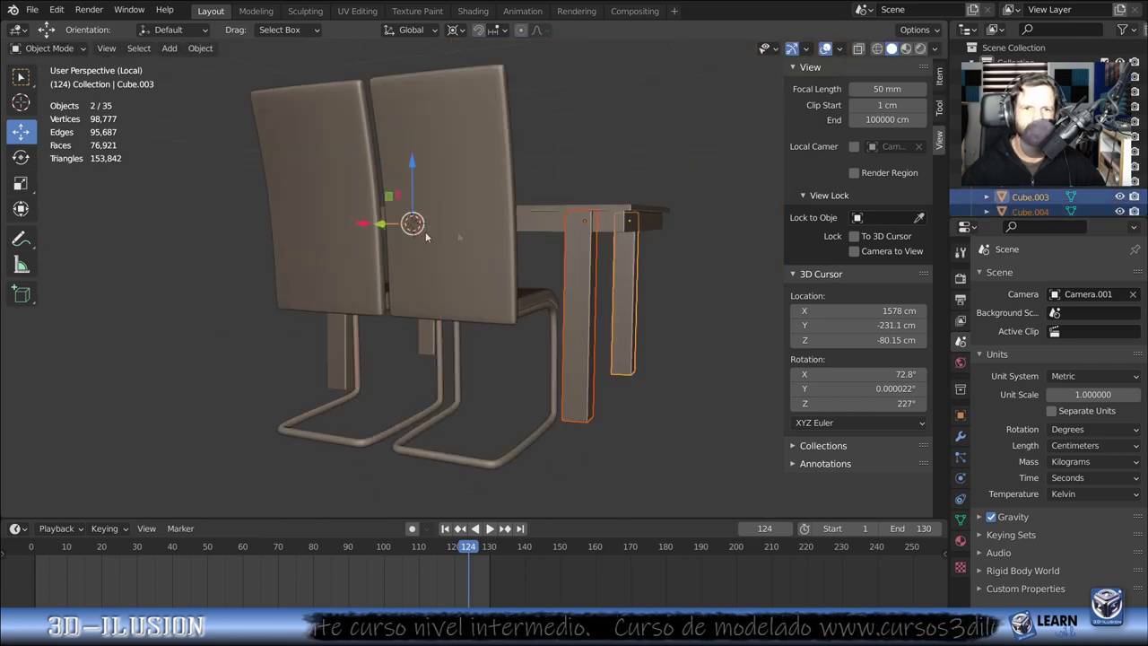
pyautogui.moveTo(366, 223); pyautogui.dragTo(391, 261, button='middle')
pyautogui.moveTo(374, 230); pyautogui.dragTo(664, 313)
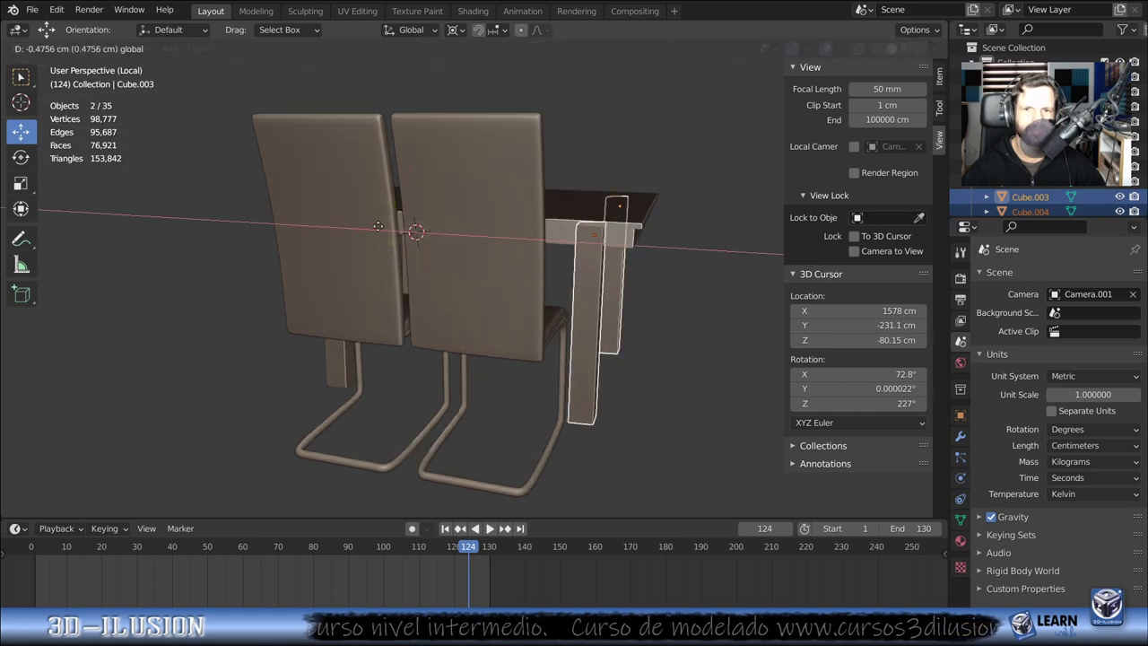
# - Move the two legs along X to sit under the widened tabletop's edge
pyautogui.scroll(4, 662, 306)
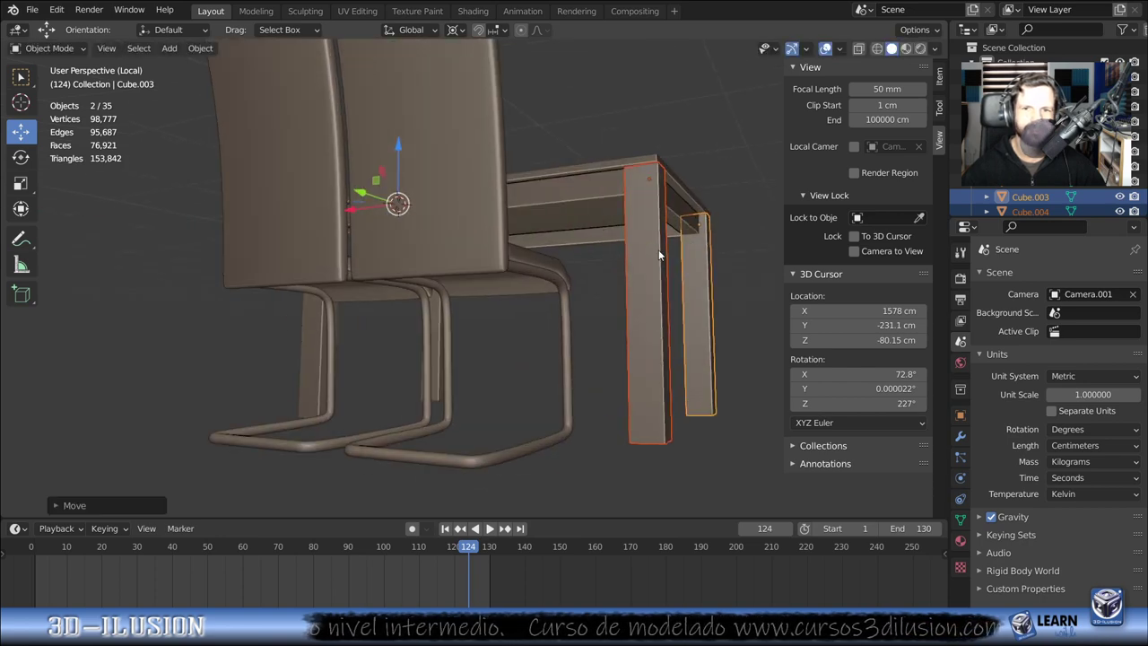
pyautogui.moveTo(651, 259)
pyautogui.mouseDown(button='middle')
pyautogui.moveTo(596, 267)
pyautogui.moveTo(634, 260)
pyautogui.mouseUp(button='middle')
pyautogui.keyDown('shift'); pyautogui.rightClick(633, 259); pyautogui.keyUp('shift')
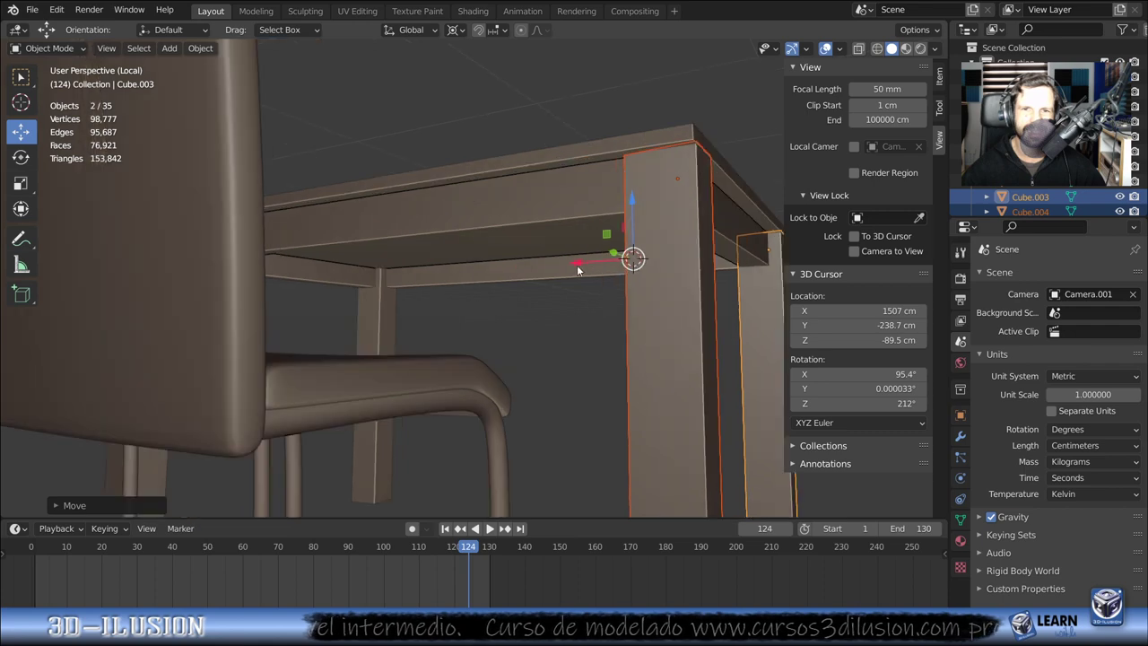
pyautogui.press('g')
pyautogui.press('x')
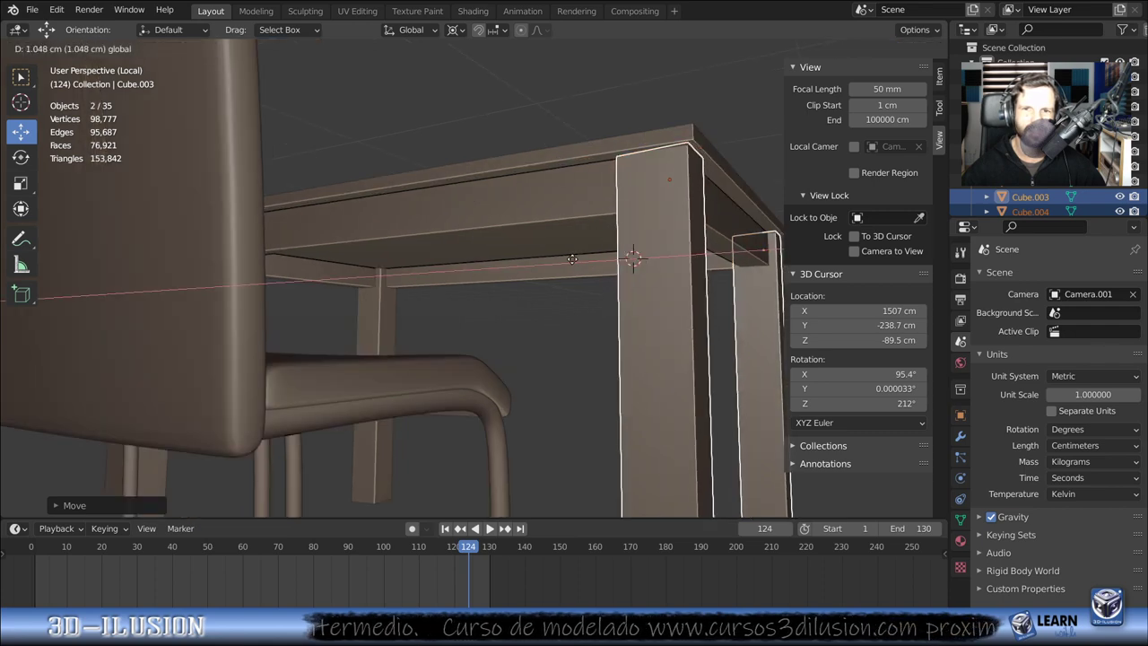
pyautogui.click(573, 259)
pyautogui.moveTo(572, 259)
pyautogui.mouseDown(button='middle')
pyautogui.moveTo(525, 429)
pyautogui.moveTo(459, 437)
pyautogui.moveTo(436, 403)
pyautogui.moveTo(410, 286)
pyautogui.mouseUp(button='middle')
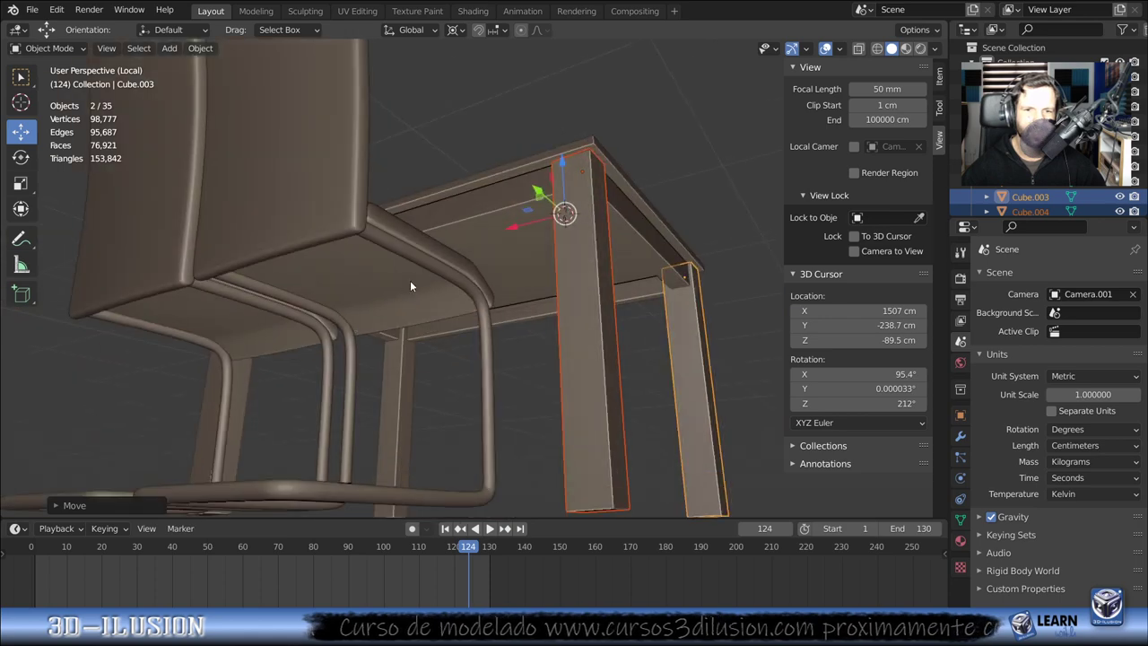
# - Slide one chair's frame and back along X next to the other chair
pyautogui.click(479, 326)
pyautogui.keyDown('shift'); pyautogui.click(344, 188); pyautogui.keyUp('shift')
pyautogui.moveTo(345, 187)
pyautogui.mouseDown(button='middle')
pyautogui.moveTo(495, 303)
pyautogui.moveTo(501, 266)
pyautogui.mouseUp(button='middle')
pyautogui.press('g')
pyautogui.press('x')
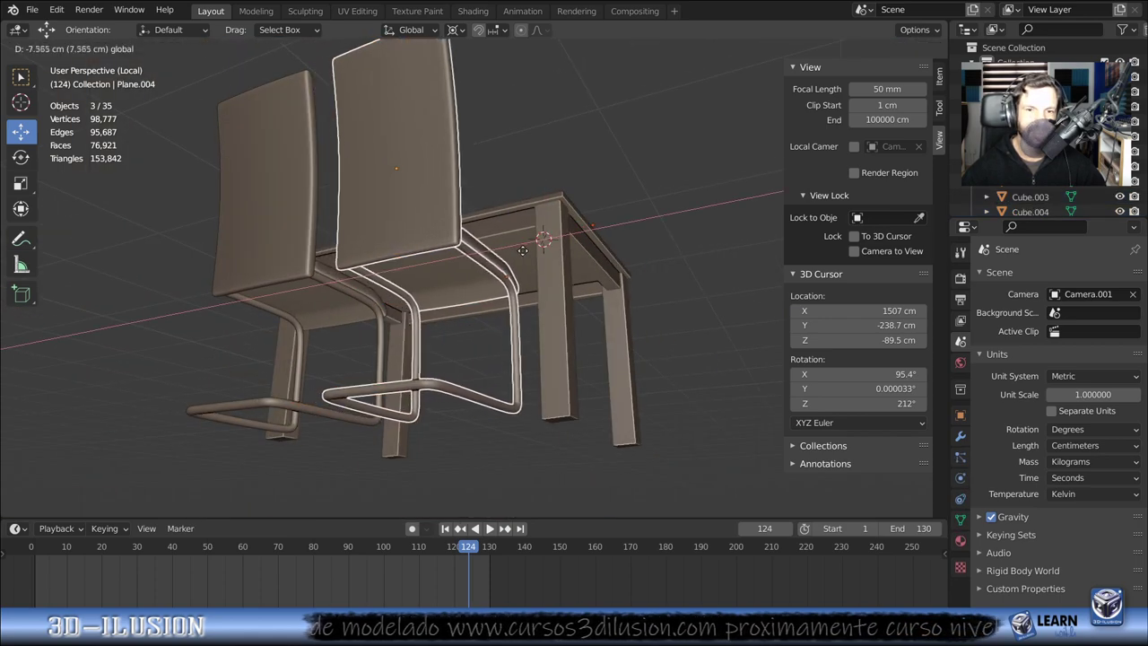
pyautogui.click(532, 252)
pyautogui.moveTo(532, 252)
pyautogui.mouseDown(button='middle')
pyautogui.moveTo(461, 410)
pyautogui.moveTo(400, 470)
pyautogui.moveTo(452, 465)
pyautogui.mouseUp(button='middle')
pyautogui.press('g')
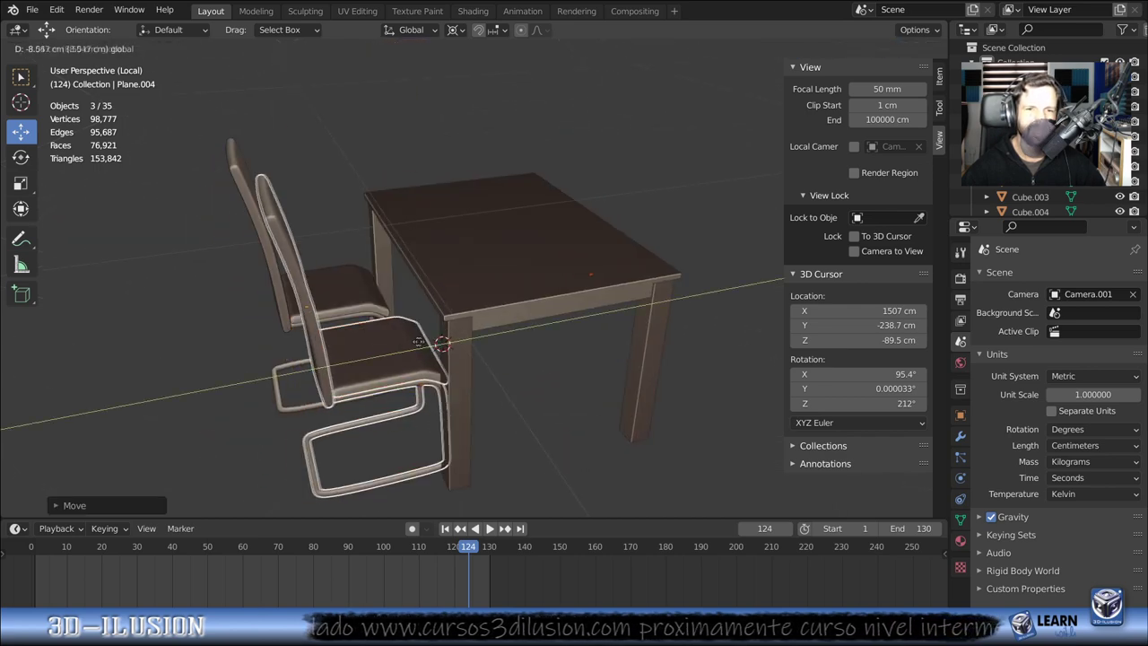
pyautogui.click(372, 320)
# - Select the other chair's back, seat and frame and slide it along the Y axis
pyautogui.click(298, 328)
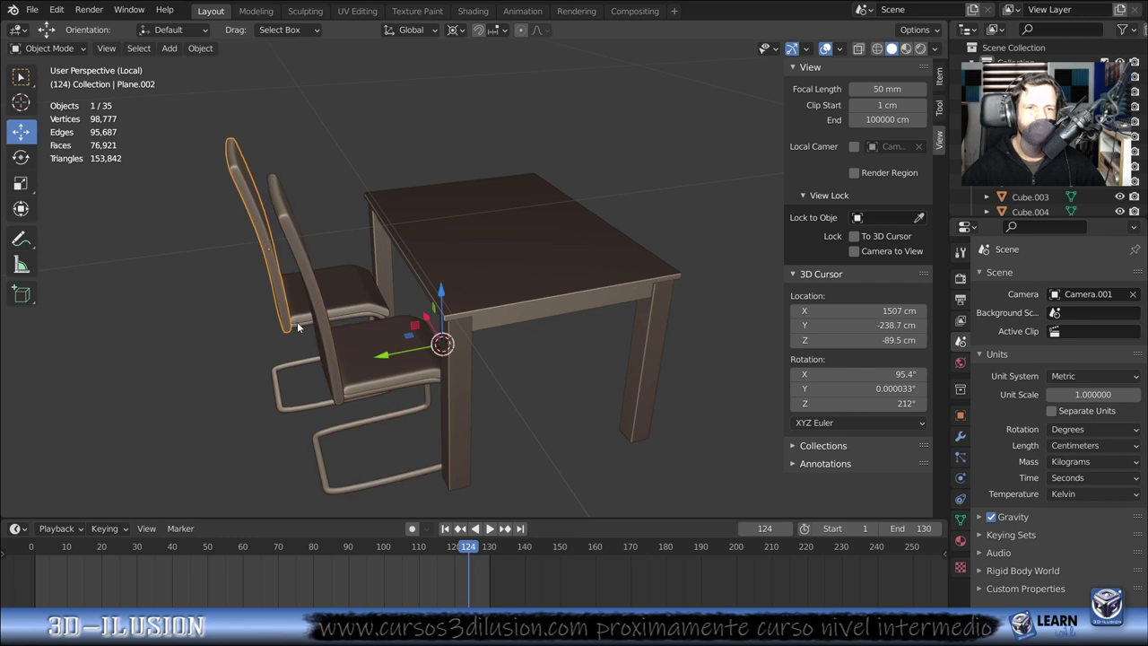
pyautogui.click(297, 329)
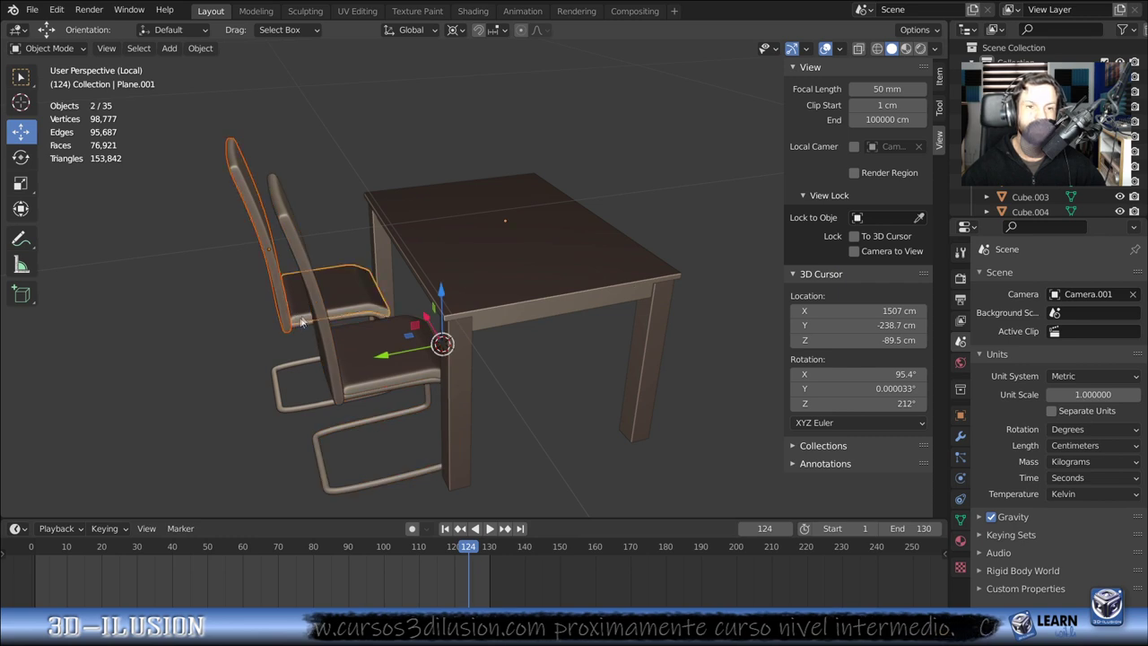
pyautogui.keyDown('shift'); pyautogui.click(285, 397); pyautogui.keyUp('shift')
pyautogui.moveTo(387, 355); pyautogui.dragTo(430, 344)
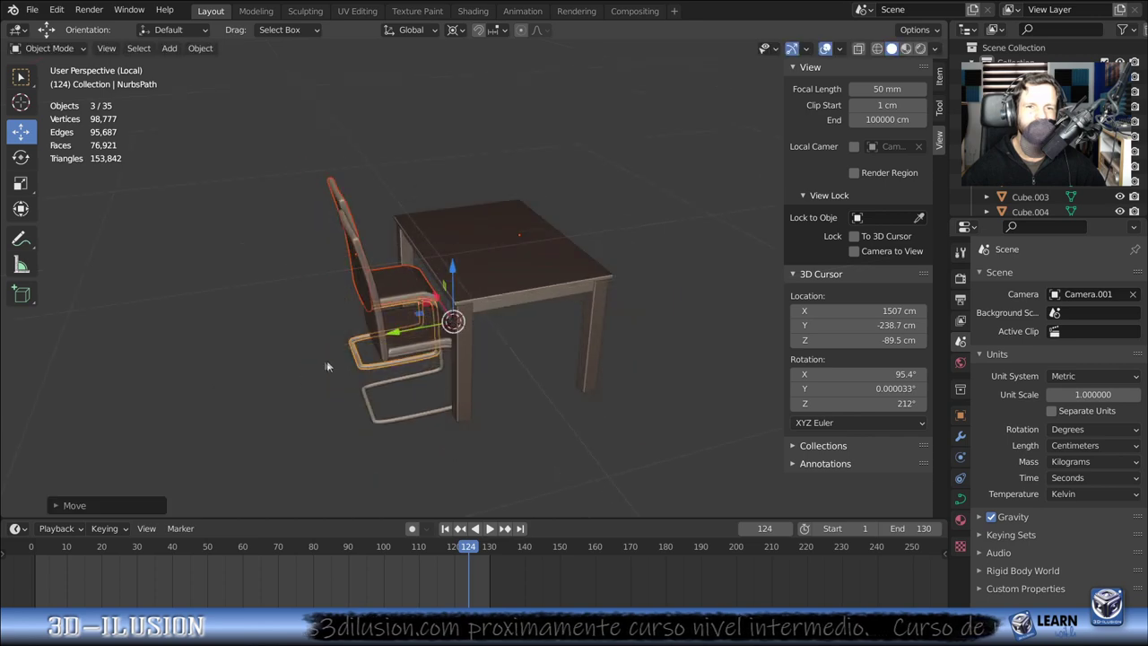
pyautogui.moveTo(327, 361); pyautogui.dragTo(695, 350, button='middle')
pyautogui.press('Tab')
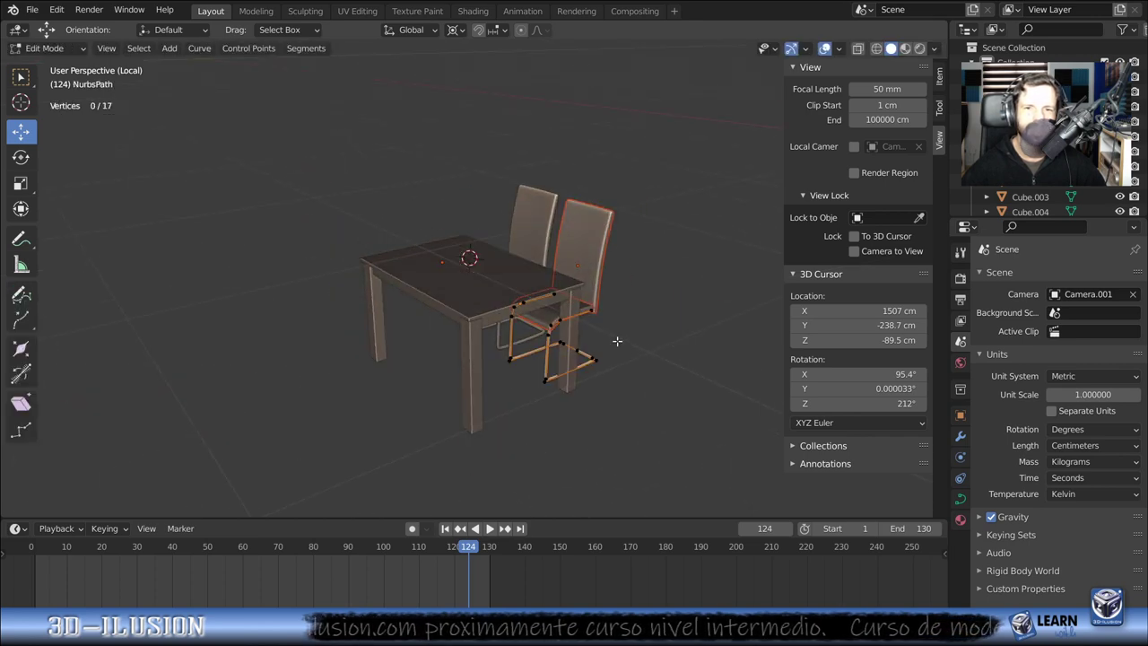
pyautogui.press('Tab')
pyautogui.moveTo(617, 340)
pyautogui.mouseDown(button='middle')
pyautogui.moveTo(689, 357)
pyautogui.moveTo(691, 336)
pyautogui.moveTo(595, 313)
pyautogui.moveTo(545, 330)
pyautogui.moveTo(523, 369)
pyautogui.mouseUp(button='middle')
# - Select the parts of both chairs on that side together and view from the side
pyautogui.click(545, 330)
pyautogui.scroll(3, 534, 355)
pyautogui.keyDown('shift'); pyautogui.click(514, 388); pyautogui.keyUp('shift')
pyautogui.keyDown('shift'); pyautogui.click(593, 390); pyautogui.keyUp('shift')
pyautogui.moveTo(592, 391); pyautogui.dragTo(397, 363, button='middle')
pyautogui.keyDown('shift'); pyautogui.click(449, 336); pyautogui.keyUp('shift')
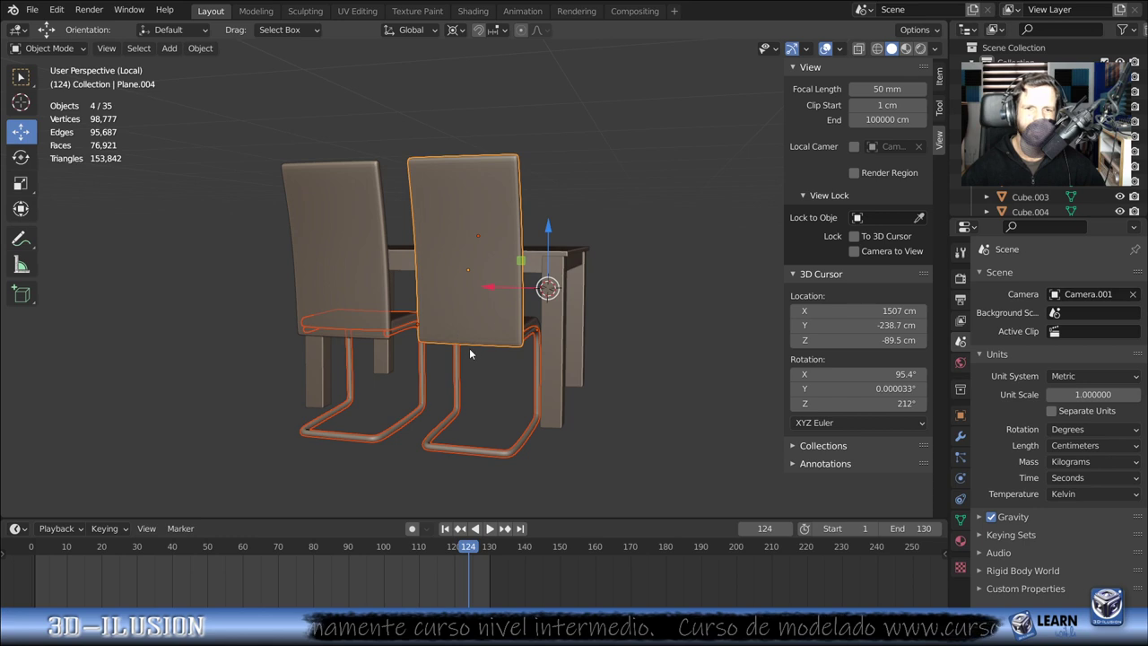
pyautogui.scroll(-4, 469, 348)
pyautogui.moveTo(357, 294)
pyautogui.mouseDown(button='middle')
pyautogui.moveTo(580, 346)
pyautogui.moveTo(562, 366)
pyautogui.mouseUp(button='middle')
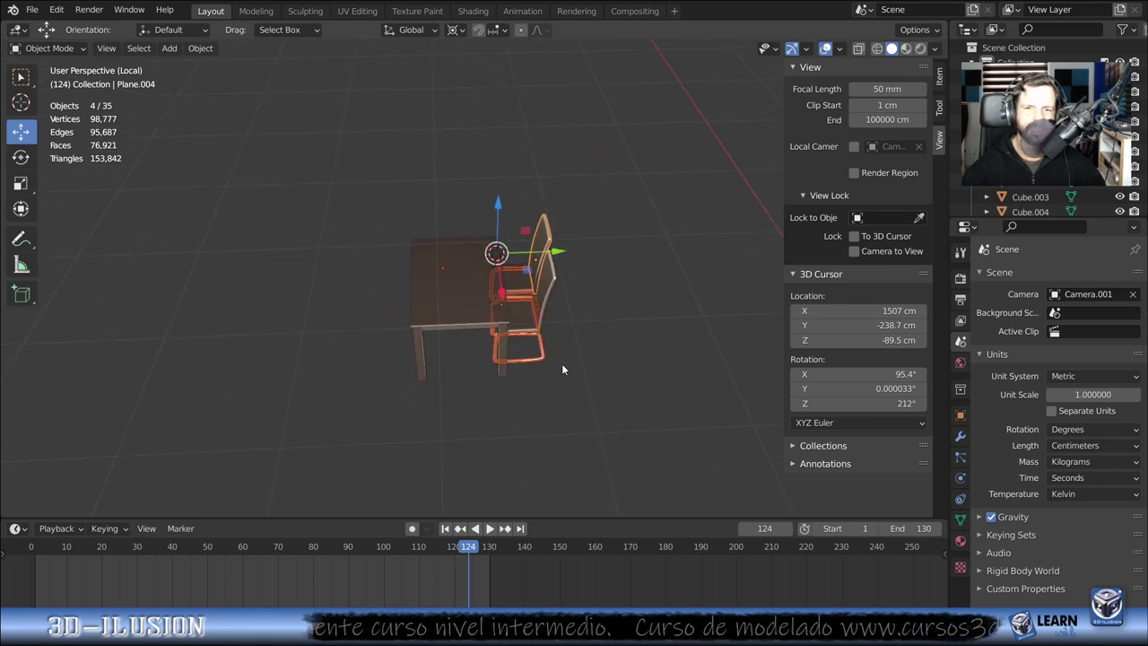
# - Try duplicating and rotating the chairs in top view, then undo it
pyautogui.hotkey('shift', 'd')
pyautogui.rightClick(563, 366)
pyautogui.press('KP_7')
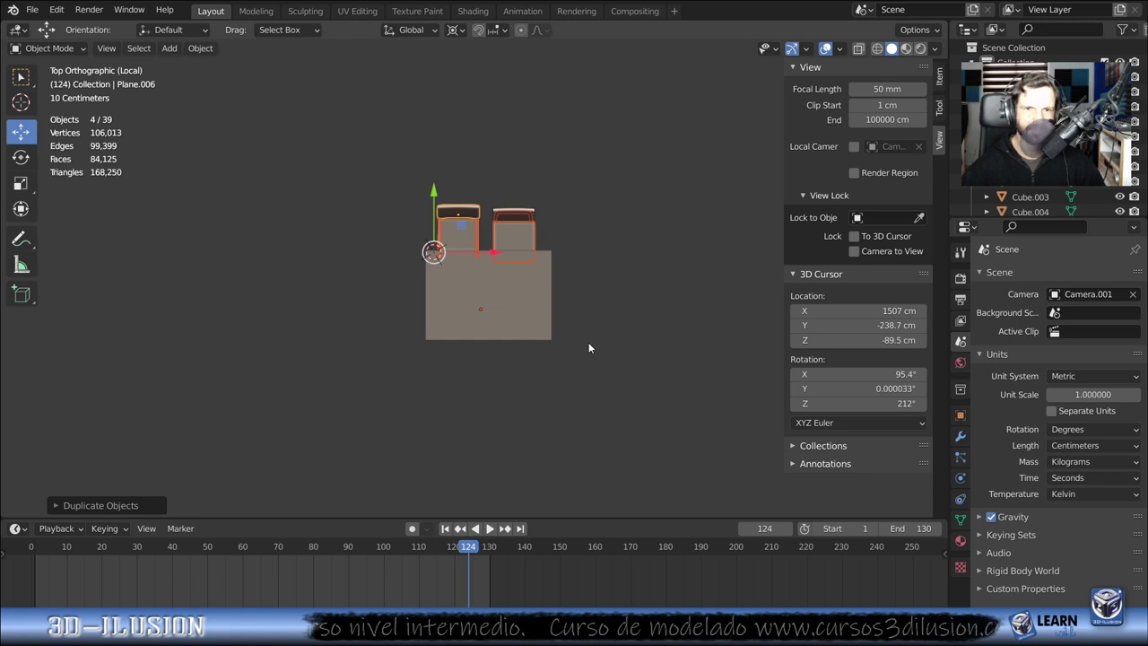
pyautogui.press('r')
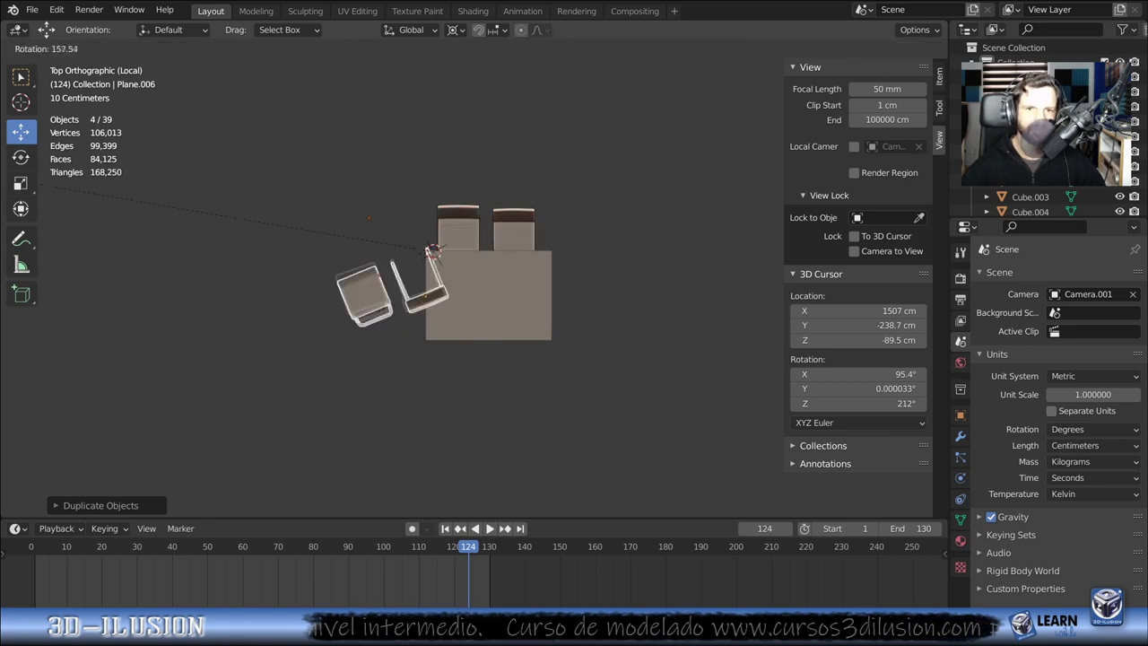
pyautogui.click(36, 134)
pyautogui.hotkey('ctrl', 'z')
pyautogui.hotkey('ctrl', 'z')
# - Reselect the left and right chairs and return to the top orthographic view
pyautogui.scroll(3, 494, 213)
pyautogui.click(470, 188)
pyautogui.keyDown('shift'); pyautogui.click(466, 178); pyautogui.keyUp('shift')
pyautogui.keyDown('shift'); pyautogui.click(542, 204); pyautogui.keyUp('shift')
pyautogui.moveTo(542, 205); pyautogui.dragTo(500, 347, button='middle')
pyautogui.press('KP_7')
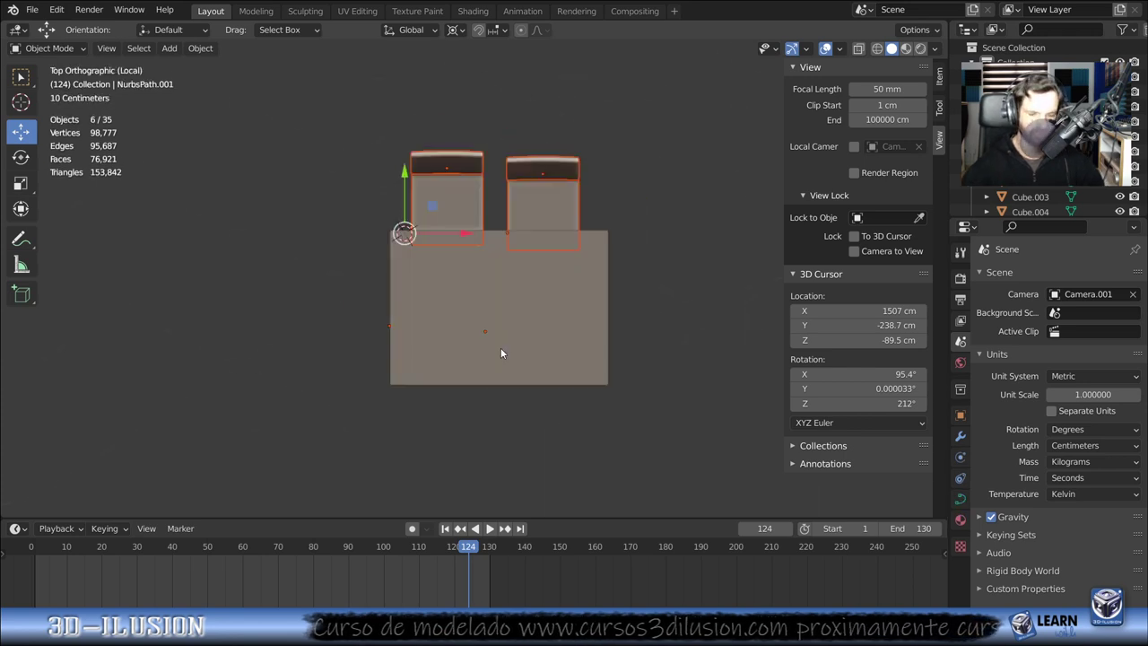
# - Duplicate the two chairs, rotate them 90° twice, and place them on the table's opposite side
pyautogui.hotkey('shift', 'd')
pyautogui.press('Escape')
pyautogui.write('r90')
pyautogui.press('Return')
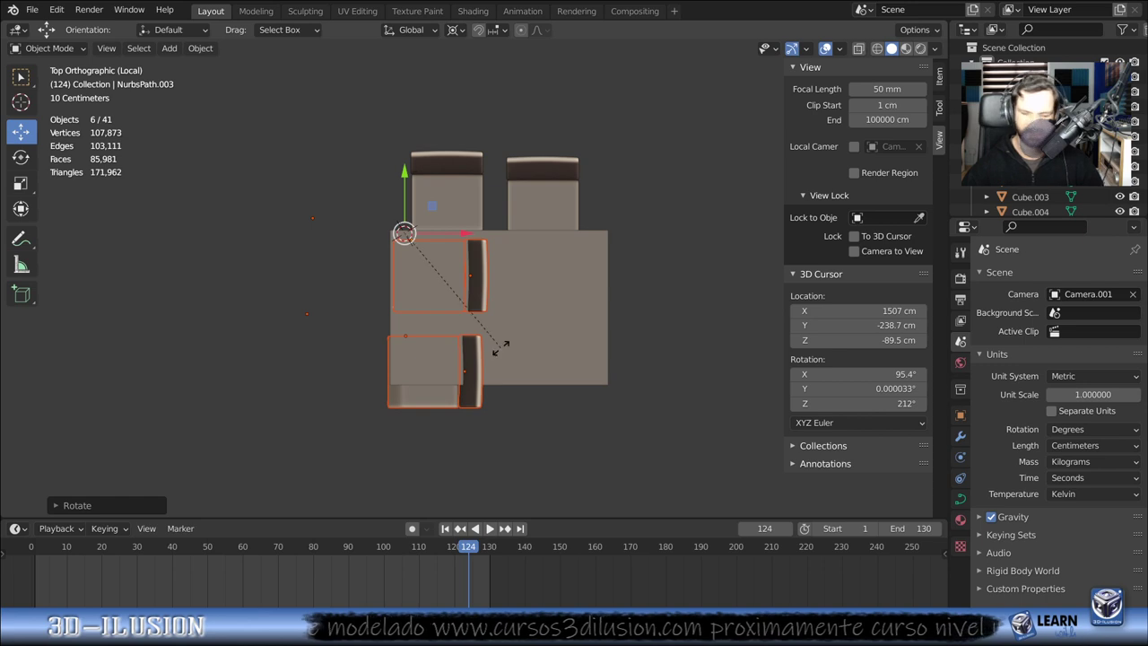
pyautogui.write('r90')
pyautogui.press('Return')
pyautogui.press('g')
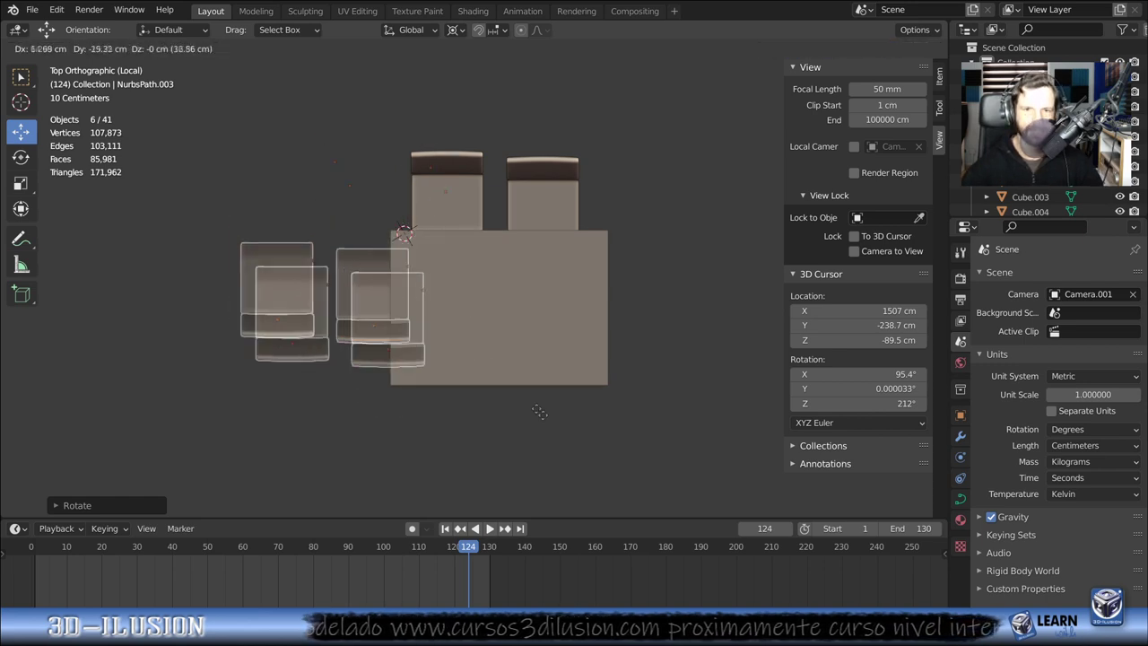
pyautogui.click(683, 484)
pyautogui.moveTo(685, 484)
pyautogui.mouseDown(button='middle')
pyautogui.moveTo(459, 257)
pyautogui.moveTo(429, 172)
pyautogui.mouseUp(button='middle')
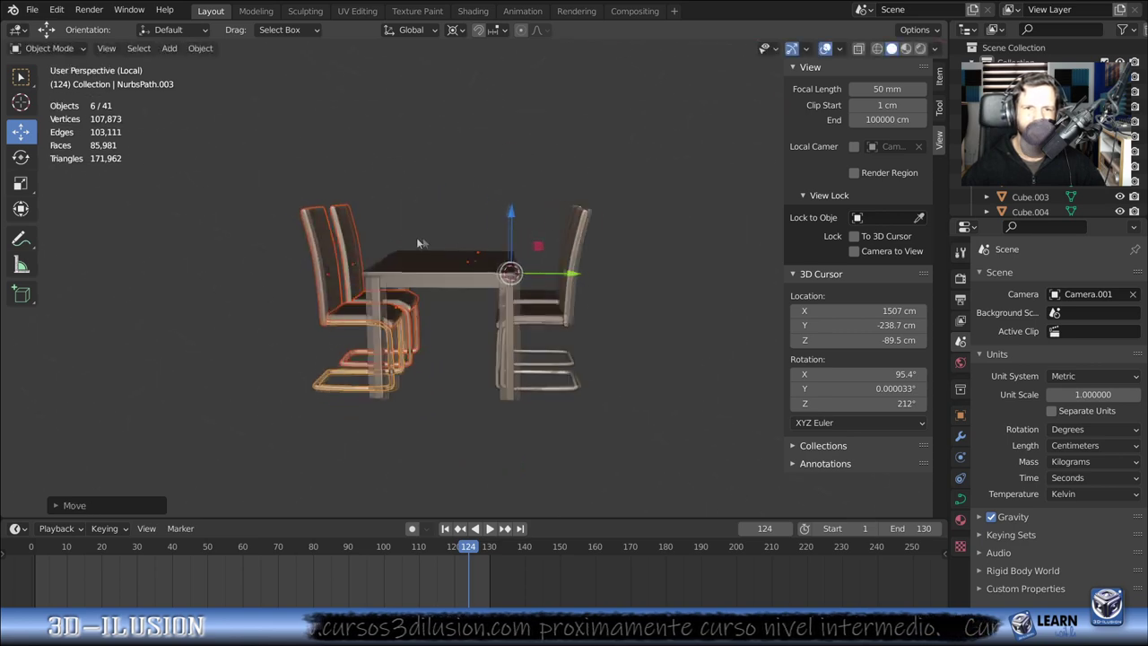
# - Inspect the table set from the side view, then look through the scene camera
pyautogui.press('KP_3')
pyautogui.scroll(3, 322, 178)
pyautogui.scroll(3, 535, 105)
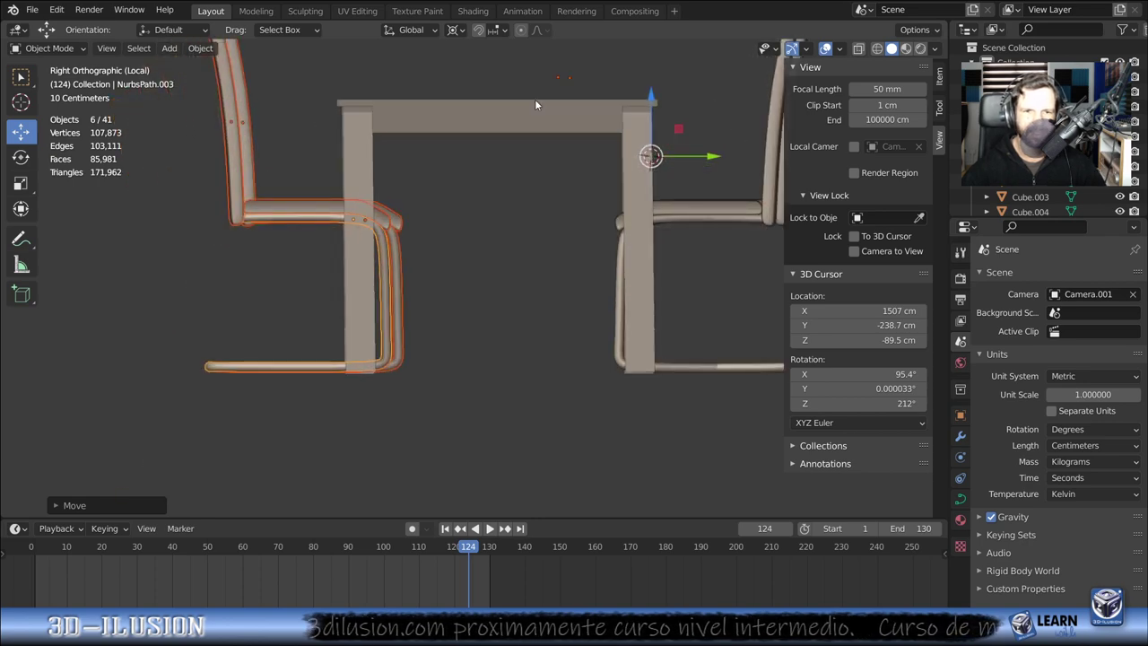
pyautogui.scroll(-3, 628, 379)
pyautogui.scroll(-2, 633, 375)
pyautogui.moveTo(615, 326)
pyautogui.mouseDown(button='middle')
pyautogui.moveTo(616, 258)
pyautogui.moveTo(626, 282)
pyautogui.moveTo(774, 286)
pyautogui.moveTo(757, 358)
pyautogui.moveTo(699, 290)
pyautogui.moveTo(597, 245)
pyautogui.mouseUp(button='middle')
pyautogui.press('KP_0')
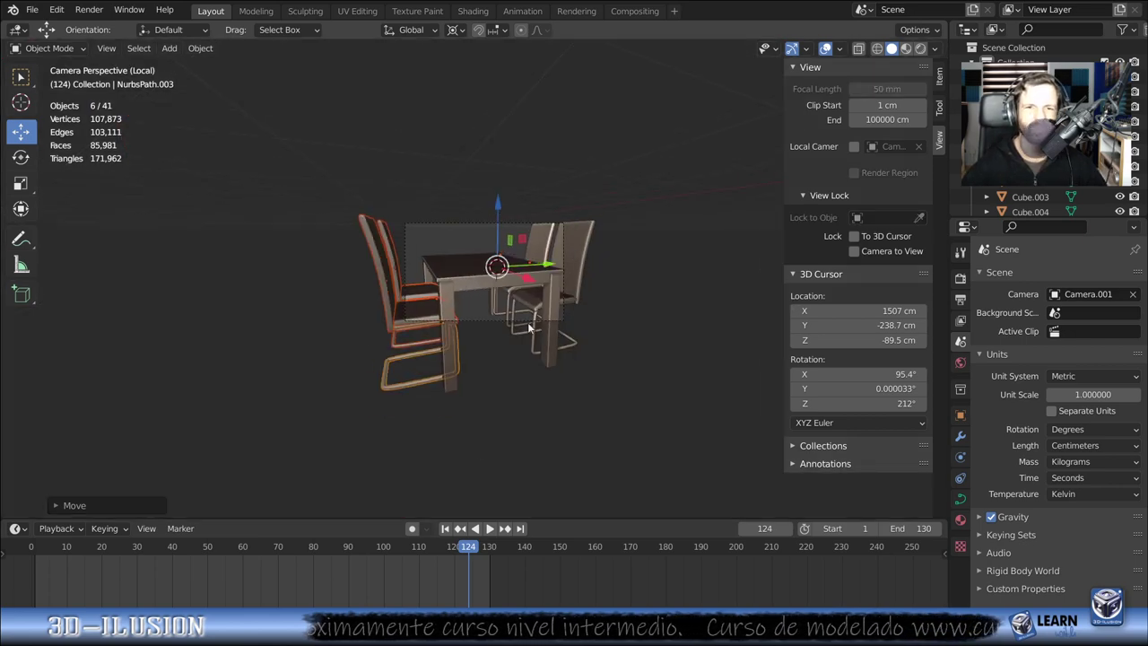
# - Select the camera, slide it along X, and check the framing through it
pyautogui.moveTo(521, 332)
pyautogui.mouseDown(button='middle')
pyautogui.moveTo(577, 410)
pyautogui.moveTo(648, 361)
pyautogui.mouseUp(button='middle')
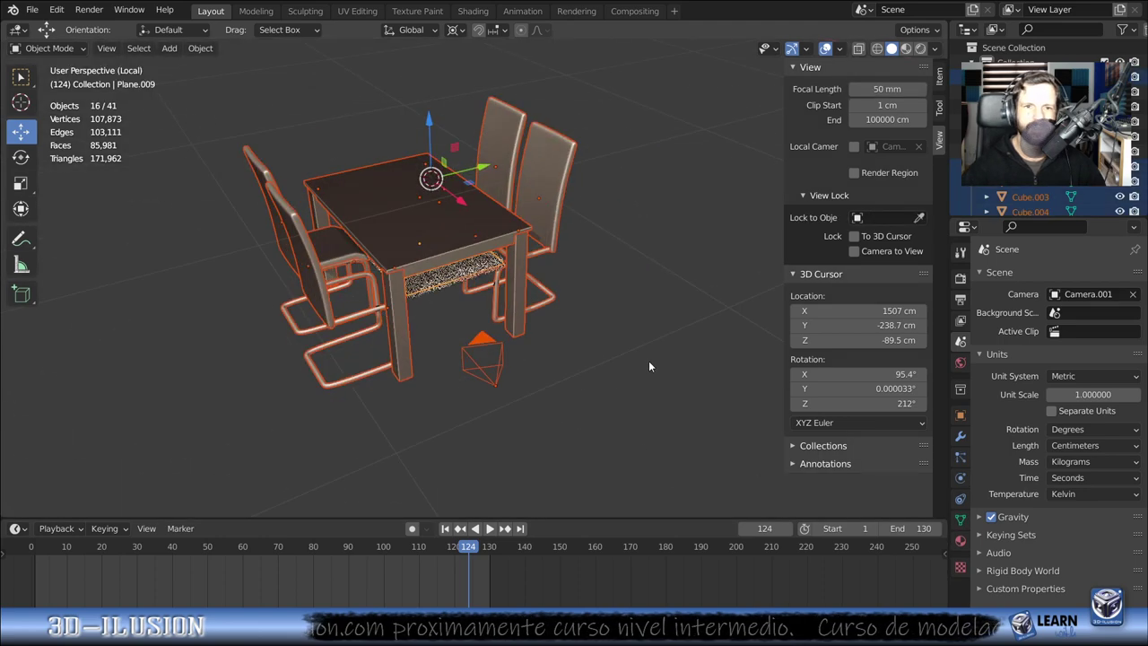
pyautogui.click(489, 370)
pyautogui.keyDown('shift'); pyautogui.click(448, 206); pyautogui.keyUp('shift')
pyautogui.moveTo(502, 269)
pyautogui.mouseDown(button='middle')
pyautogui.moveTo(725, 252)
pyautogui.moveTo(624, 332)
pyautogui.moveTo(576, 216)
pyautogui.mouseUp(button='middle')
pyautogui.press('g')
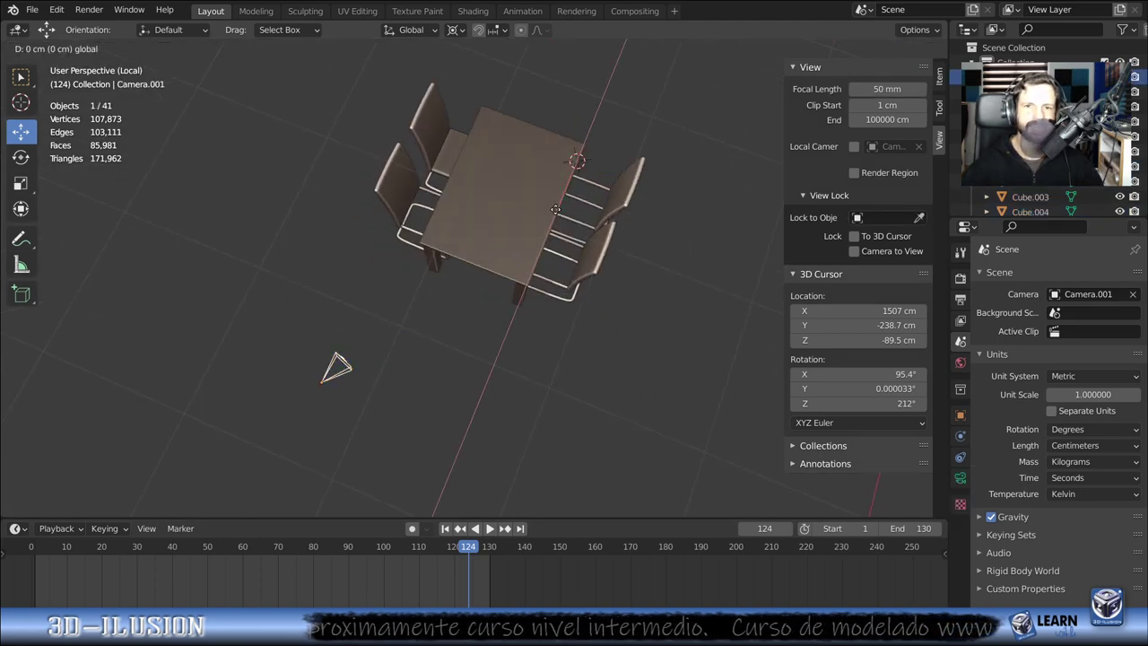
pyautogui.press('x')
pyautogui.click(436, 343)
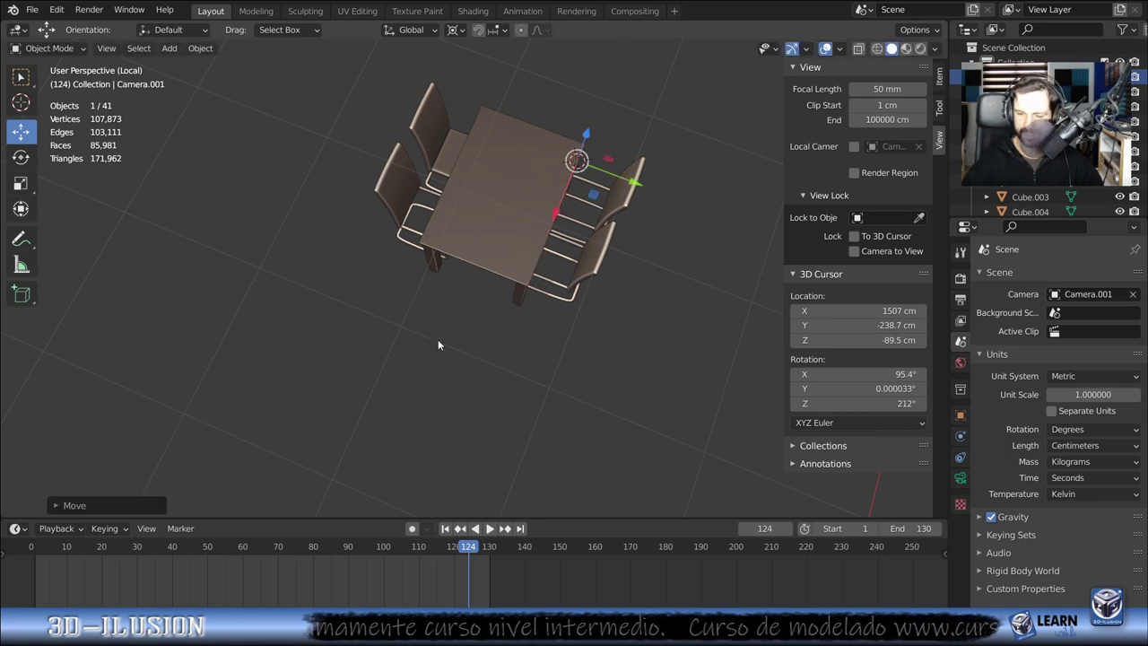
pyautogui.press('KP_0')
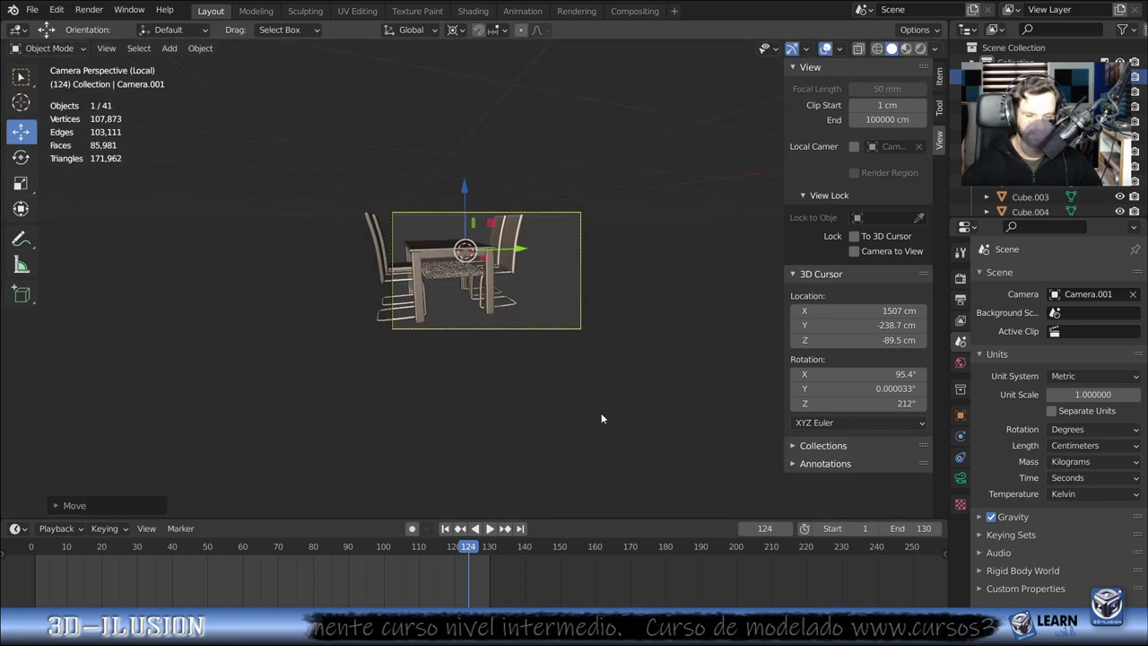
# - Move the camera twice more, further left, so the shot frames all four chairs
pyautogui.press('g')
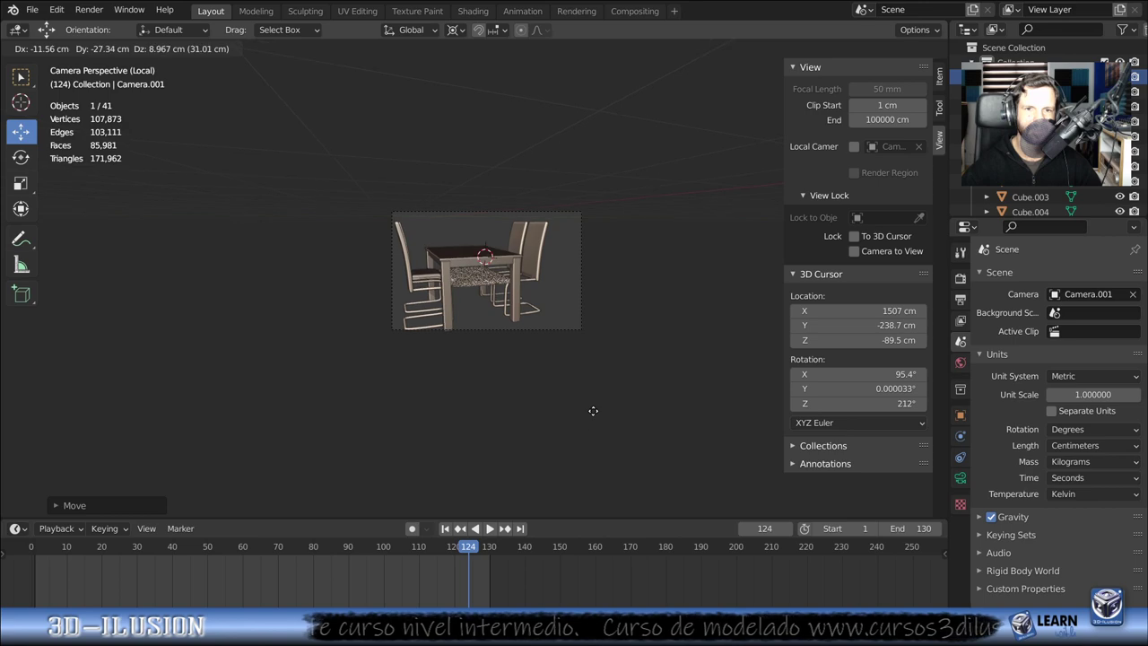
pyautogui.click(587, 412)
pyautogui.moveTo(587, 412); pyautogui.dragTo(418, 413, button='middle')
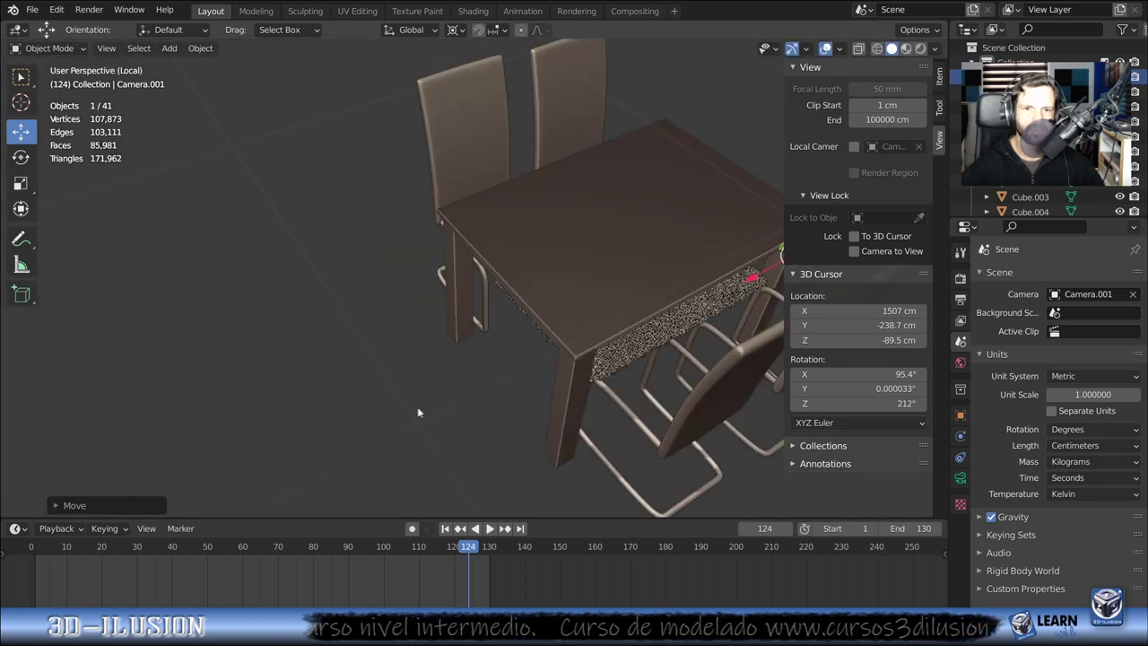
pyautogui.scroll(-5, 418, 411)
pyautogui.press('g')
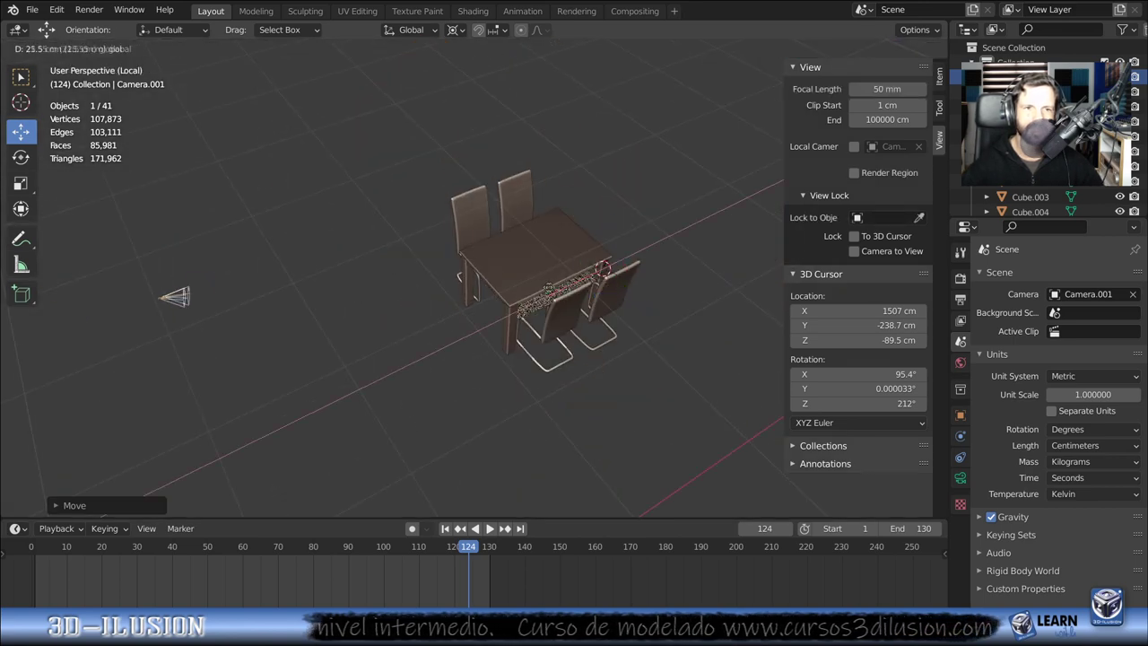
pyautogui.click(499, 333)
# - Leave local view to show the whole room and select the chairs' parts
pyautogui.press('KP_Divide')
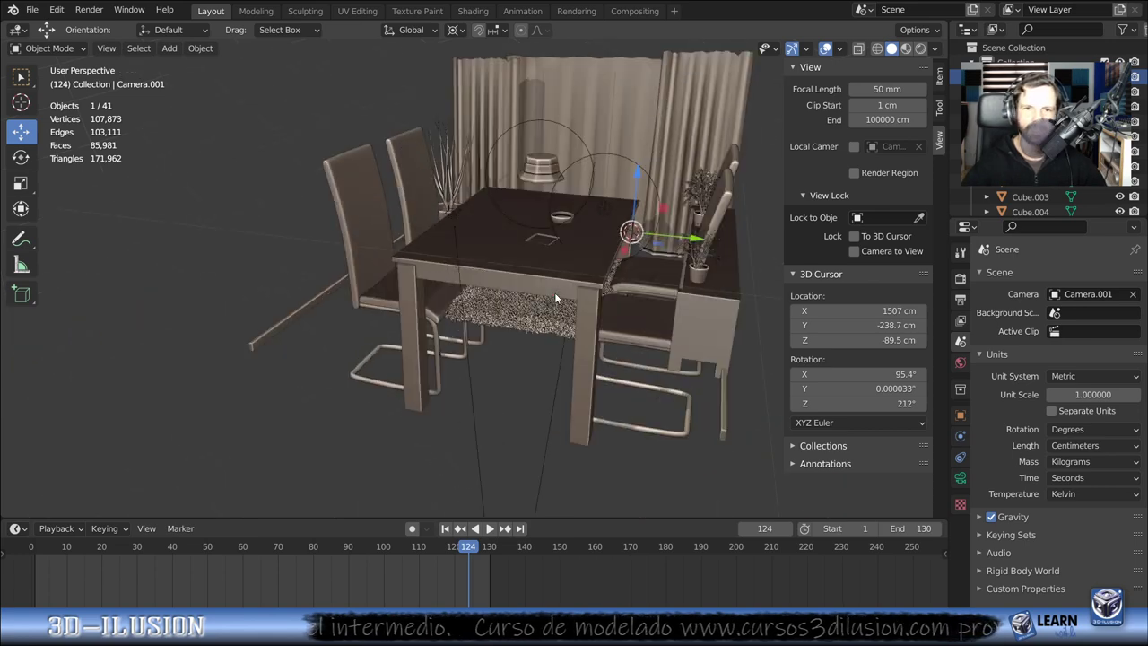
pyautogui.click(360, 302)
pyautogui.keyDown('shift'); pyautogui.click(354, 298); pyautogui.keyUp('shift')
pyautogui.keyDown('shift'); pyautogui.click(445, 260); pyautogui.keyUp('shift')
pyautogui.scroll(3, 458, 296)
pyautogui.moveTo(469, 328); pyautogui.dragTo(467, 292, button='middle')
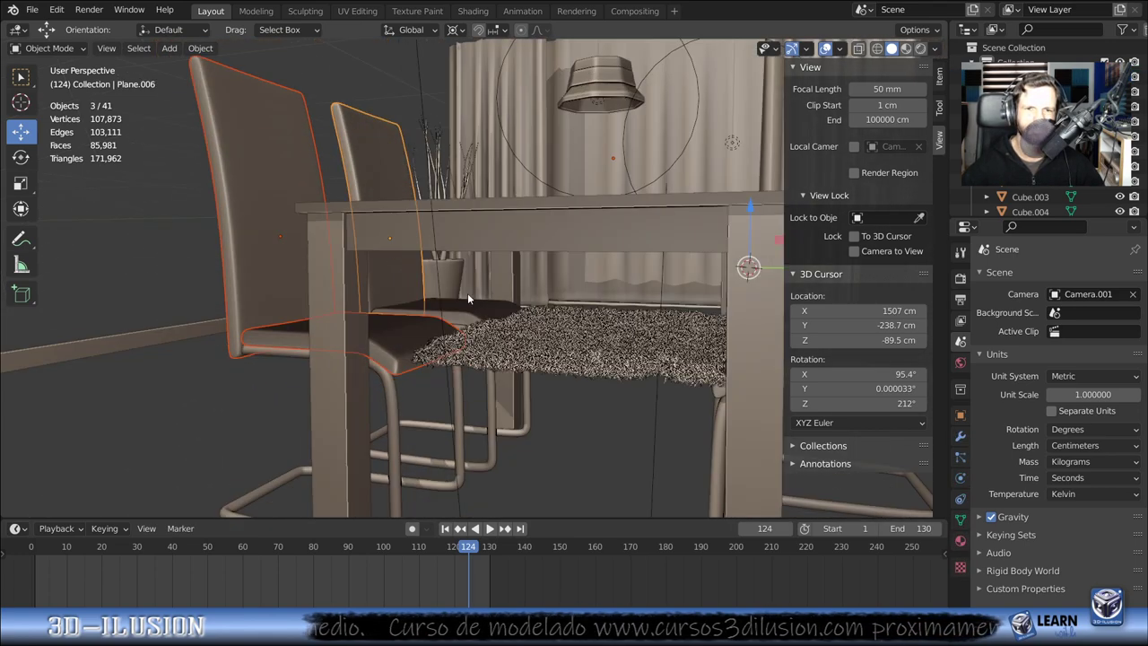
pyautogui.keyDown('shift'); pyautogui.click(463, 309); pyautogui.keyUp('shift')
pyautogui.keyDown('shift'); pyautogui.click(726, 155); pyautogui.keyUp('shift')
pyautogui.scroll(-2, 709, 291)
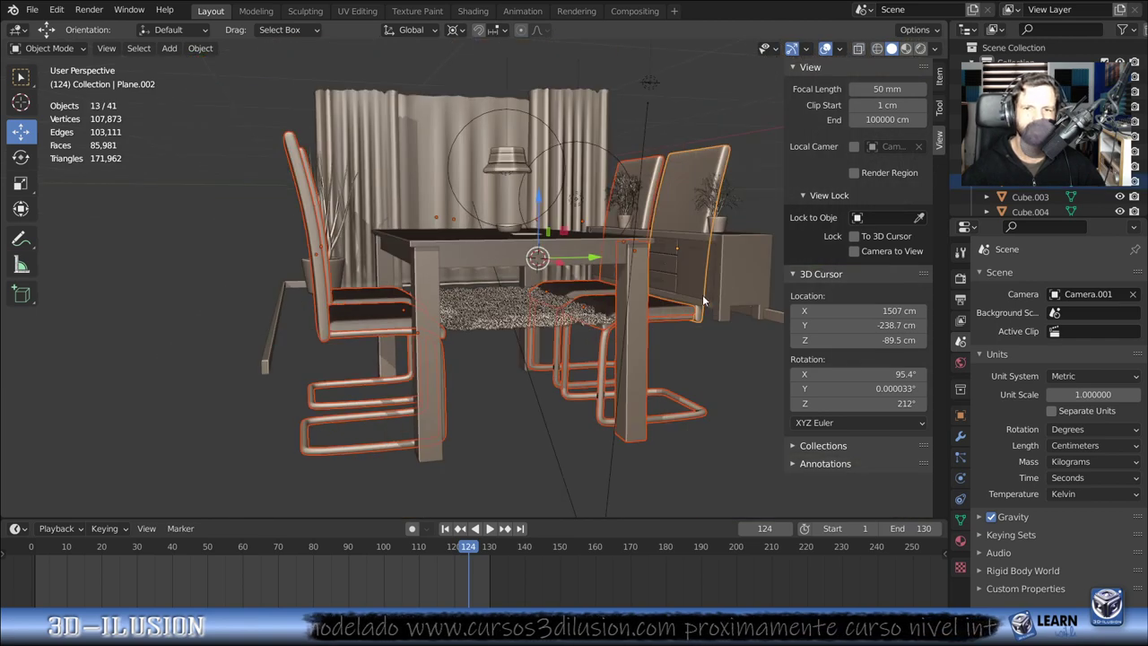
# - Add the tabletop, table legs and remaining chair parts to the selection
pyautogui.keyDown('shift'); pyautogui.click(470, 260); pyautogui.keyUp('shift')
pyautogui.keyDown('shift'); pyautogui.click(434, 295); pyautogui.keyUp('shift')
pyautogui.moveTo(588, 328)
pyautogui.mouseDown(button='middle')
pyautogui.moveTo(582, 311)
pyautogui.moveTo(732, 291)
pyautogui.mouseUp(button='middle')
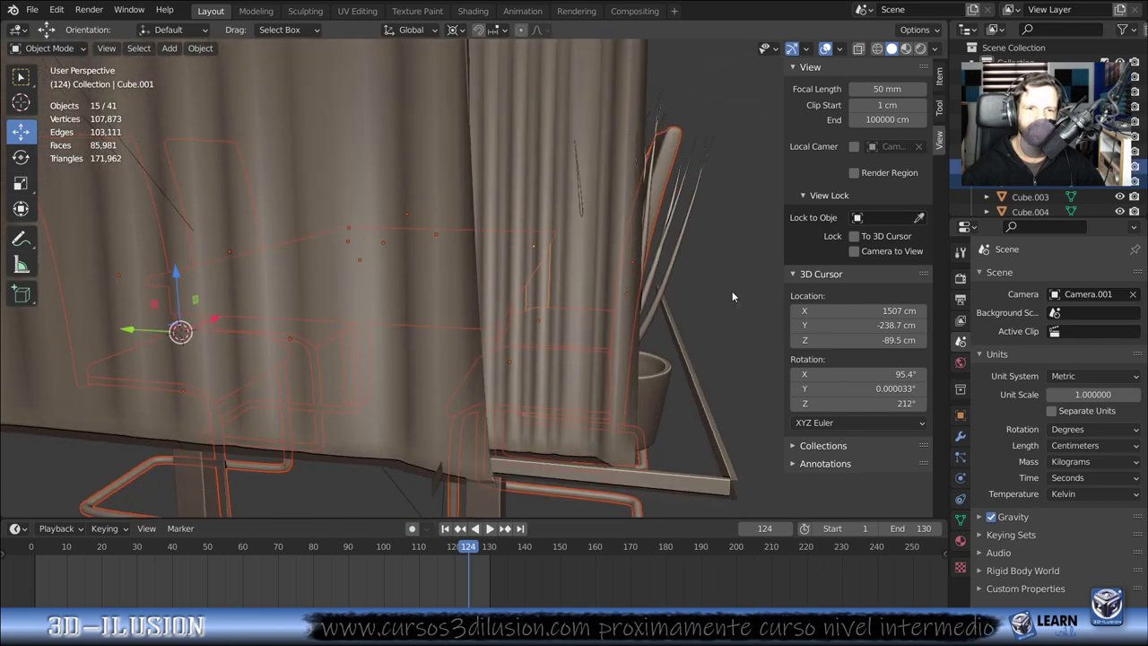
pyautogui.keyDown('shift'); pyautogui.click(683, 292); pyautogui.keyUp('shift')
# - Isolate the furniture in local view, switch to side view, and lower only the rug
pyautogui.press('KP_Divide')
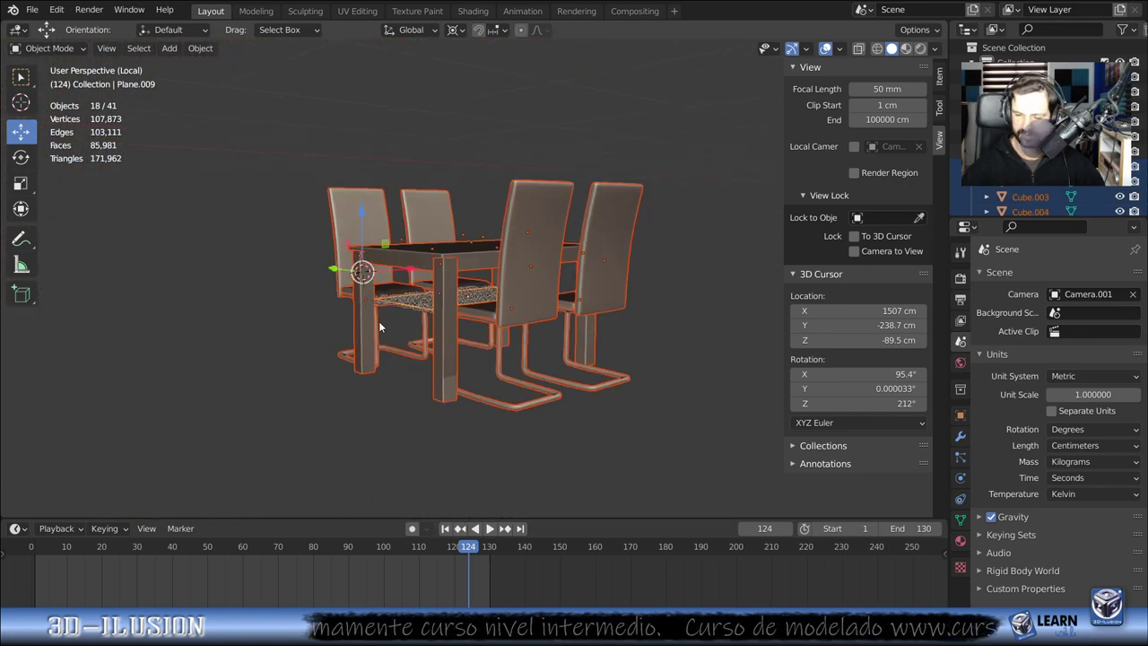
pyautogui.press('KP_3')
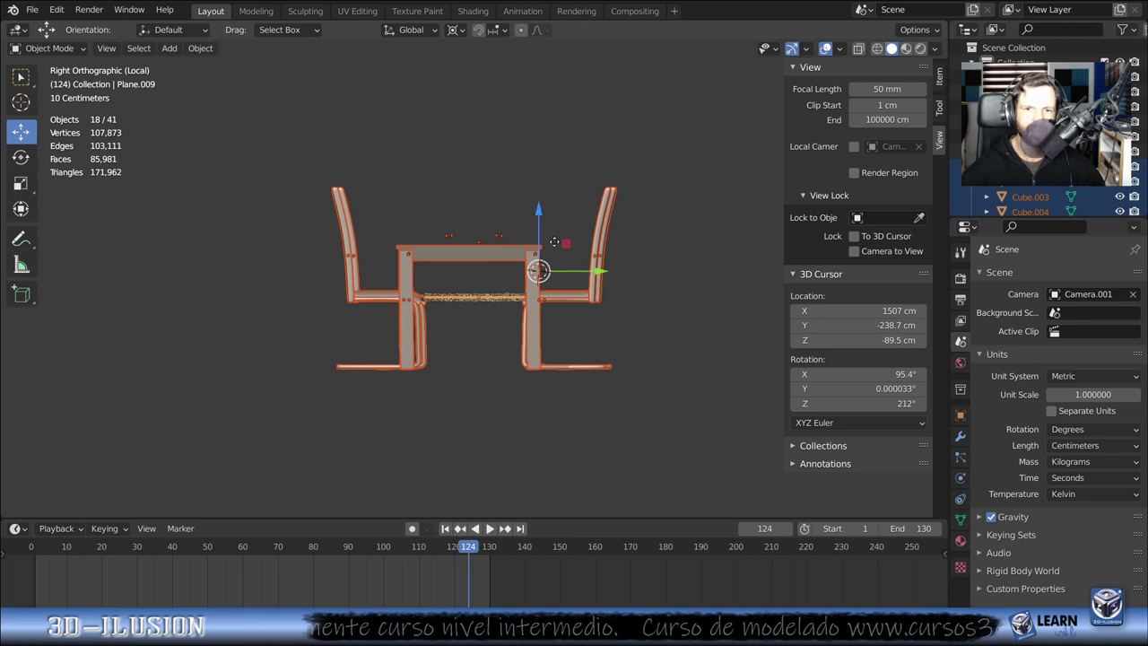
pyautogui.press('g')
pyautogui.press('z')
pyautogui.rightClick(487, 299)
pyautogui.click(487, 300)
pyautogui.moveTo(487, 299); pyautogui.dragTo(484, 304, button='middle')
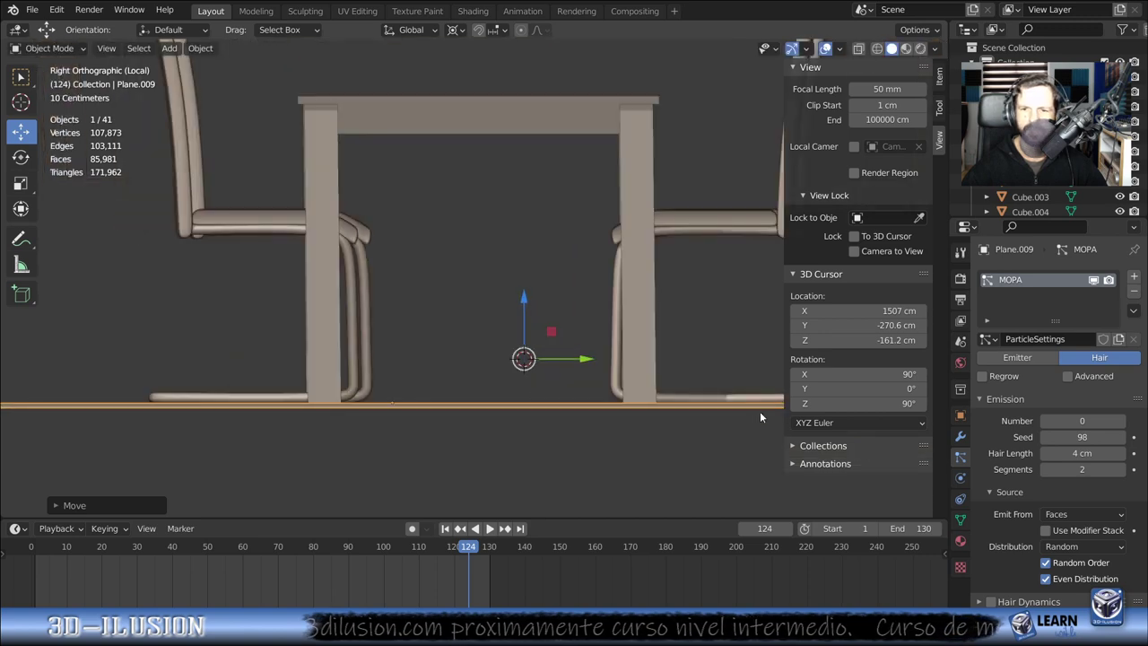
# - Set the rug's hair particle emission number to 500 and view it in perspective
pyautogui.click(1075, 421)
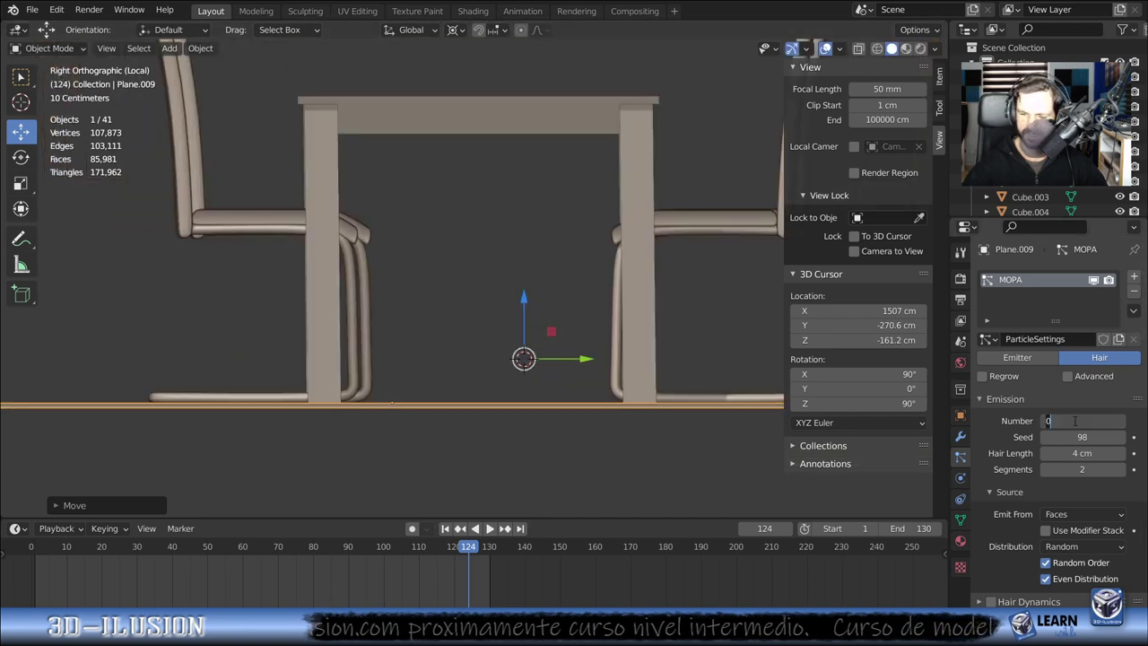
pyautogui.write('500')
pyautogui.press('Return')
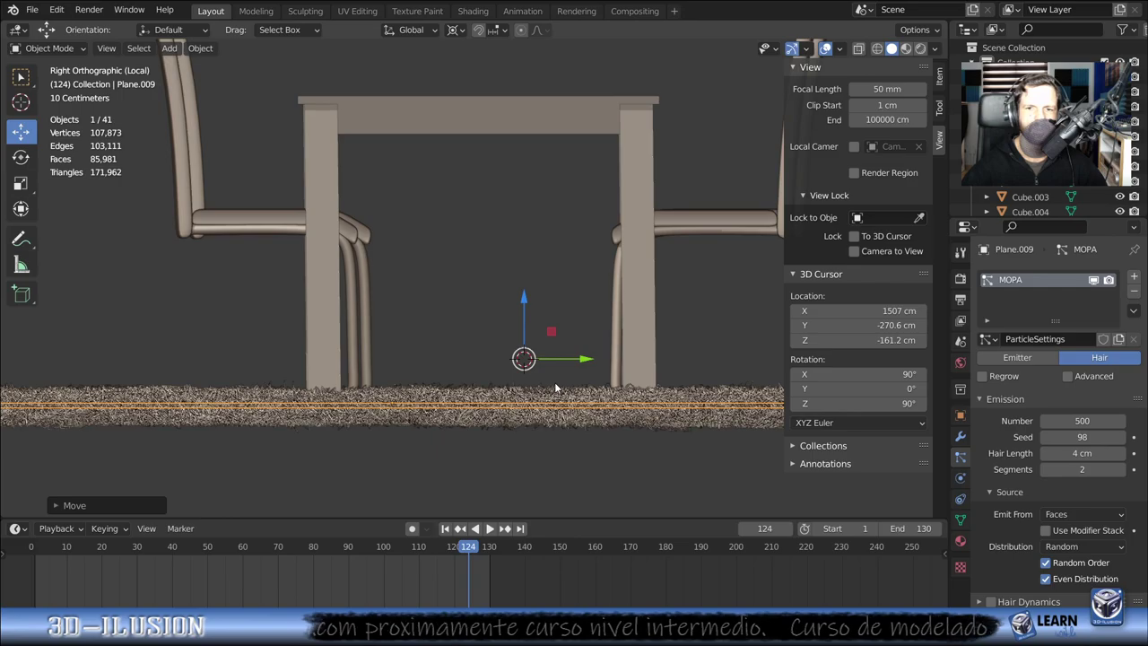
pyautogui.scroll(-3, 555, 387)
pyautogui.moveTo(555, 388)
pyautogui.mouseDown(button='middle')
pyautogui.moveTo(592, 397)
pyautogui.moveTo(542, 386)
pyautogui.mouseUp(button='middle')
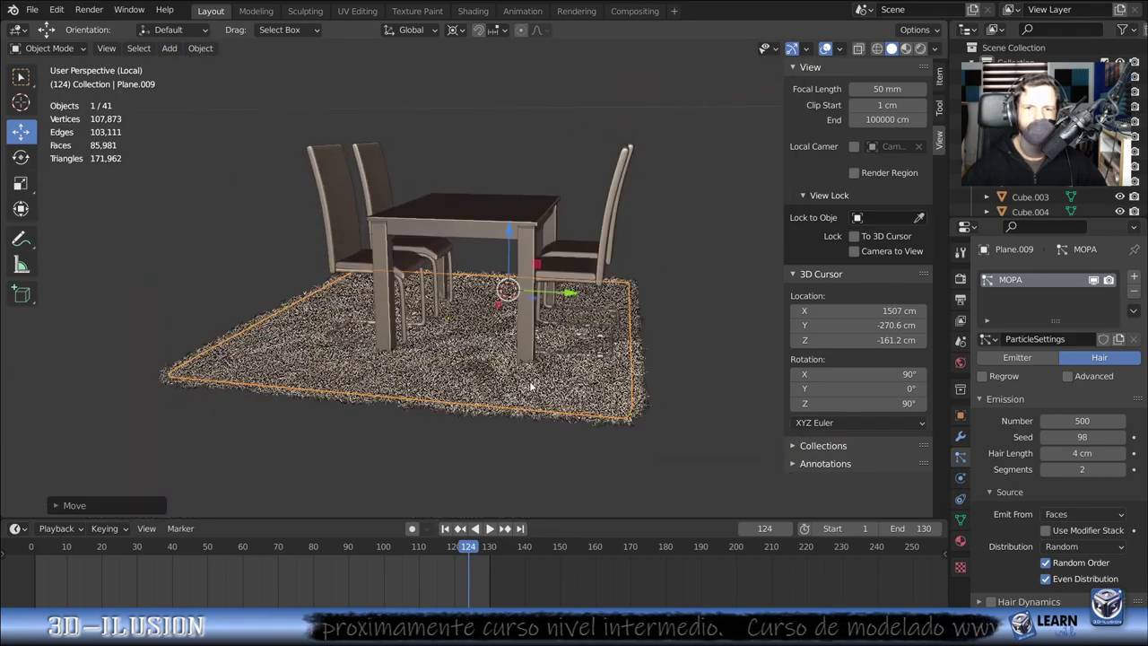
pyautogui.scroll(2, 542, 387)
pyautogui.moveTo(541, 381)
pyautogui.mouseDown(button='middle')
pyautogui.moveTo(479, 410)
pyautogui.moveTo(550, 382)
pyautogui.moveTo(567, 284)
pyautogui.mouseUp(button='middle')
pyautogui.scroll(-3, 479, 410)
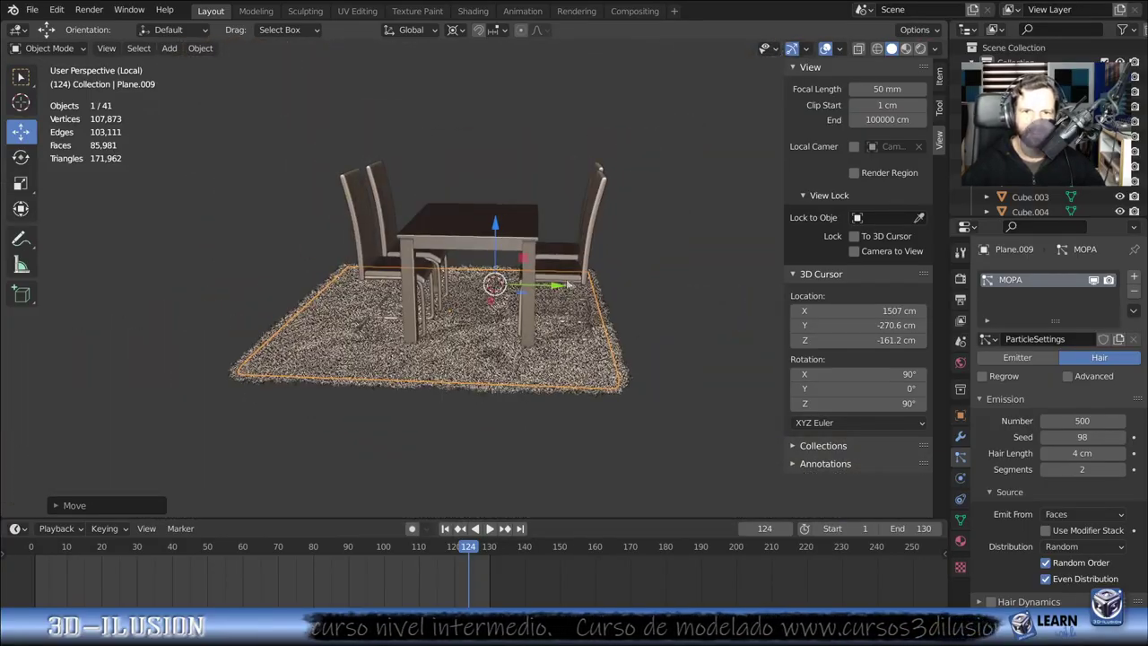
# - Nudge the rug slightly along the Y axis to centre it under the table
pyautogui.moveTo(568, 284); pyautogui.dragTo(586, 285)
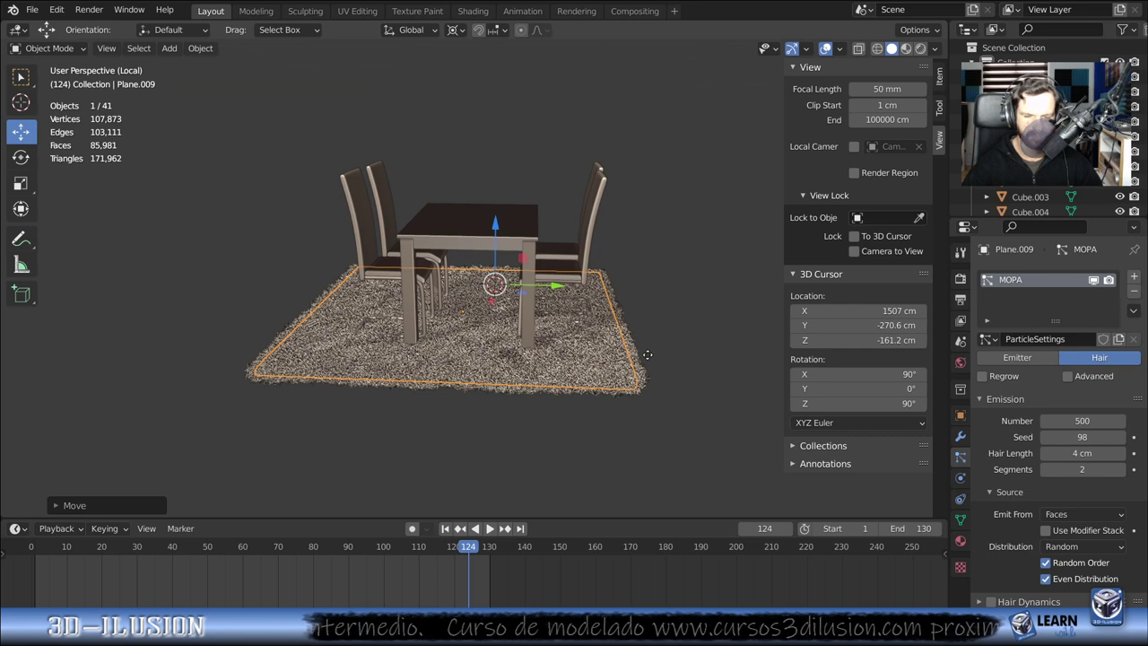
pyautogui.press('g')
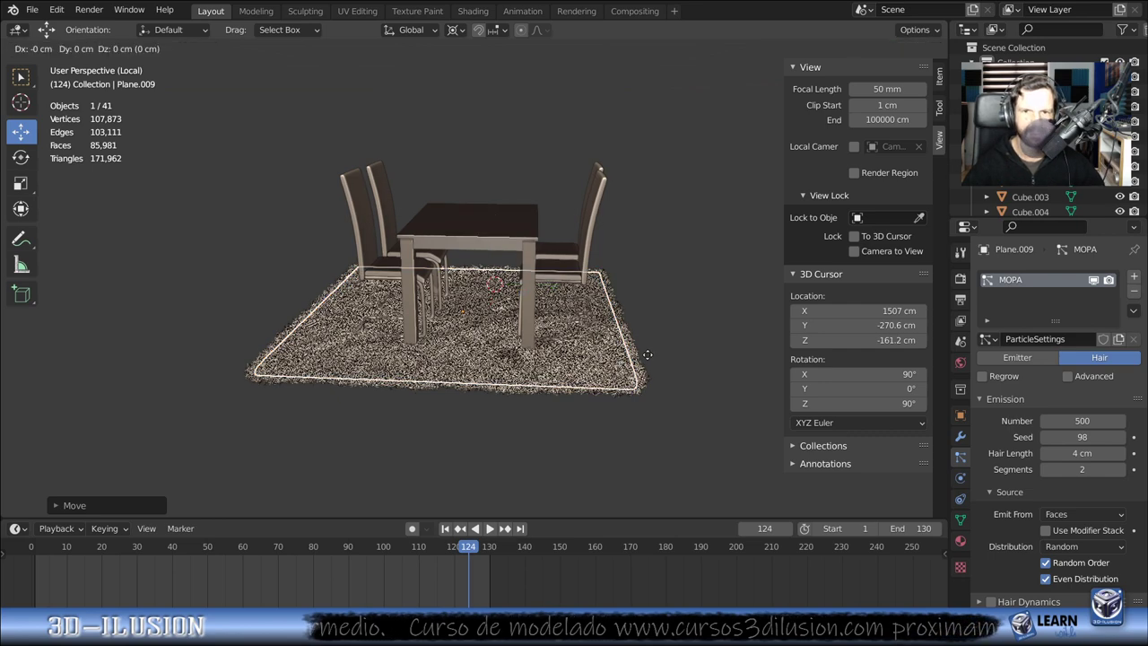
pyautogui.press('y')
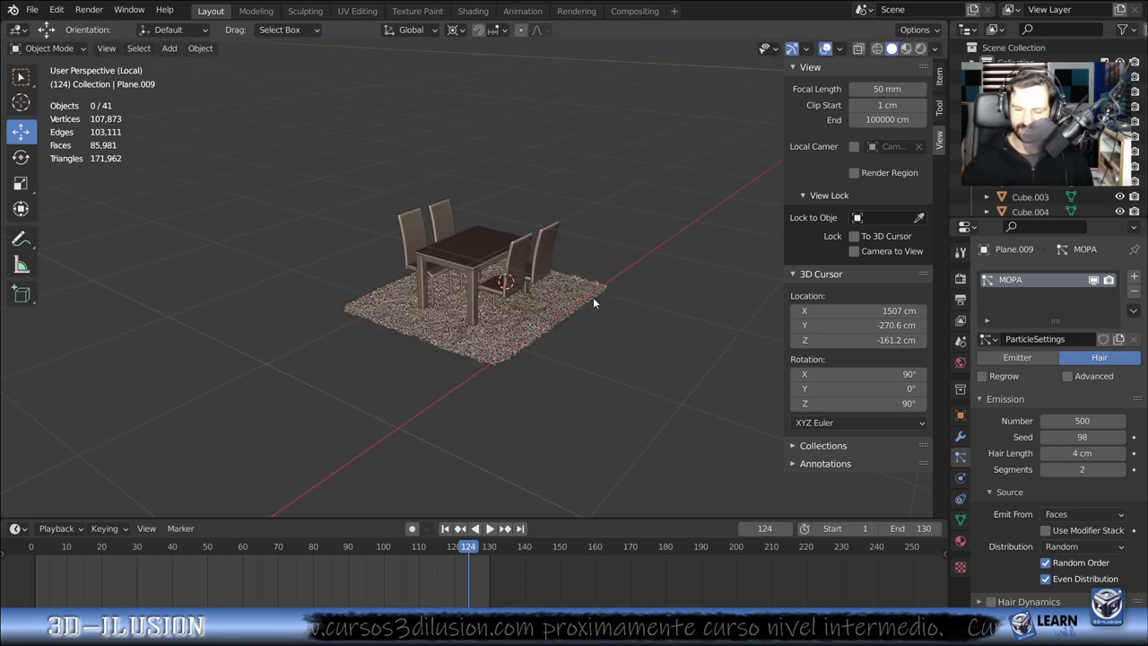
# - Check the scene camera view, then orbit to a top-down view and select Camera.001
pyautogui.press('KP_0')
pyautogui.scroll(-2, 593, 300)
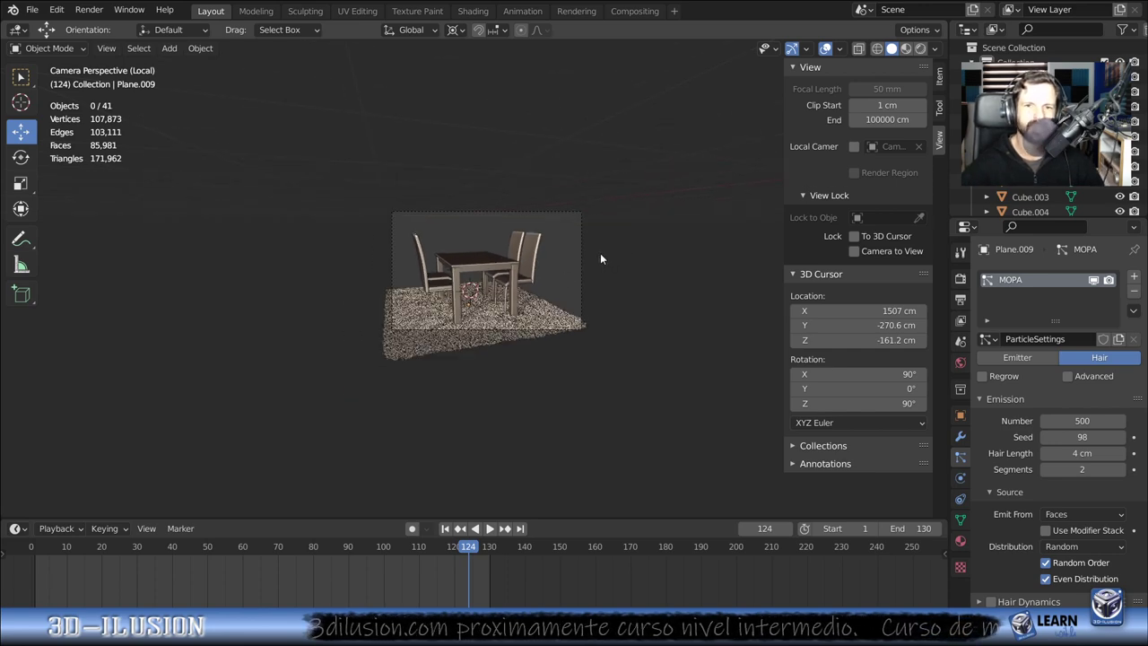
pyautogui.press('Tab')
pyautogui.press('Tab')
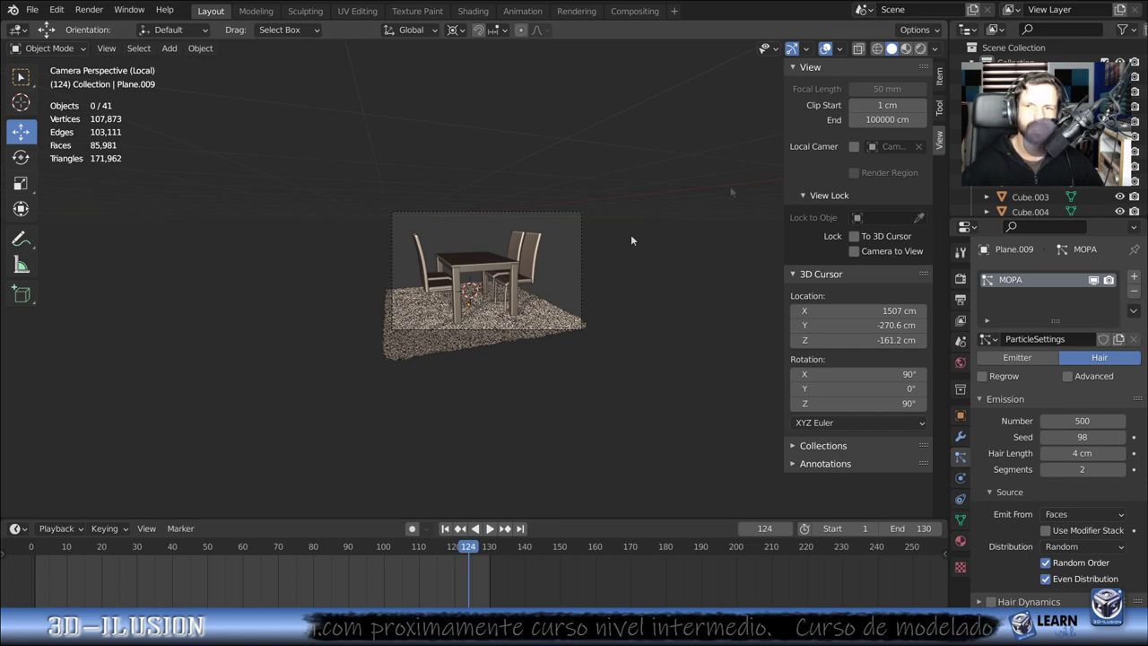
pyautogui.click(592, 266)
pyautogui.press('a')
pyautogui.moveTo(593, 264); pyautogui.dragTo(283, 432, button='middle')
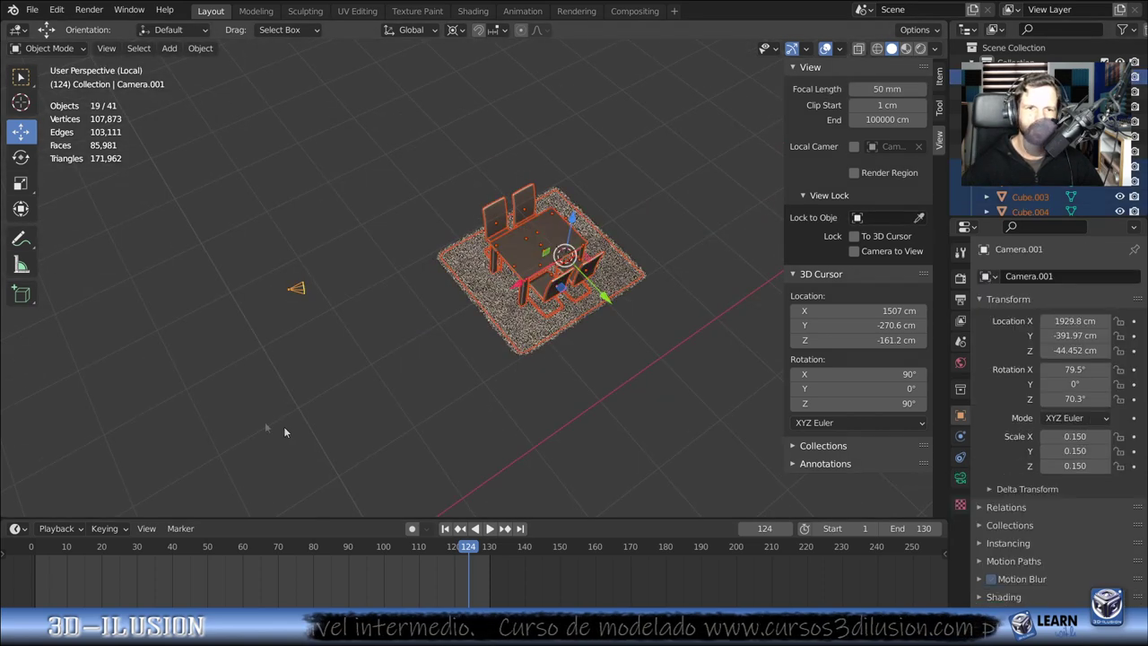
pyautogui.click(299, 290)
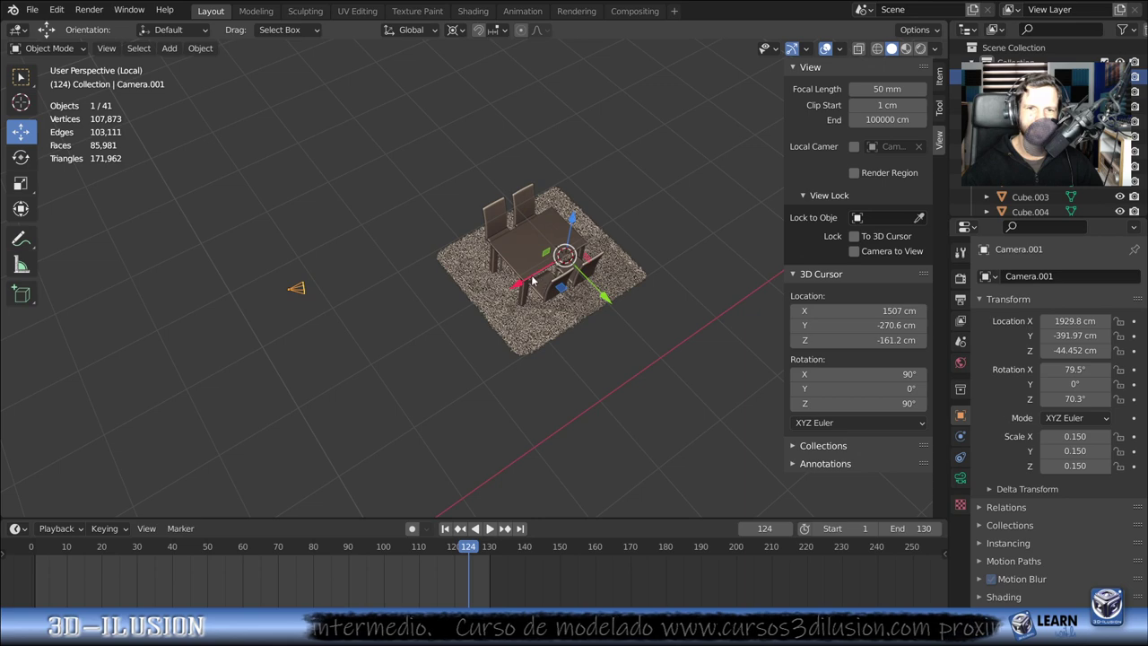
# - Move Camera.001 twice until the table, chairs and rug sit centred in its frame
pyautogui.press('g')
pyautogui.click(344, 322)
pyautogui.press('KP_0')
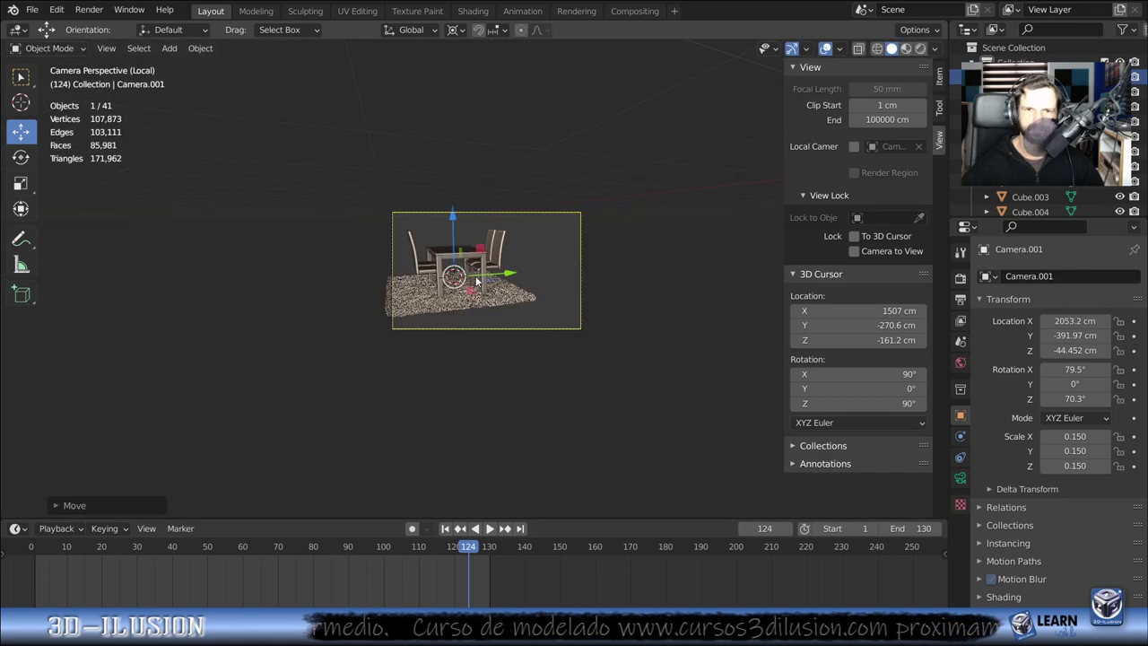
pyautogui.press('g')
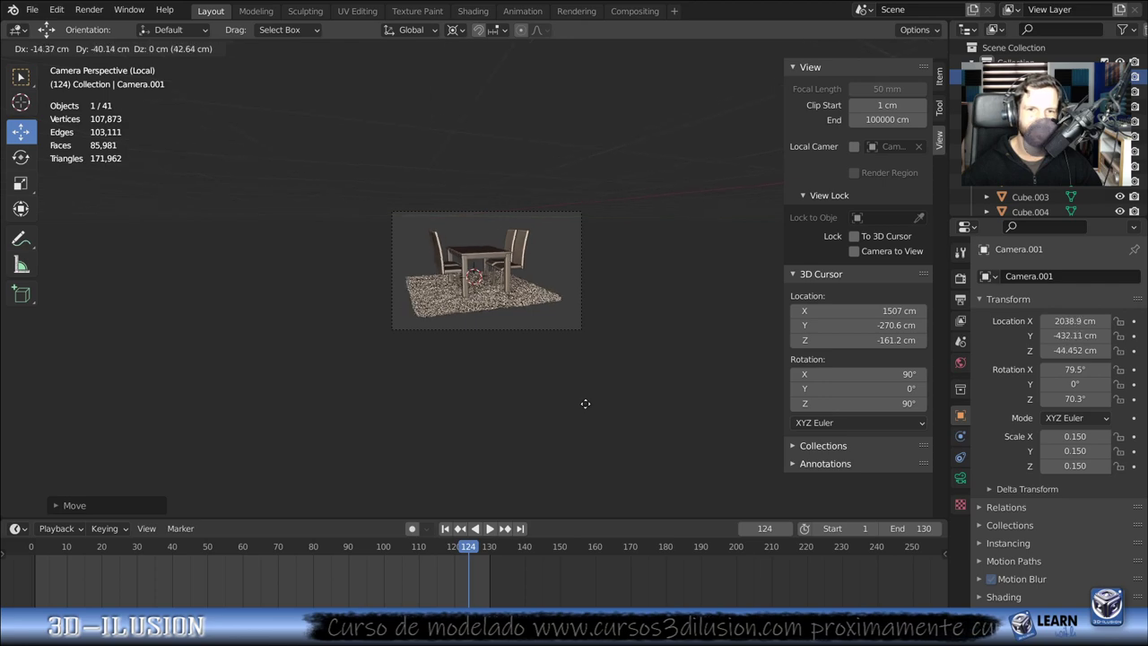
pyautogui.click(584, 405)
pyautogui.scroll(2, 585, 410)
pyautogui.scroll(2, 585, 409)
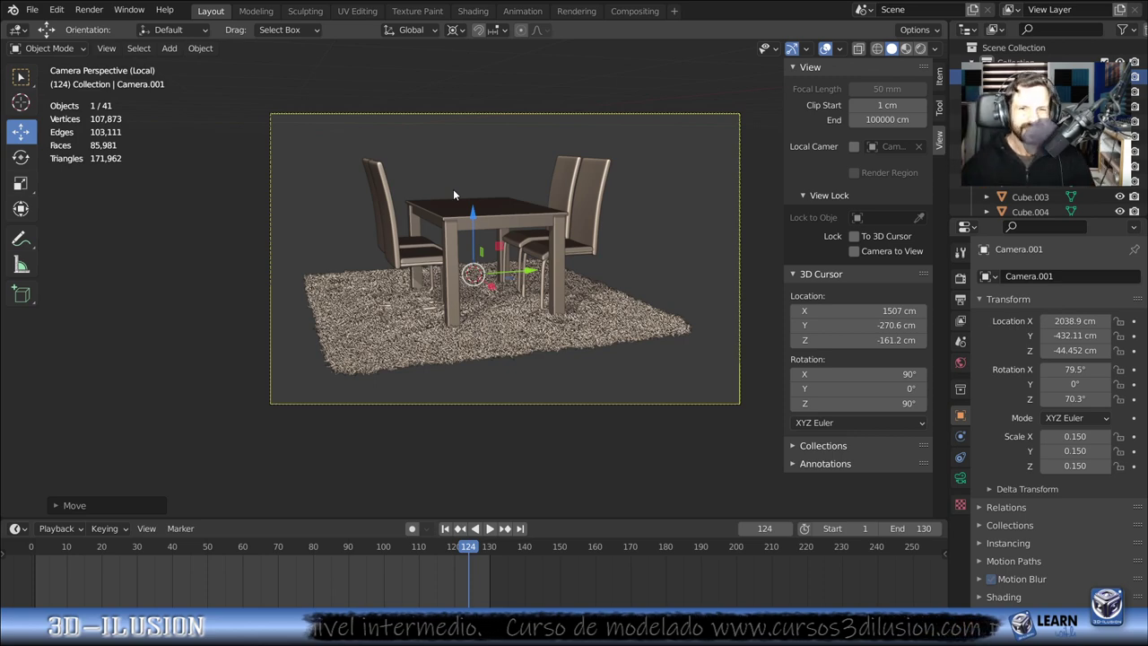
pyautogui.press('KP_0')
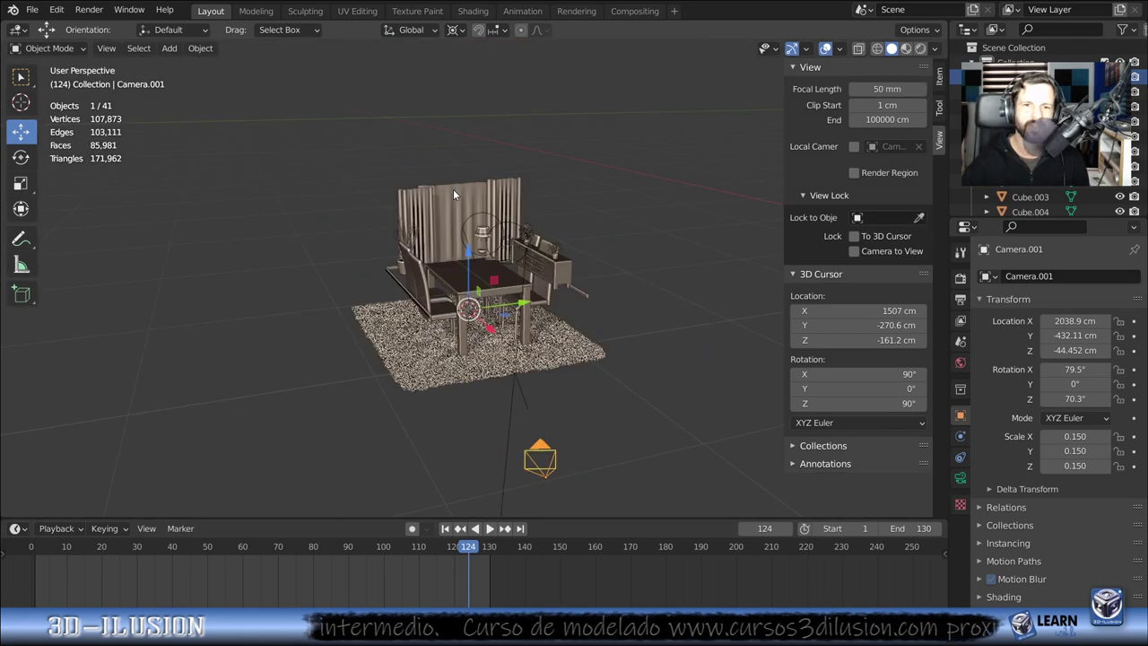
# - Orbit to a frontal view of the dining scene and select the sideboard and table top
pyautogui.scroll(2, 453, 188)
pyautogui.moveTo(453, 189)
pyautogui.mouseDown(button='middle')
pyautogui.moveTo(383, 125)
pyautogui.moveTo(427, 244)
pyautogui.moveTo(395, 296)
pyautogui.moveTo(372, 301)
pyautogui.moveTo(270, 246)
pyautogui.moveTo(457, 271)
pyautogui.mouseUp(button='middle')
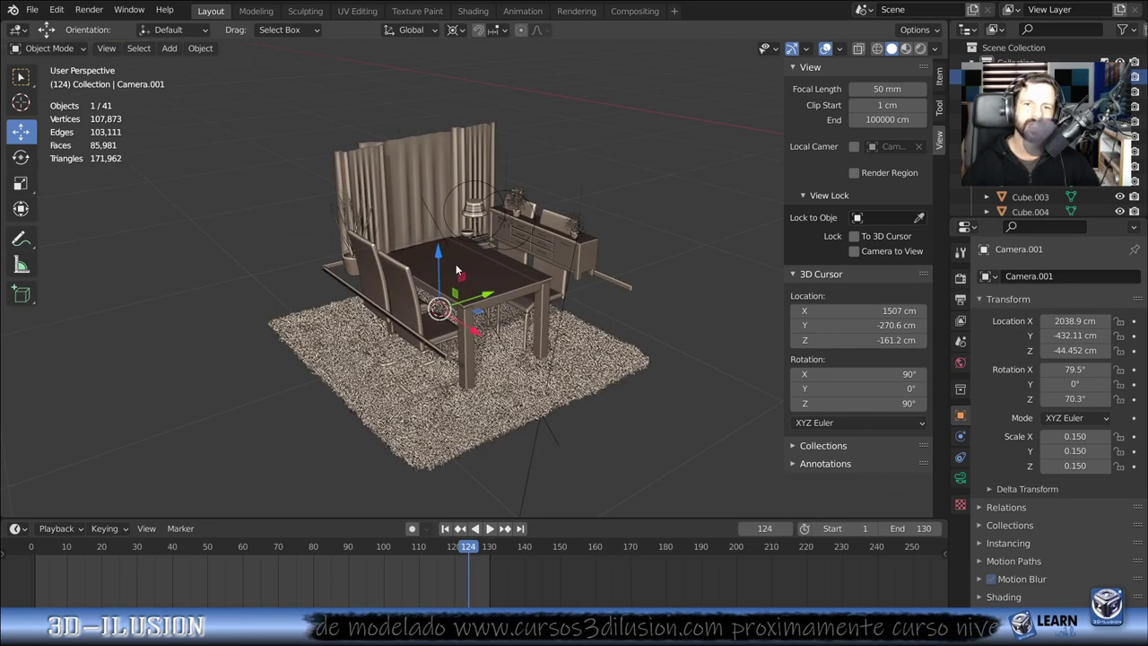
pyautogui.moveTo(455, 269)
pyautogui.mouseDown(button='middle')
pyautogui.moveTo(681, 261)
pyautogui.moveTo(665, 233)
pyautogui.mouseUp(button='middle')
pyautogui.click(650, 255)
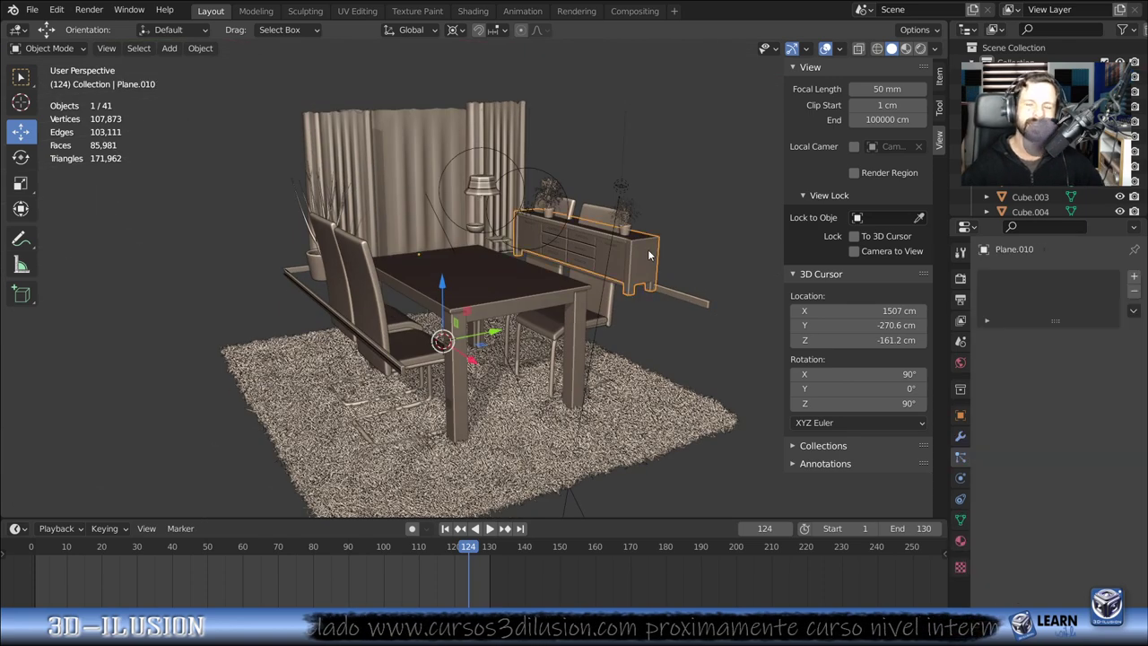
pyautogui.click(519, 293)
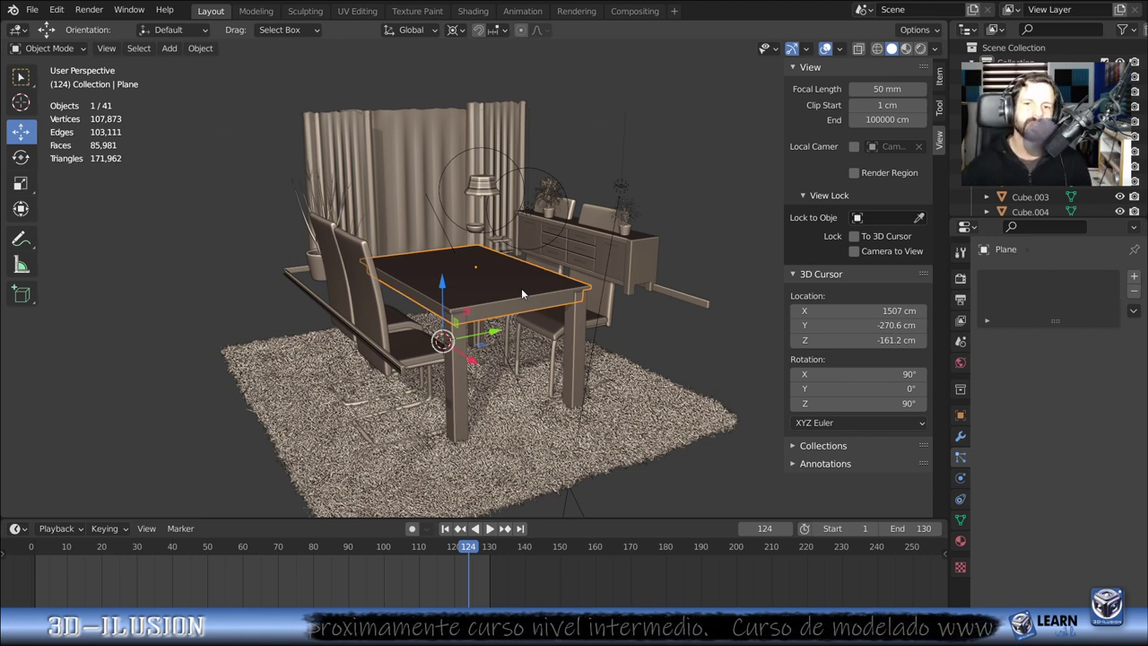
# - Inspect the shaggy rug close up, then view the final shot through the scene camera
pyautogui.moveTo(623, 278)
pyautogui.mouseDown(button='middle')
pyautogui.moveTo(633, 274)
pyautogui.moveTo(460, 295)
pyautogui.moveTo(510, 236)
pyautogui.moveTo(551, 301)
pyautogui.mouseUp(button='middle')
pyautogui.scroll(-3, 555, 312)
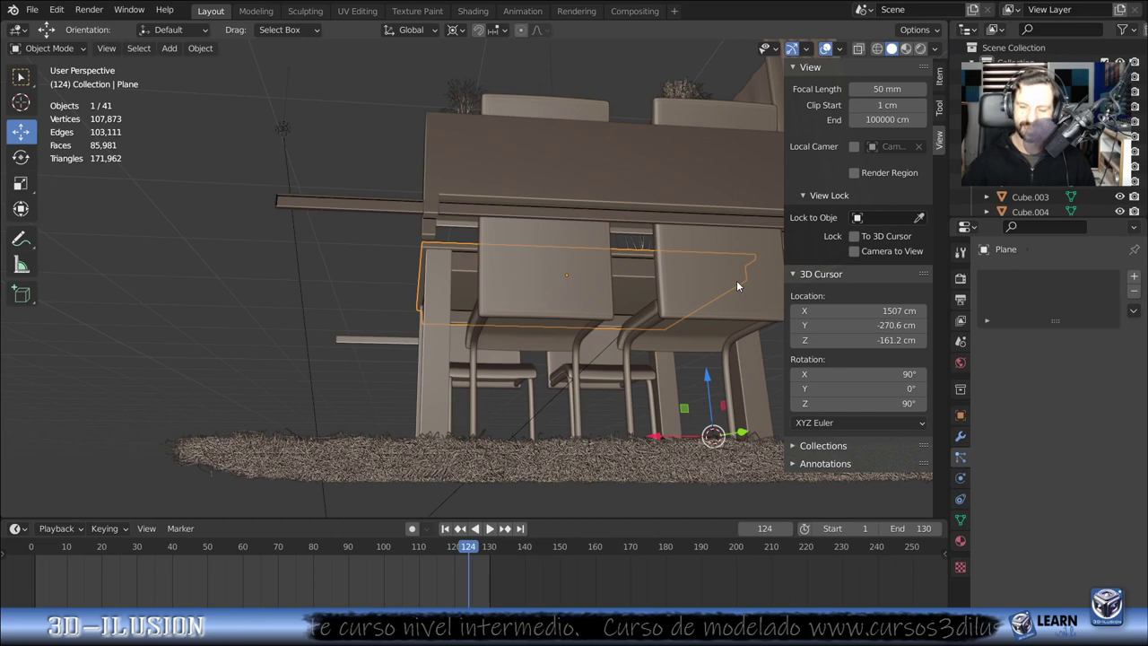
pyautogui.press('KP_0')
pyautogui.scroll(4, 684, 311)
pyautogui.scroll(2, 586, 212)
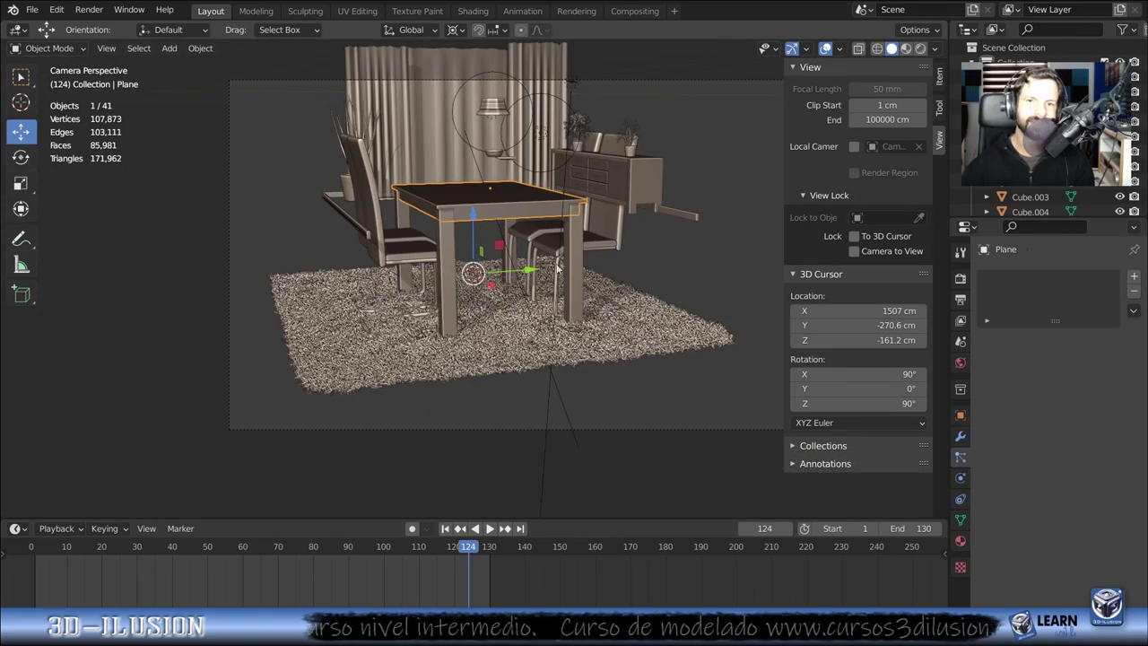